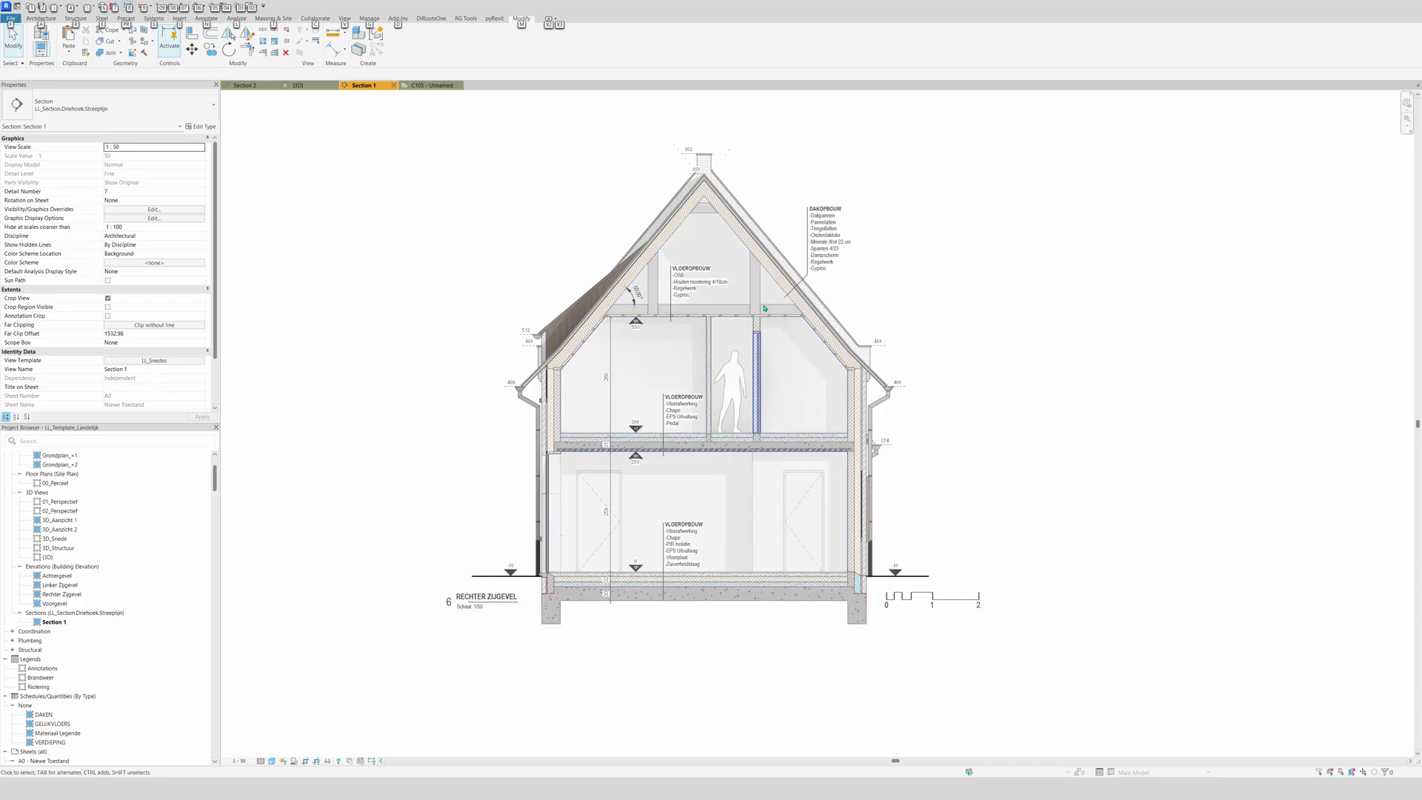
Examine the annotated Section 2 view and inspect the 3D model from different corners.
left_click(245, 85)
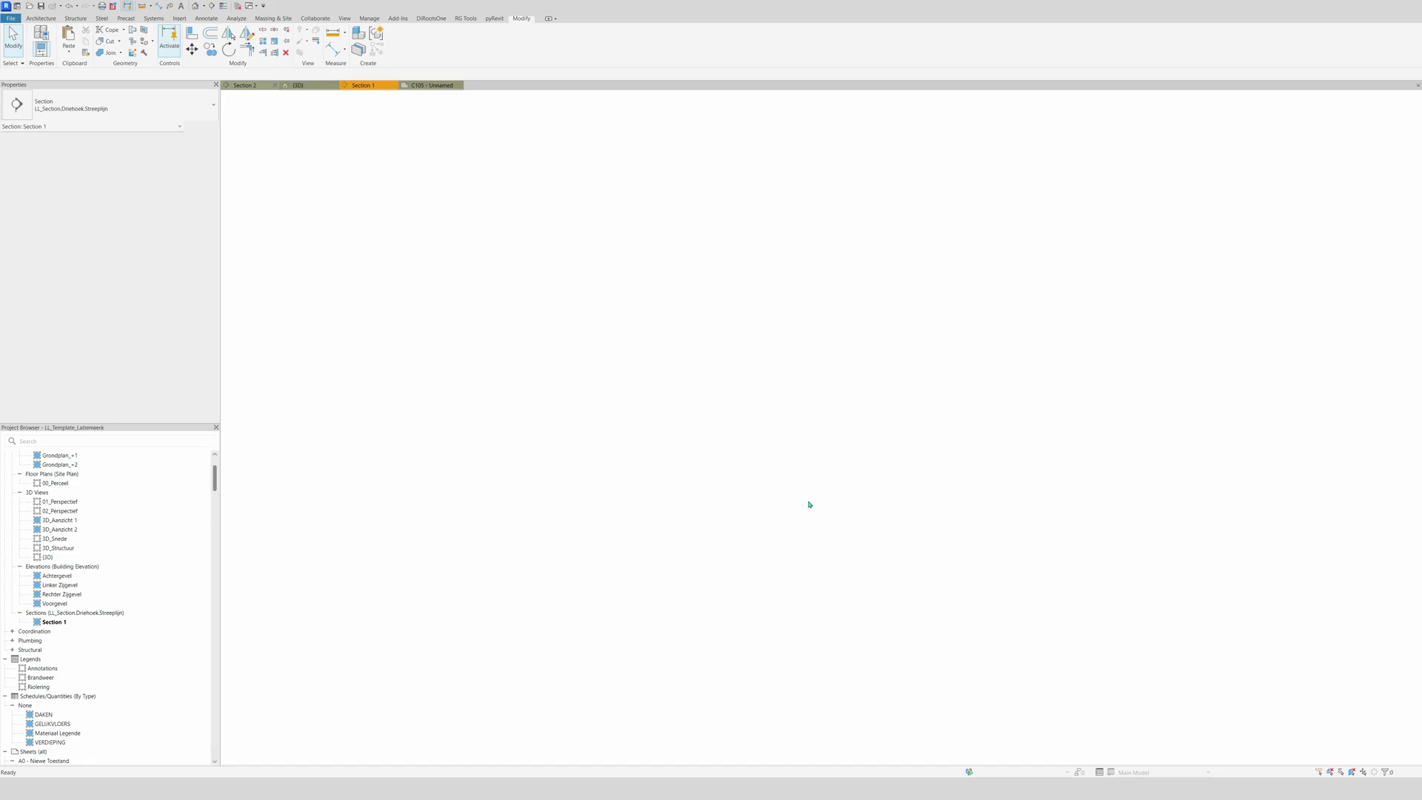
scroll(812, 403, "down", 1)
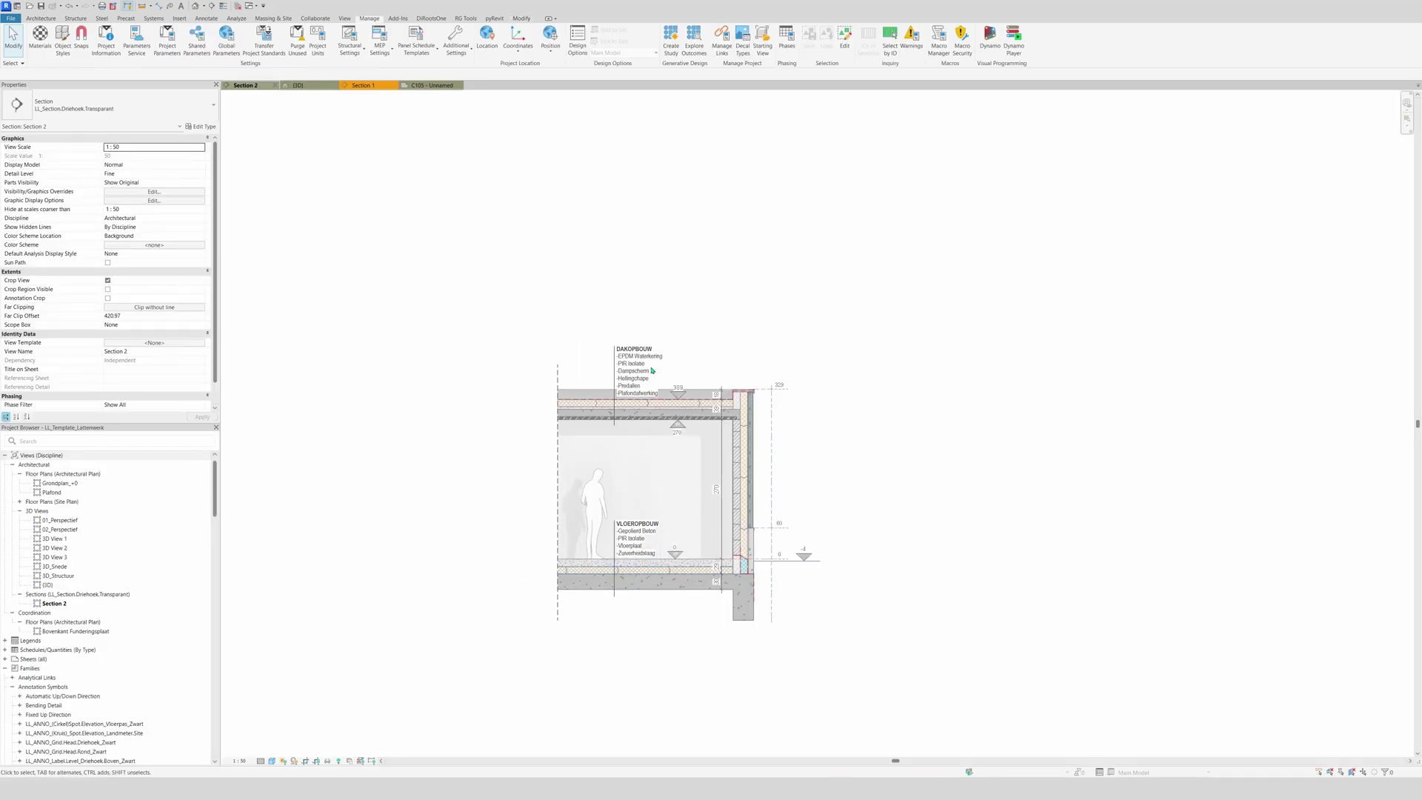
scroll(724, 593, "up", 1)
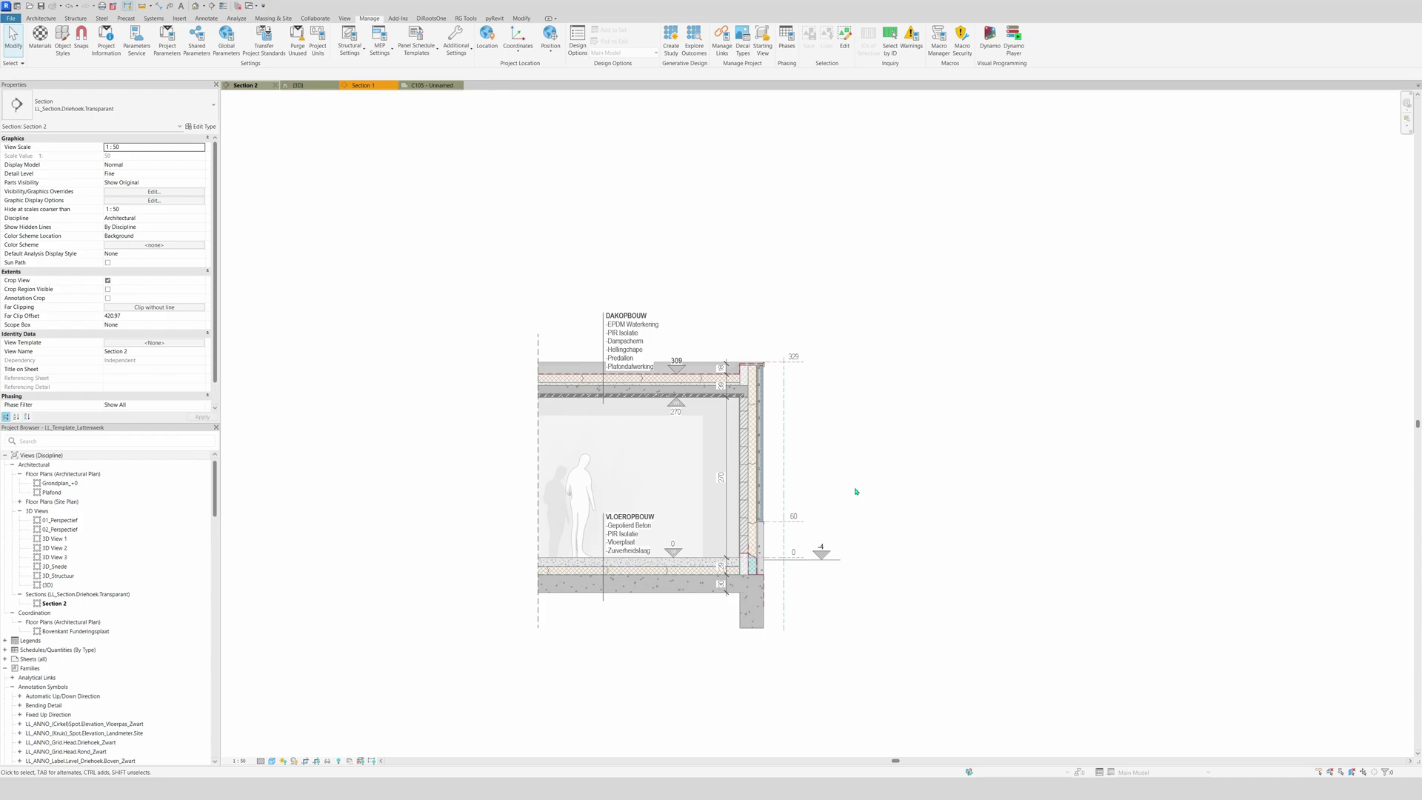
scroll(851, 491, "down", 1)
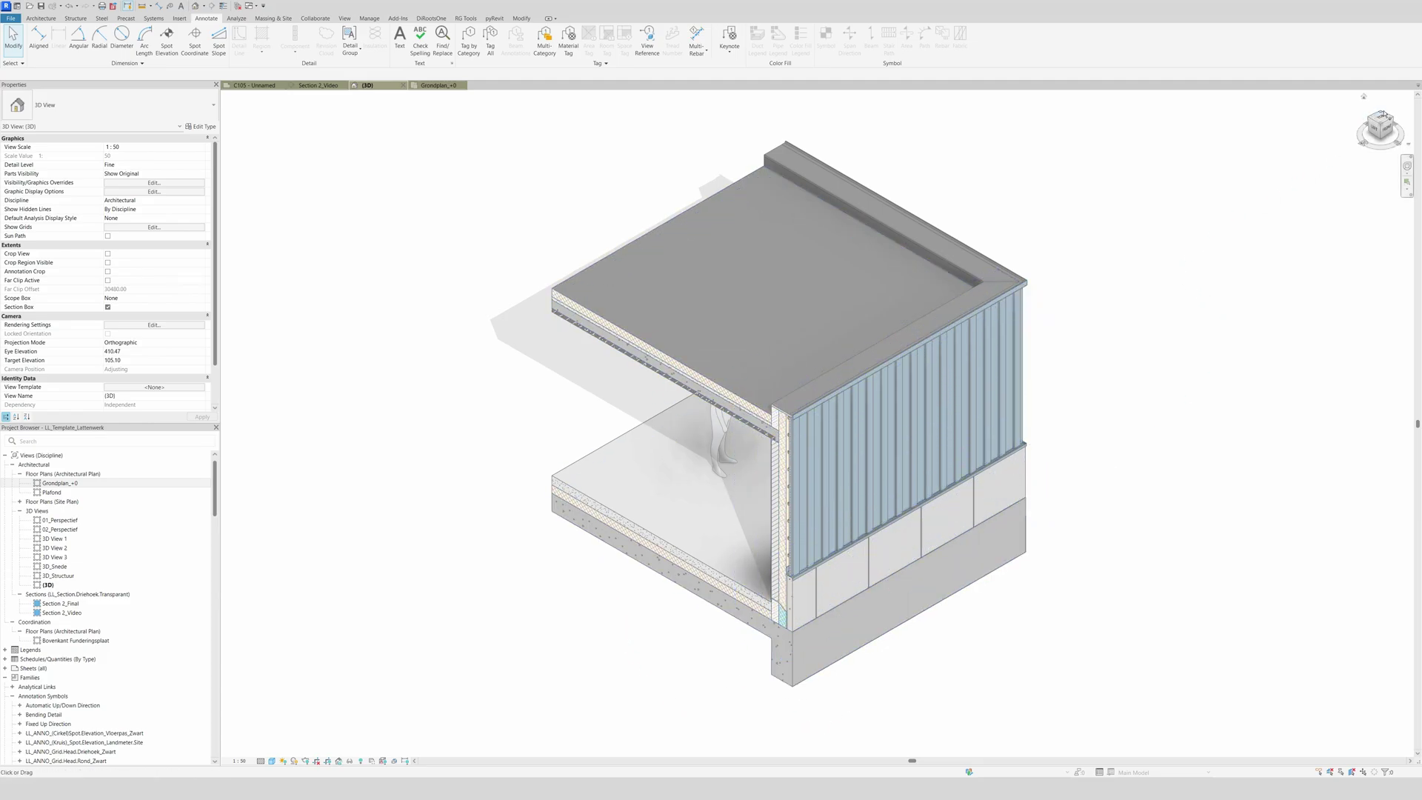
left_click(1382, 118)
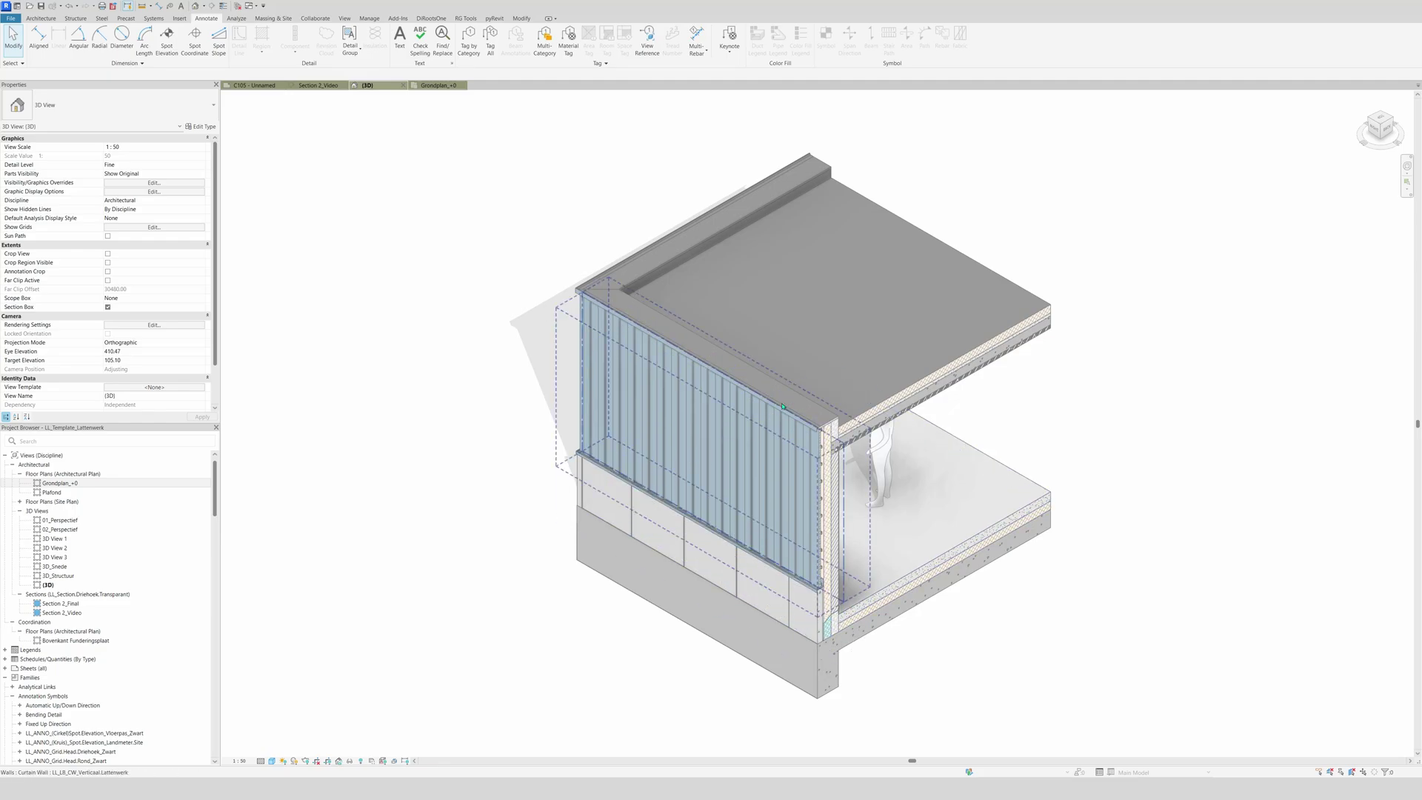
left_click(1383, 117)
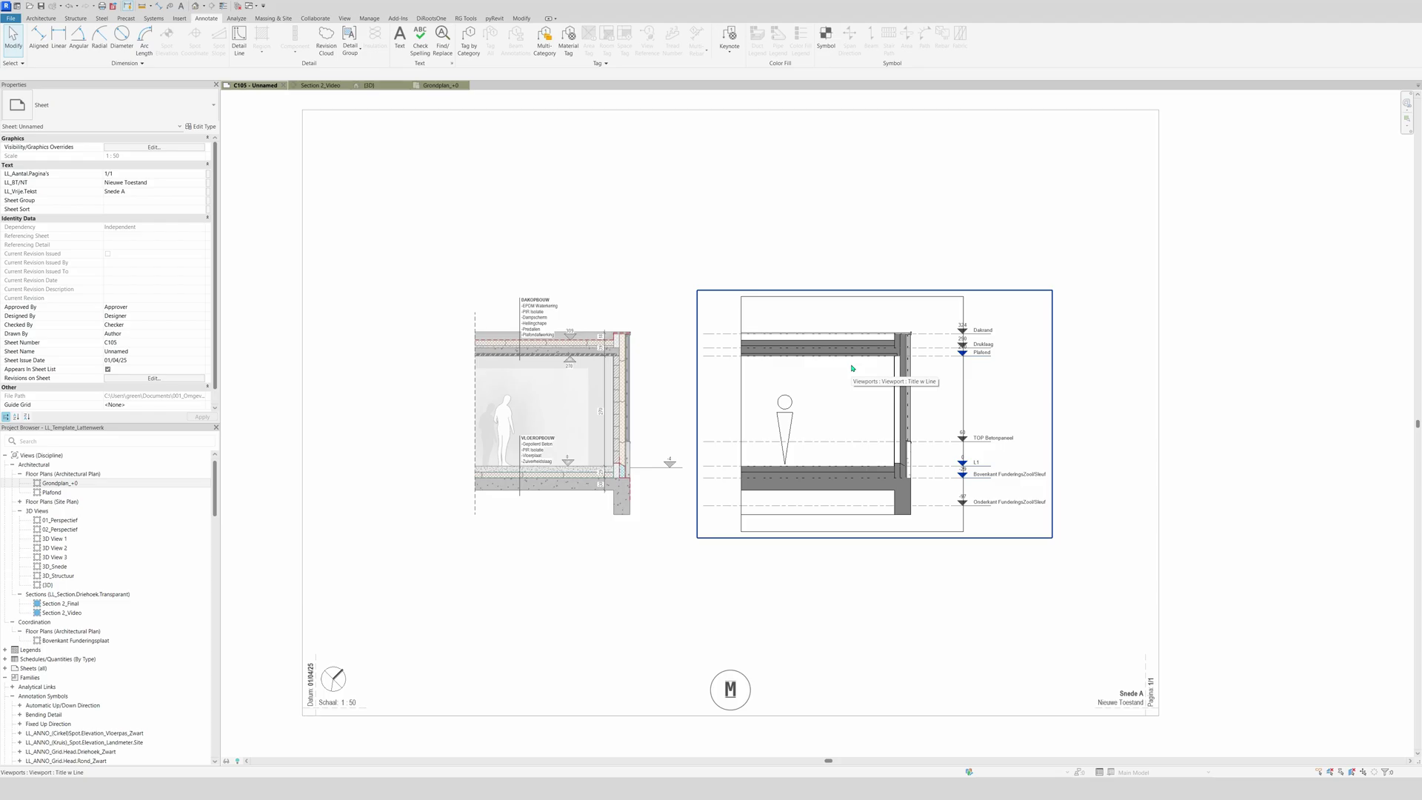
Open the Grondplan_+0 floor plan and draw a vertical section through the building, beside the standing figure.
key("ctrl+Tab")
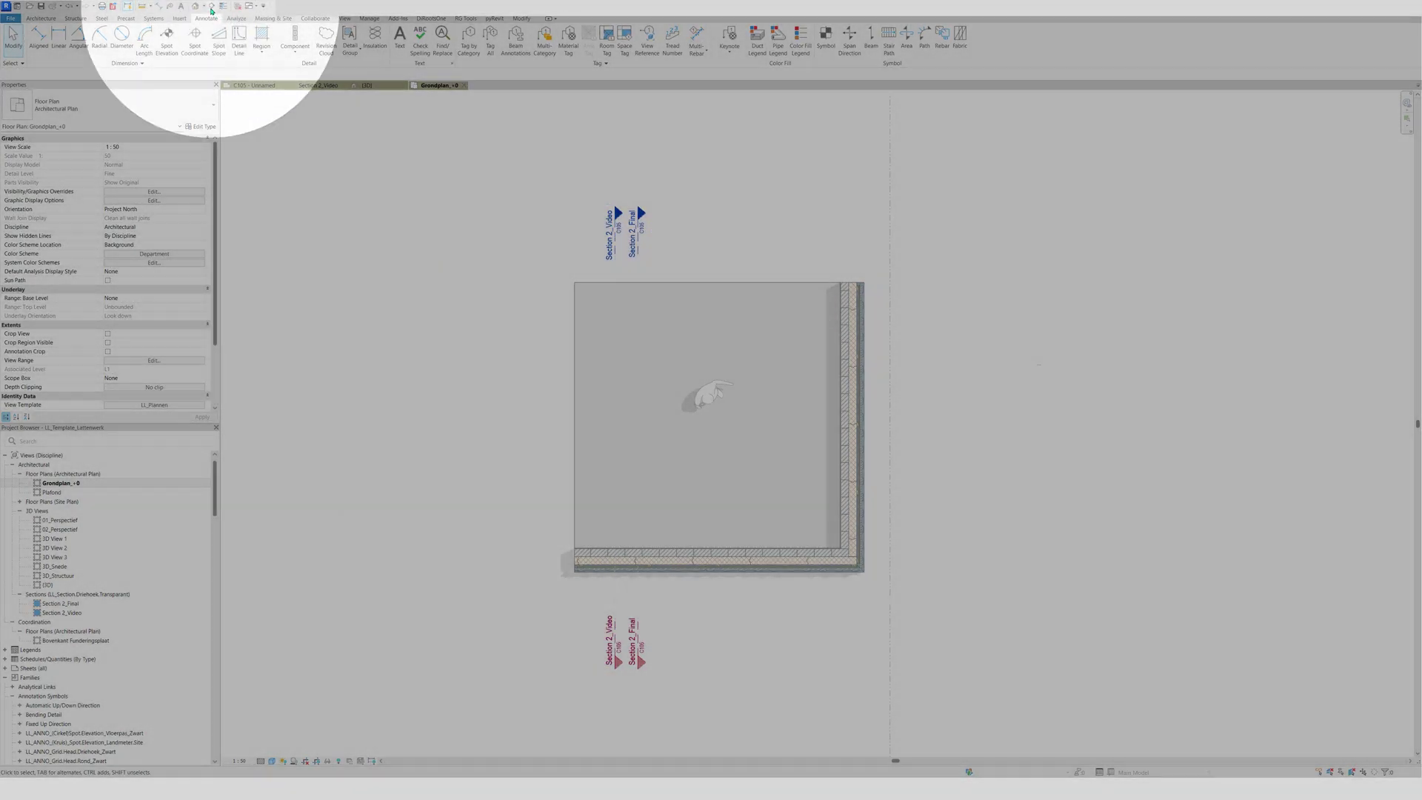
left_click(212, 7)
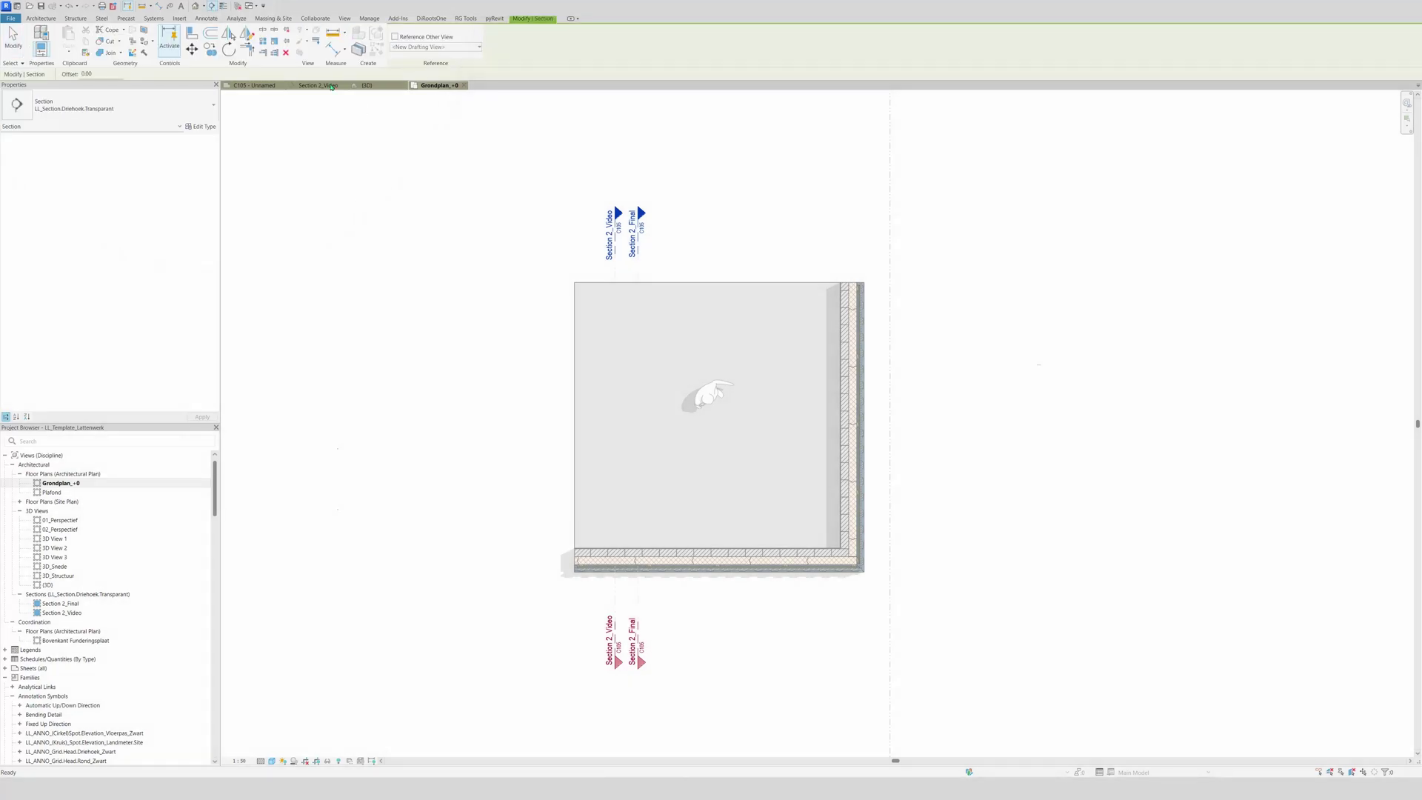
left_click(727, 204)
left_click(720, 681)
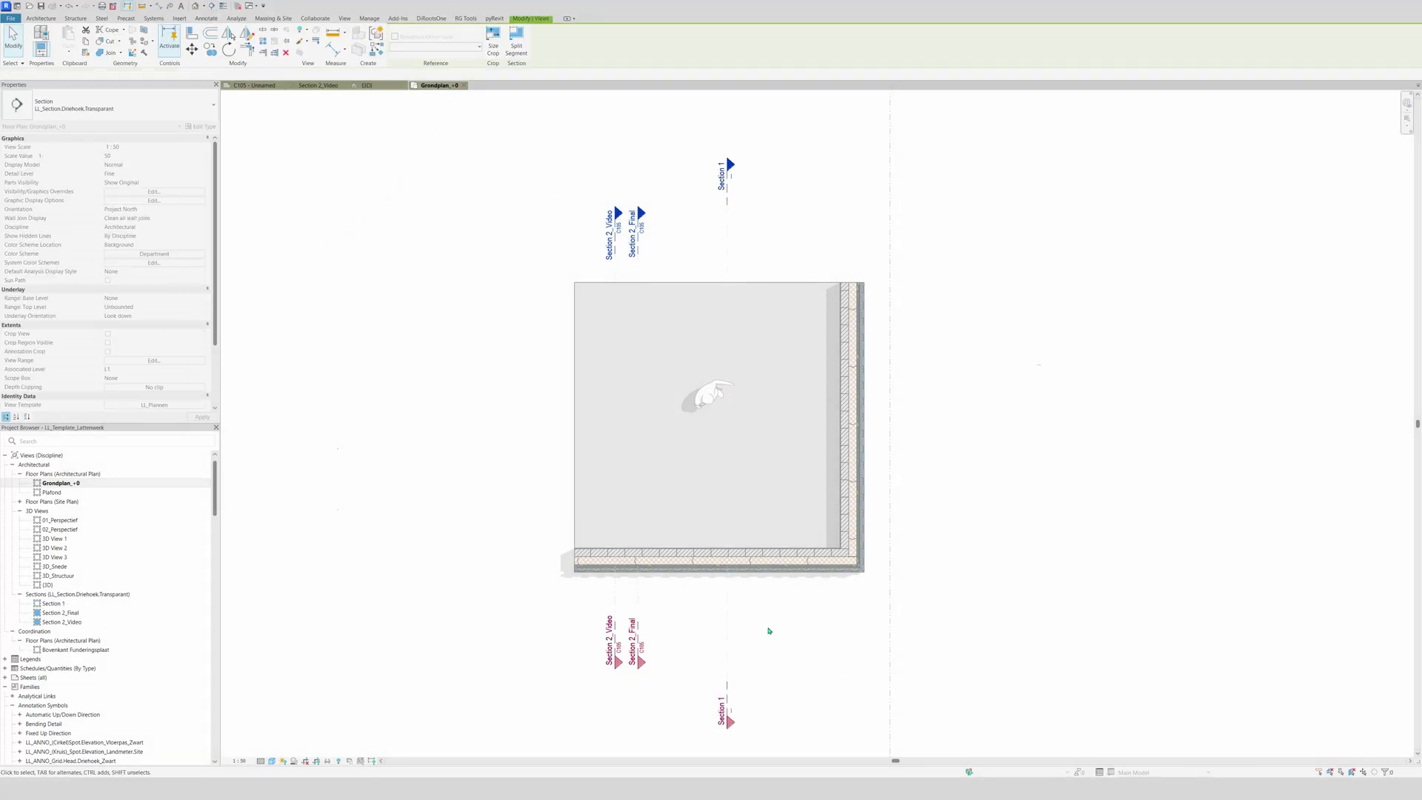
Delete the newly drawn Section 1 from the floor plan, including its view.
left_click(729, 617)
key("Delete")
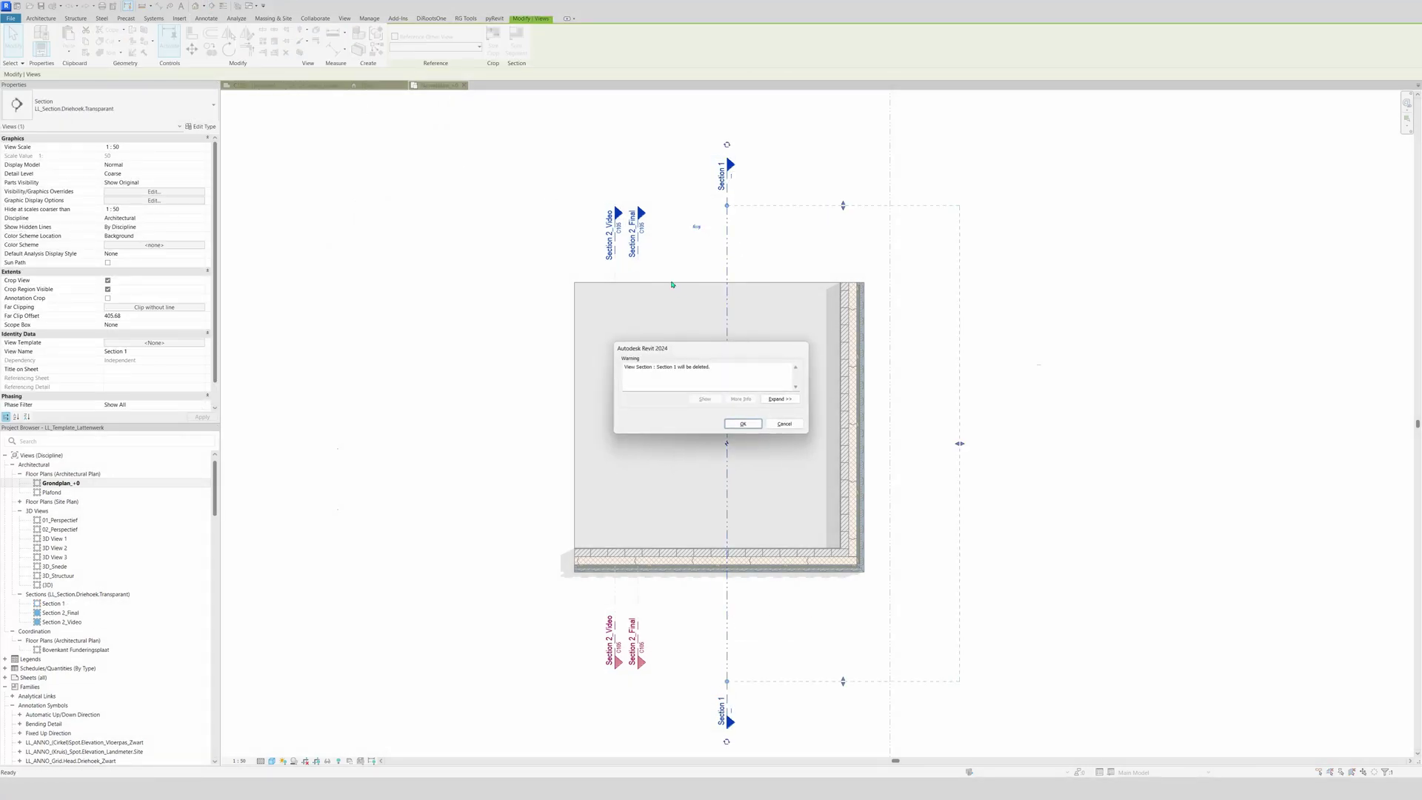
left_click(737, 425)
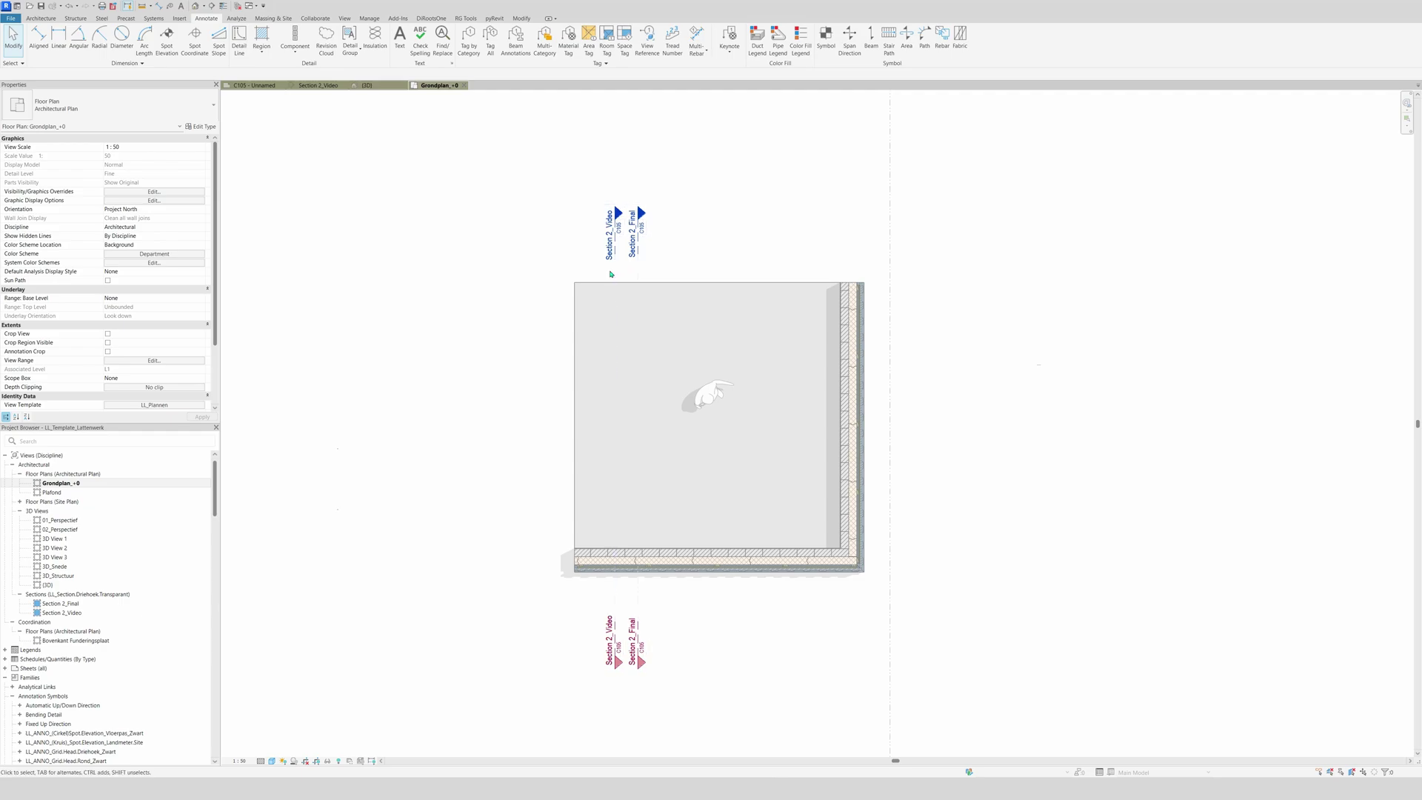
Go to the Section 2_Video view from its section line in the floor plan.
left_click(618, 273)
right_click(619, 272)
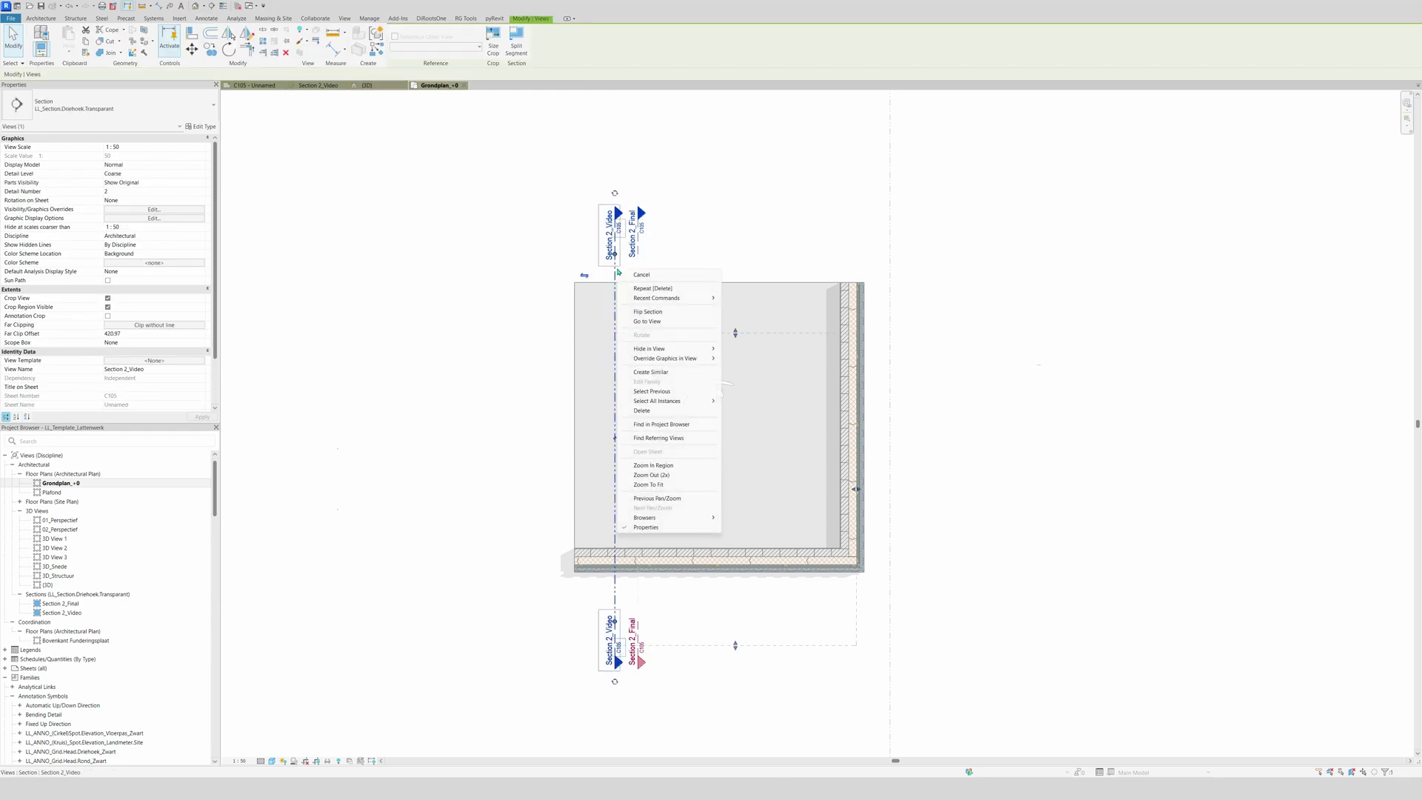
left_click(661, 323)
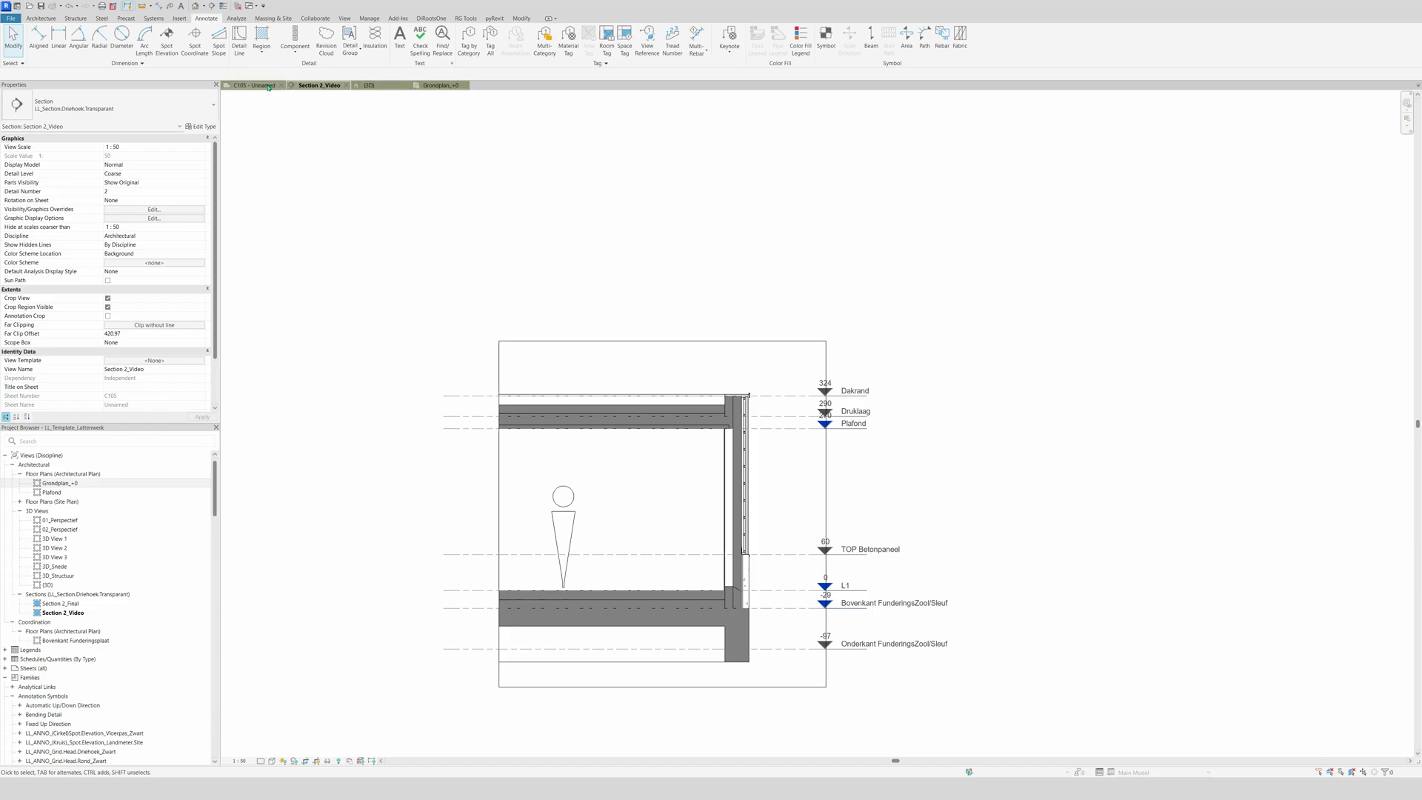
Return to the Grondplan_+0 floor plan and open Section 2_Video from the project's list of views.
left_click(441, 85)
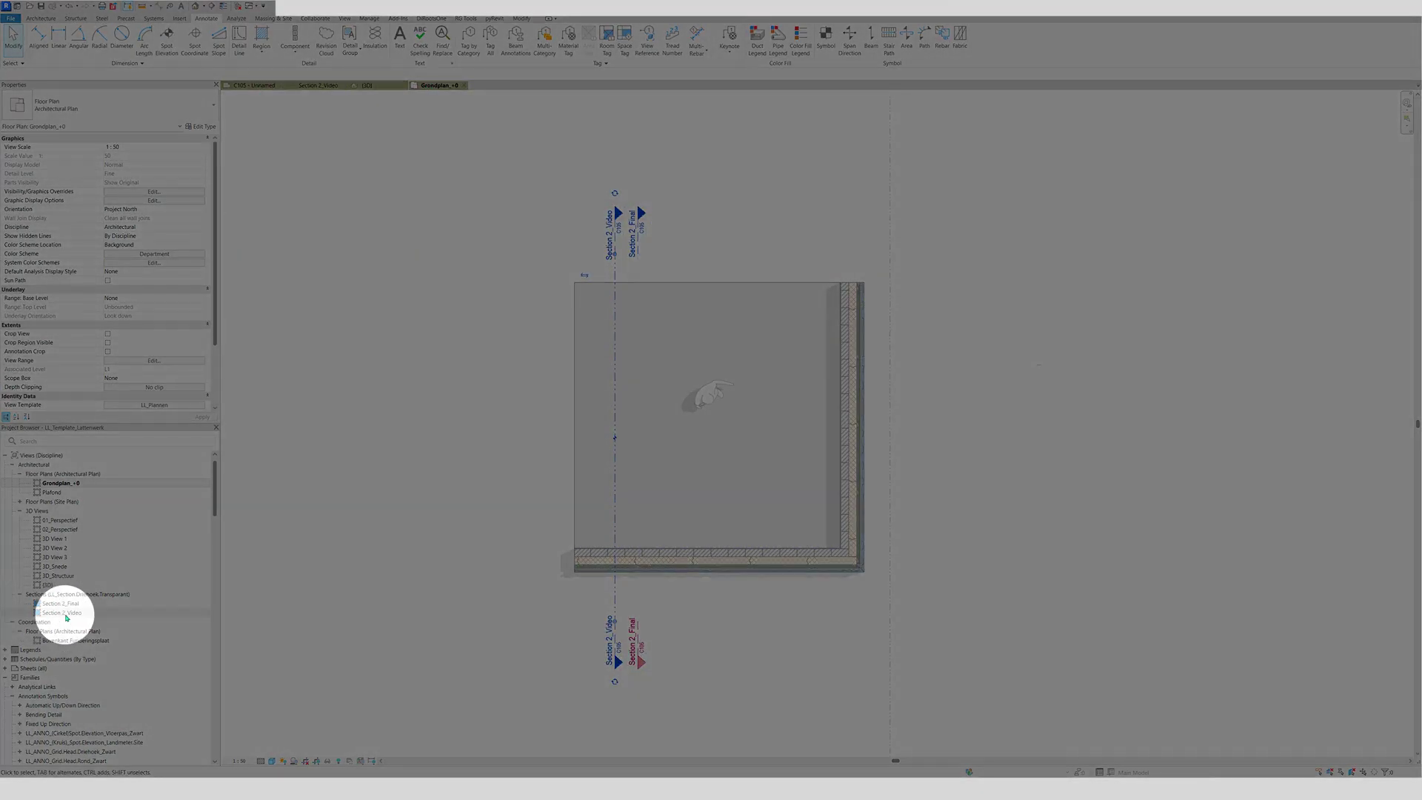
double_click(65, 614)
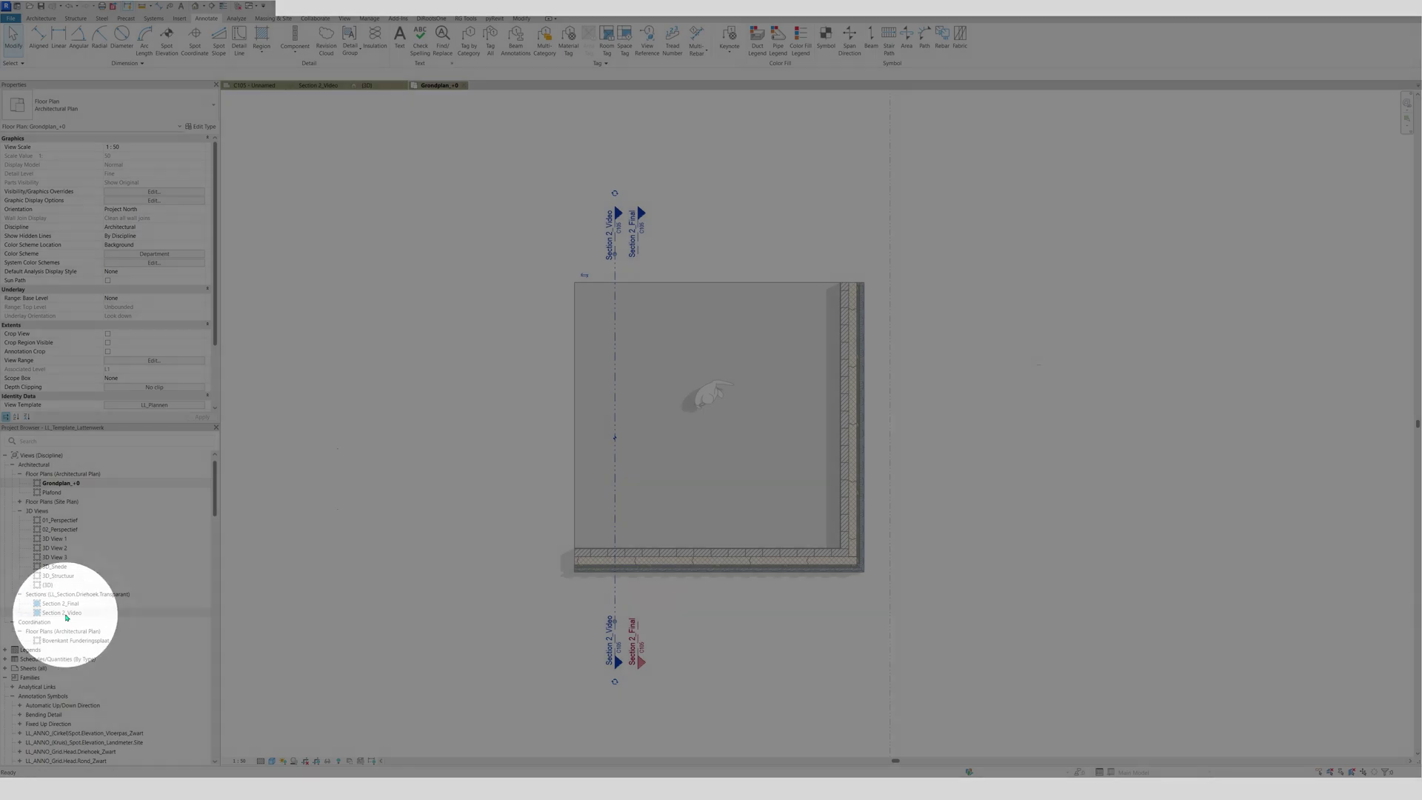
scroll(815, 297, "down", 1)
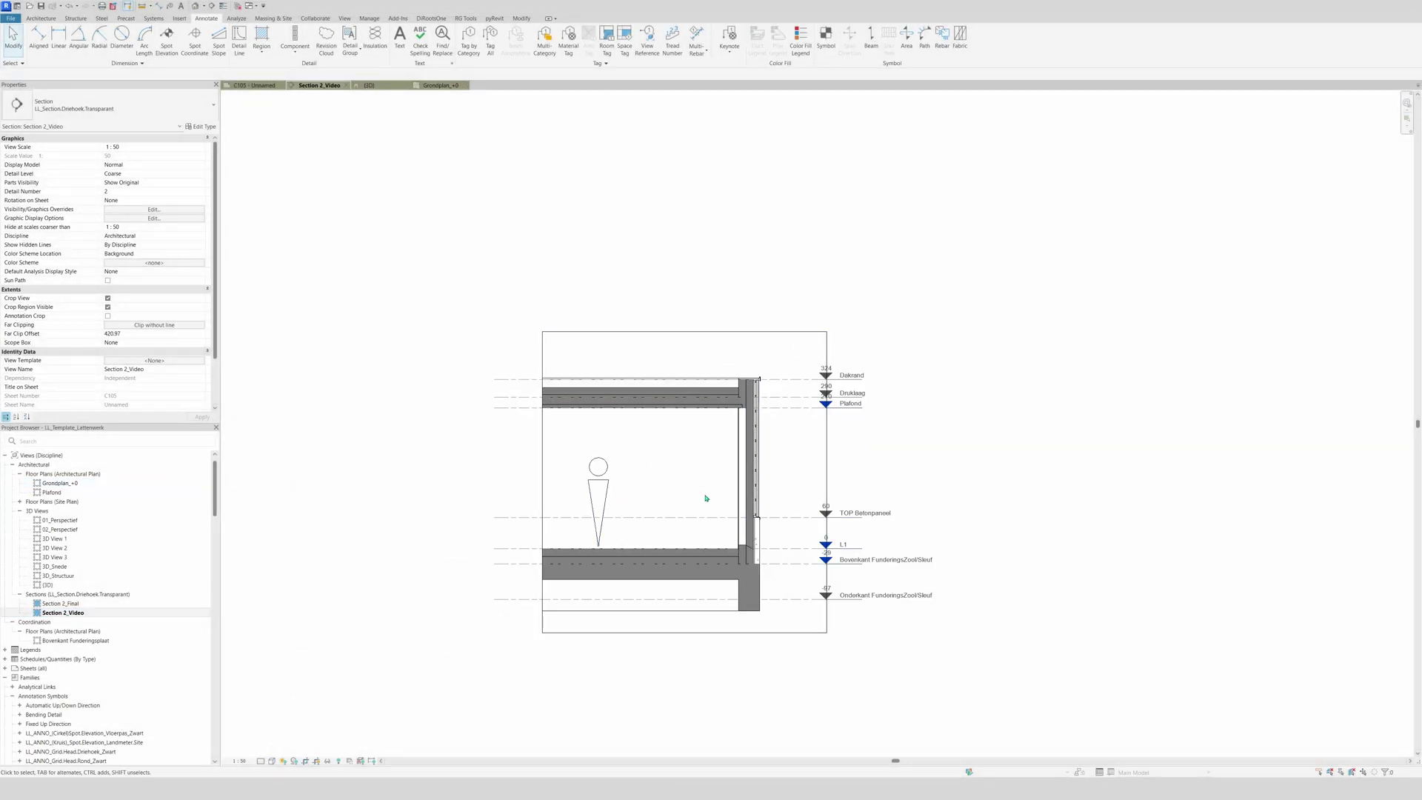
Set the Section 2_Video view's detail level to Fine and its visual style to Consistent Colors.
scroll(740, 493, "up", 2)
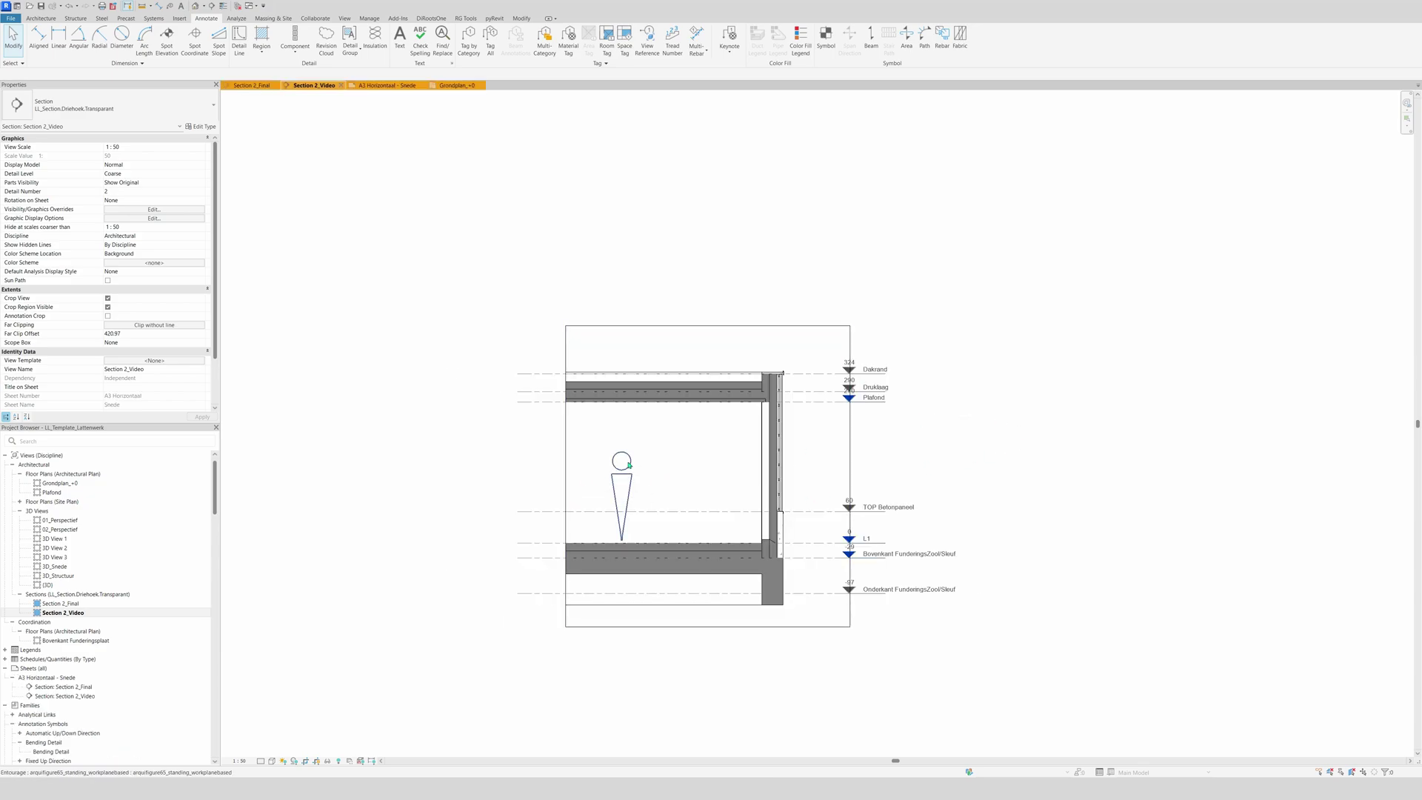
scroll(624, 460, "up", 1)
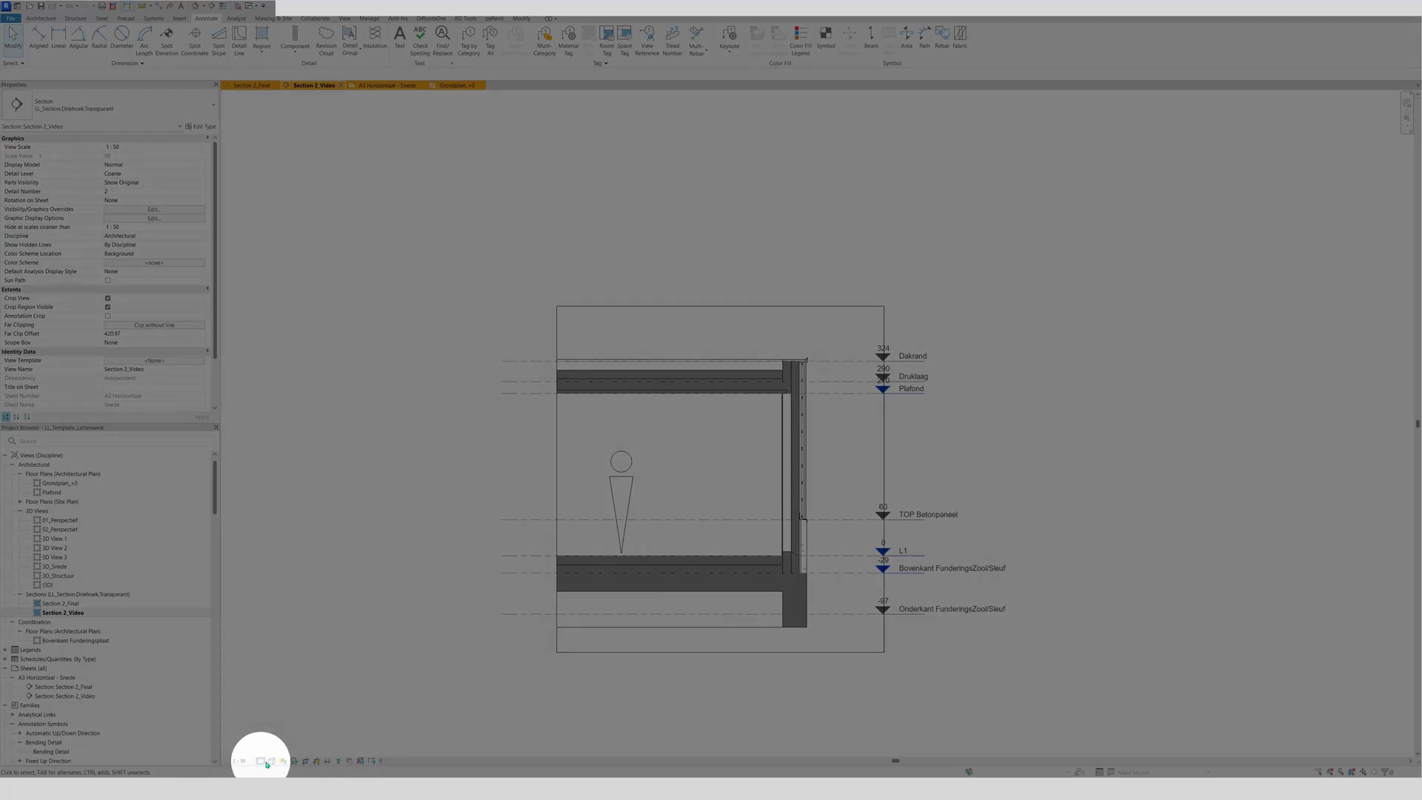
left_click(261, 761)
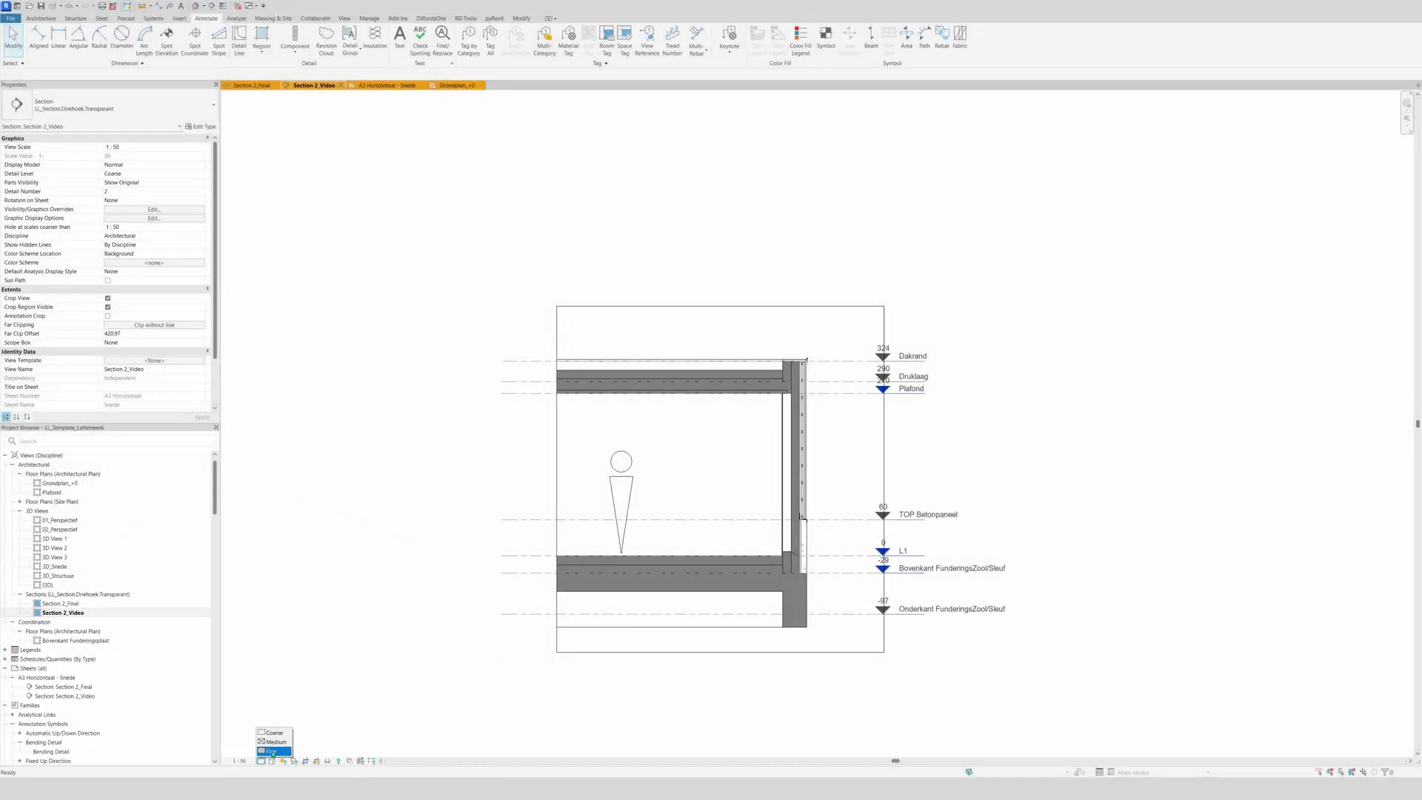
left_click(271, 752)
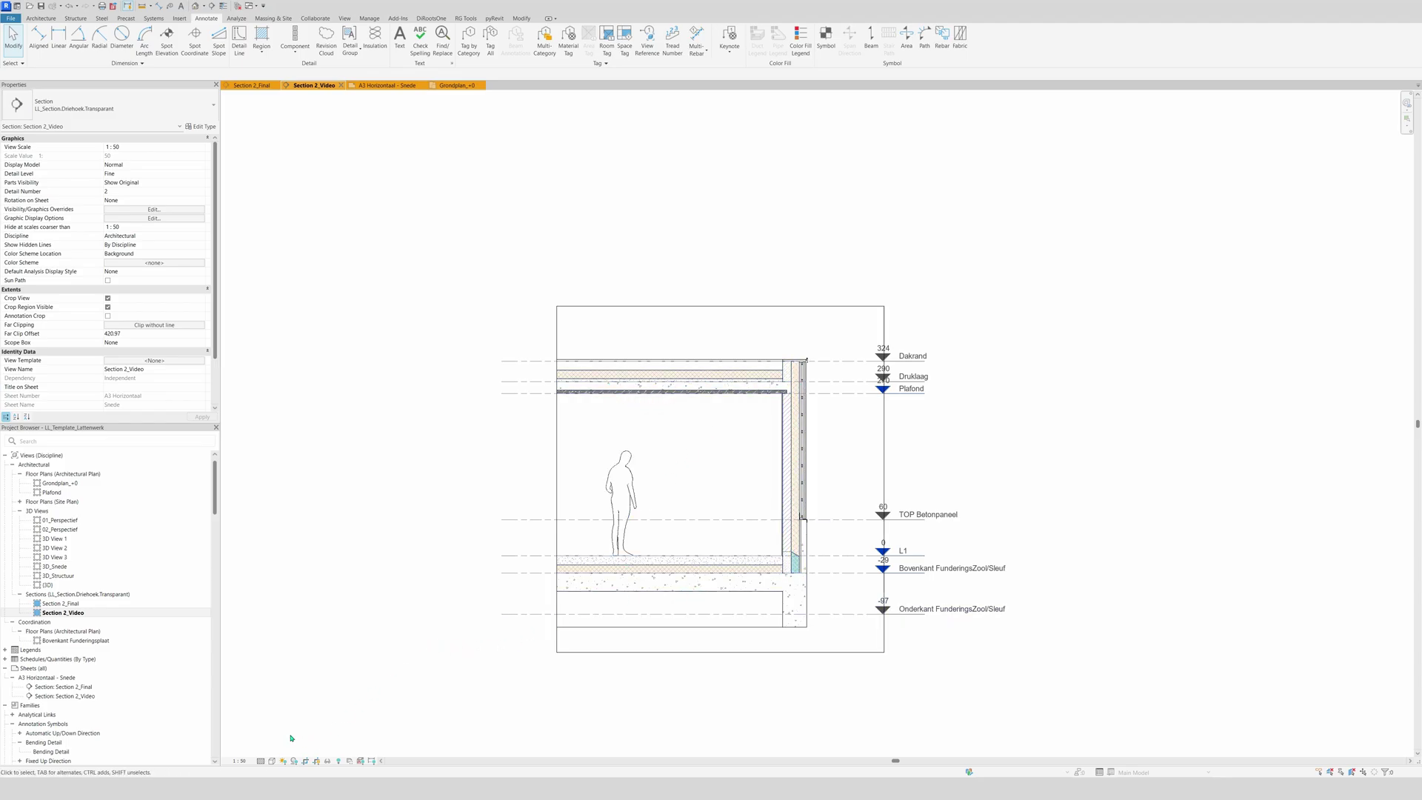
left_click(273, 761)
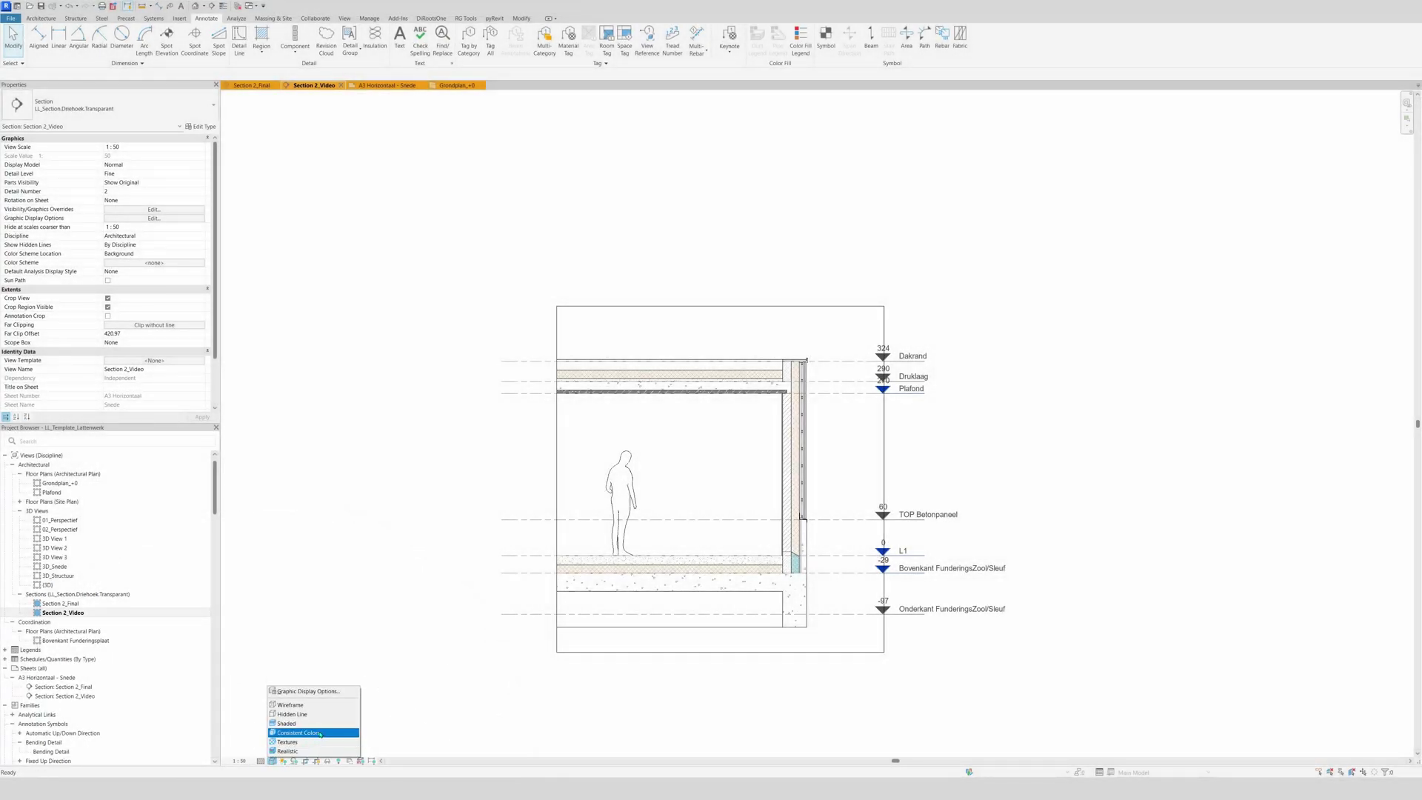
left_click(321, 734)
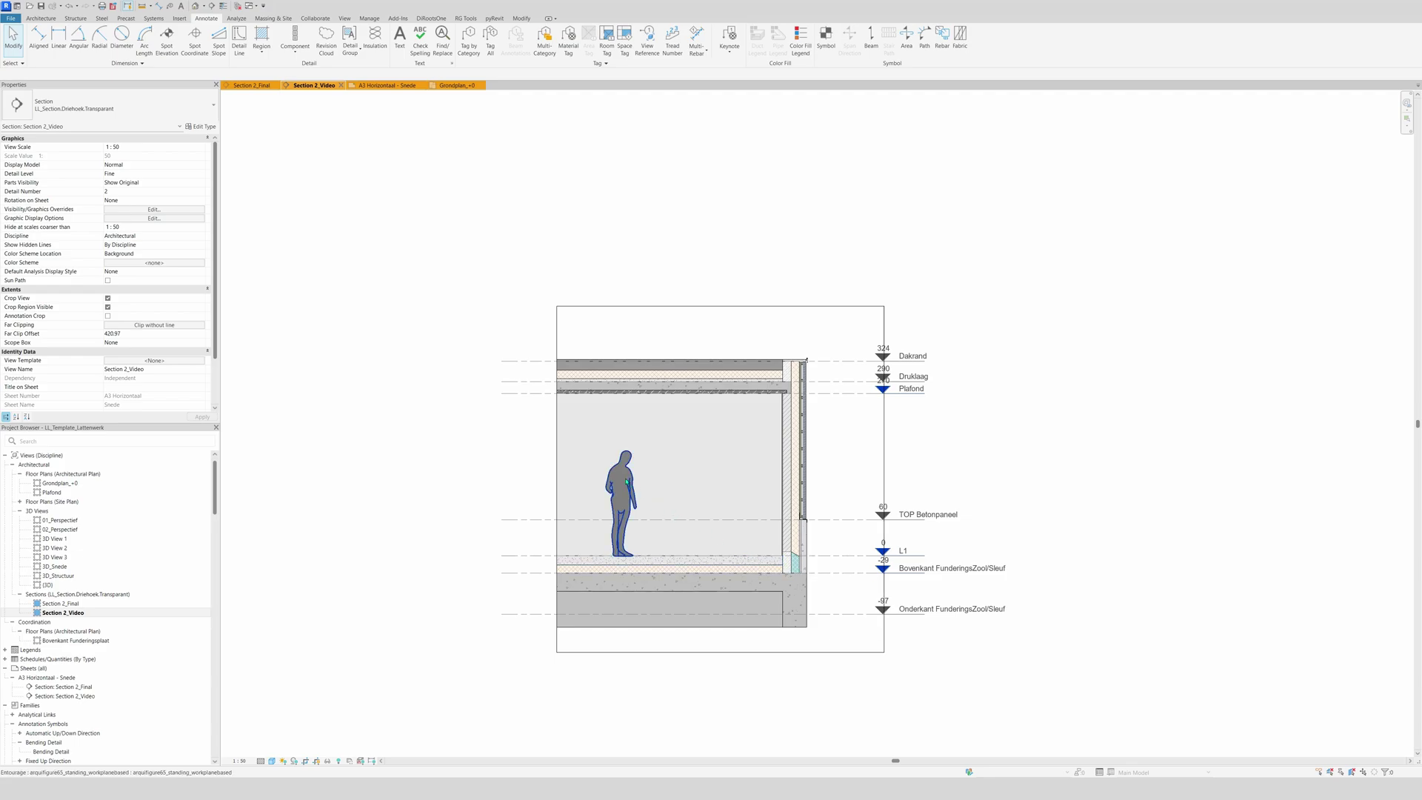
Override the standing figure's graphics in this view by element, giving its surface foreground a white solid fill.
left_click(628, 482)
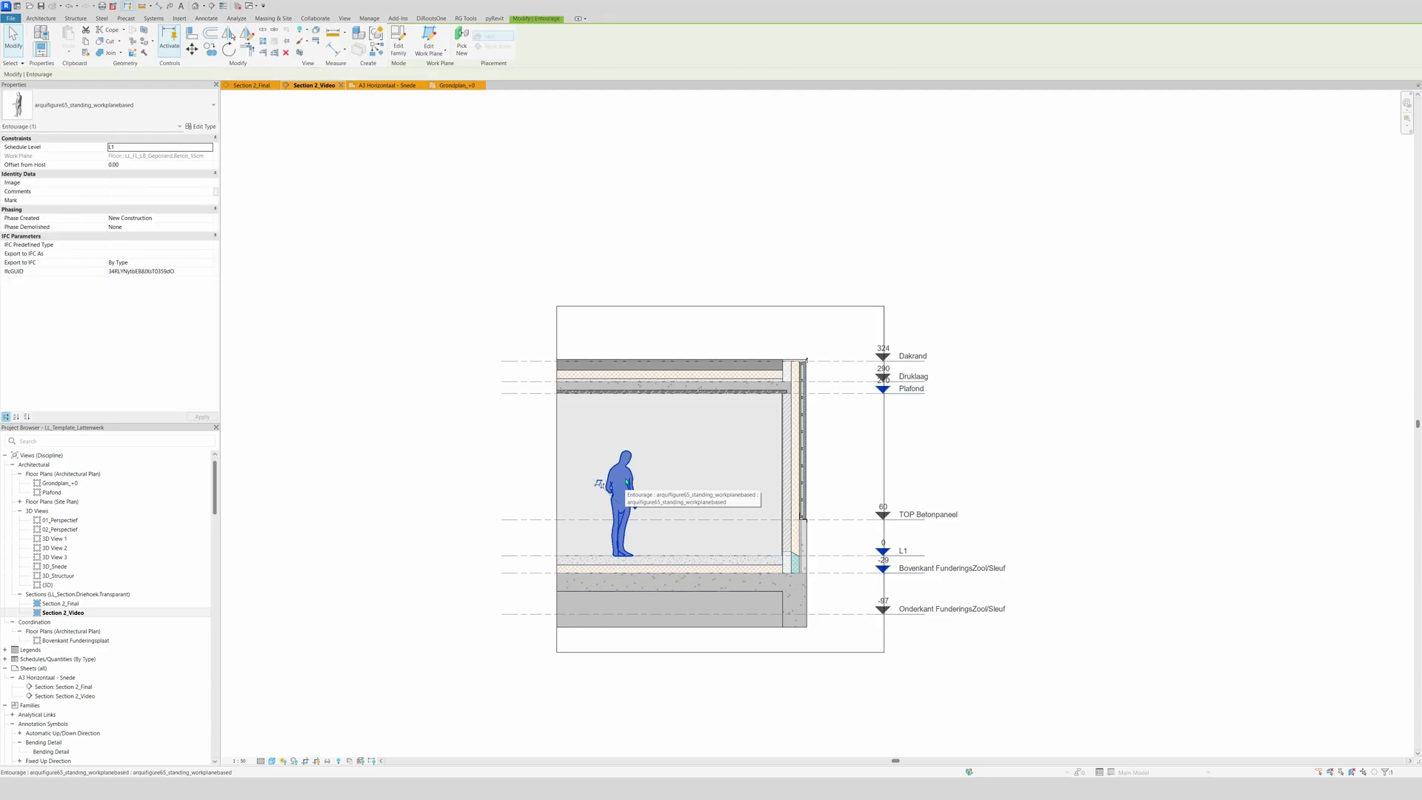
right_click(625, 483)
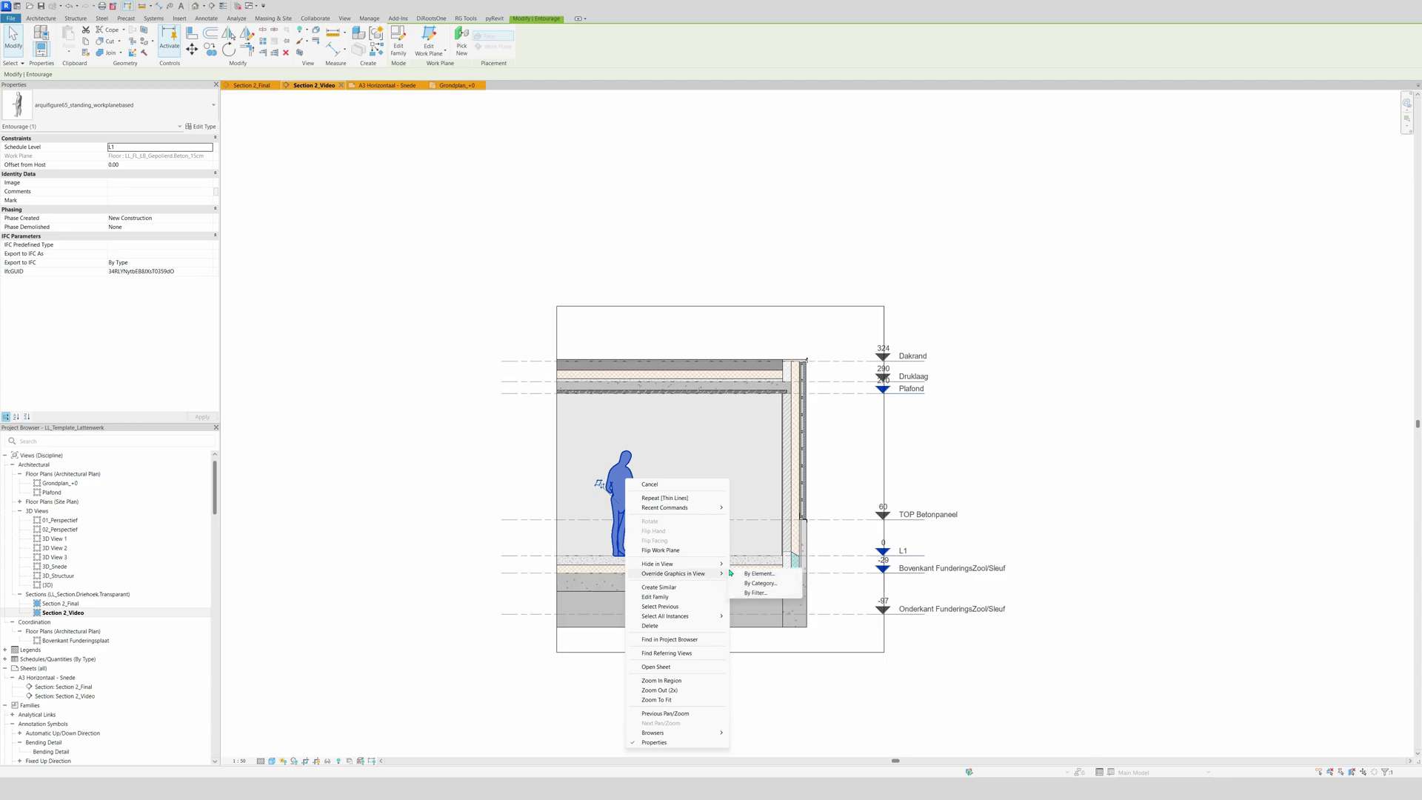
left_click(543, 477)
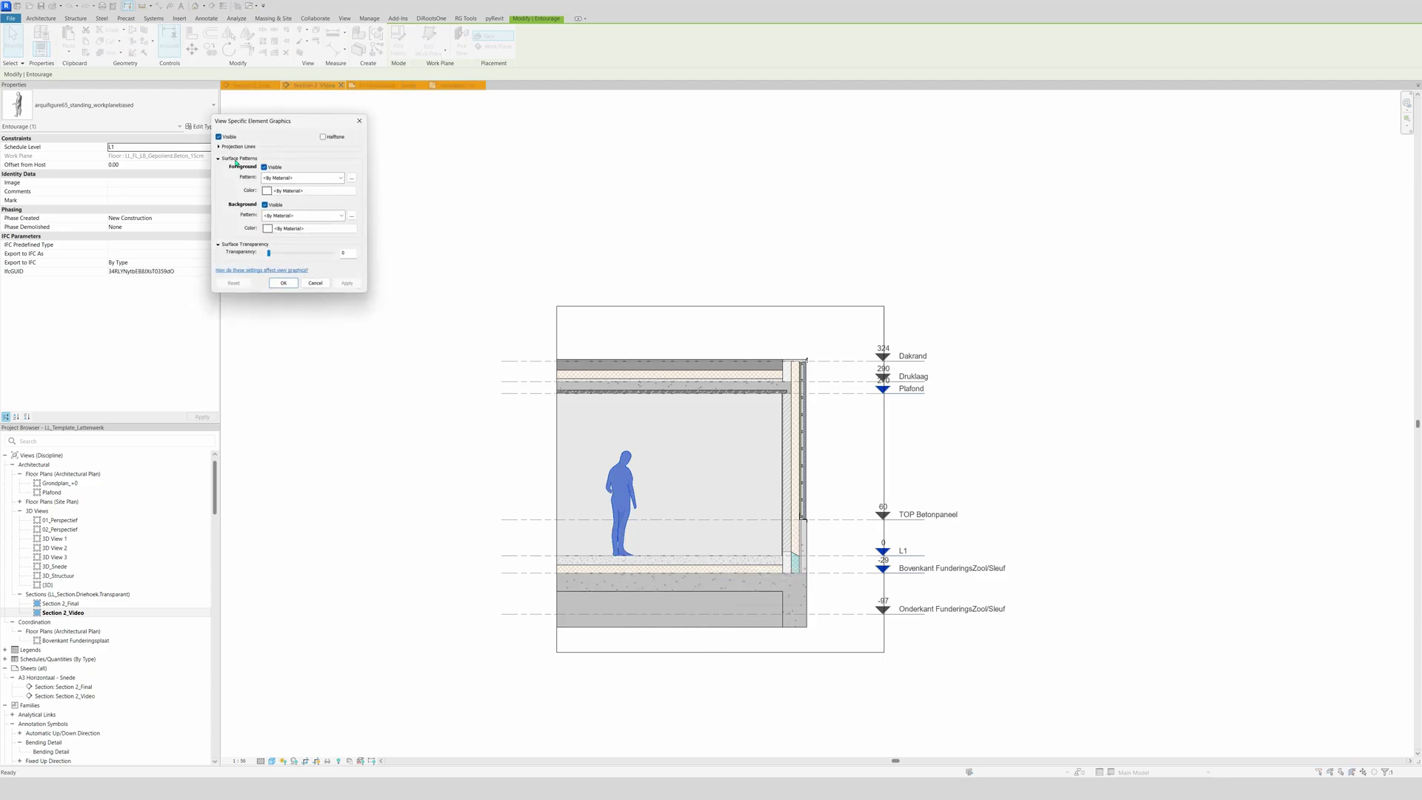
left_click(299, 178)
left_click(300, 189)
left_click(305, 190)
left_click(277, 192)
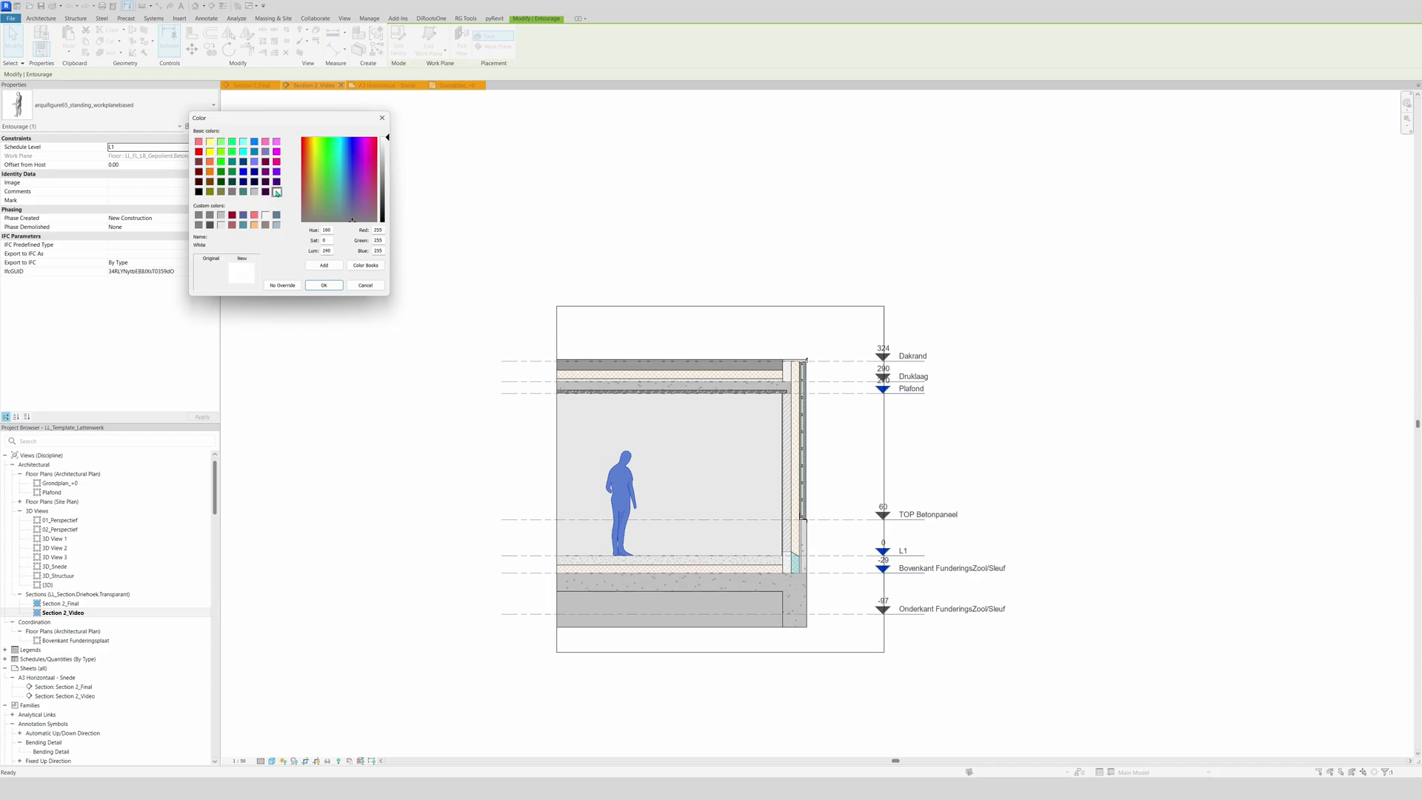
left_click(324, 285)
left_click(333, 282)
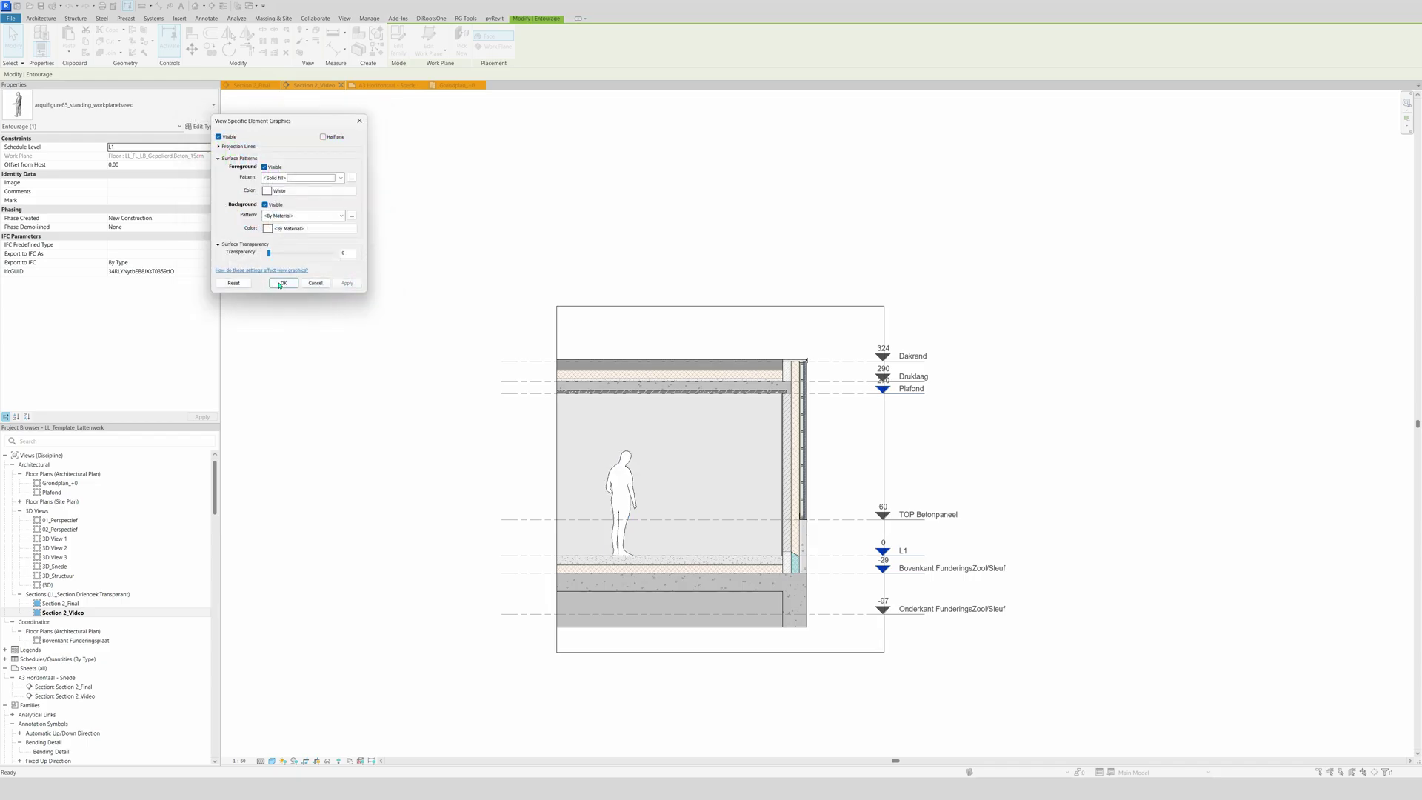
left_click(283, 283)
left_click(406, 412)
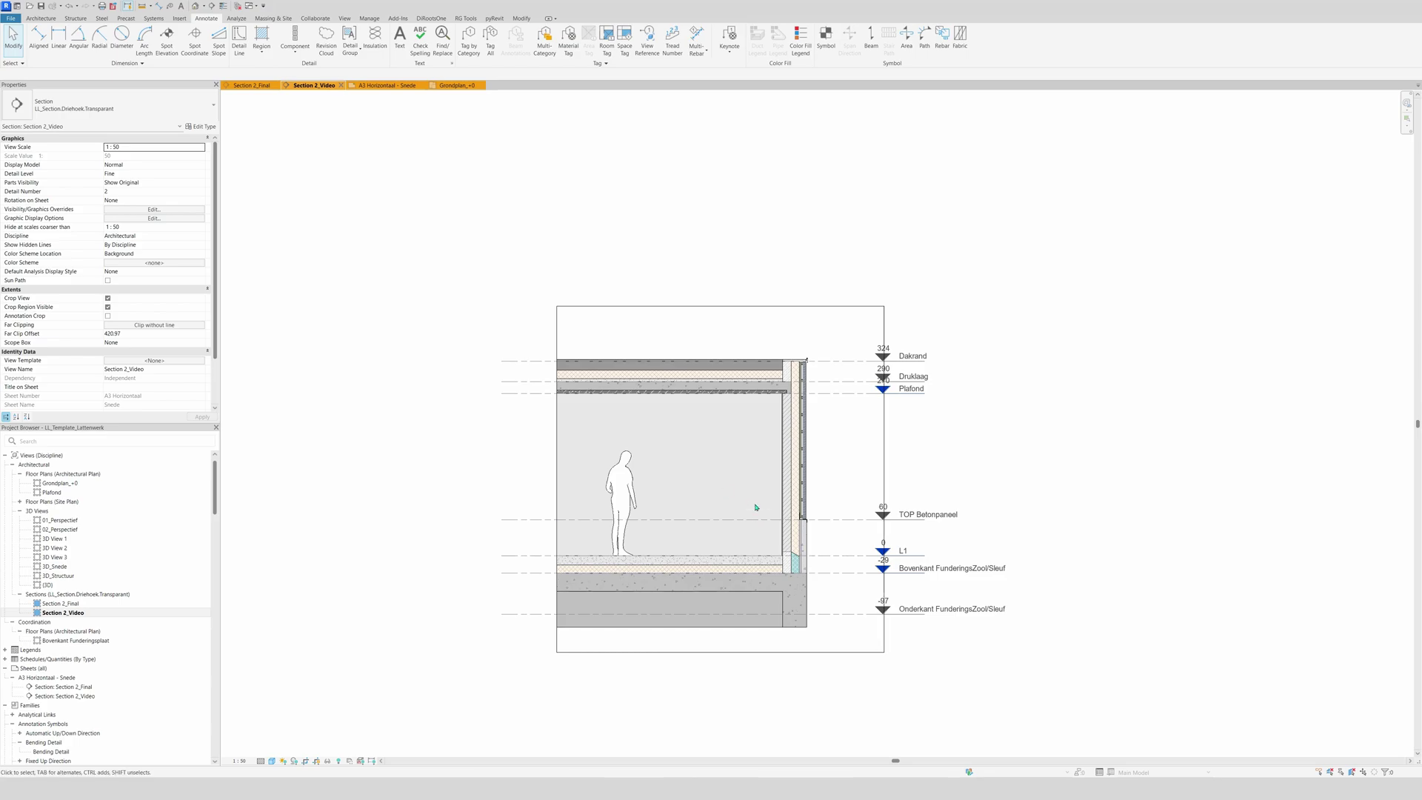
Dismiss the save reminder and apply smooth lines with anti-aliasing in the section view's graphic display options.
scroll(700, 502, "up", 1)
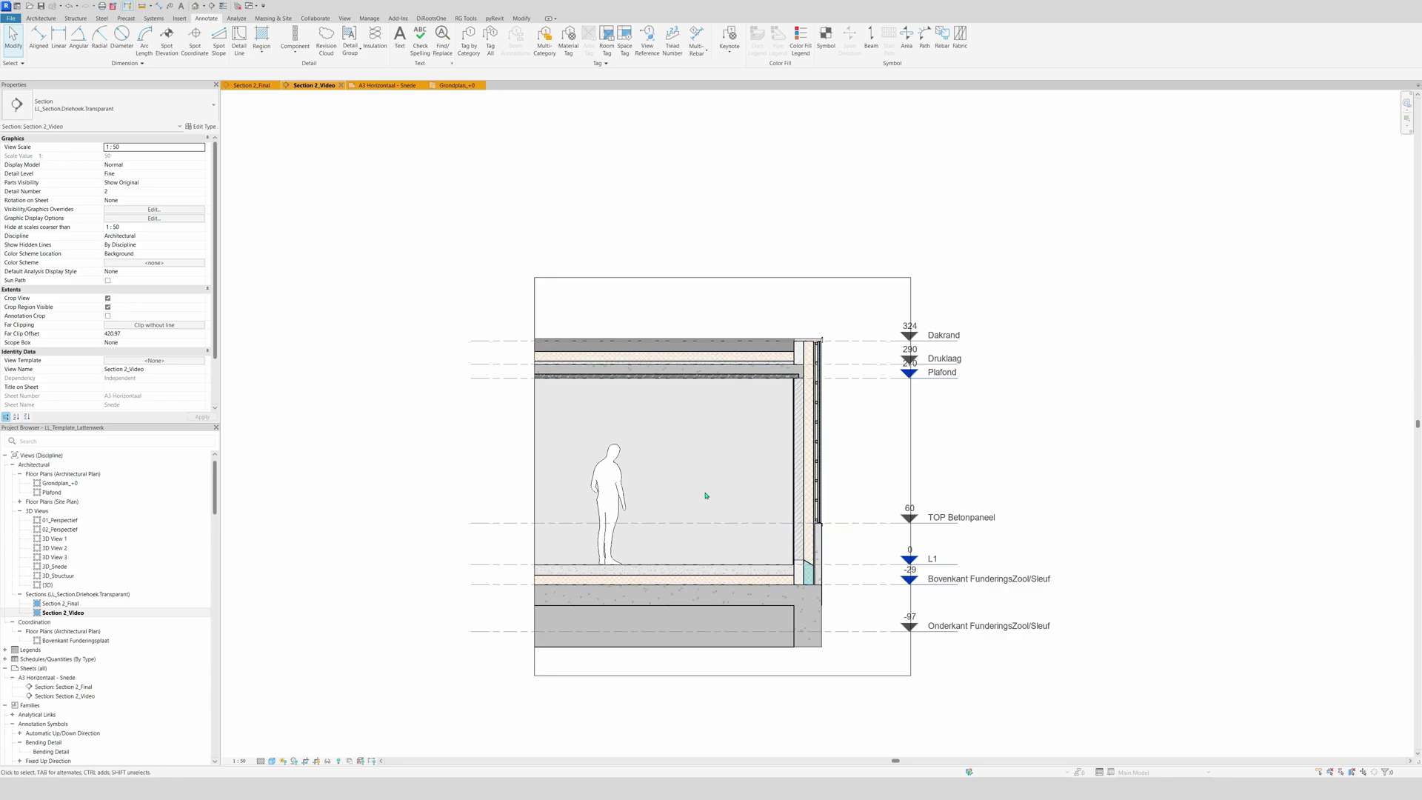
scroll(703, 493, "down", 1)
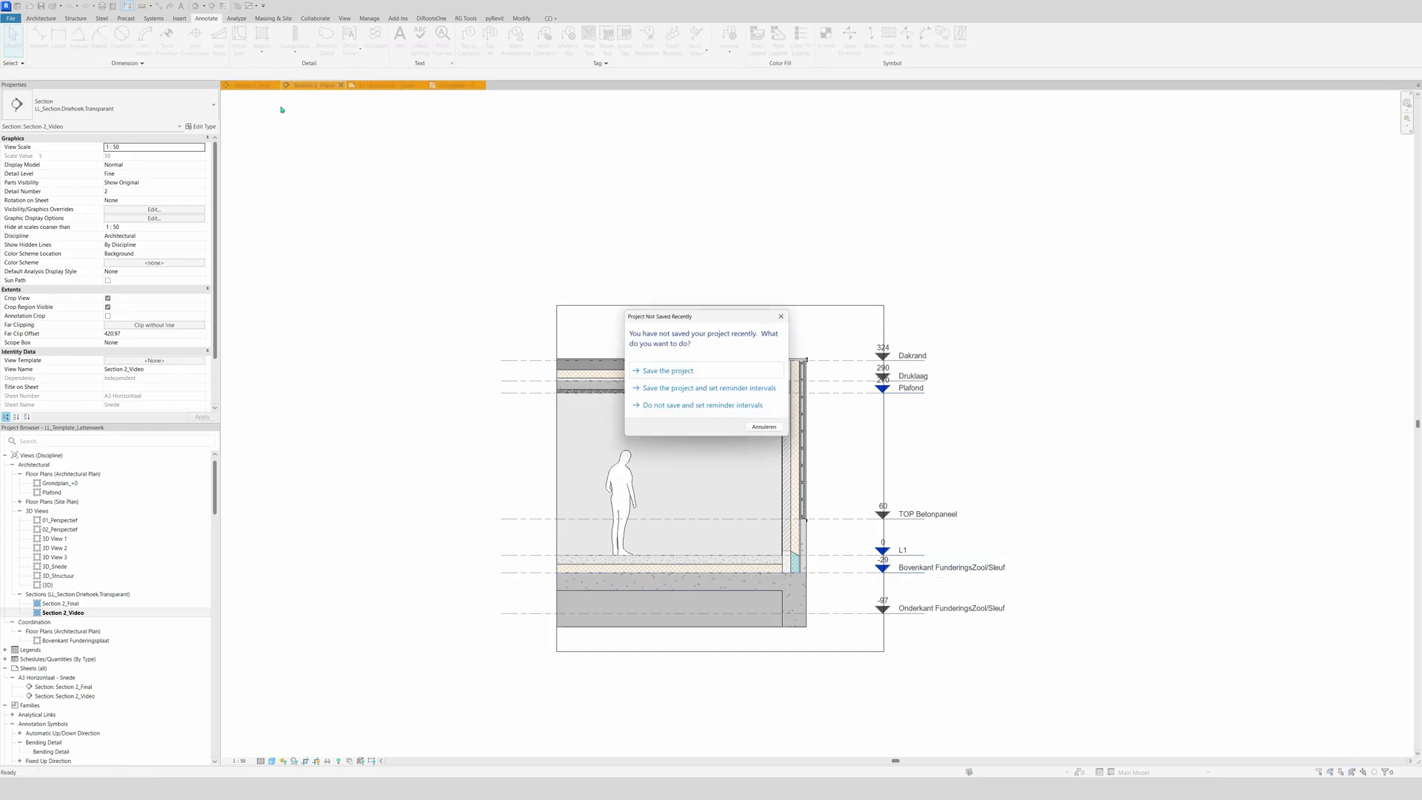
left_click(785, 316)
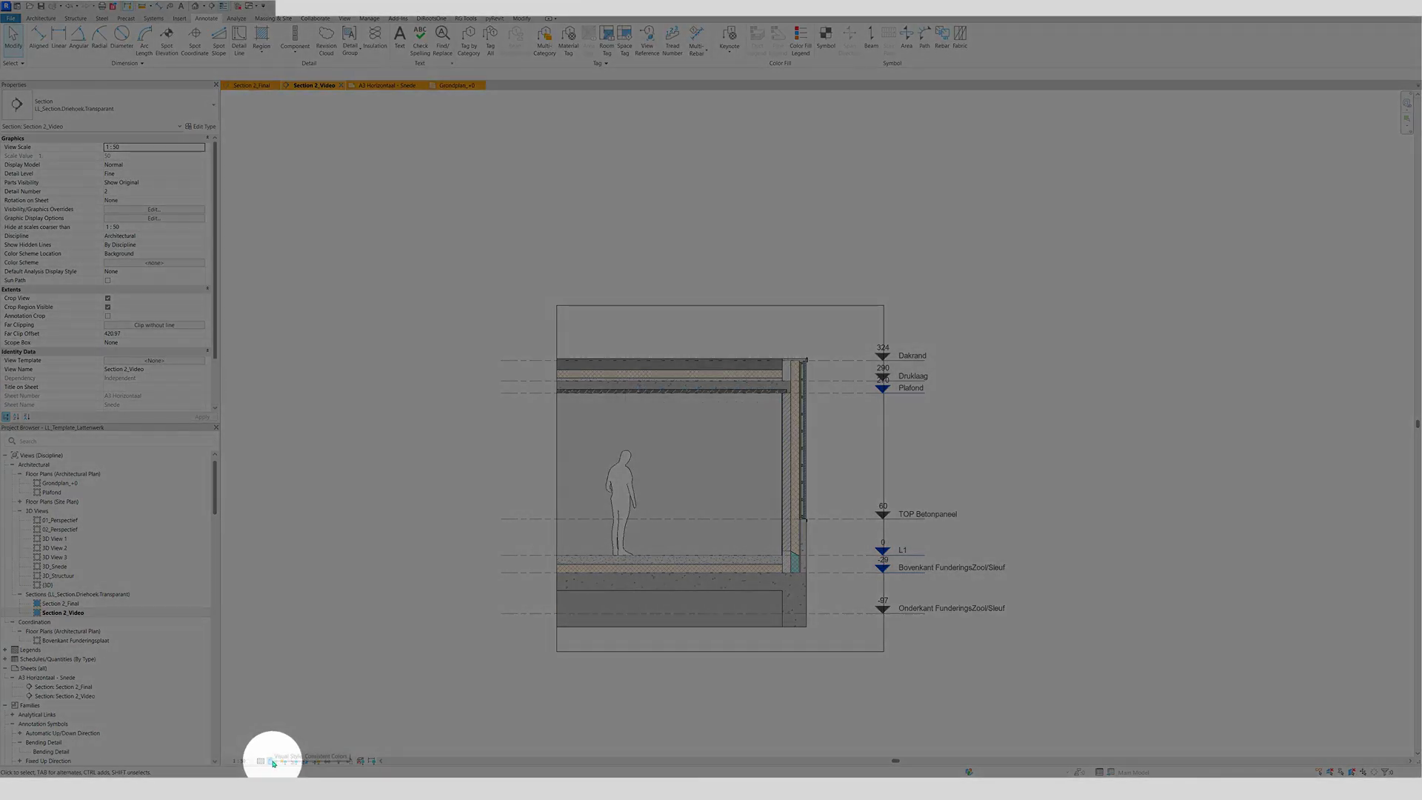
left_click(274, 763)
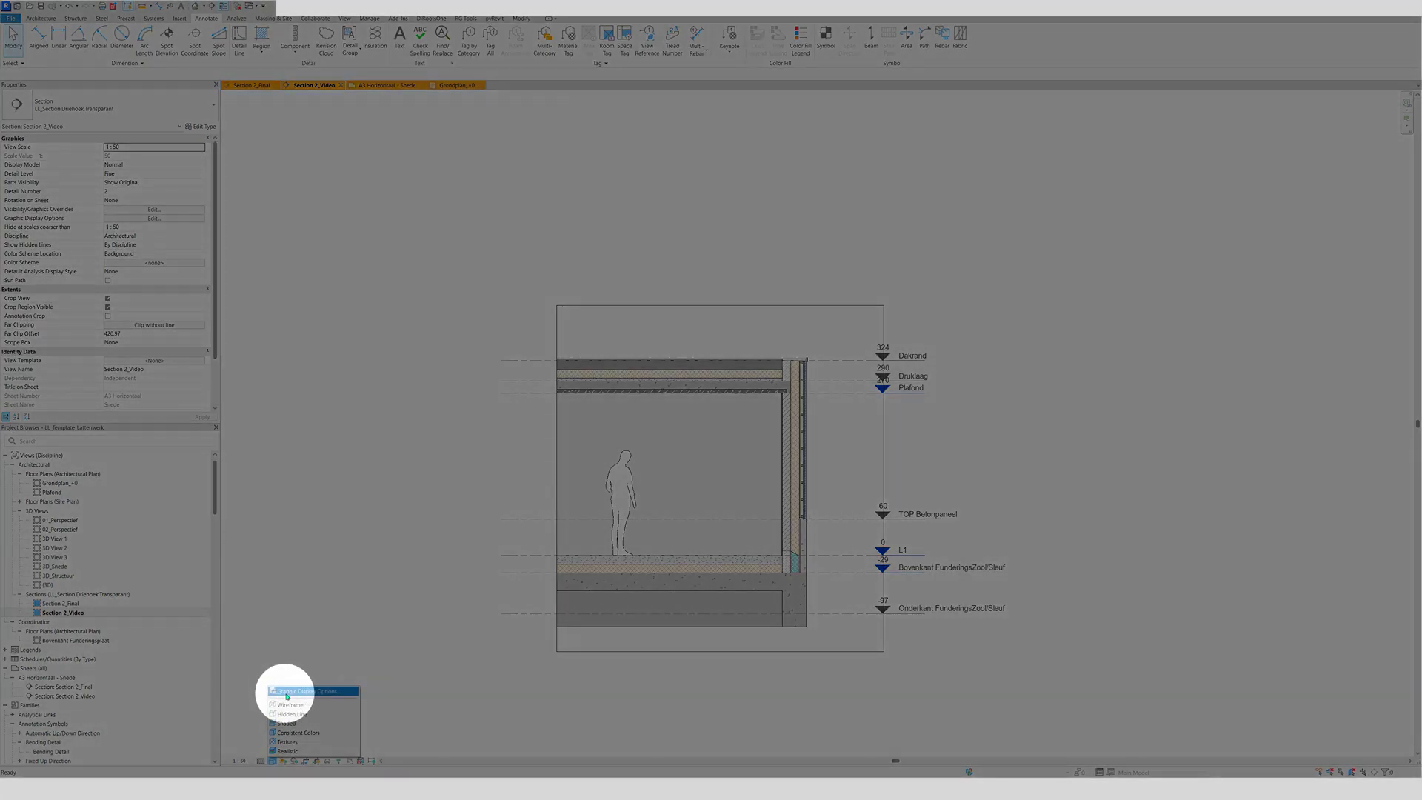
left_click(319, 692)
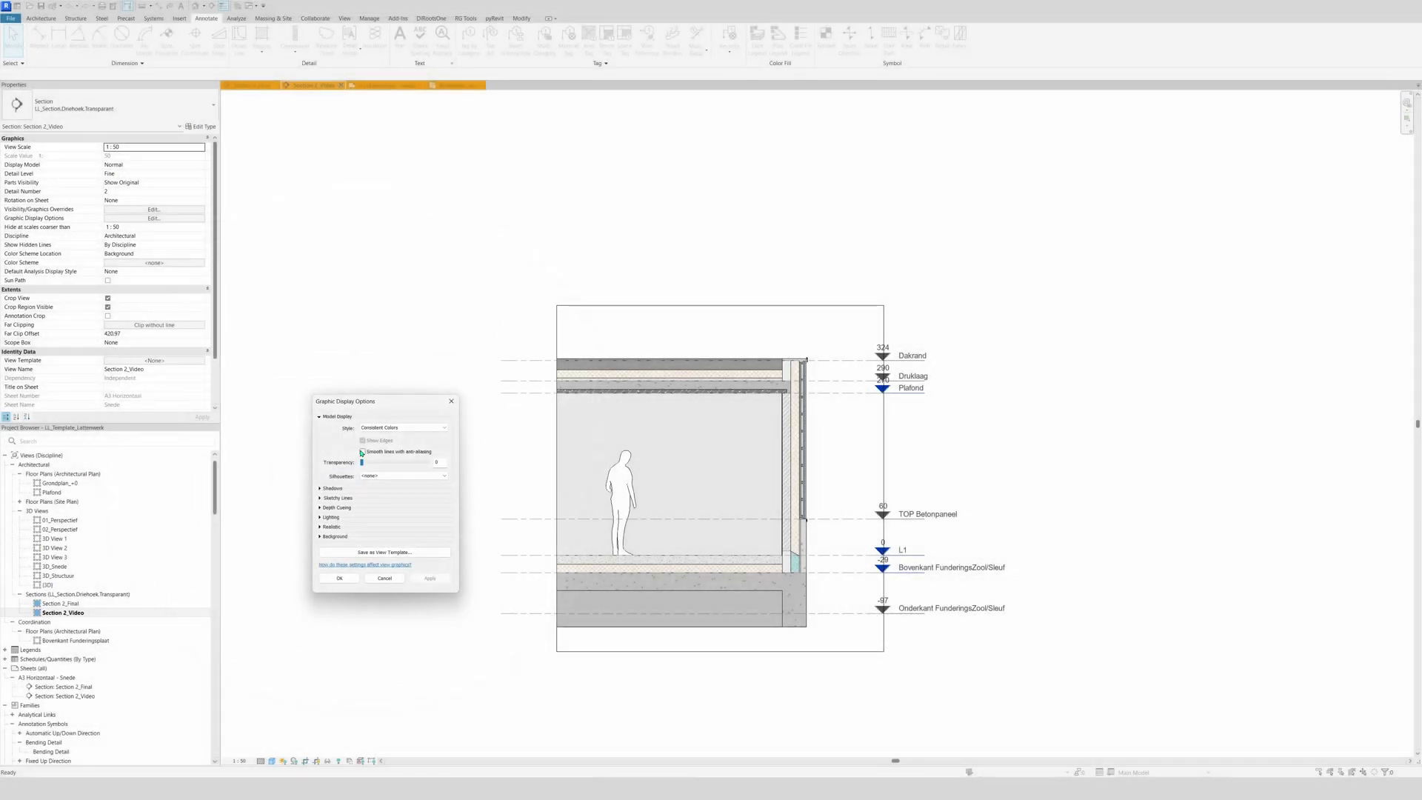
left_click(362, 451)
left_click(428, 578)
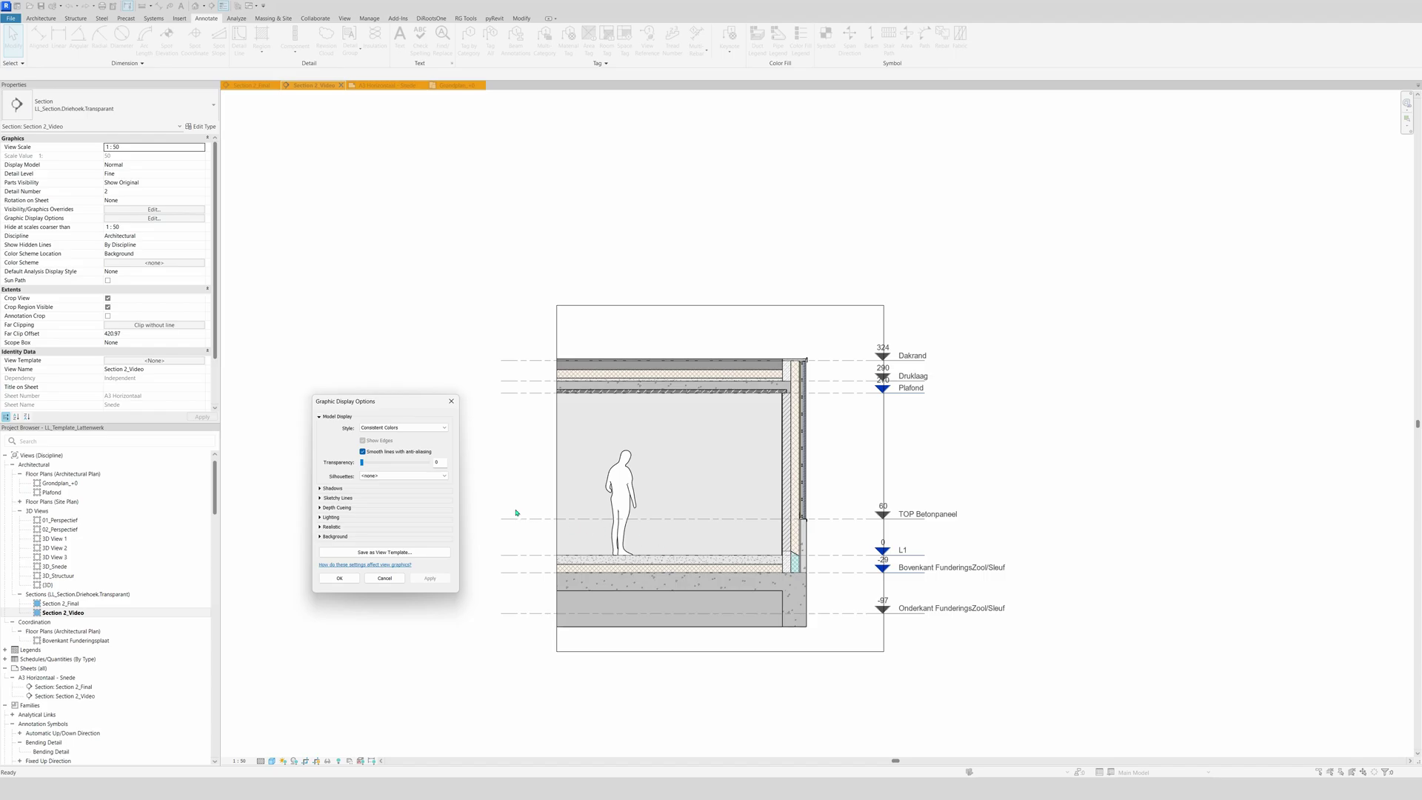
Turn on Cast Shadows in the section view's graphic display options and apply the setting.
left_click(319, 489)
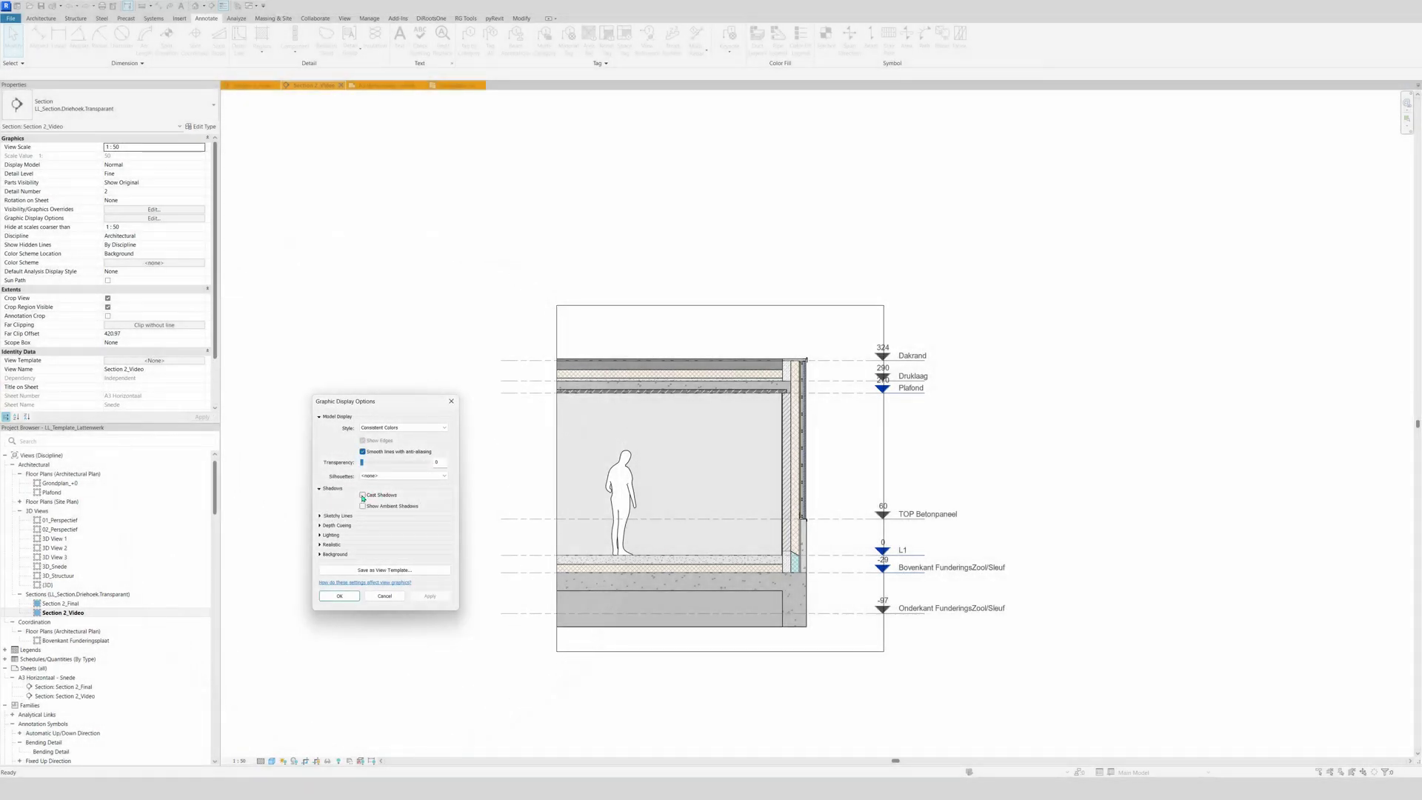
left_click(362, 495)
left_click(430, 597)
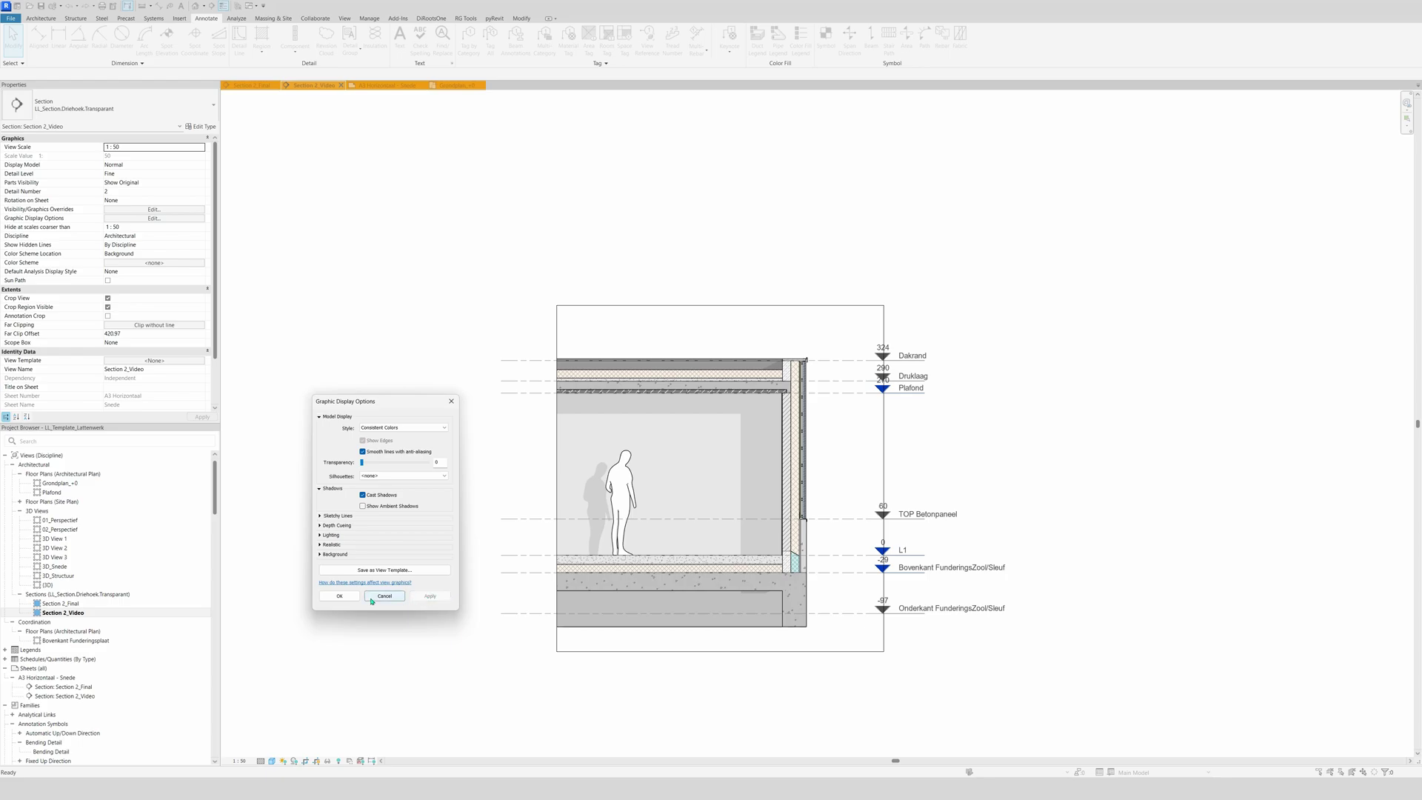
left_click(339, 596)
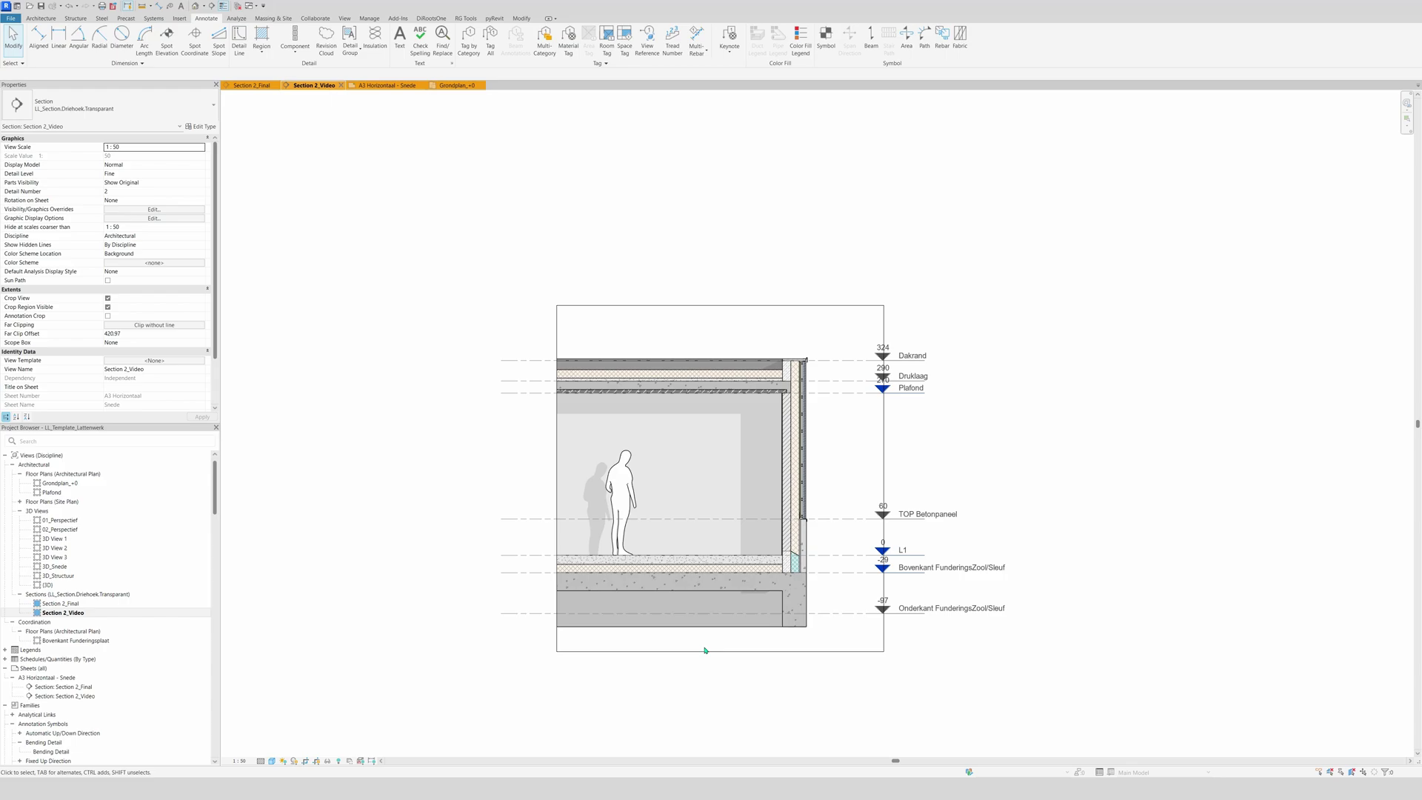
Try hiding the selected level lines in the section view by element, and undo the hiding.
left_click(852, 521)
left_click(851, 554, "ctrl")
left_click(842, 613, "ctrl")
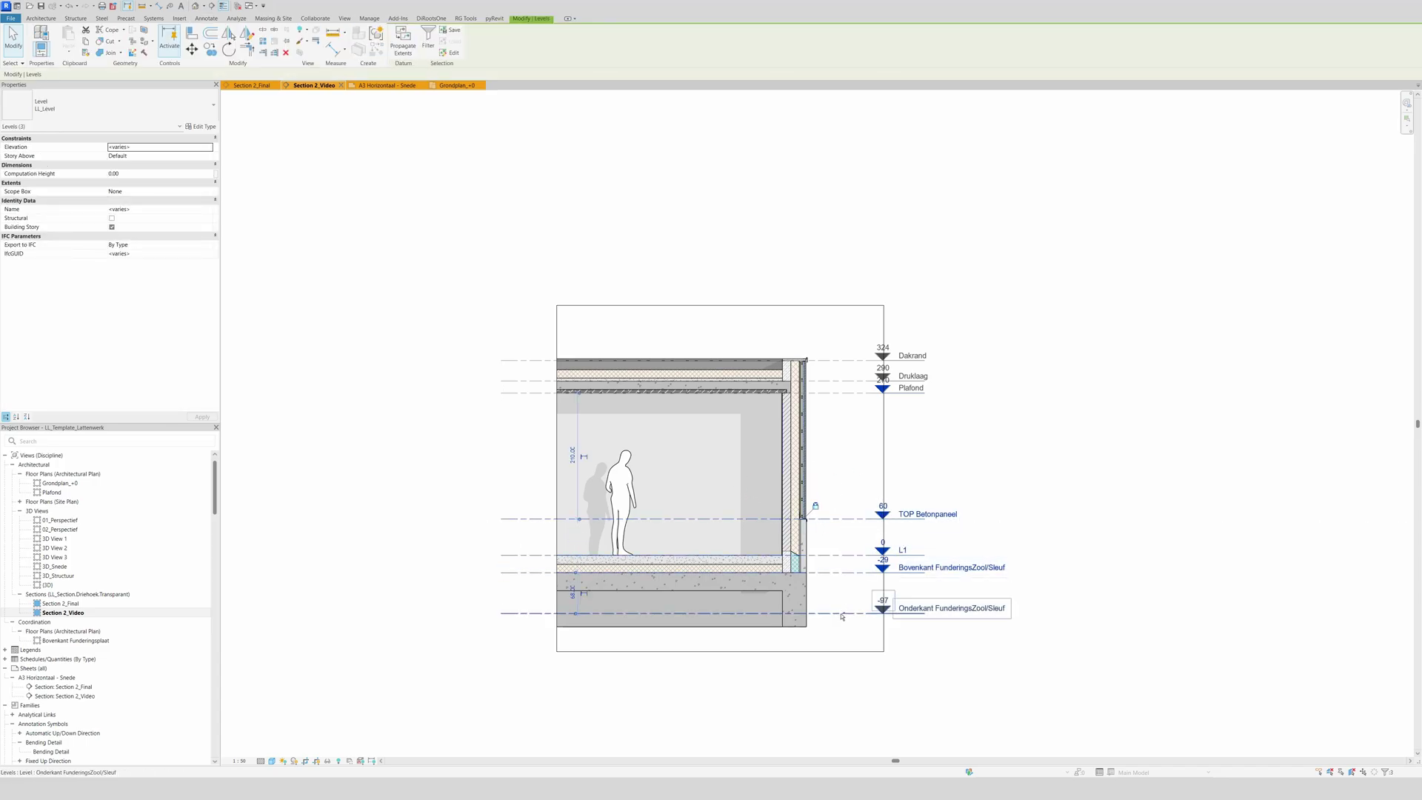
left_click(842, 393, "ctrl")
left_click(844, 381, "ctrl")
left_click(847, 360, "ctrl")
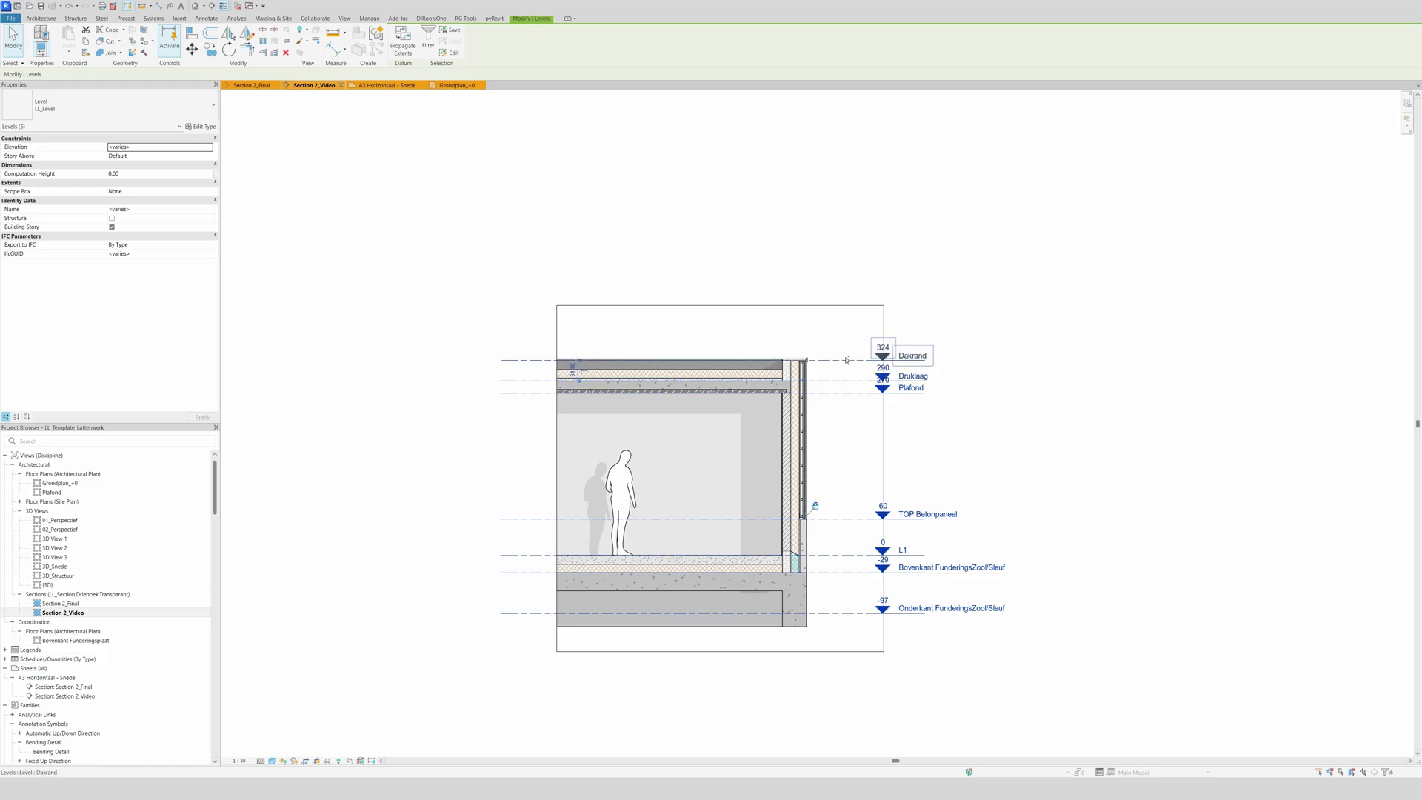
right_click(847, 360)
mouse_move(922, 457)
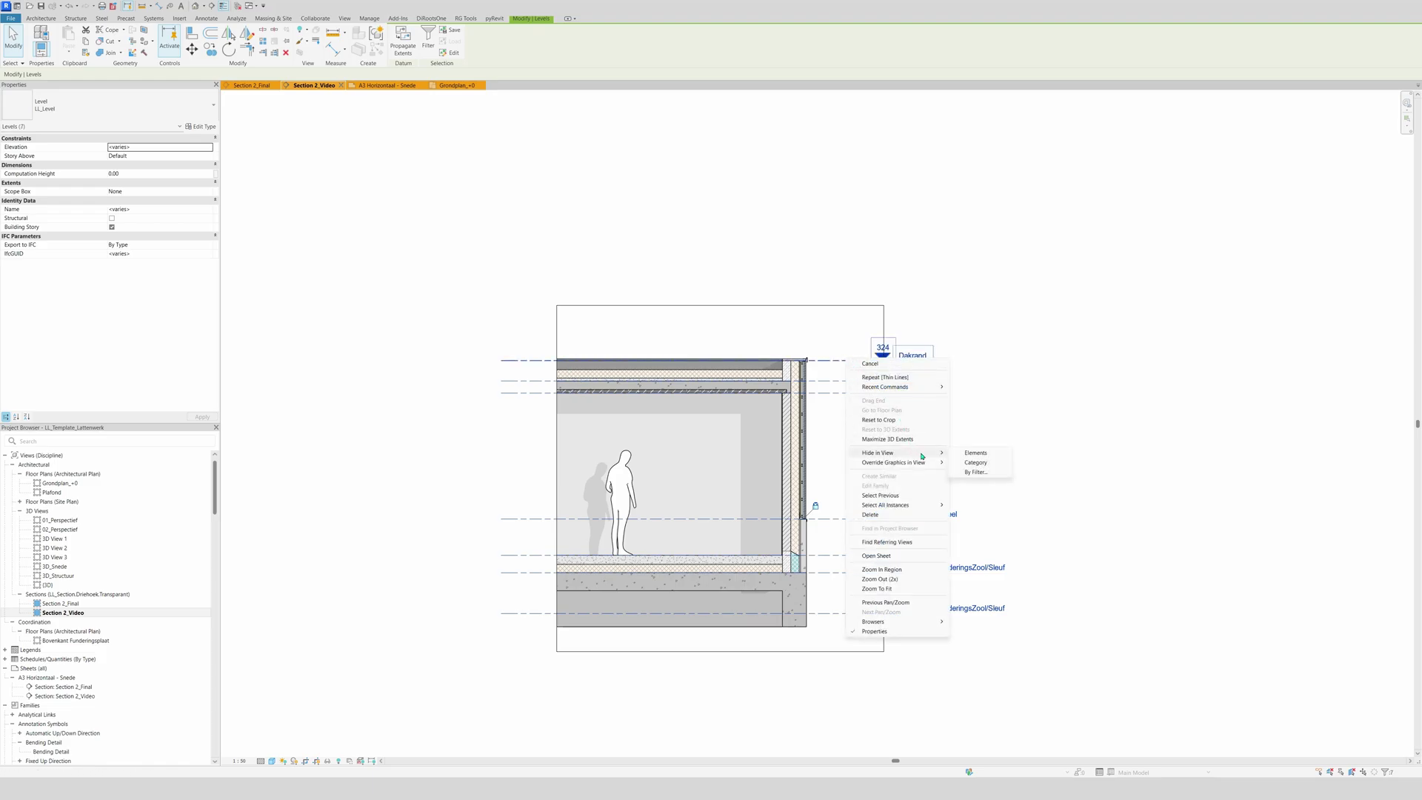
left_click(972, 453)
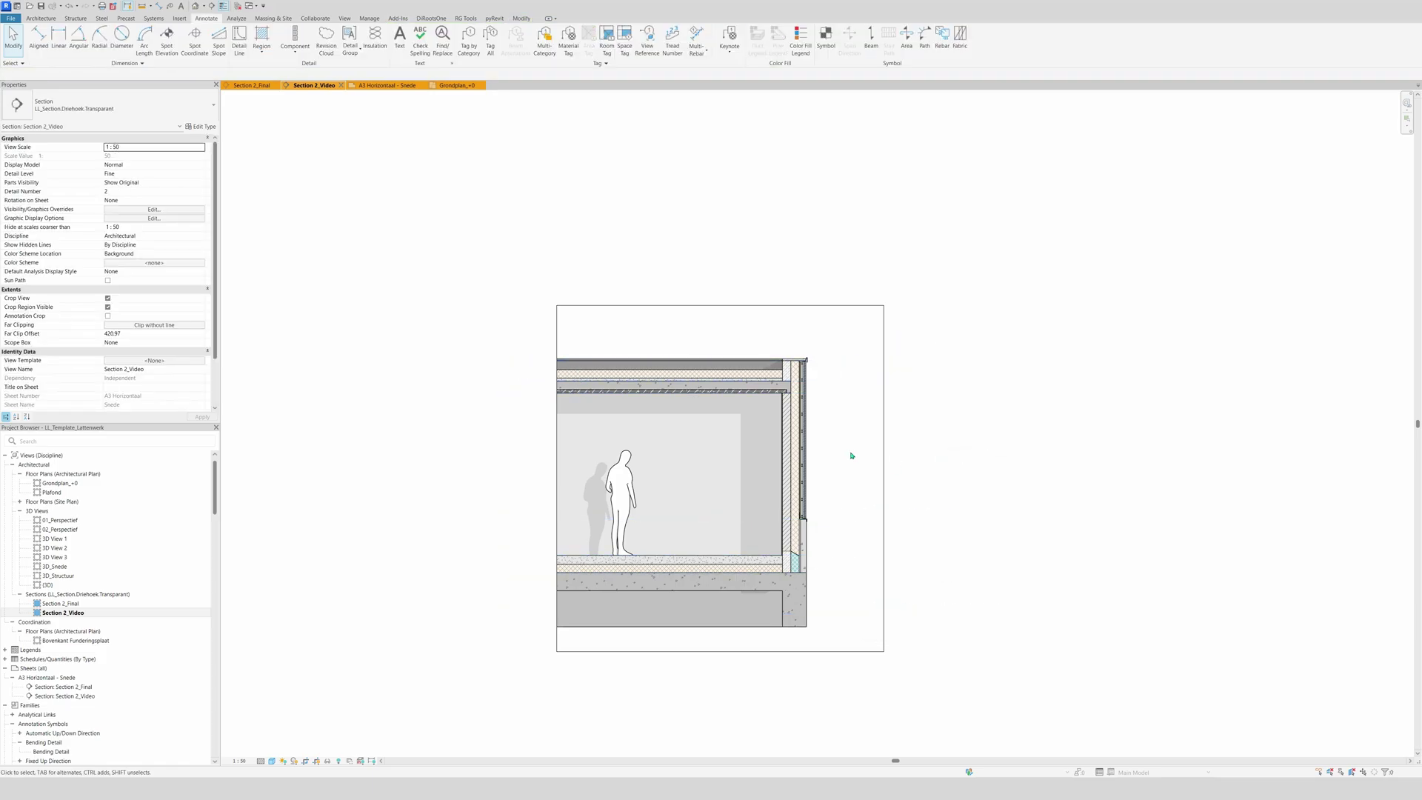
key("ctrl+z")
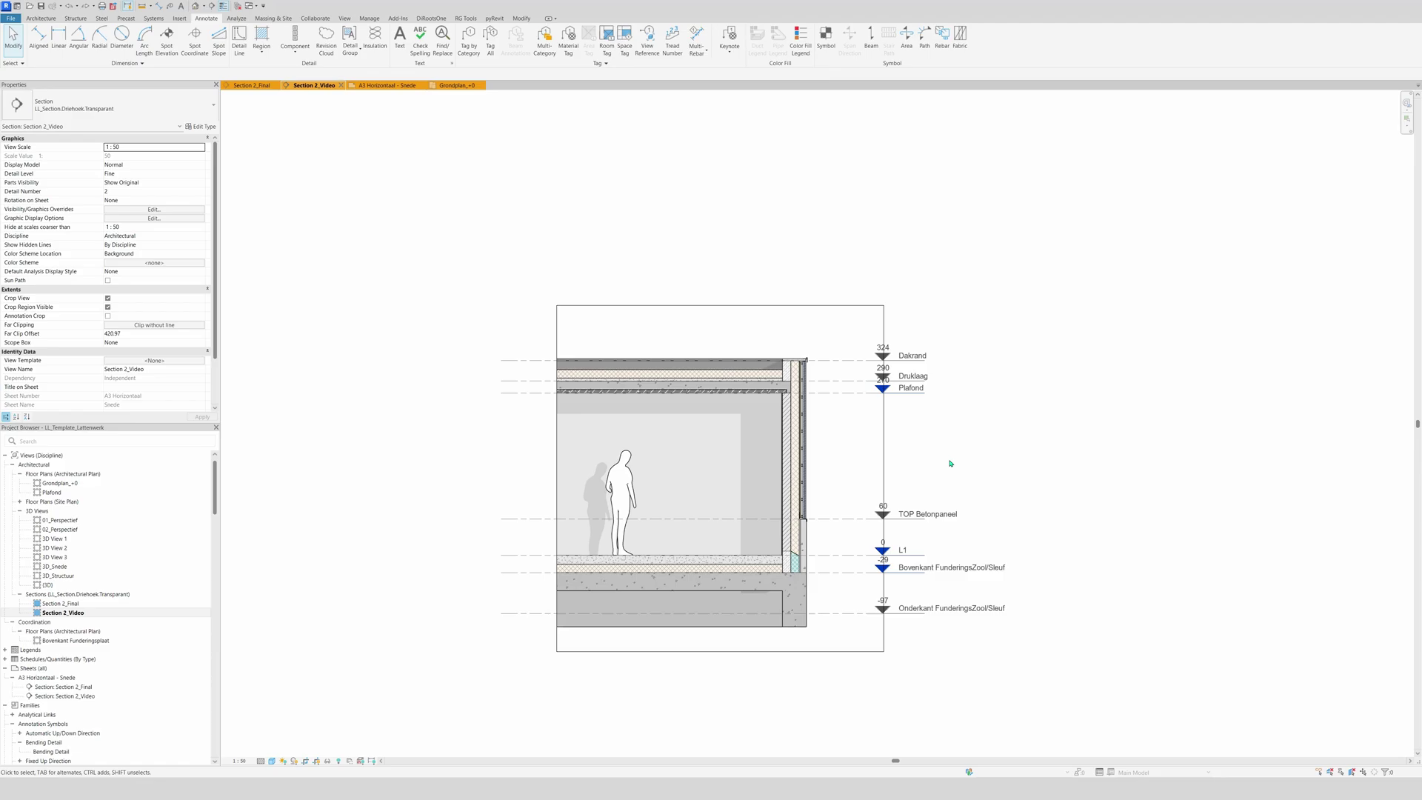
Switch off the Levels annotation category in the section's Visibility/Graphic Overrides, searching for "lev", and apply it.
key("v")
key("v")
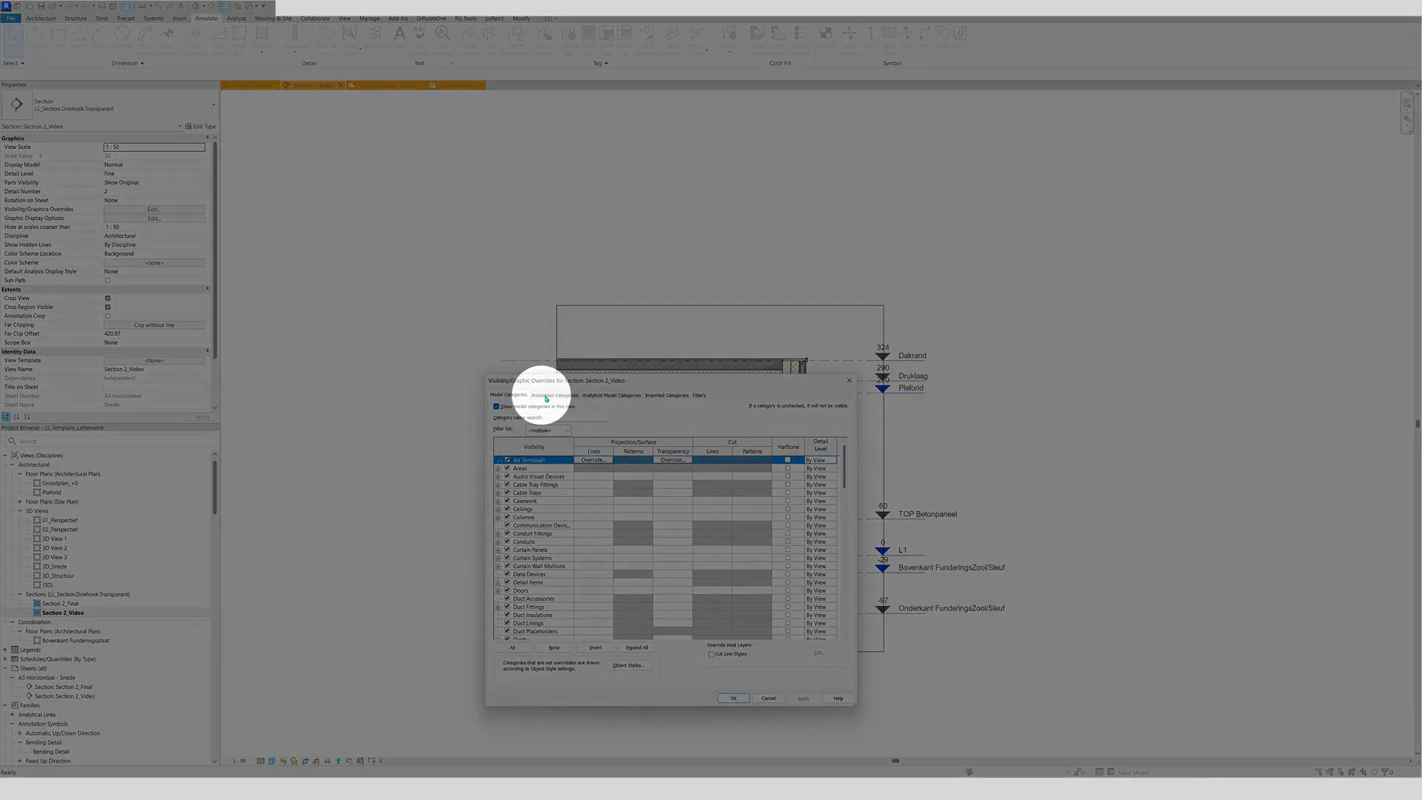
left_click(556, 395)
left_click(569, 418)
type("lev")
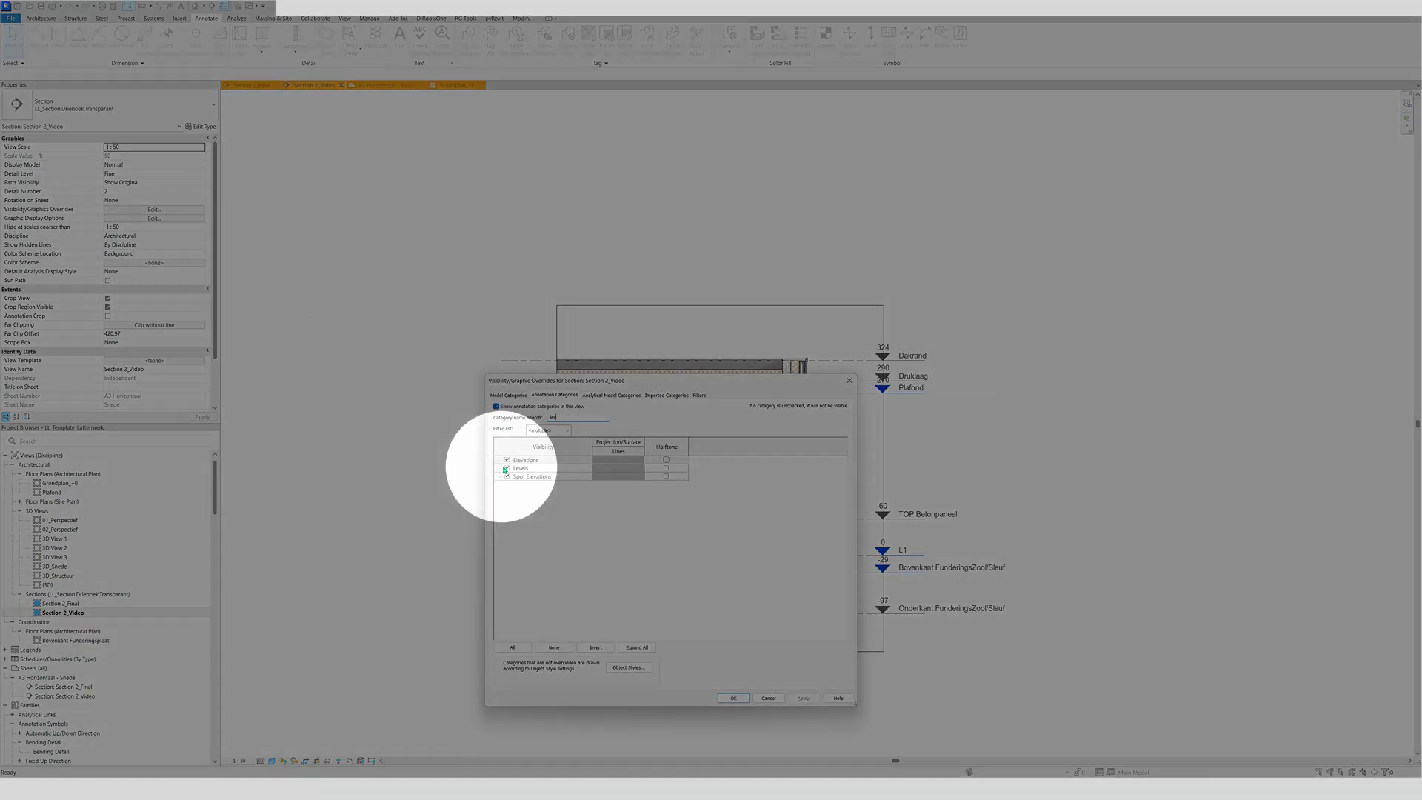
left_click(507, 468)
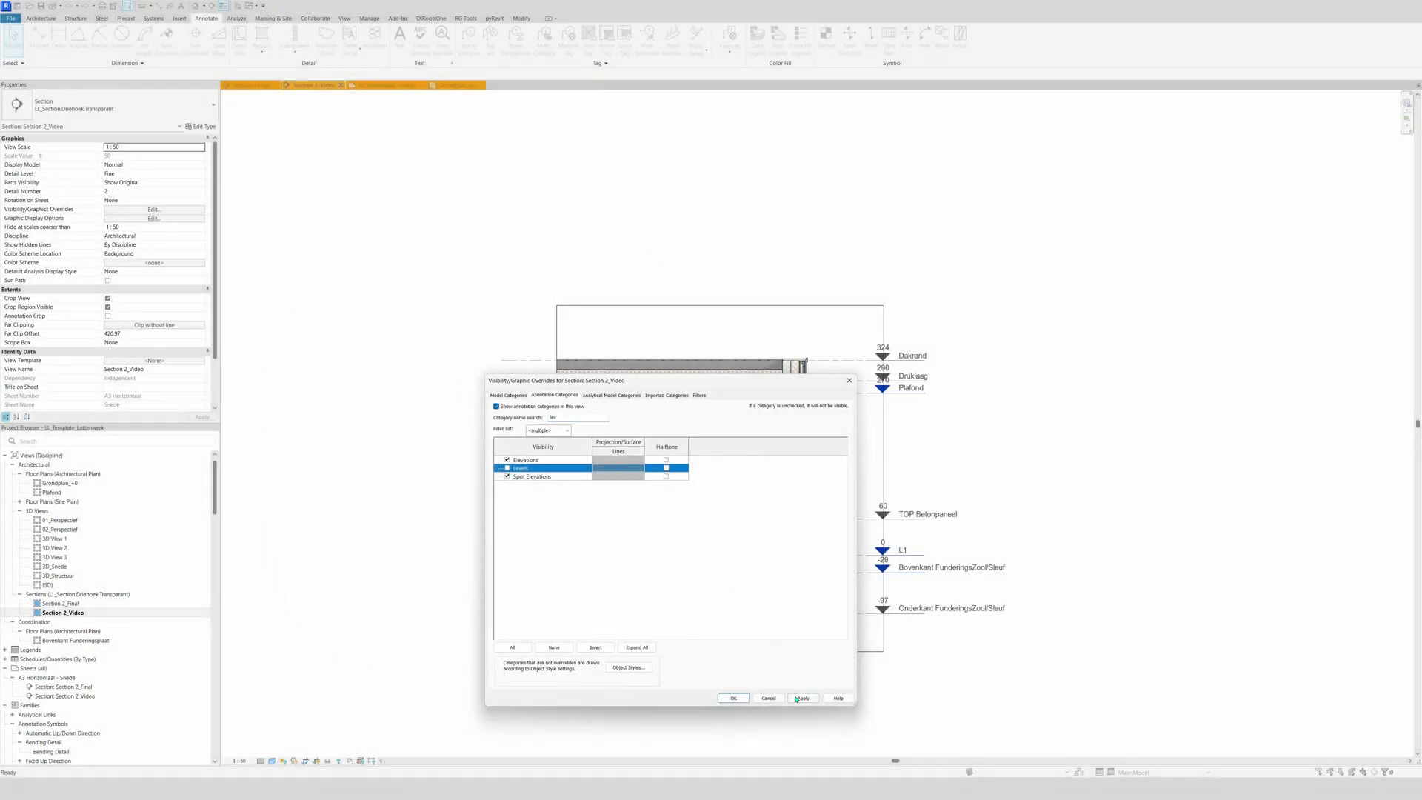
left_click(796, 699)
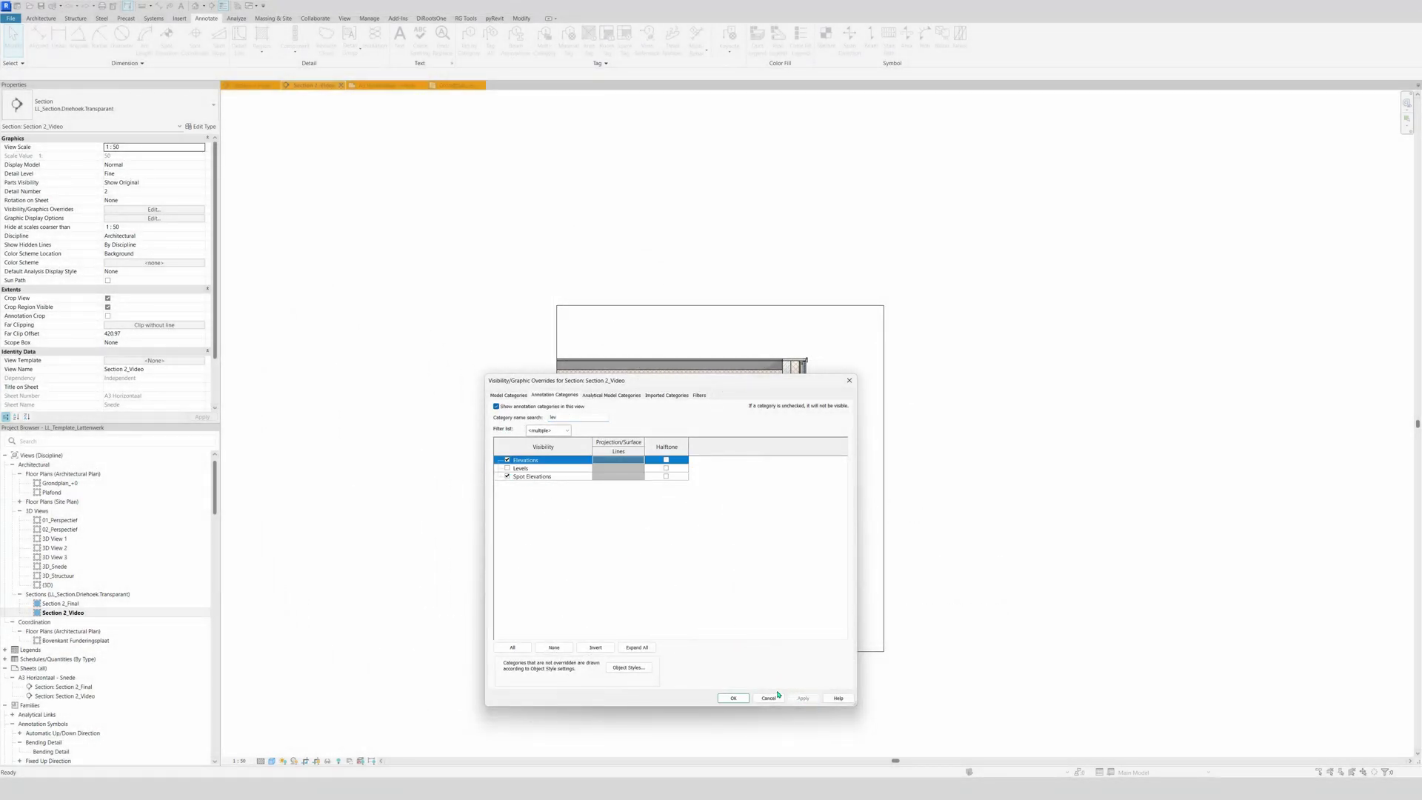
left_click(732, 698)
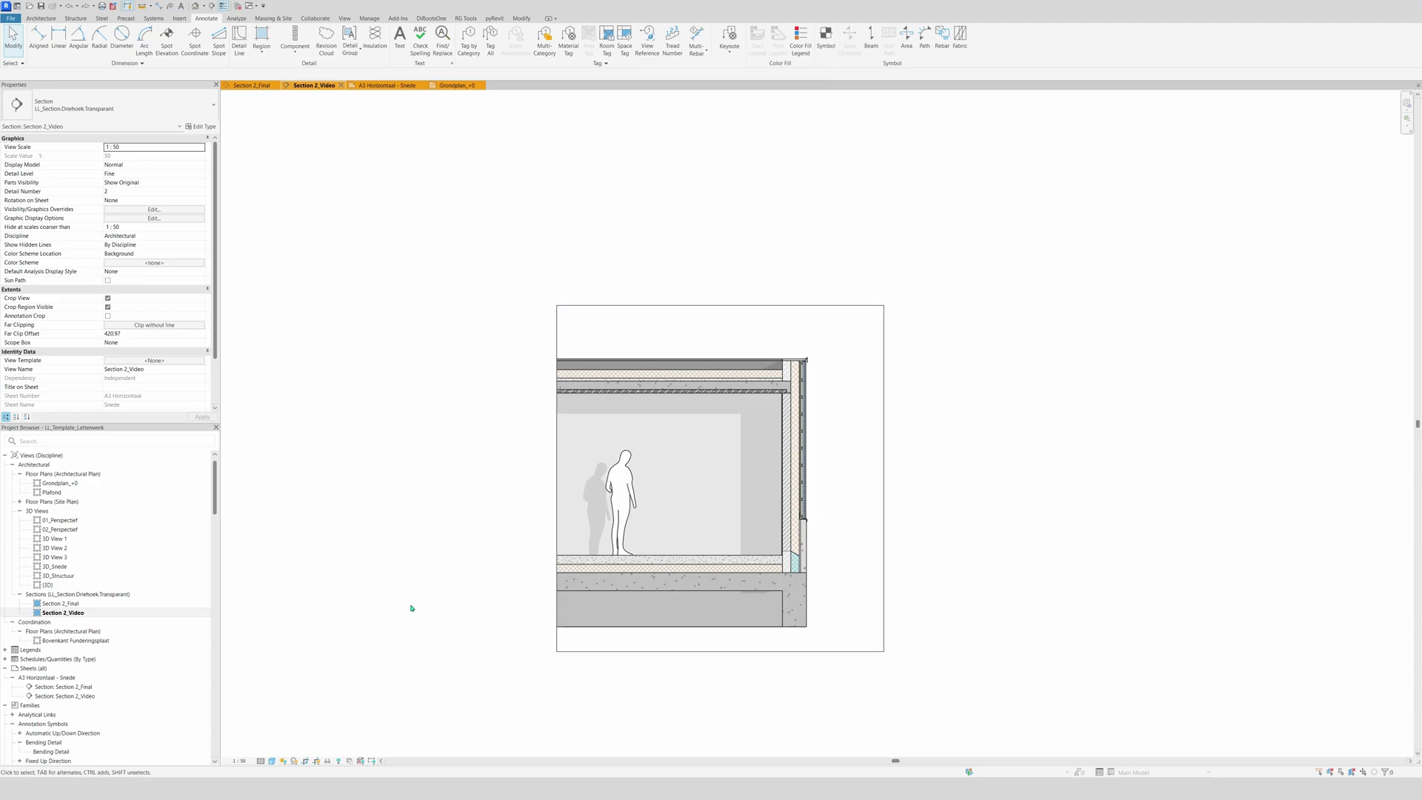
Reveal the hidden elements to examine what is hidden in the section view, and leave the reveal mode.
left_click(338, 762)
left_click(338, 762)
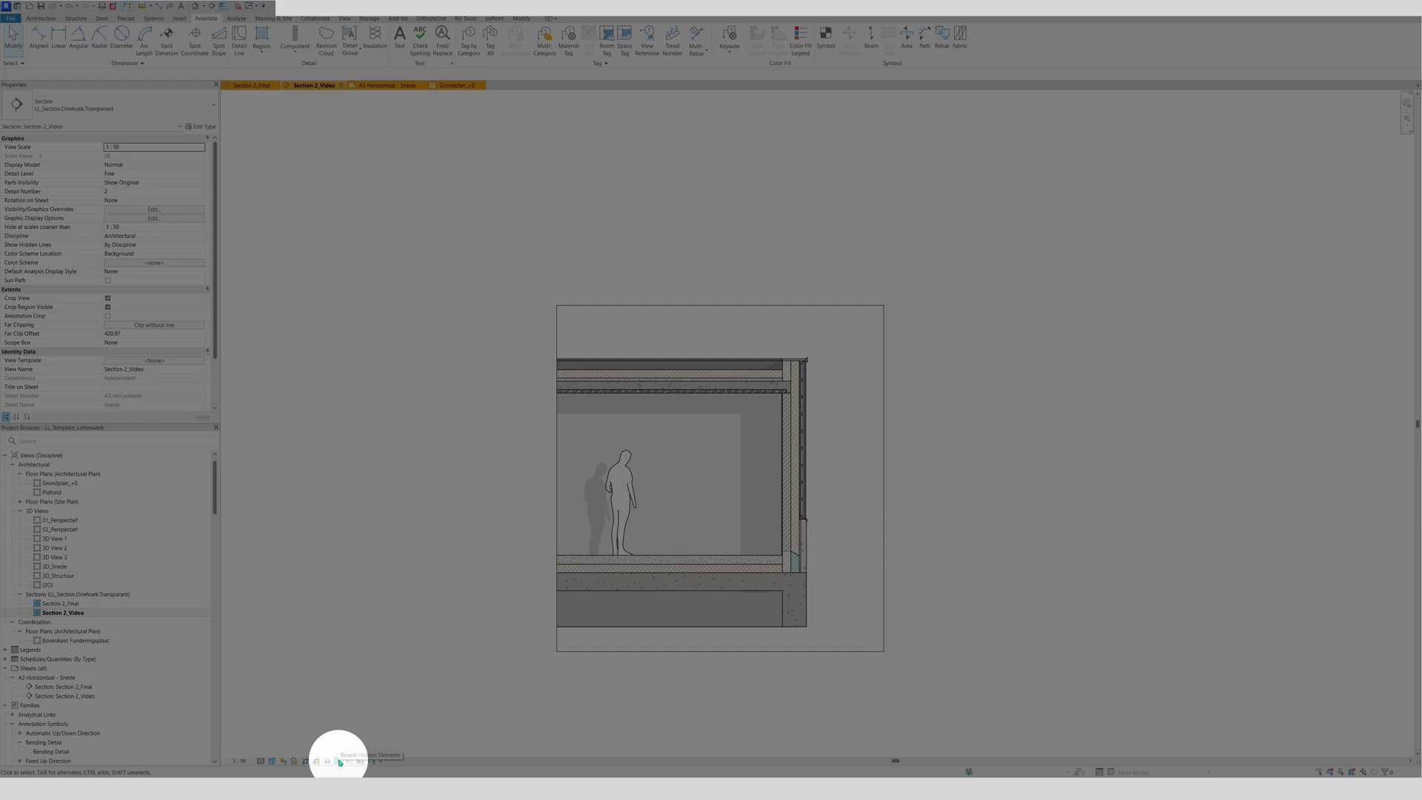
left_click(338, 762)
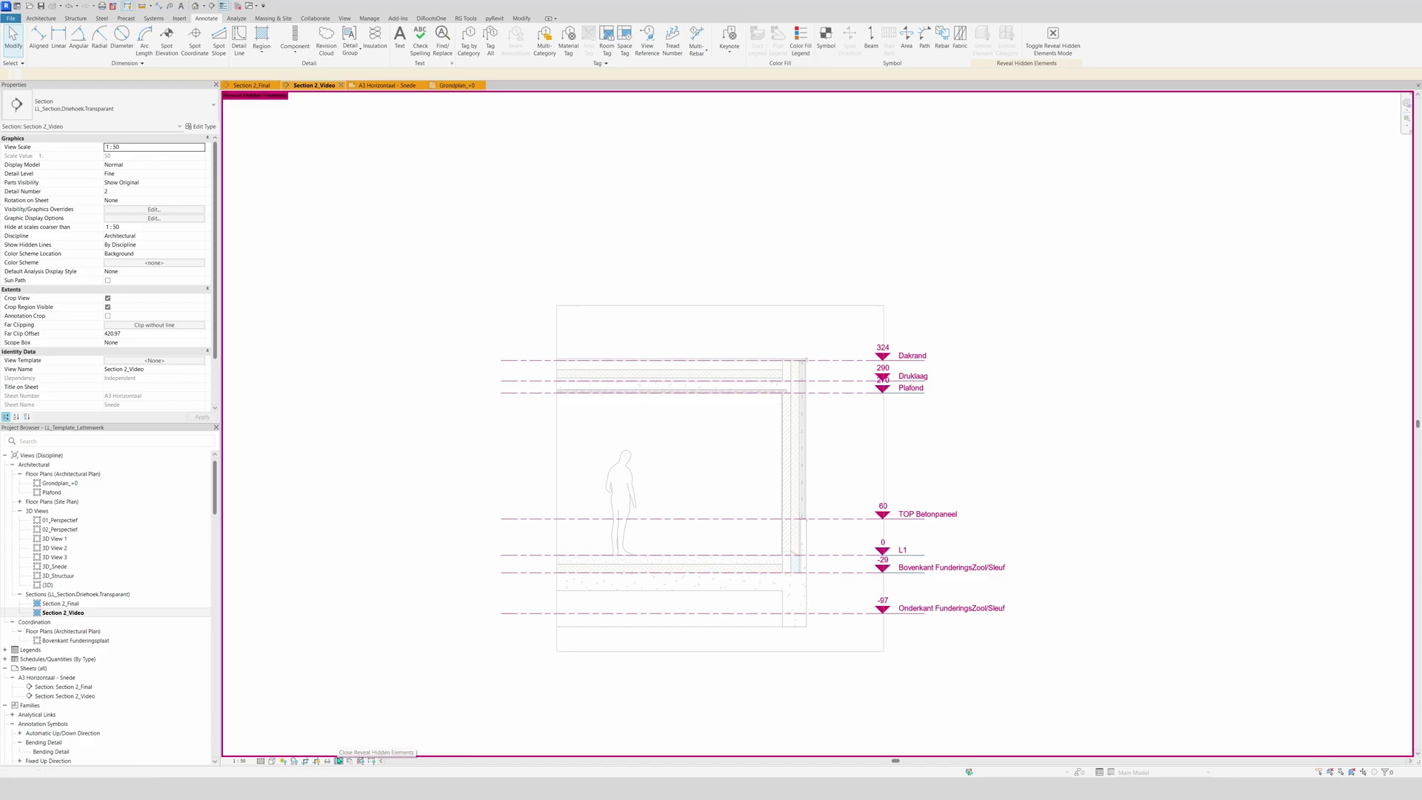
left_click(338, 761)
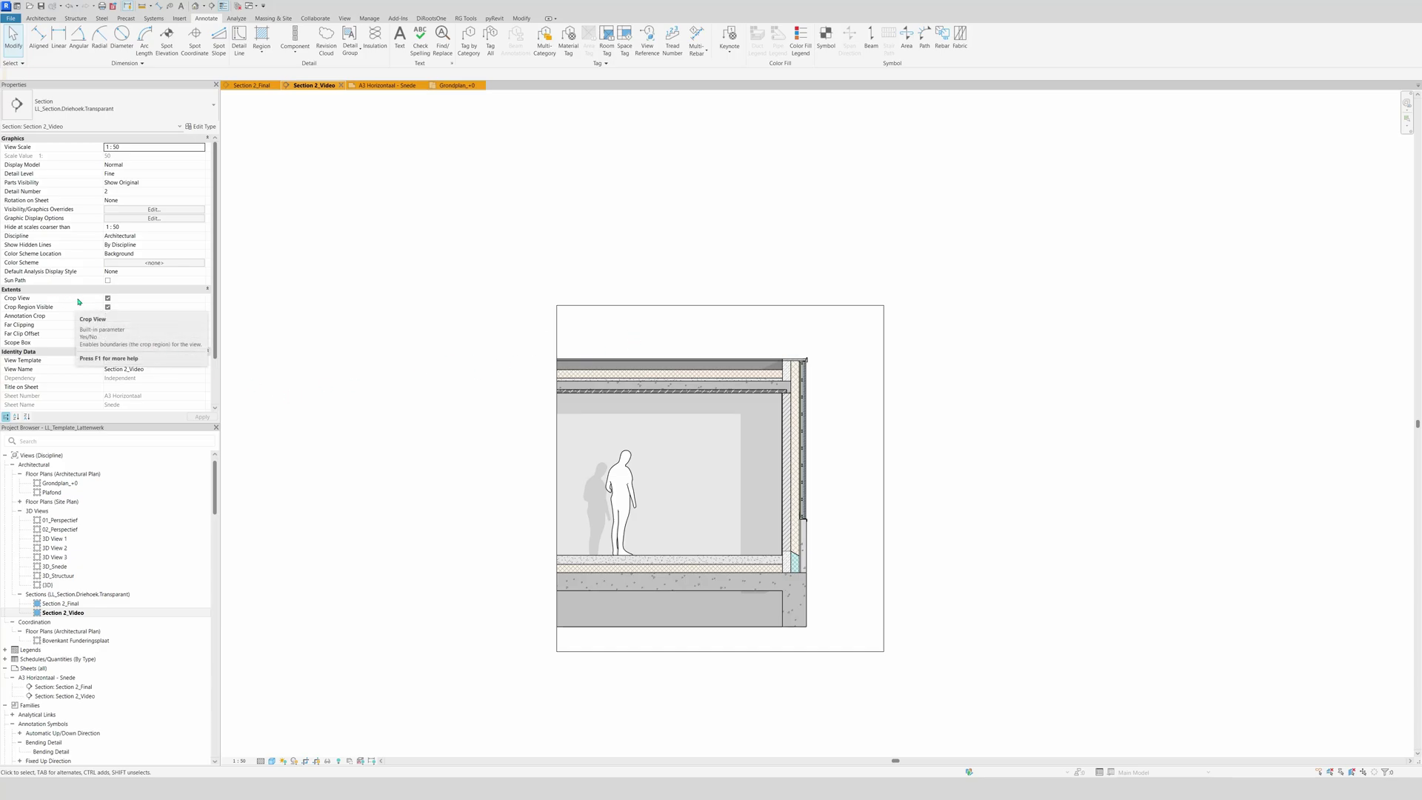
Preview the section without its crop, restore the view crop, and hide the crop region boundary.
left_click(109, 299)
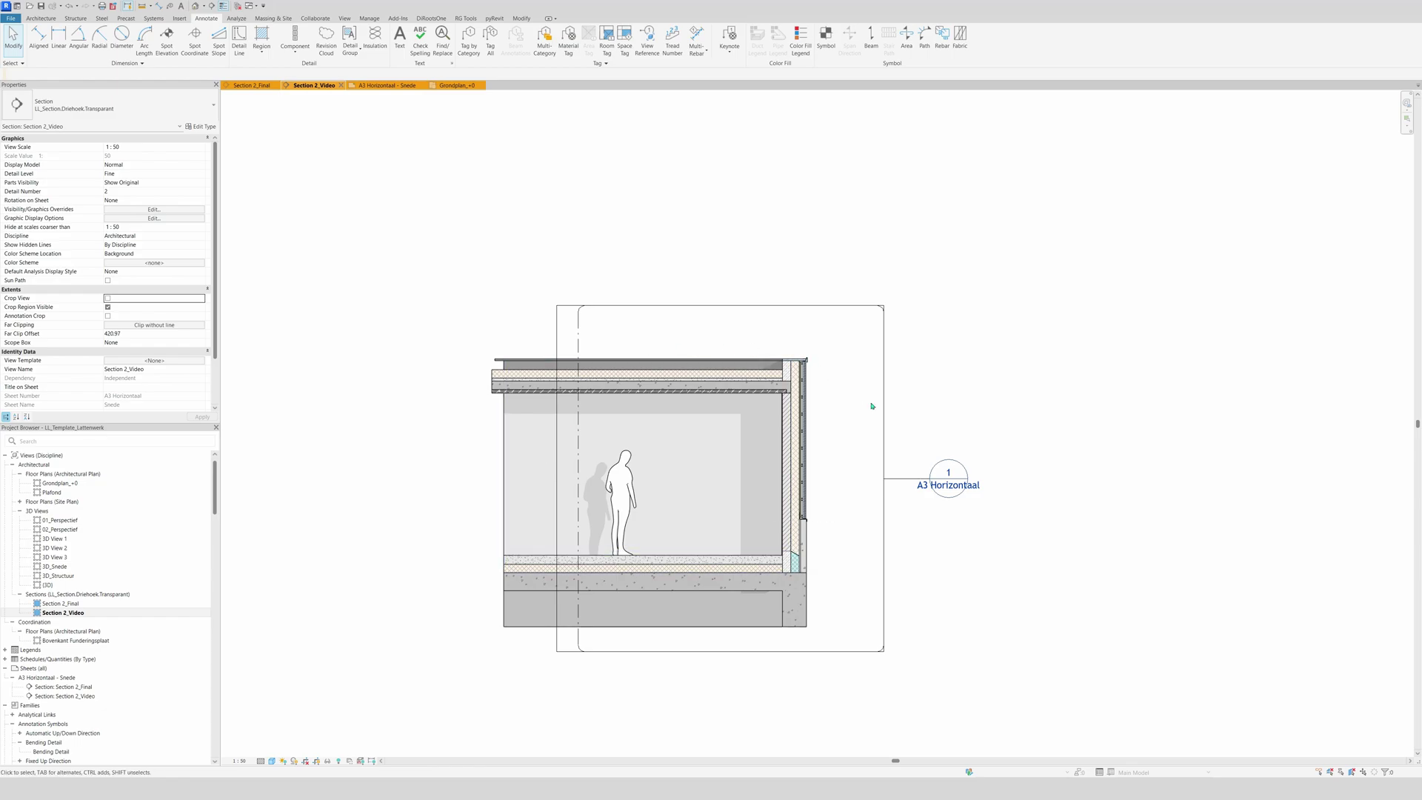
left_click(108, 298)
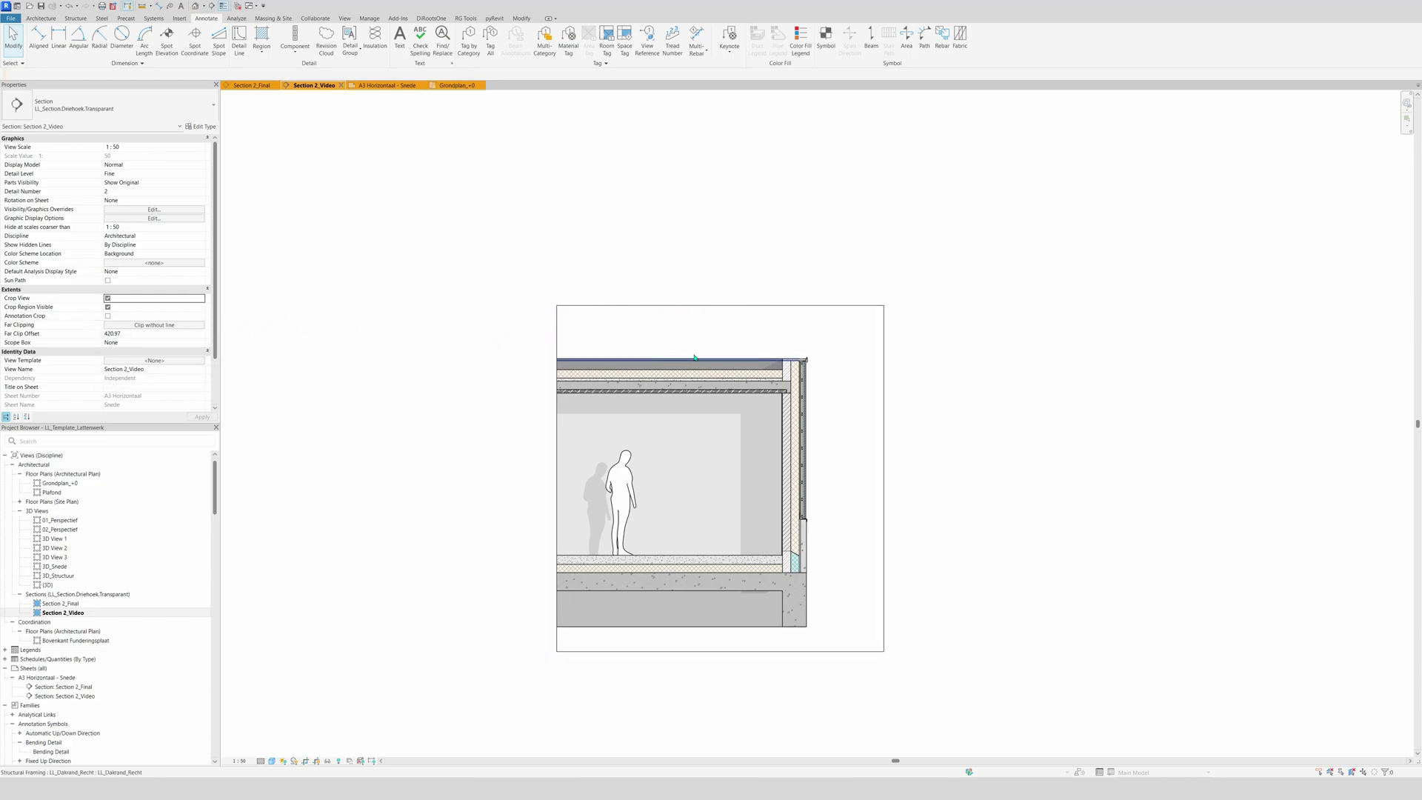
left_click(107, 307)
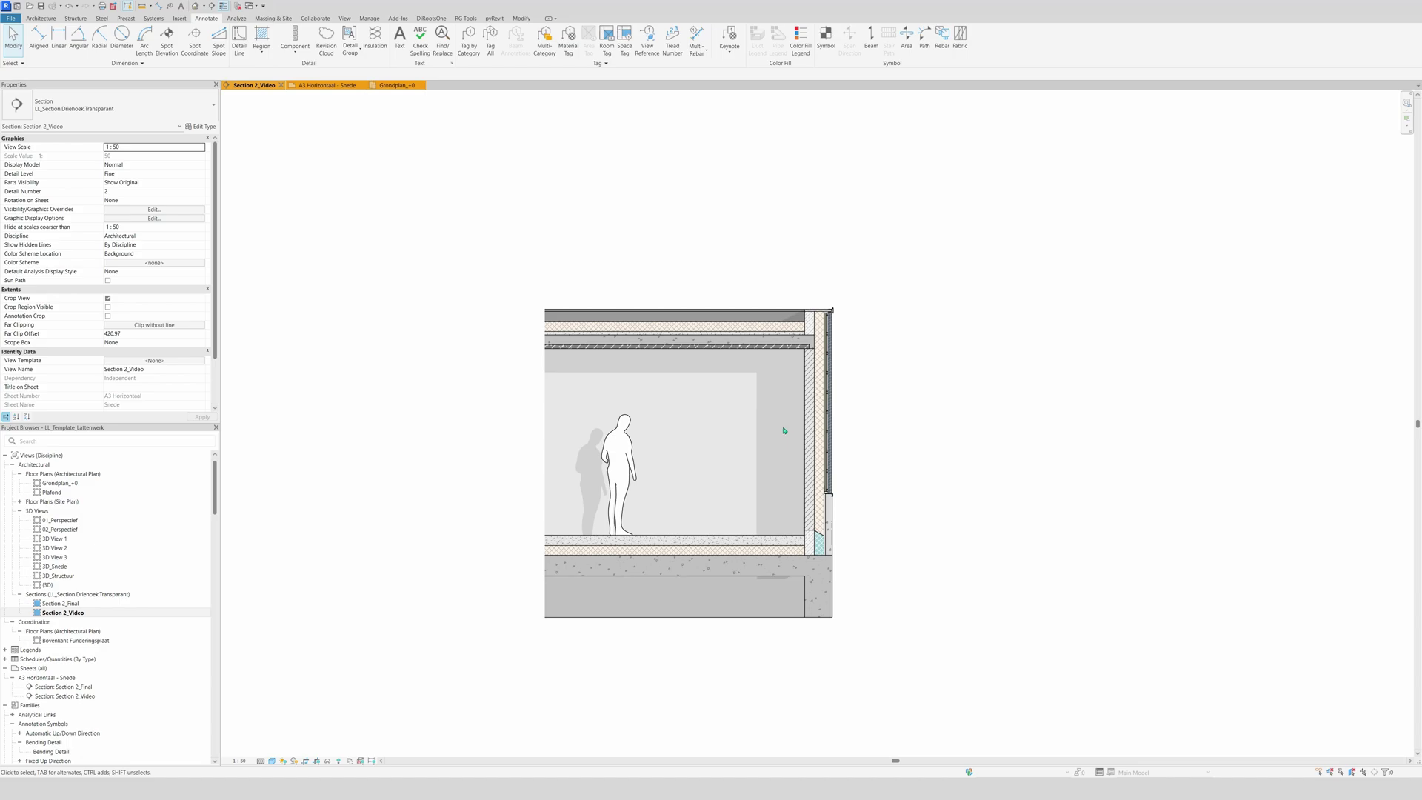
Select all elements in the section, override their graphics by element, and set the cut line colour to grey RGB 128-128-128.
left_click_drag(406, 197, 1067, 669)
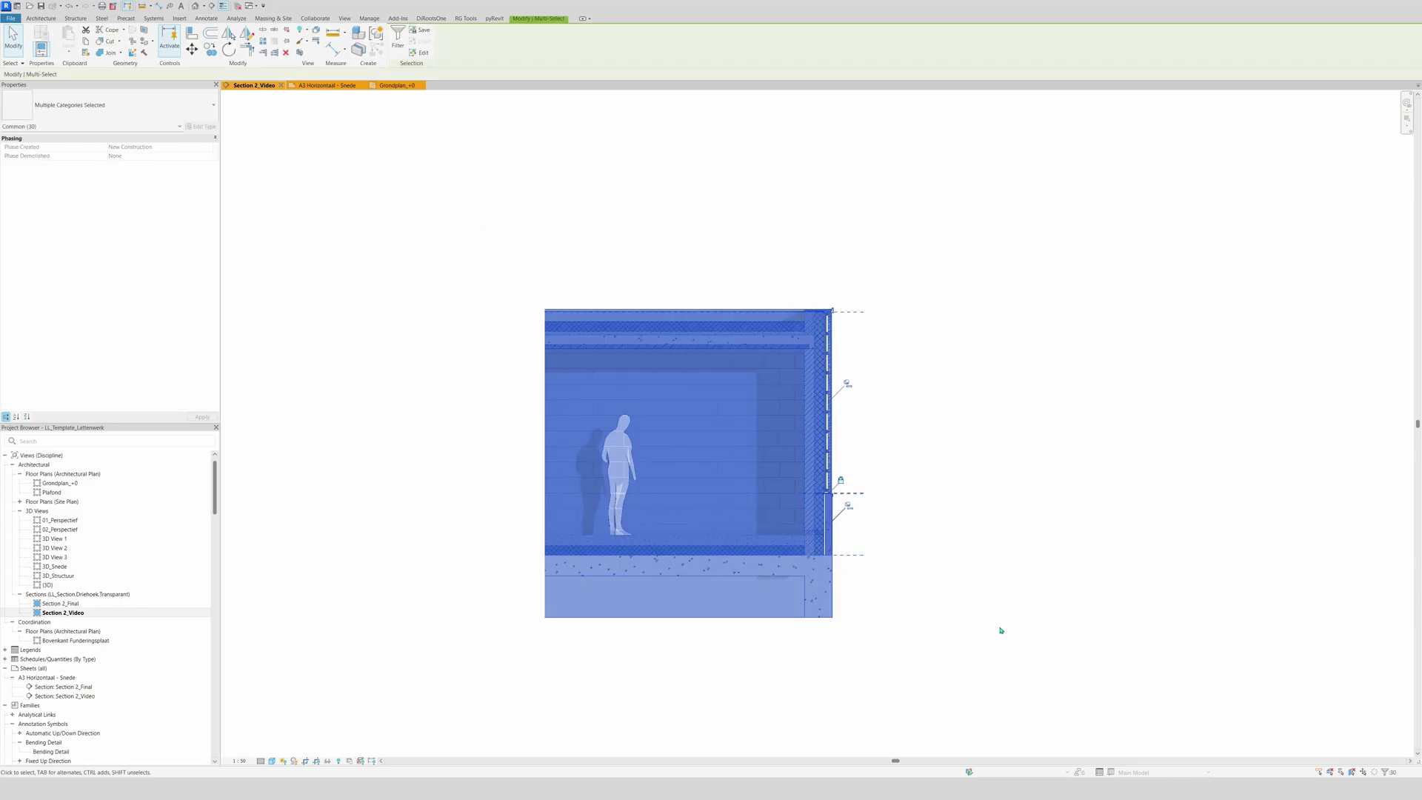
right_click(649, 328)
mouse_move(699, 380)
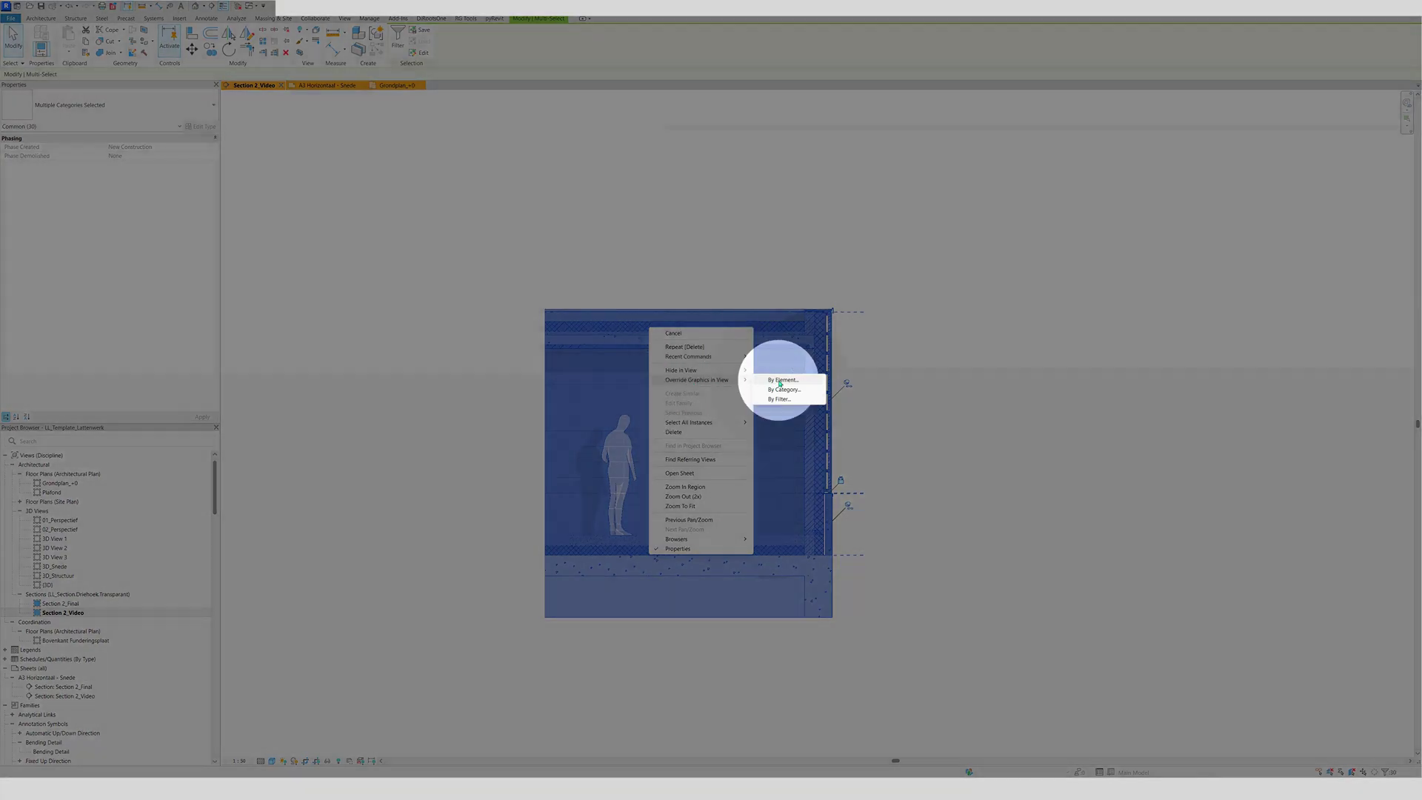
left_click(779, 380)
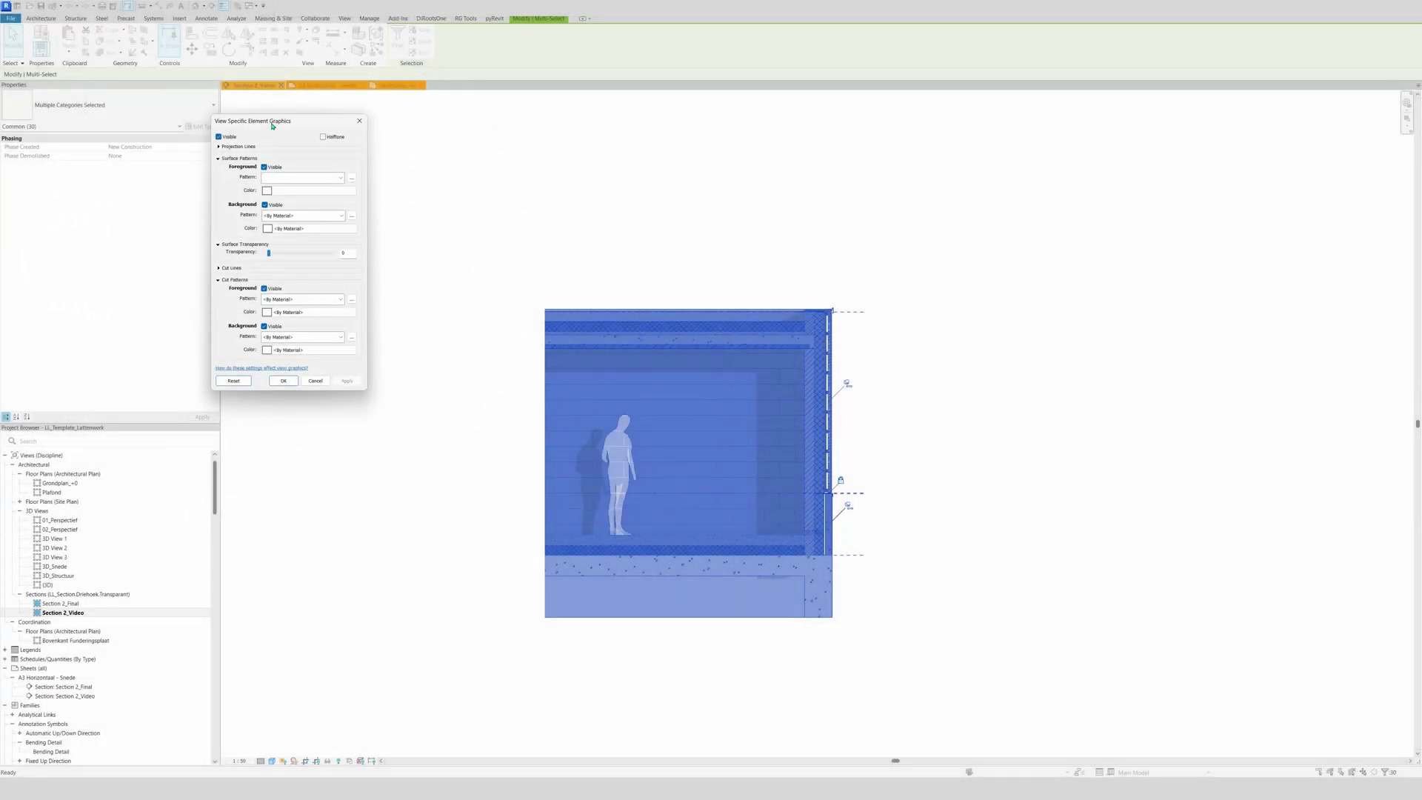
left_click_drag(274, 127, 444, 333)
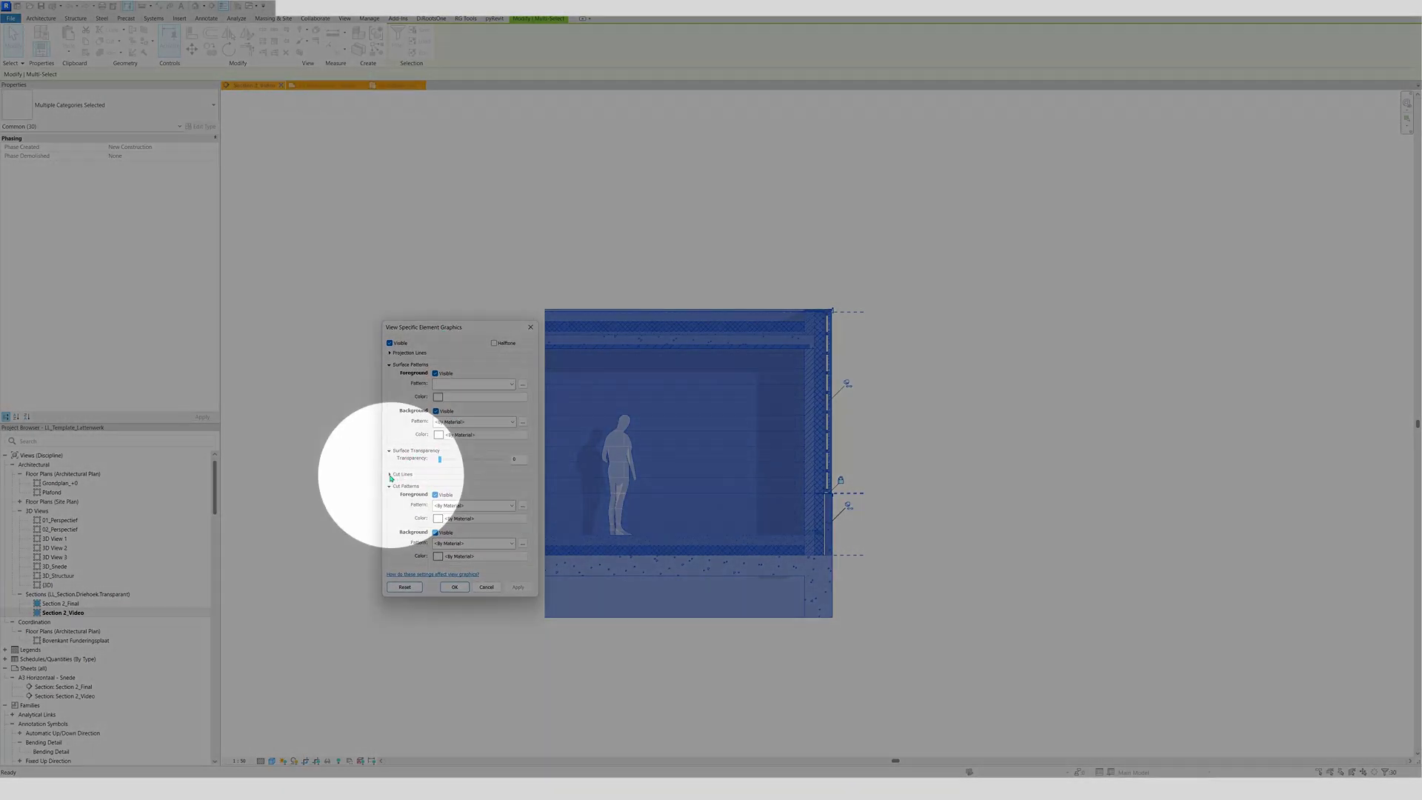
left_click(402, 474)
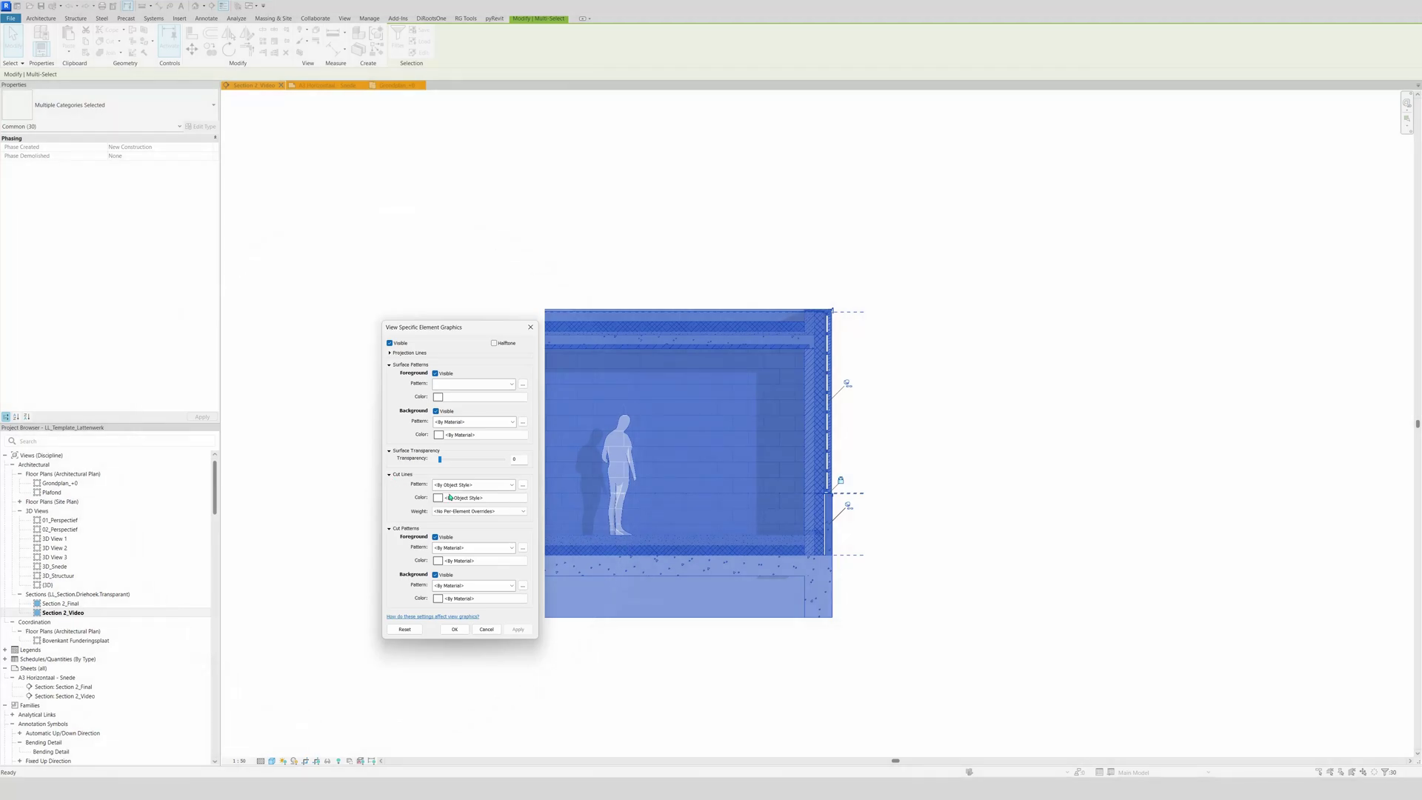
left_click(451, 498)
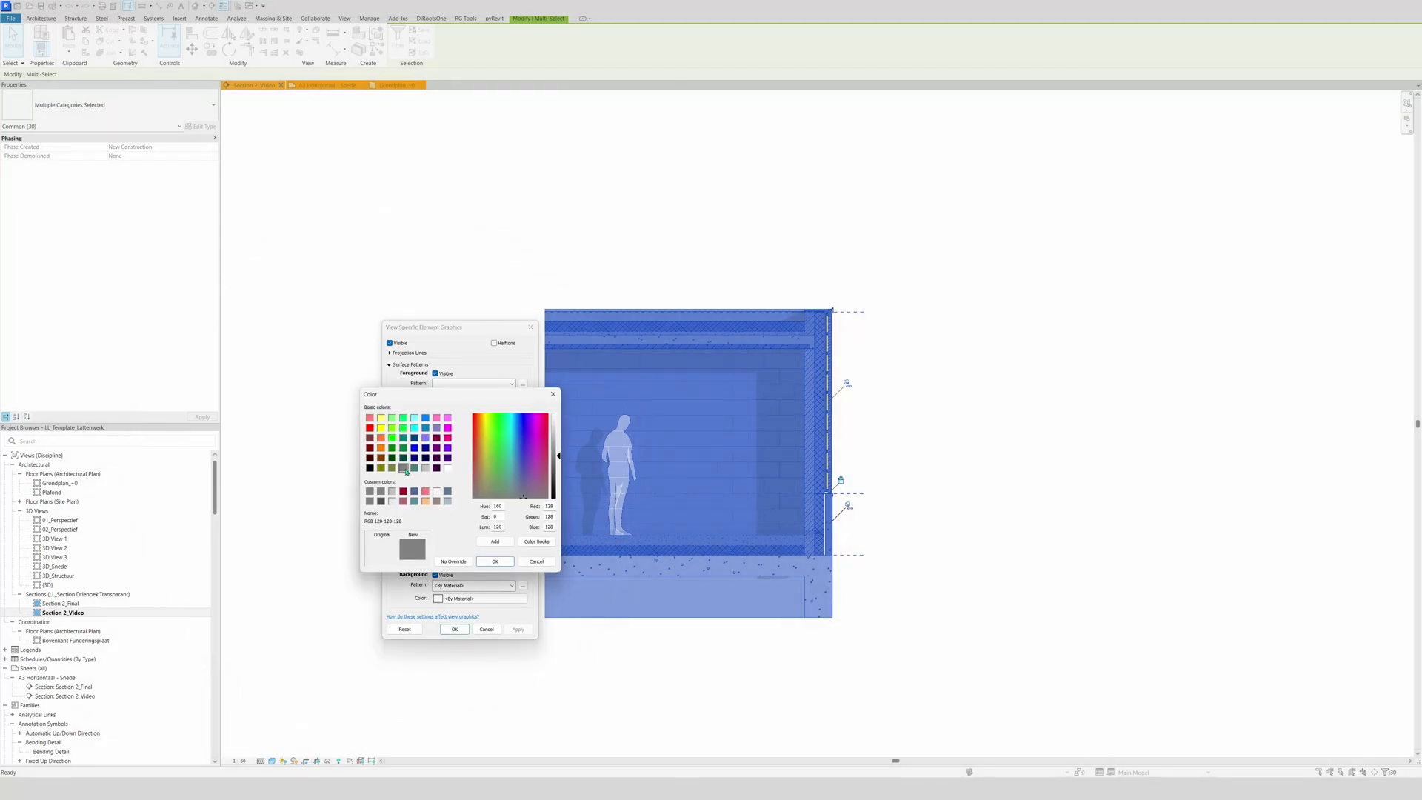
left_click(495, 562)
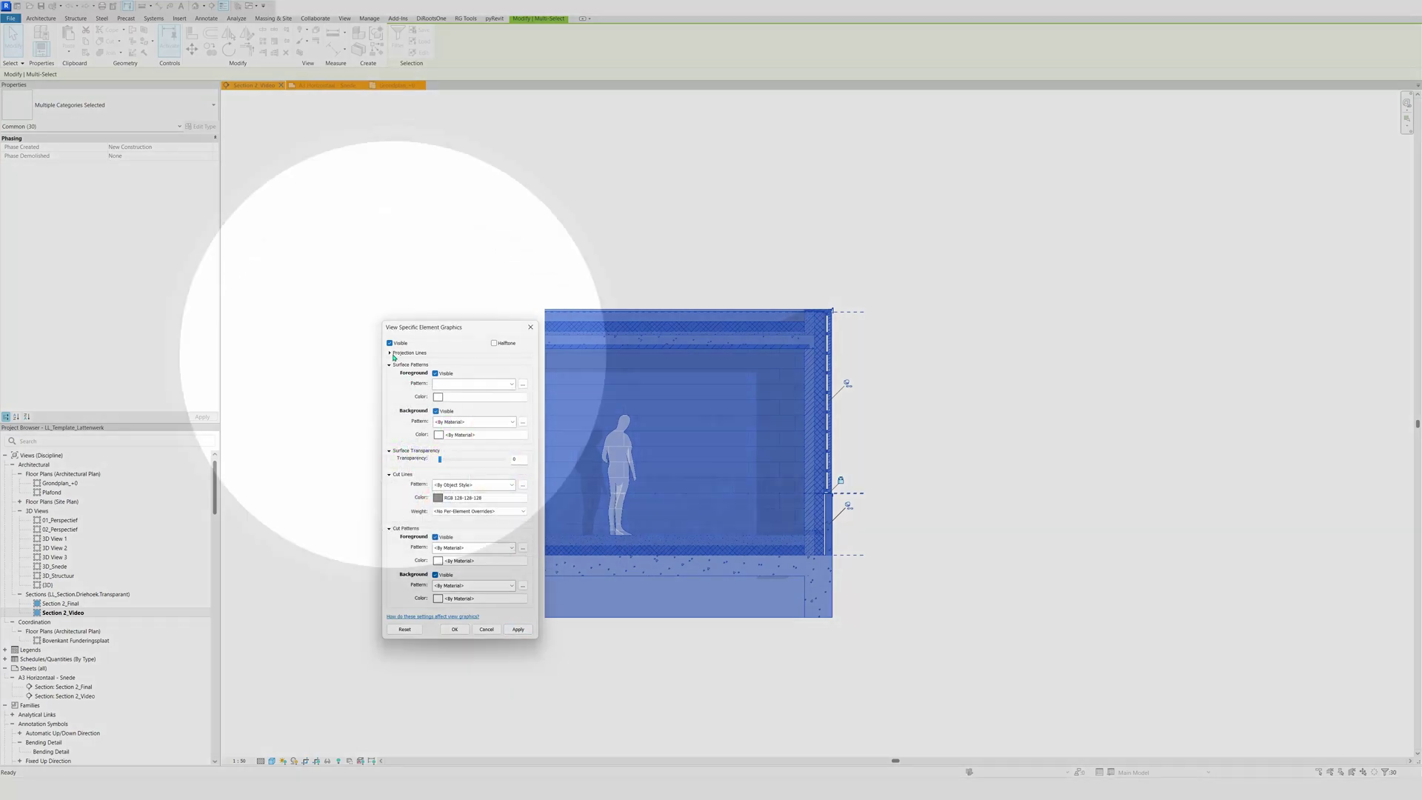
Set the selected elements' projection line colour to grey RGB 128-128-128 and apply the element overrides.
left_click(390, 353)
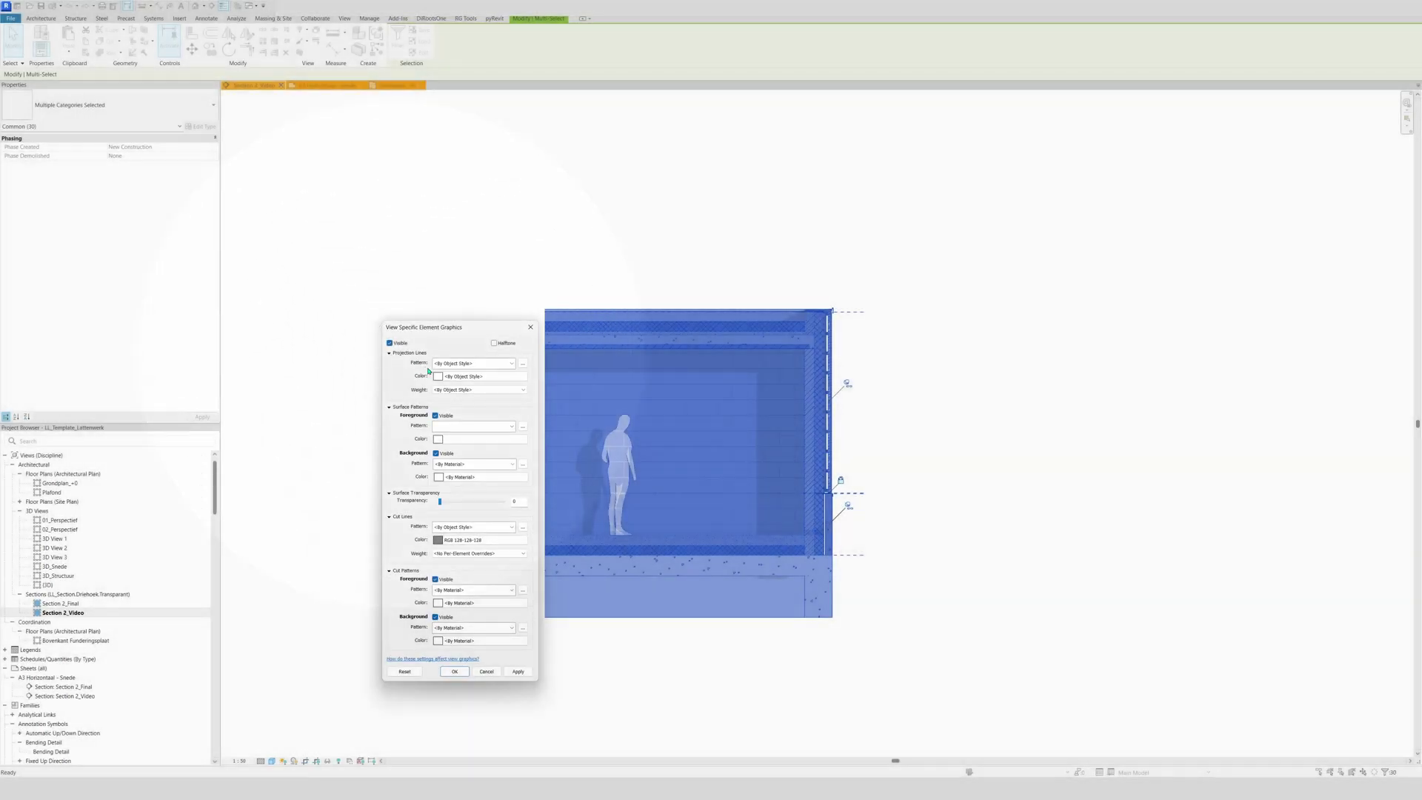
left_click(450, 376)
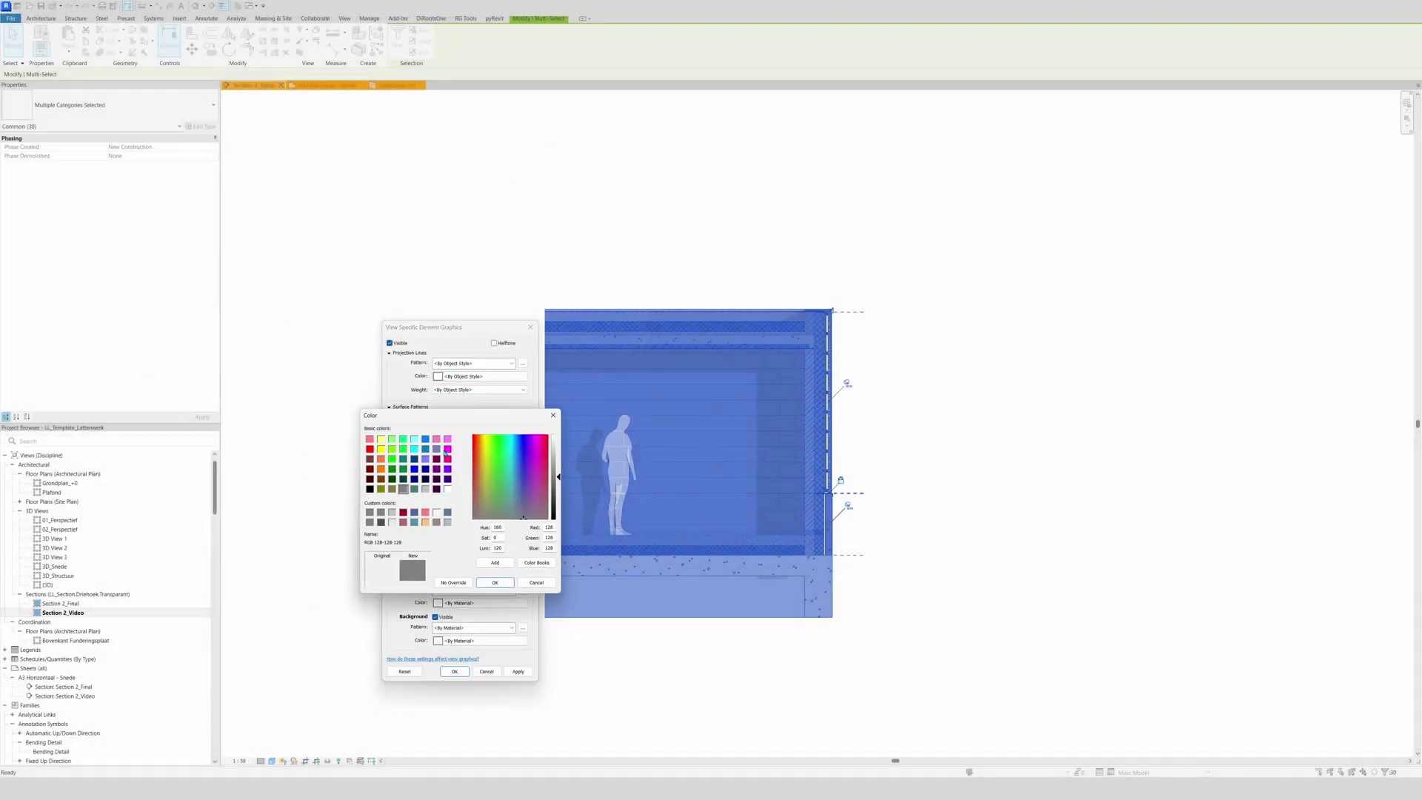
left_click(506, 583)
left_click(518, 671)
left_click(455, 671)
left_click(822, 658)
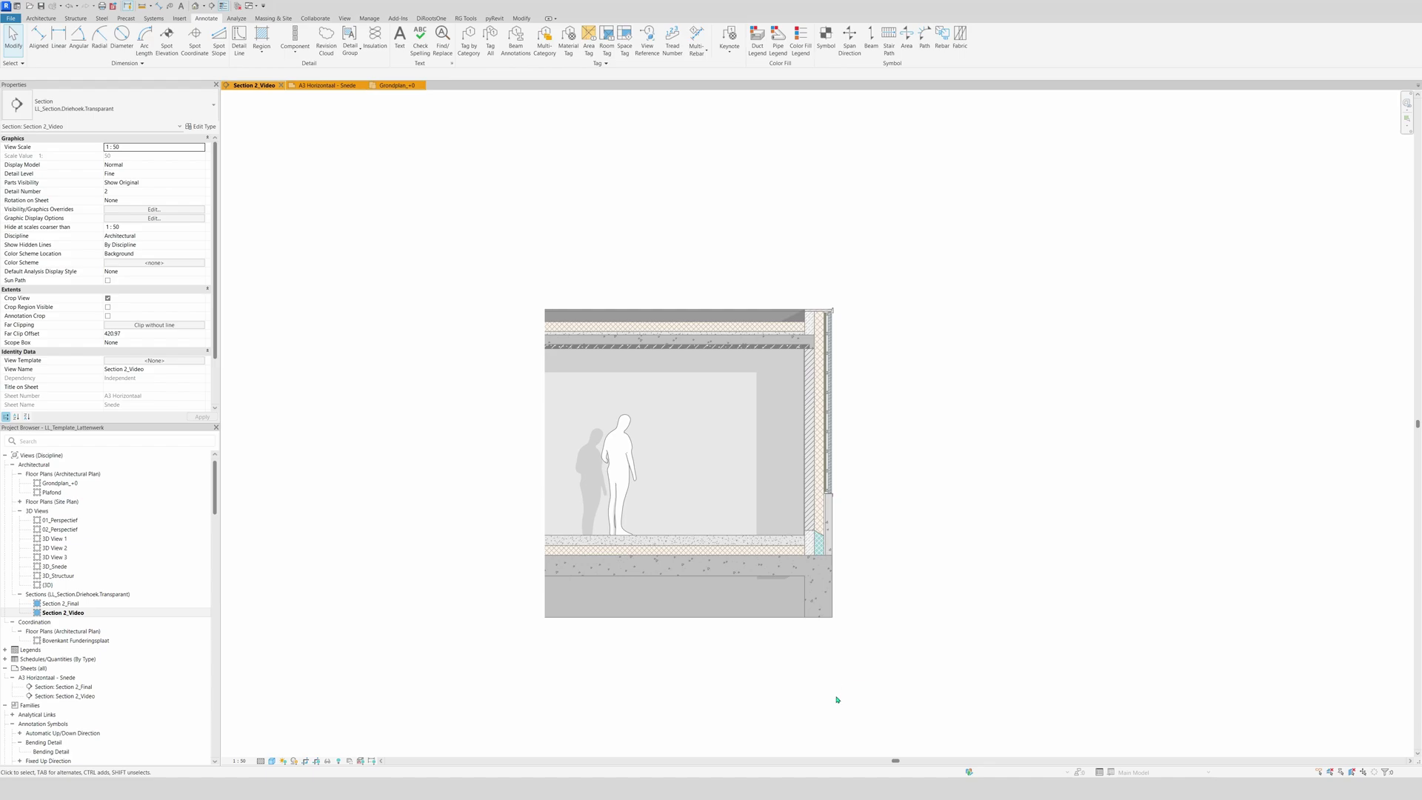
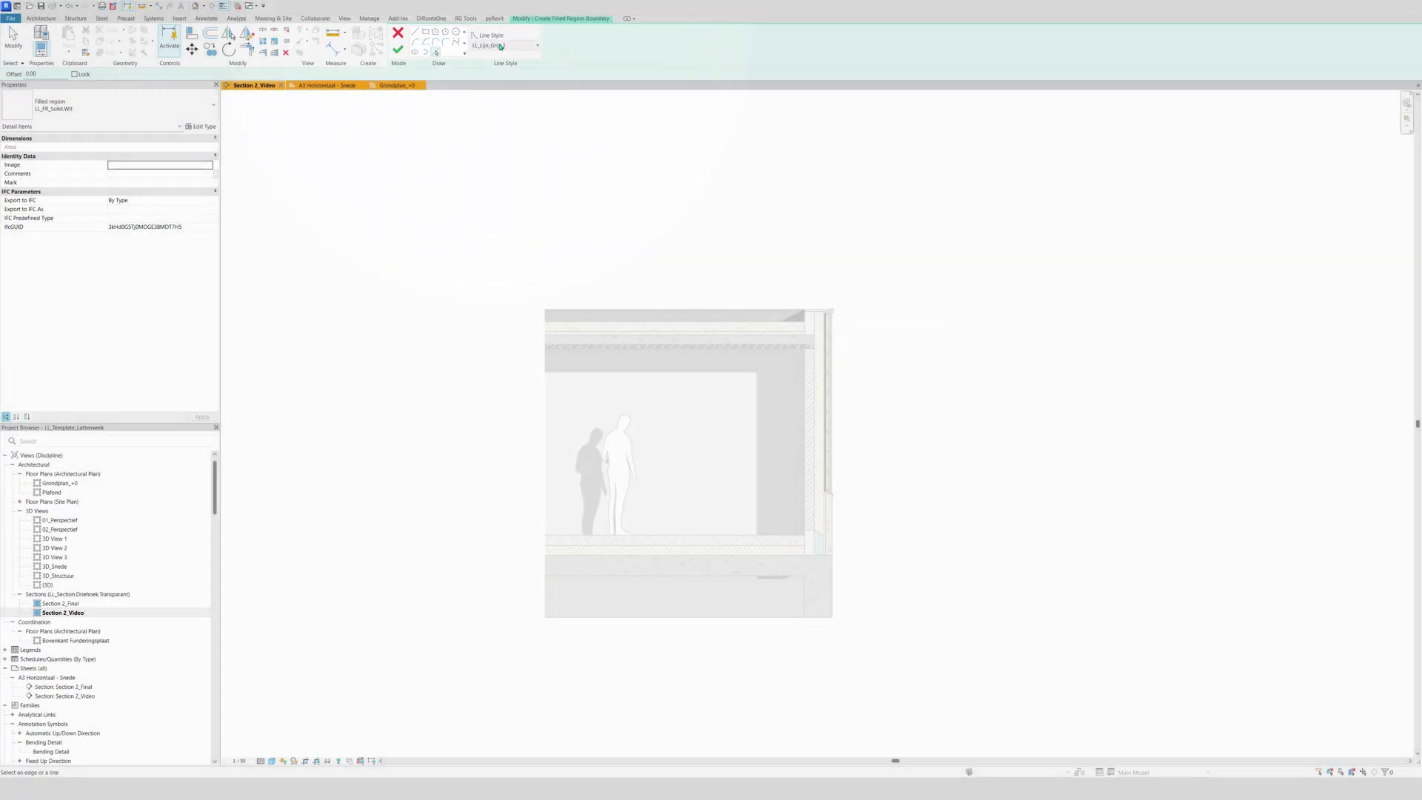
Set the filled region boundary's line style to LL_Lijn_Grijs.3 and pick the foundation's horizontal edge in the section.
left_click(504, 45)
left_click(506, 146)
left_click(635, 581)
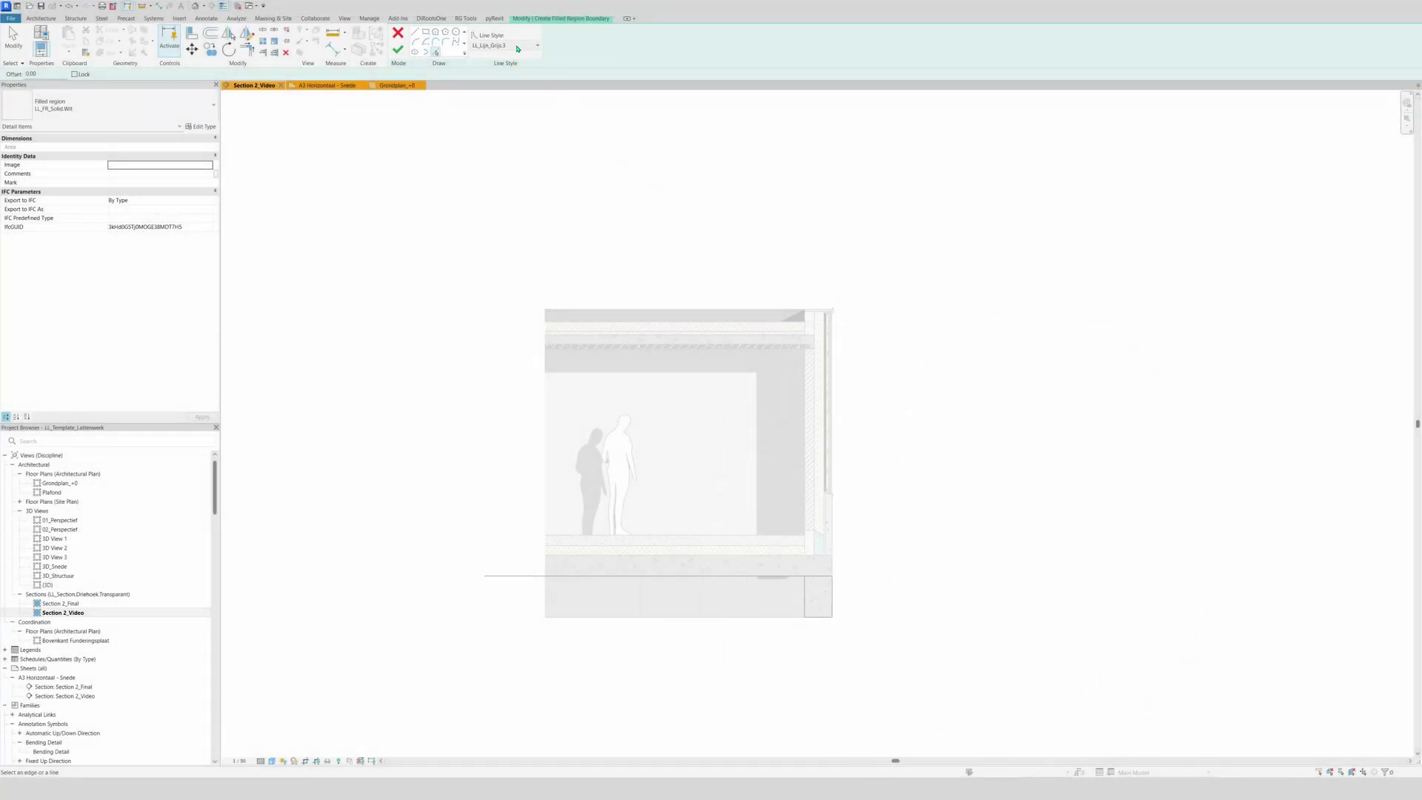
Switch the line style for the filled region's boundary to LL_Lijn.Type.2_Grijs.
left_click(517, 46)
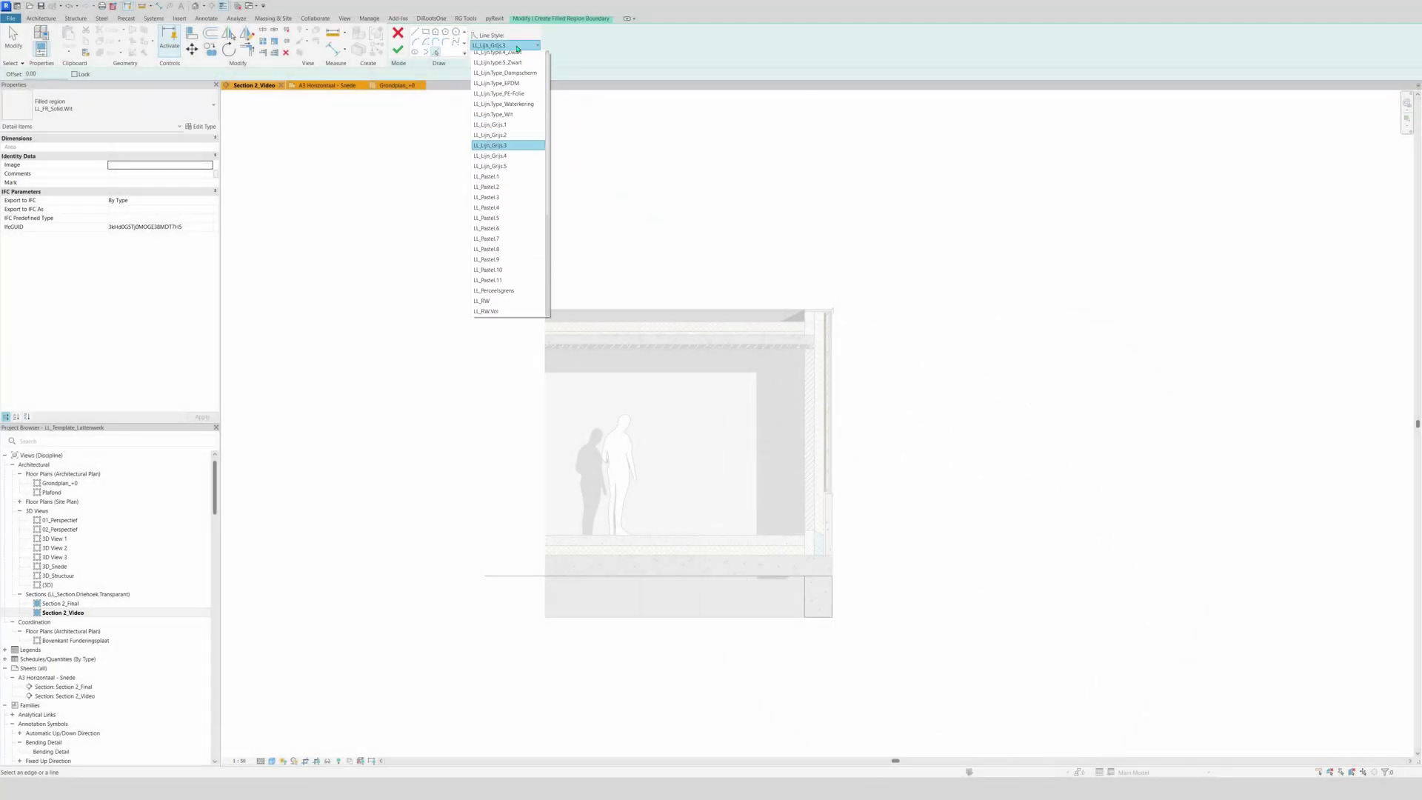
scroll(514, 154, "up", 2)
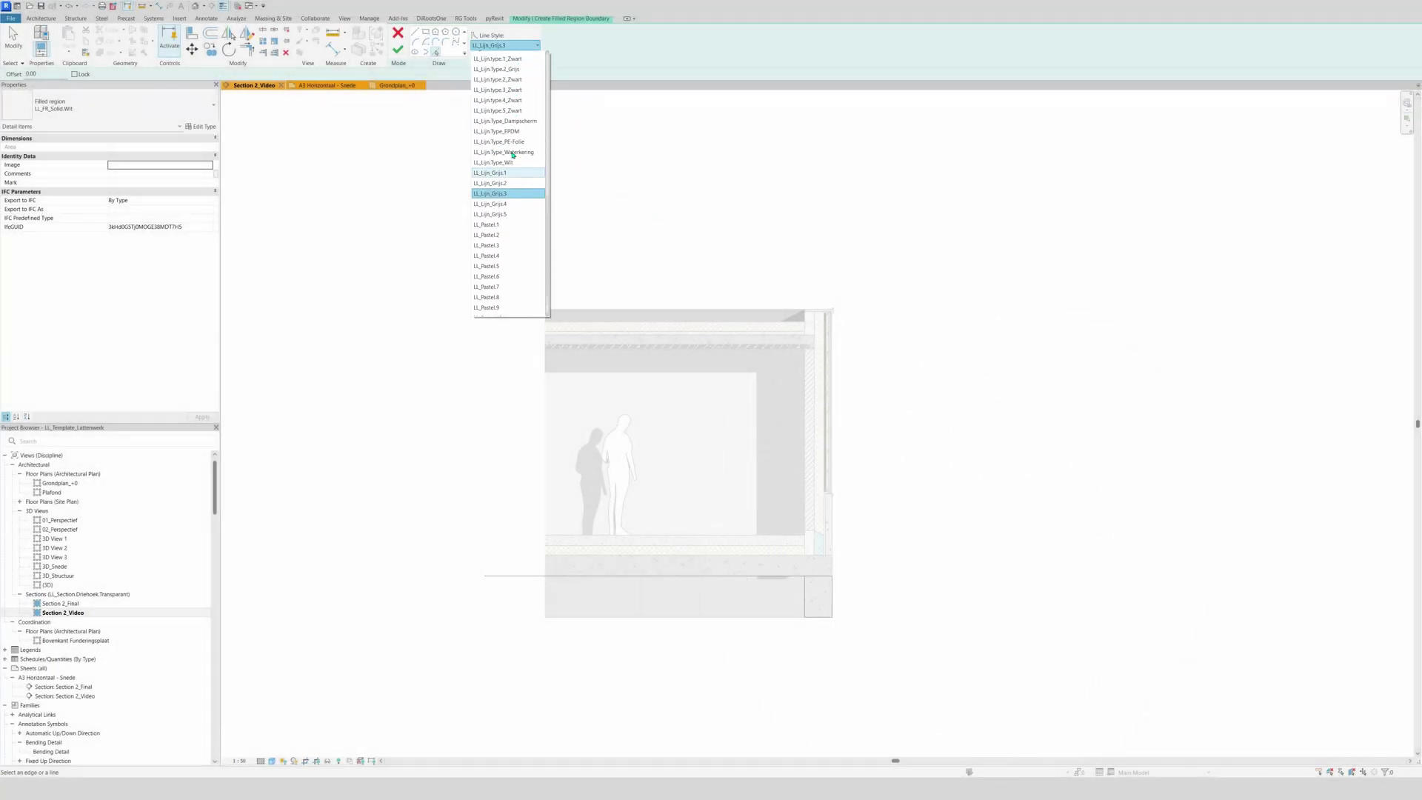
scroll(514, 154, "up", 1)
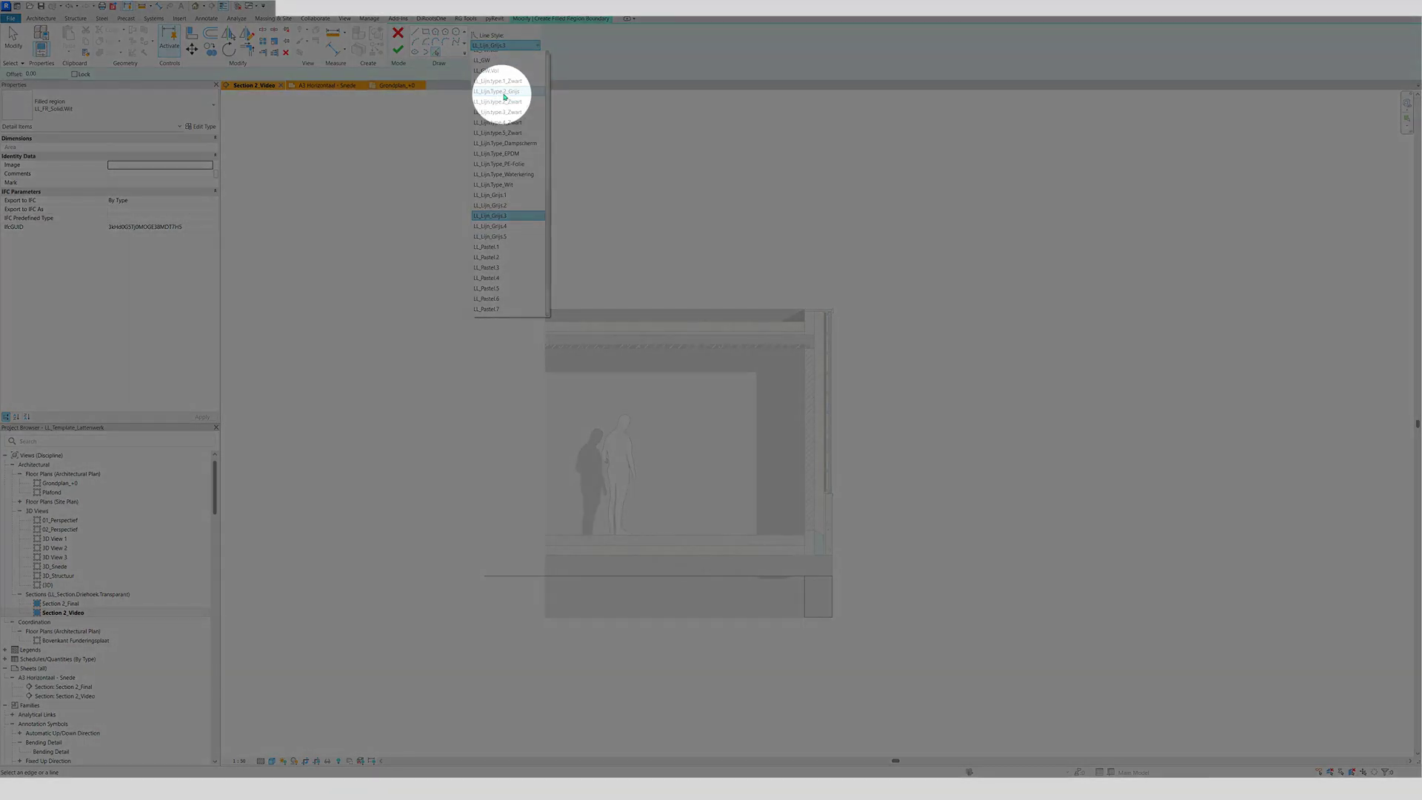
left_click(505, 91)
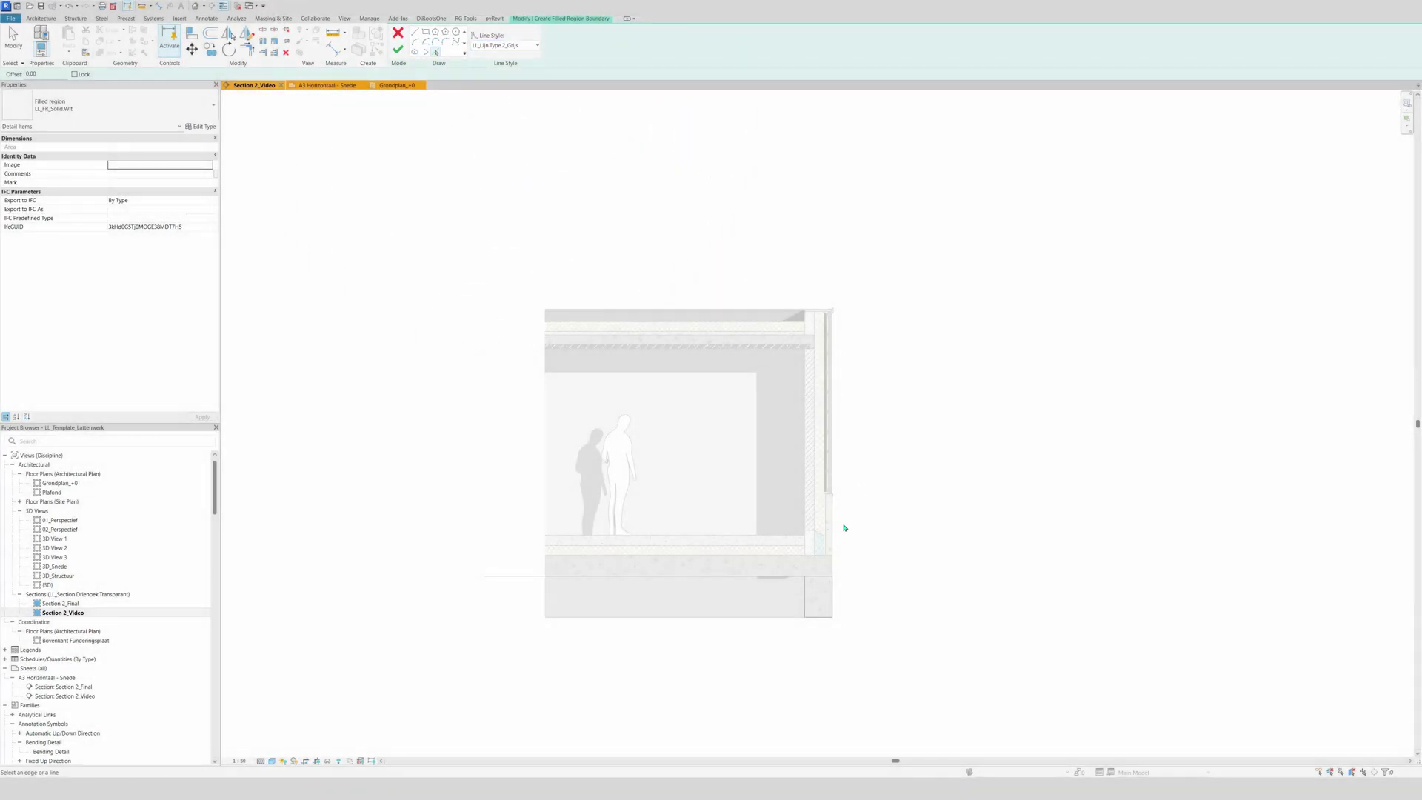
Draw a horizontal ground line outward from the facade's outer face as region boundary and trim the boundary lines at the foundation footing.
left_click(415, 32)
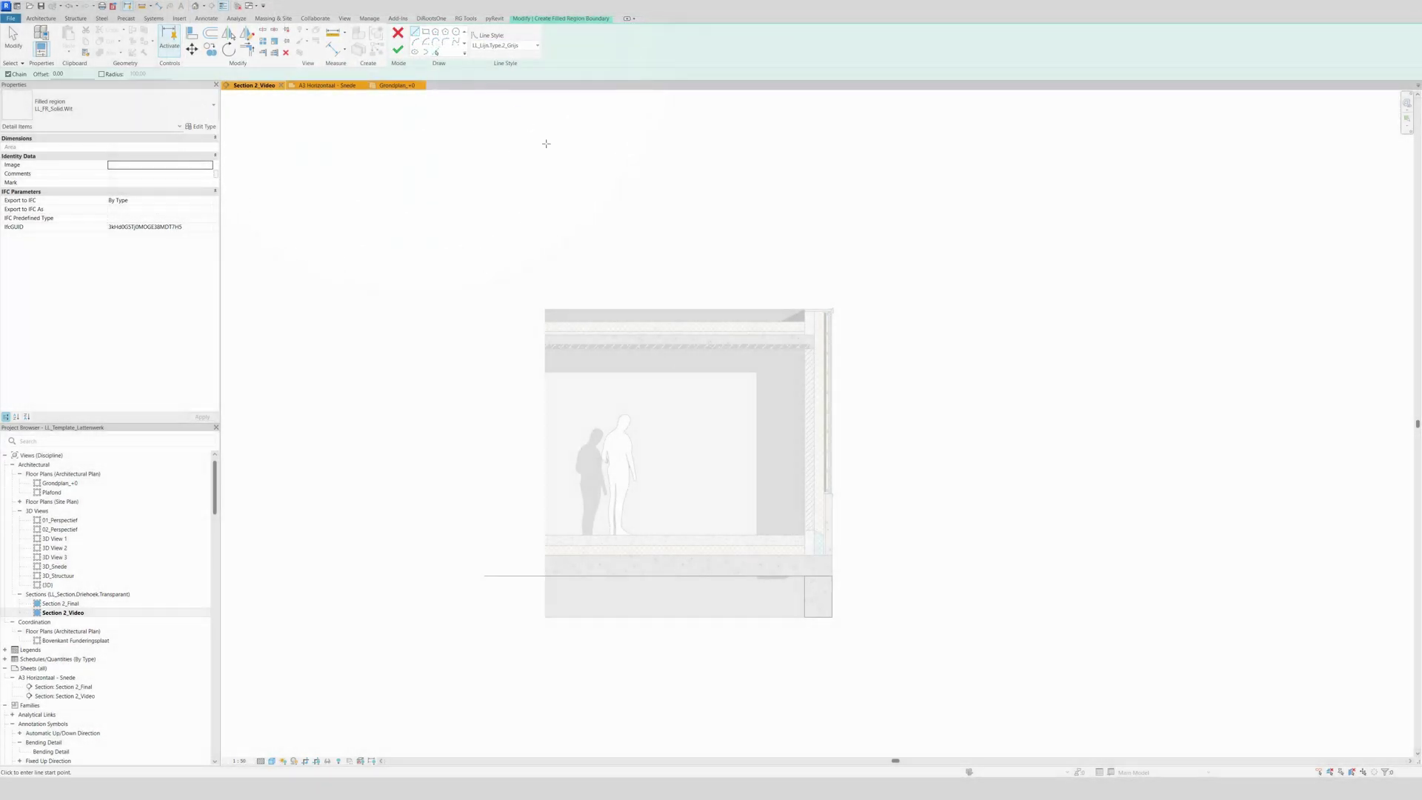
left_click(832, 495)
scroll(833, 540, "up", 3)
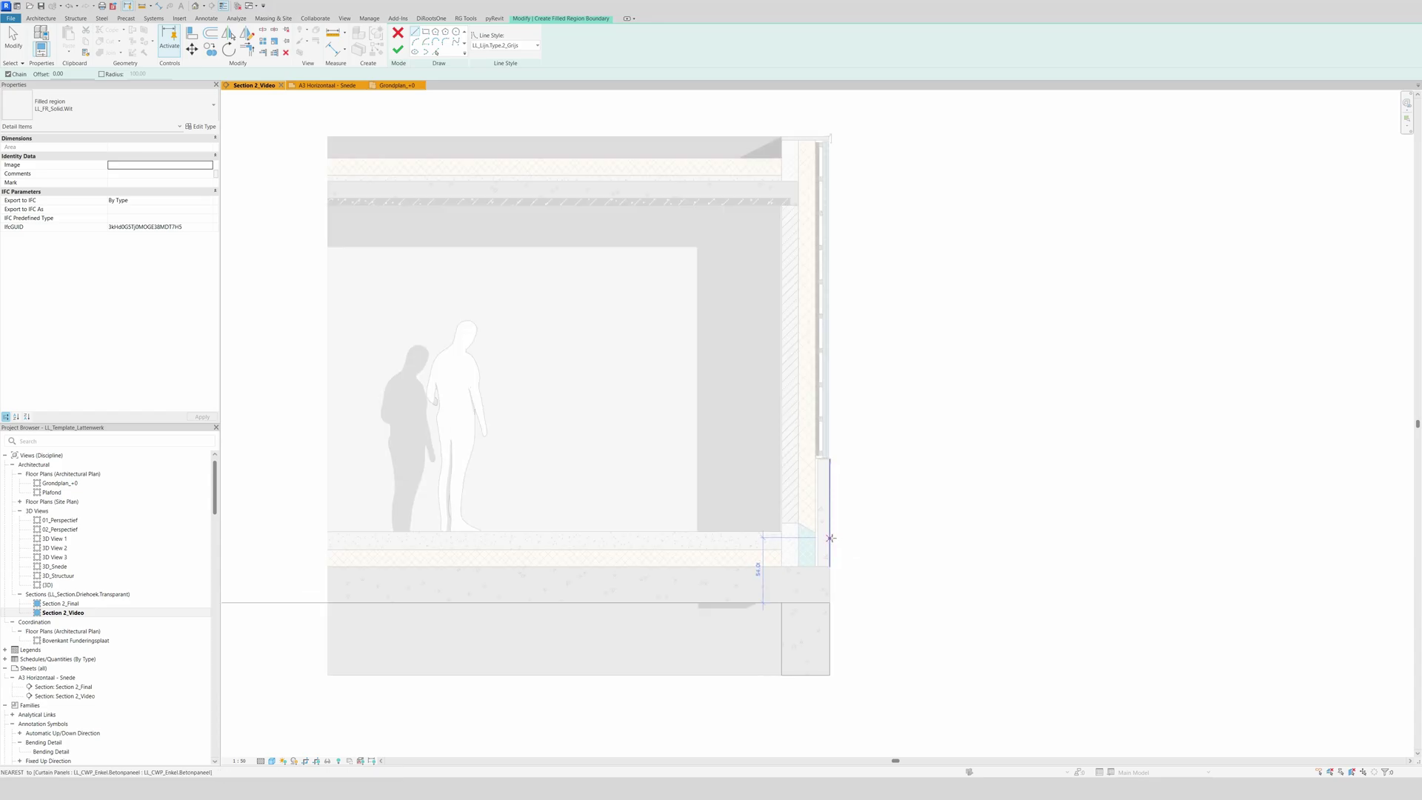
left_click(830, 537)
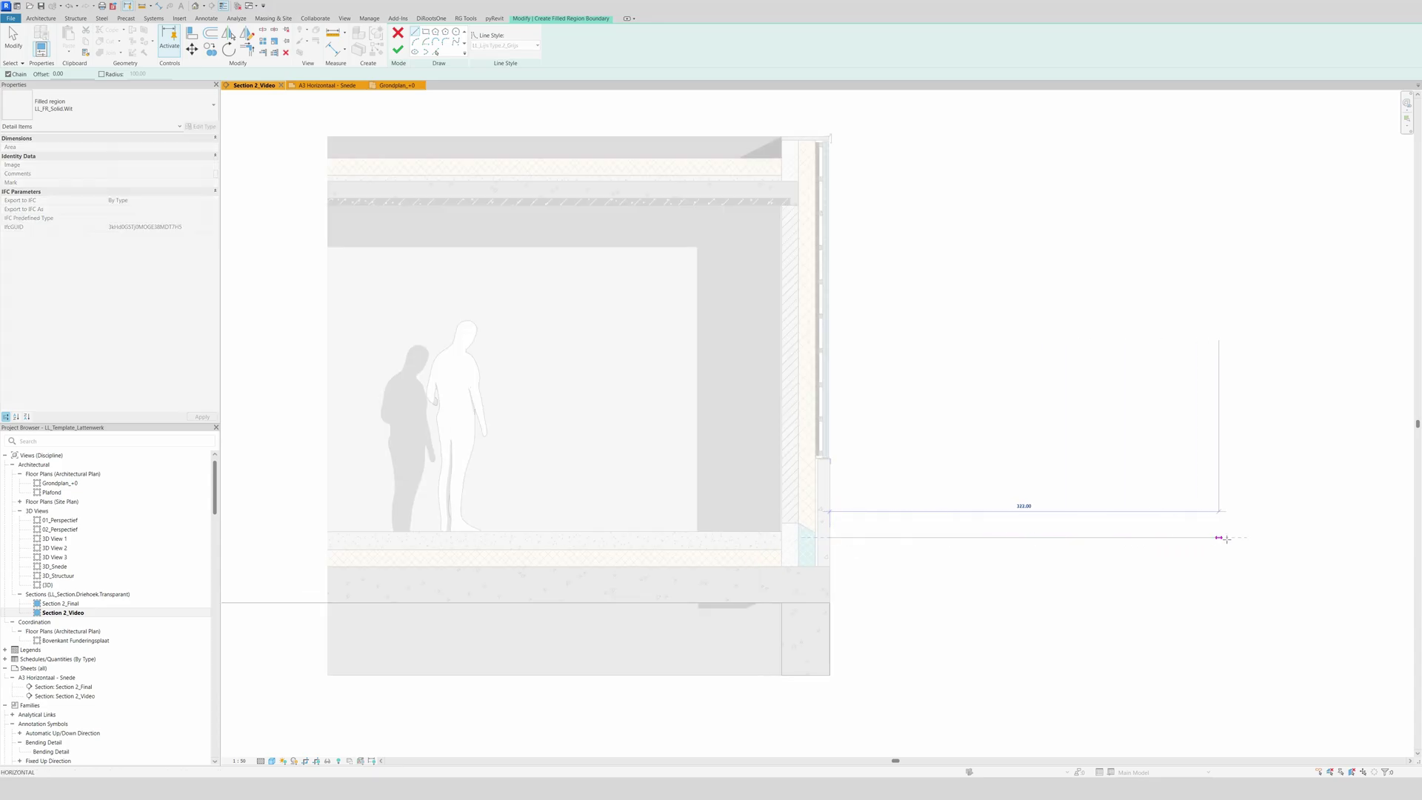
left_click(1303, 538)
scroll(939, 561, "down", 5)
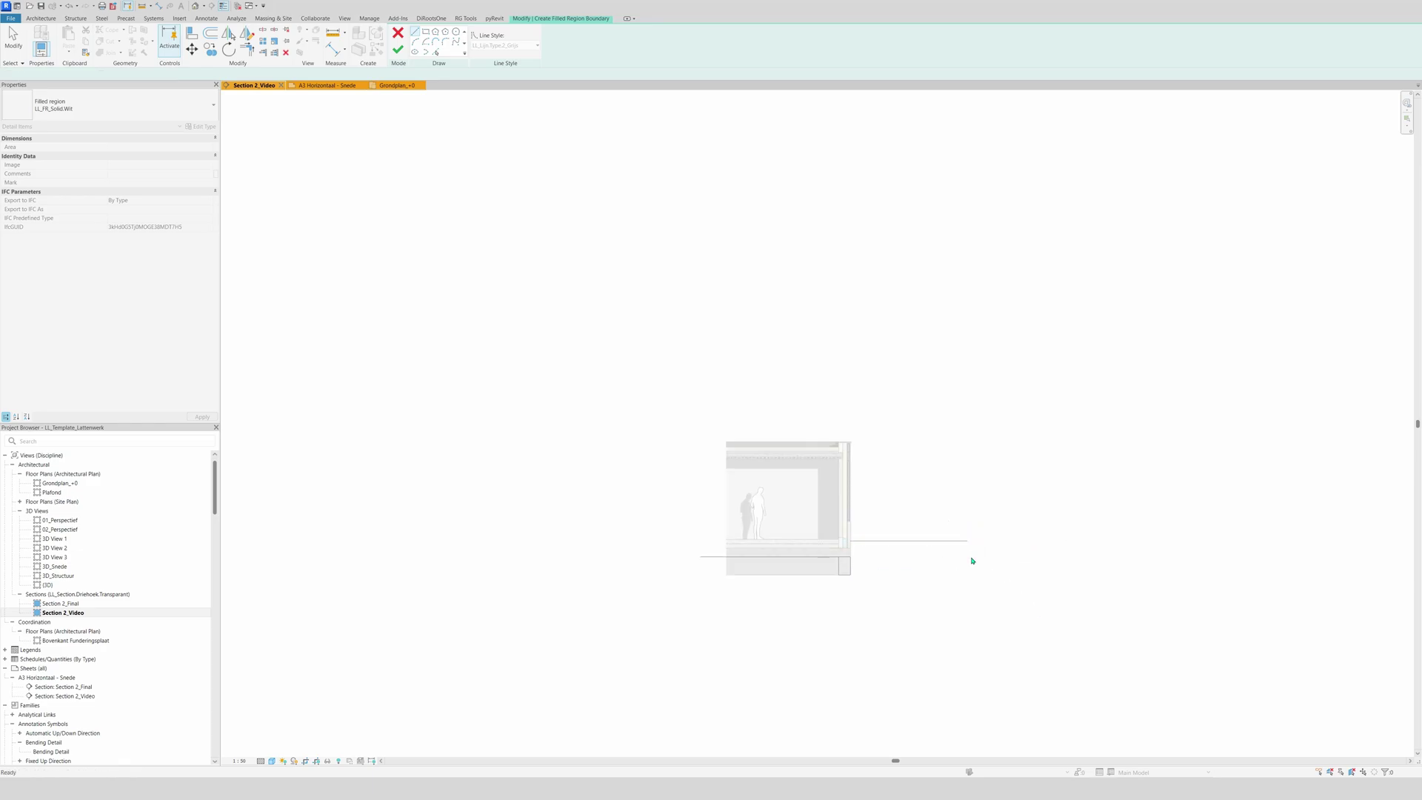
key("Escape")
key("Escape")
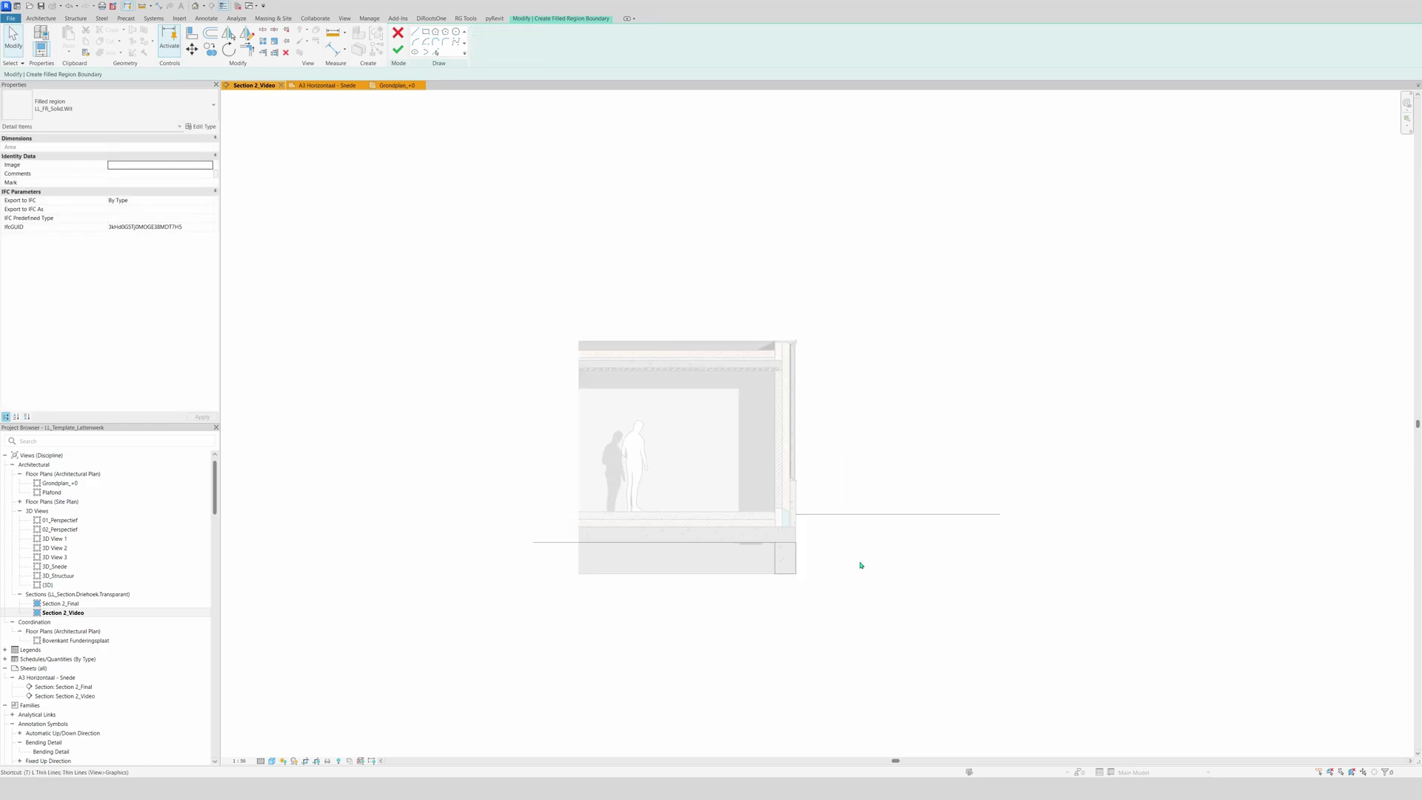
left_click(815, 516)
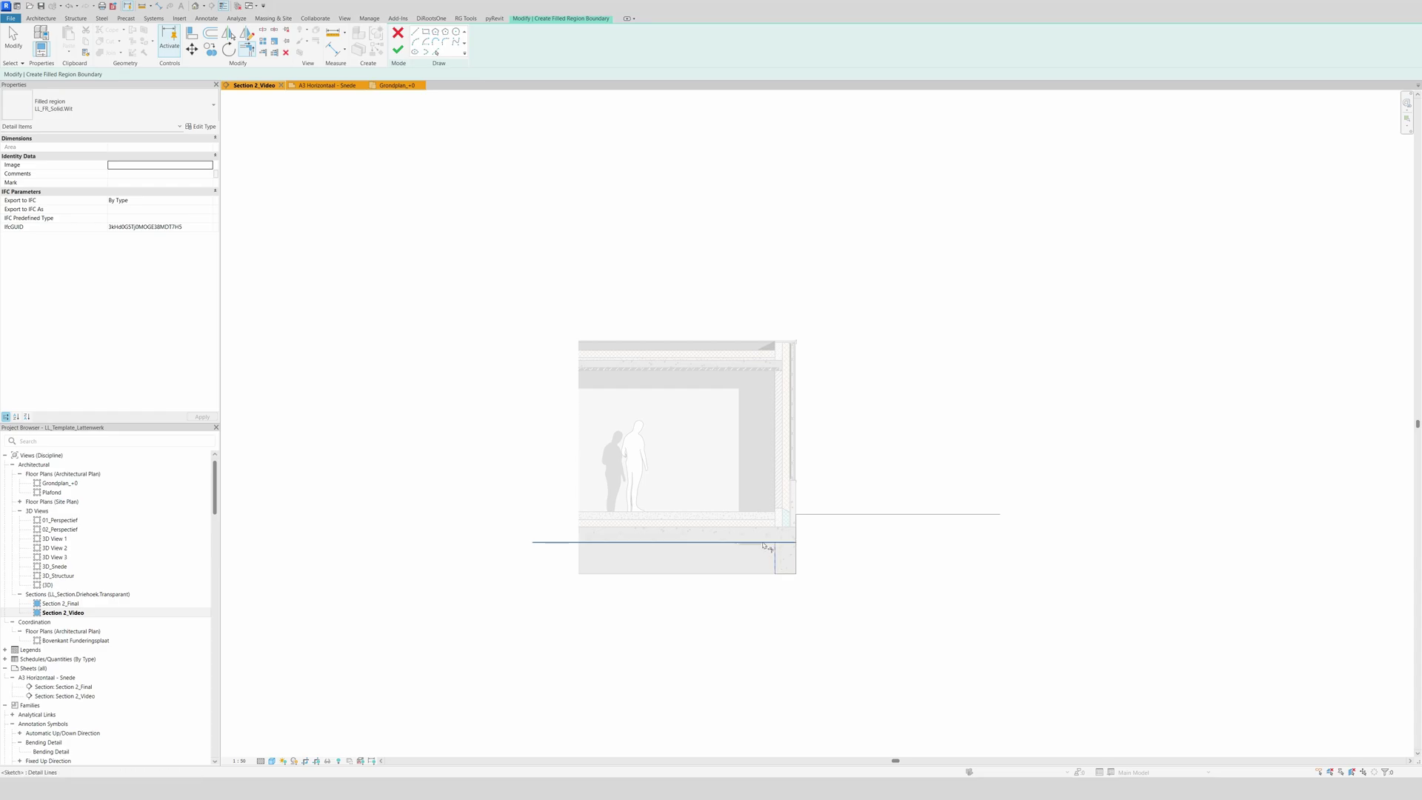
key("Escape")
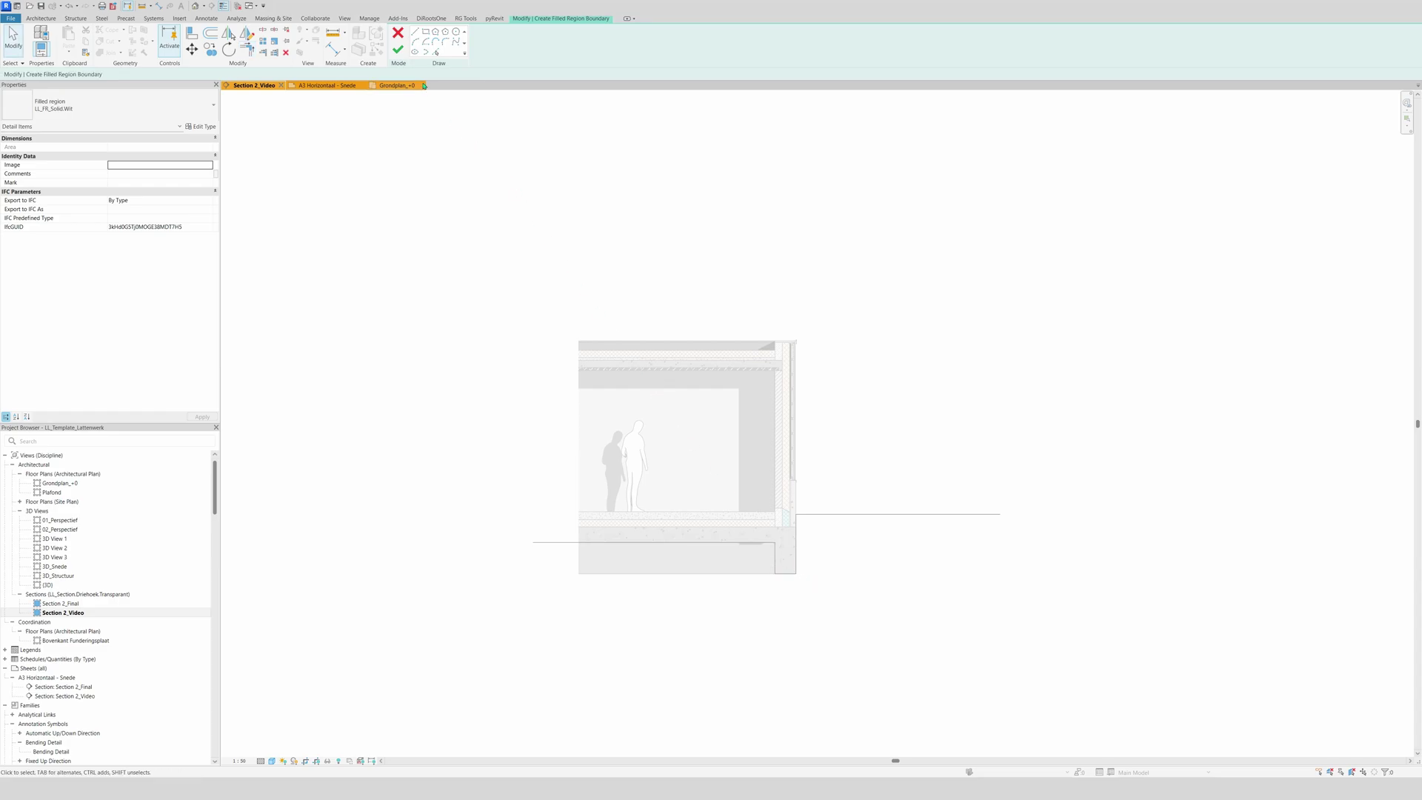
Draw the vertical side lines and the horizontal base line of the filled region boundary well below and around the foundation.
left_click(414, 33)
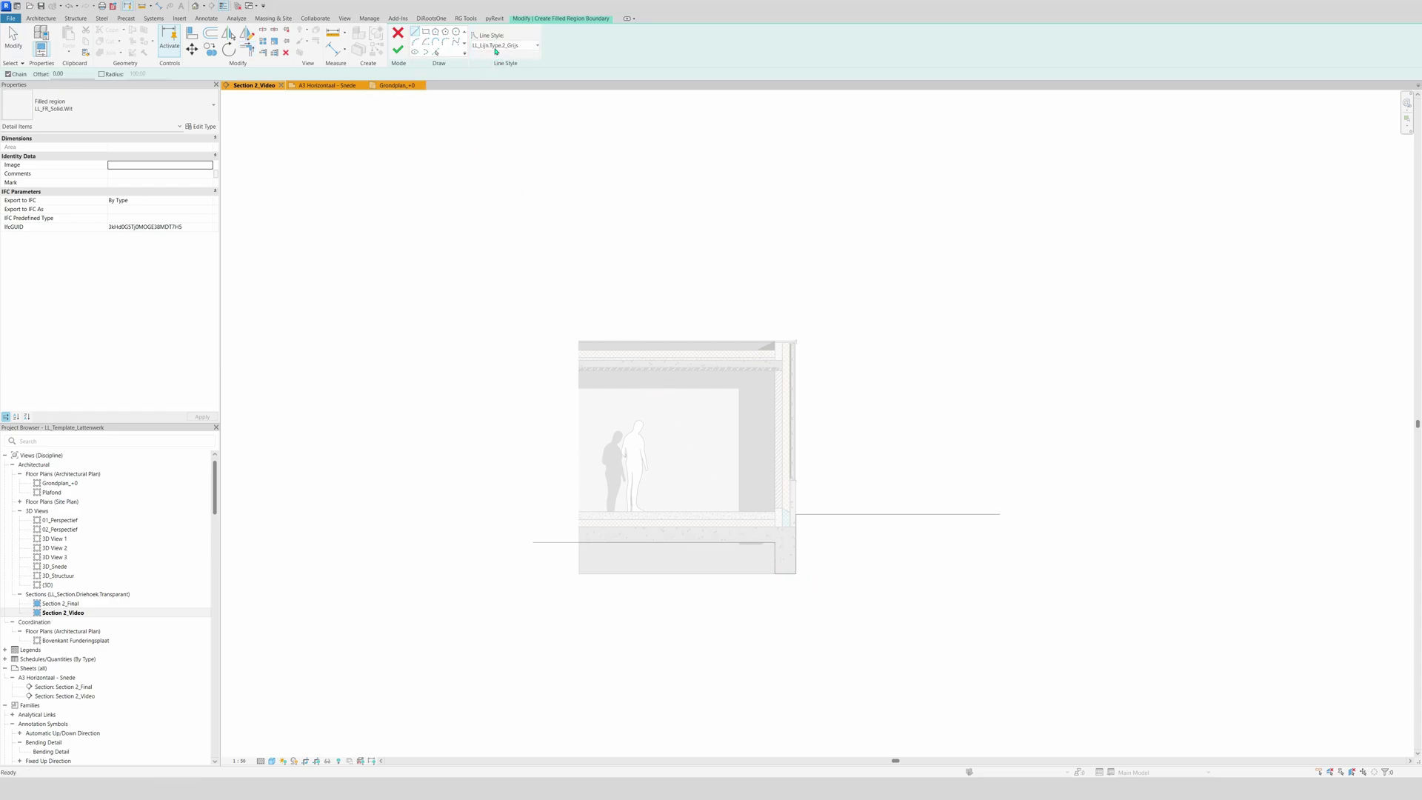
left_click(424, 547)
scroll(425, 449, "down", 2)
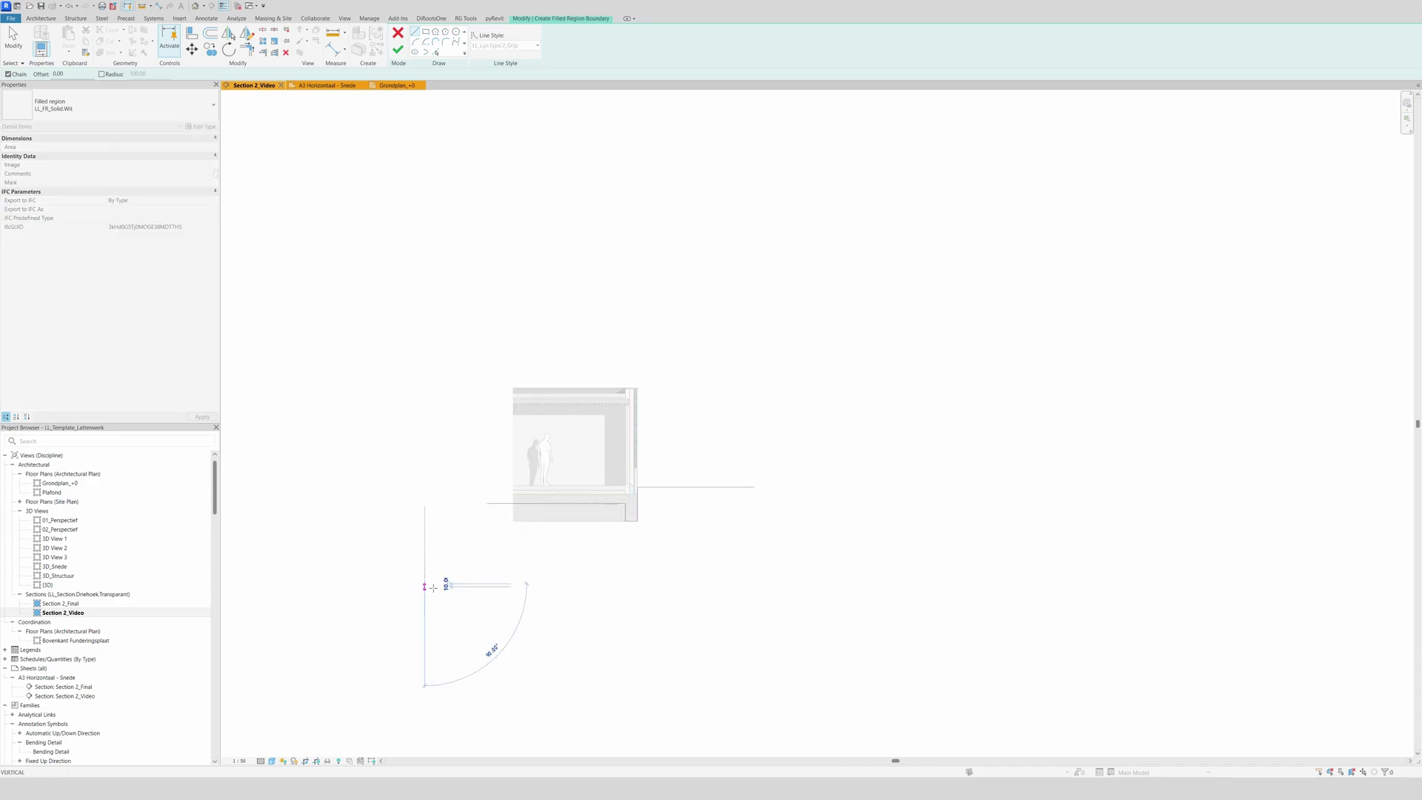
left_click(425, 583)
left_click(746, 583)
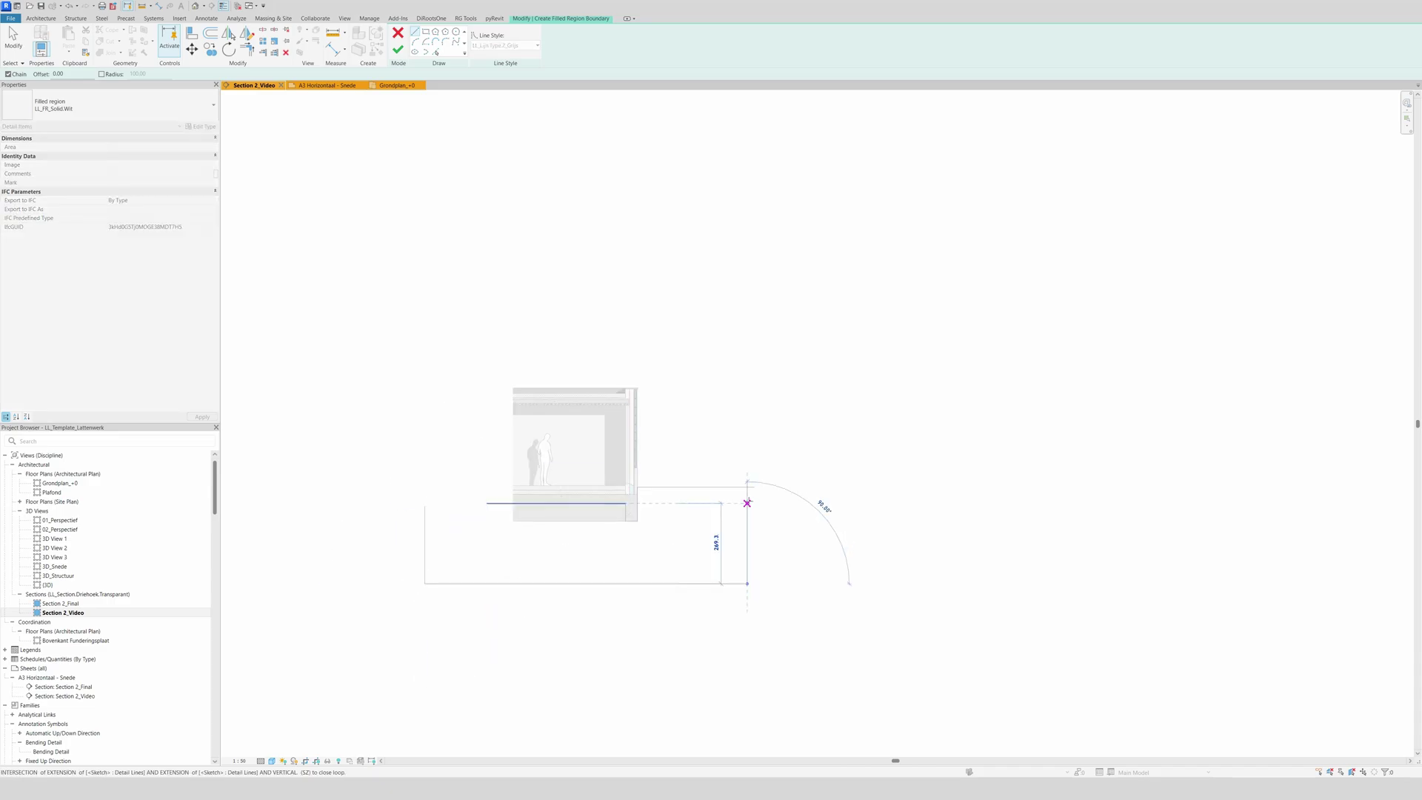
left_click(747, 506)
left_click(747, 488)
key("Escape")
key("Escape")
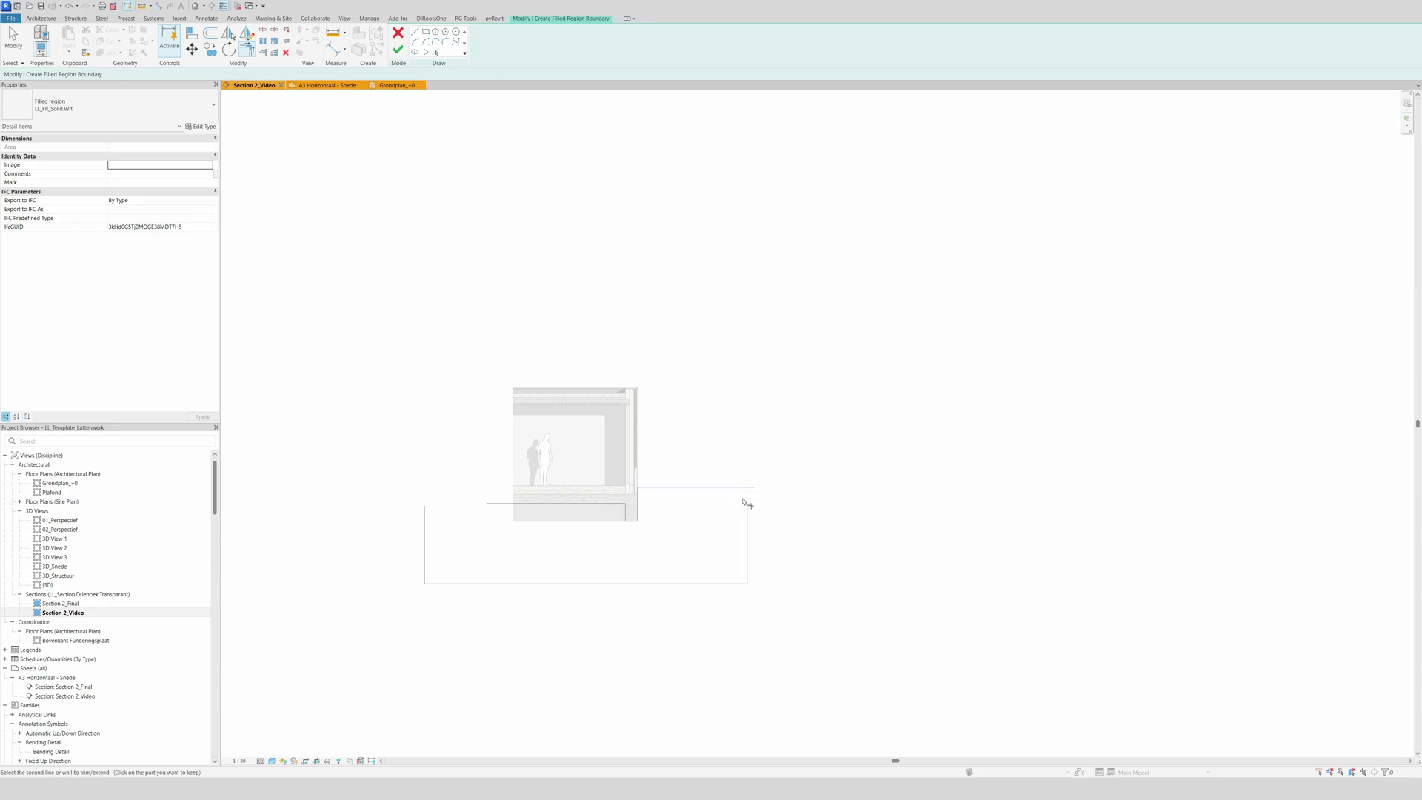
Trim the boundary lines at their corners into one closed loop and finish the ground filled region.
key("t")
key("r")
left_click(507, 504)
left_click(426, 519)
scroll(569, 494, "up", 5)
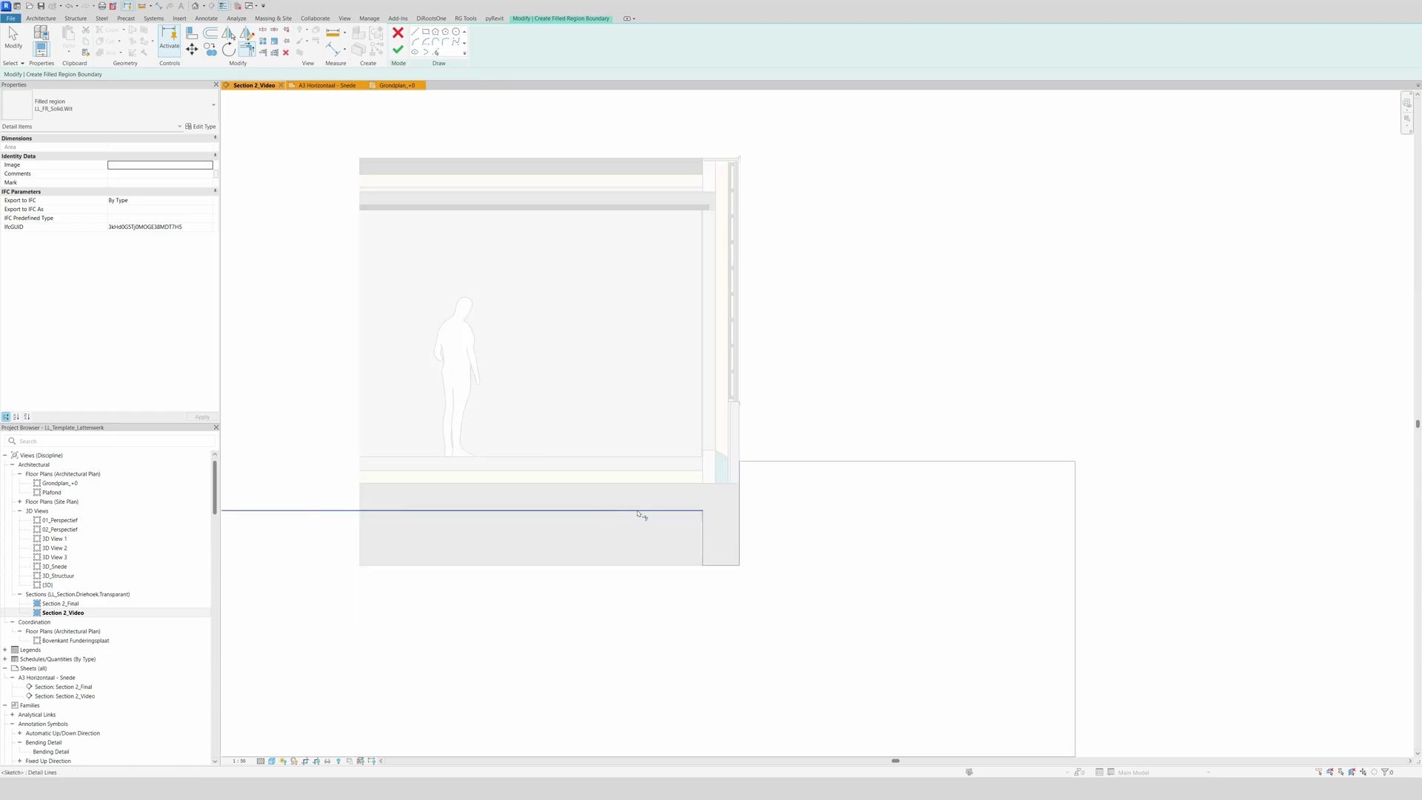
key("Escape")
scroll(552, 331, "down", 1)
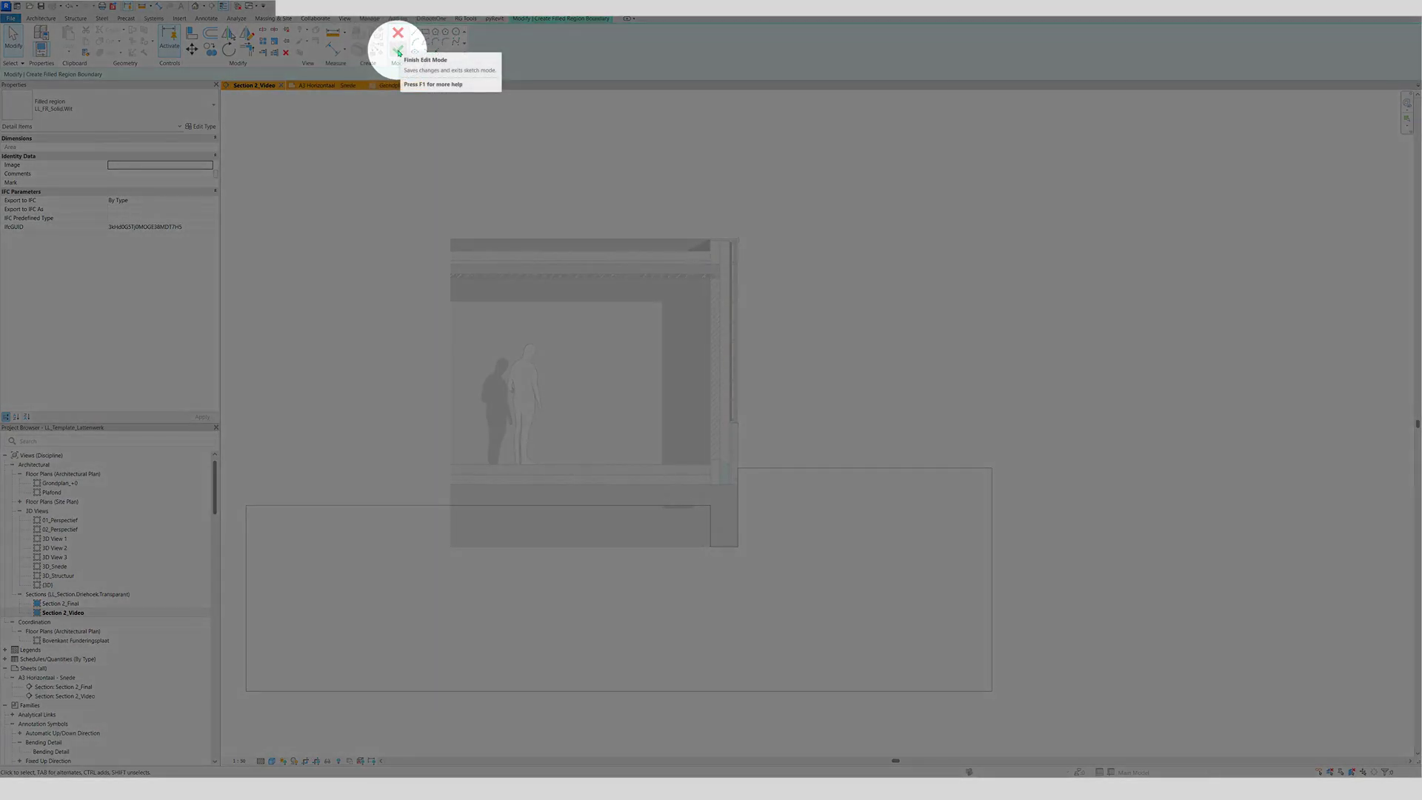
left_click(398, 48)
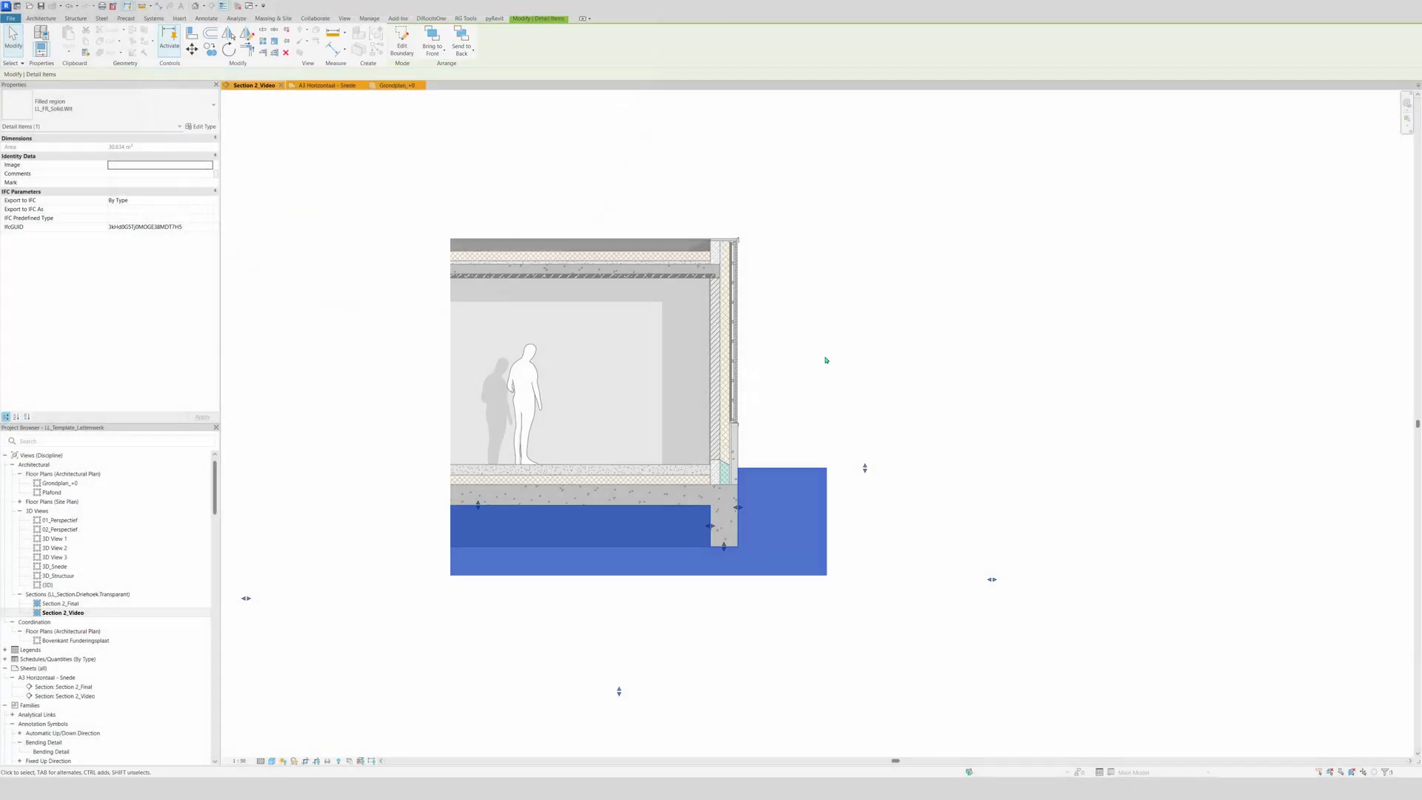
Select the ground filled region, bring it to the front, and deselect it.
left_click(841, 371)
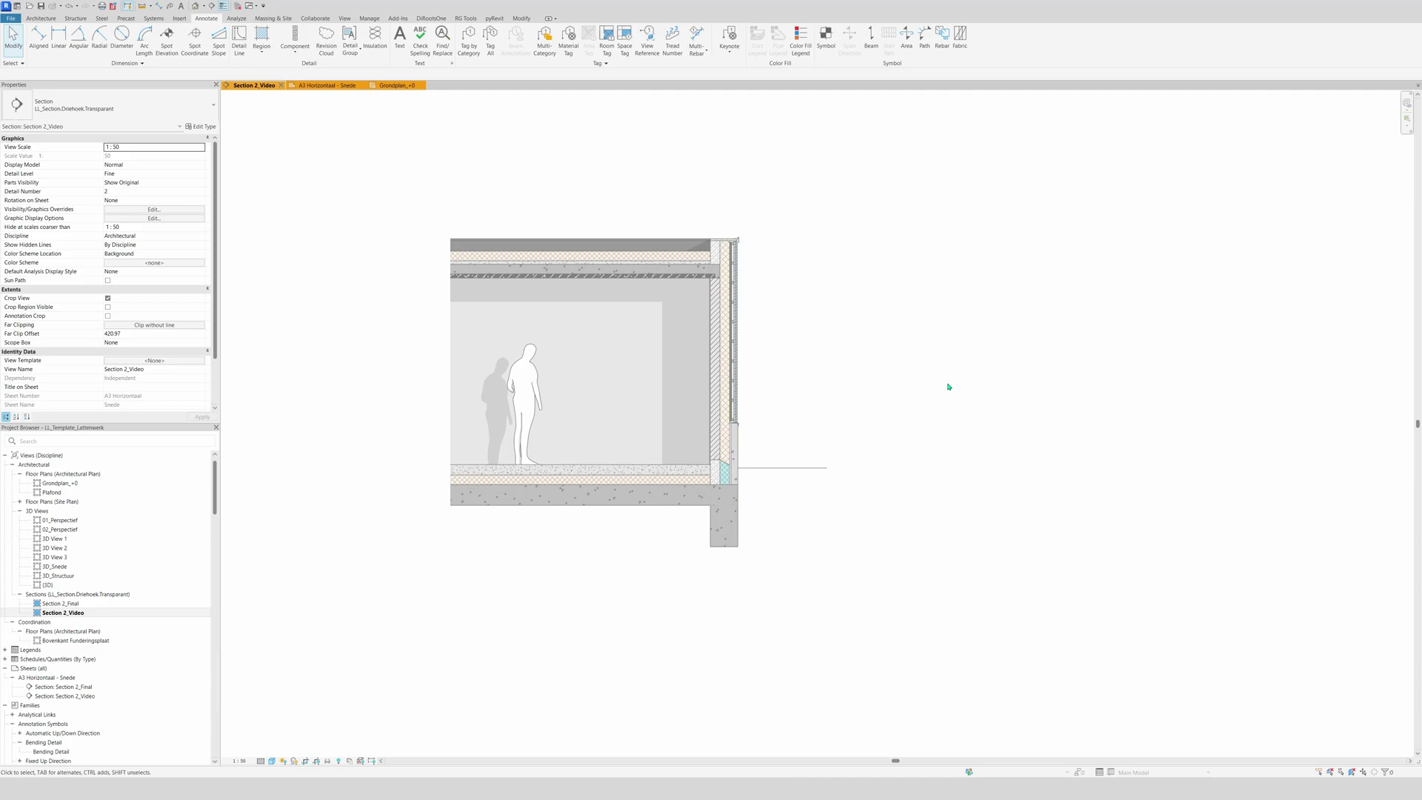
left_click(791, 469)
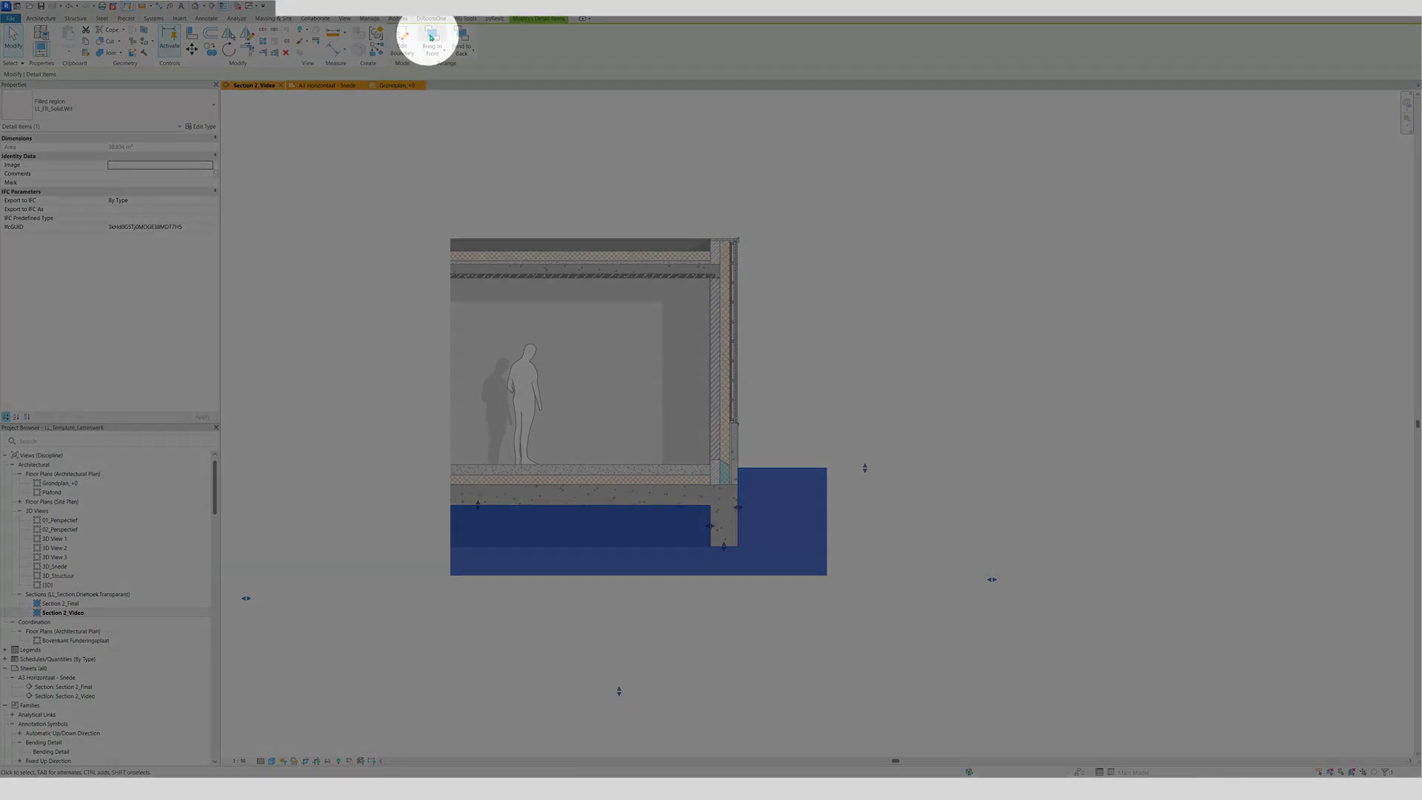
left_click(433, 49)
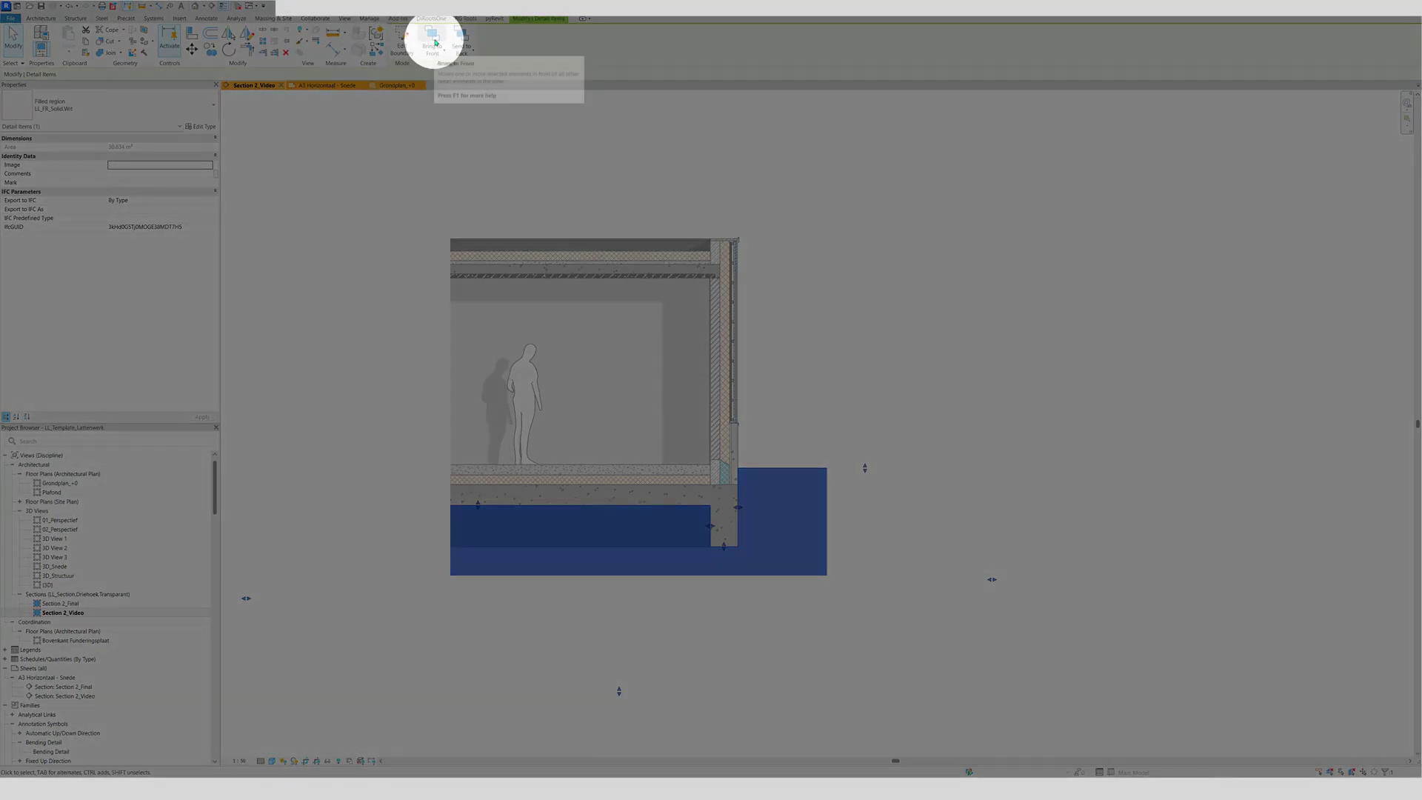
left_click(452, 68)
left_click(925, 324)
scroll(986, 405, "down", 1)
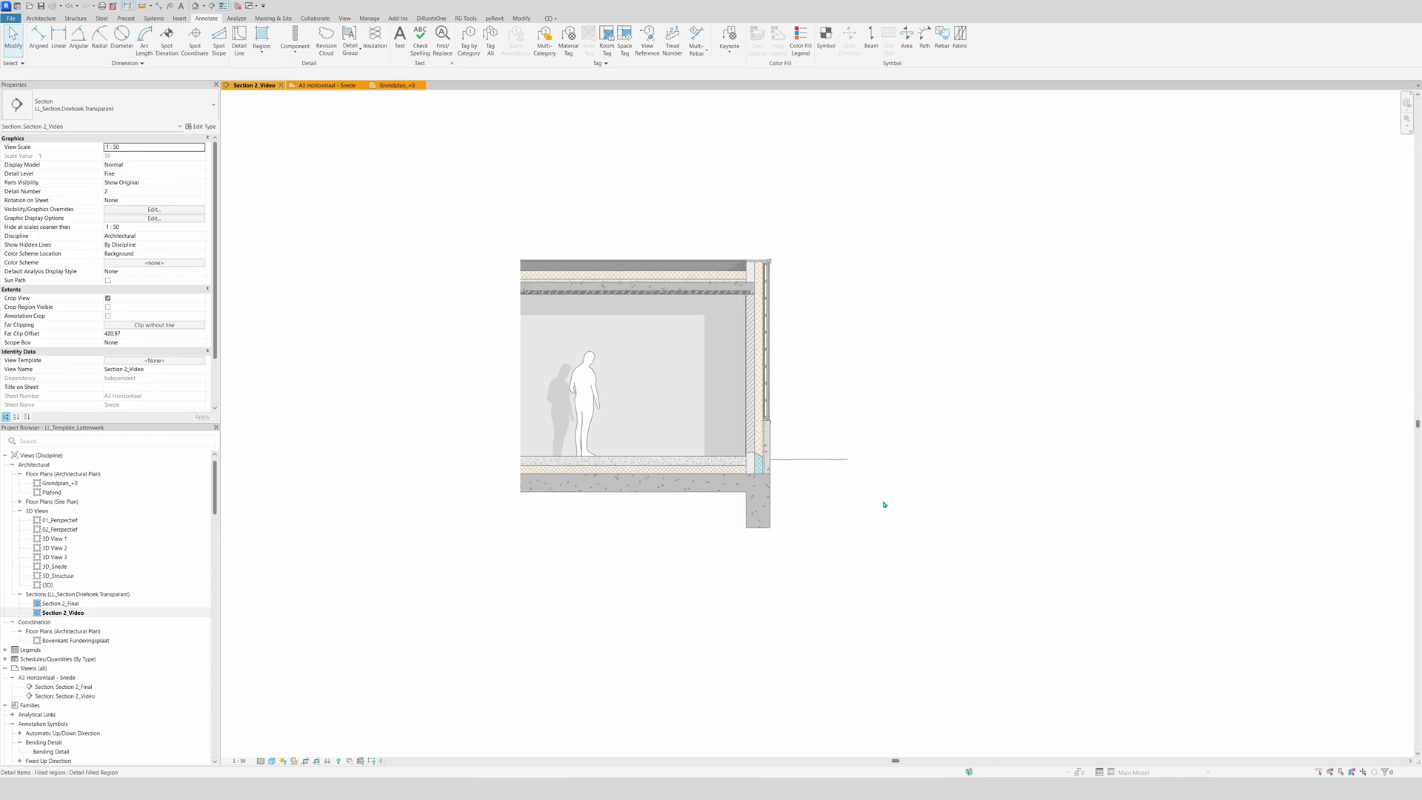
Turn off the view crop to check the filled region's full extents, and turn the crop back on.
left_click(109, 300)
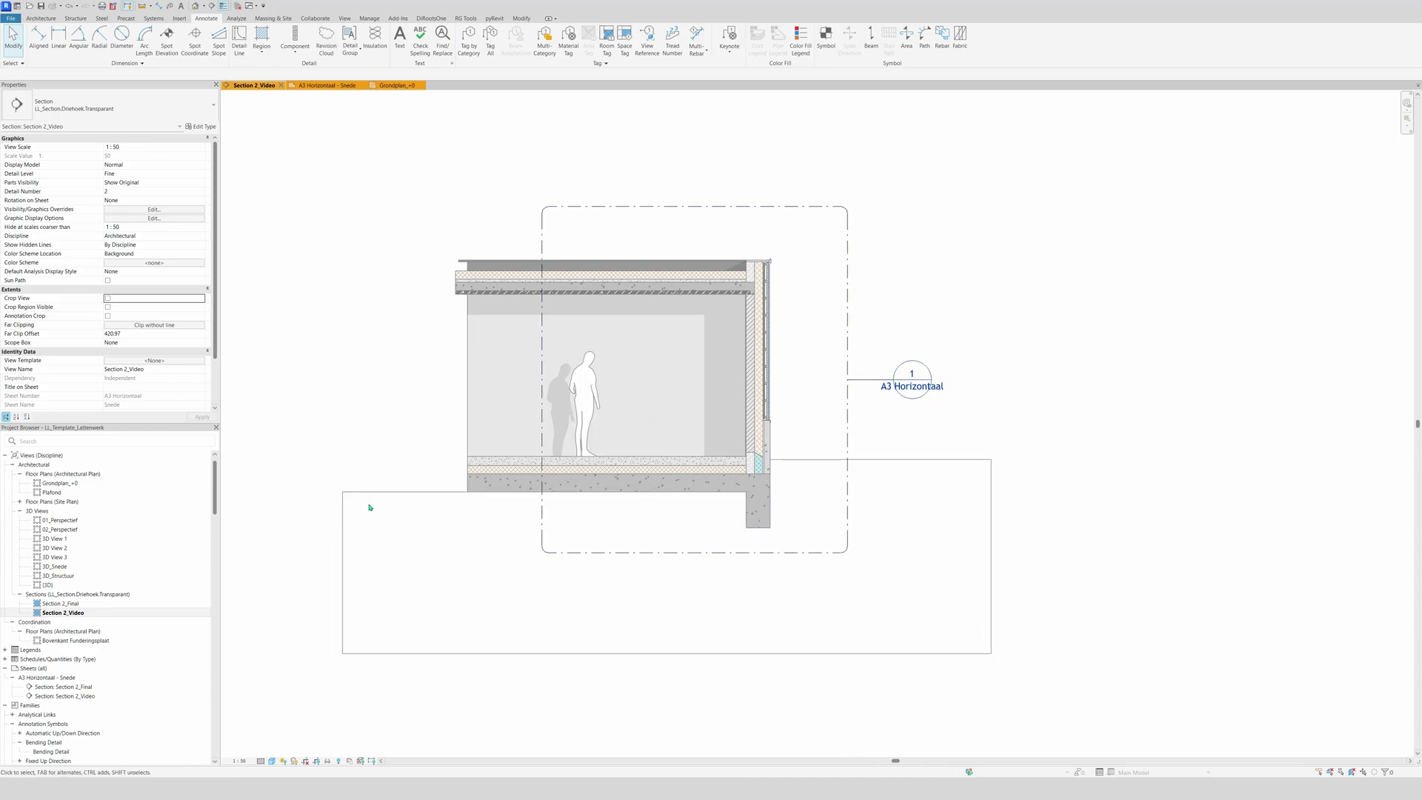
left_click(109, 299)
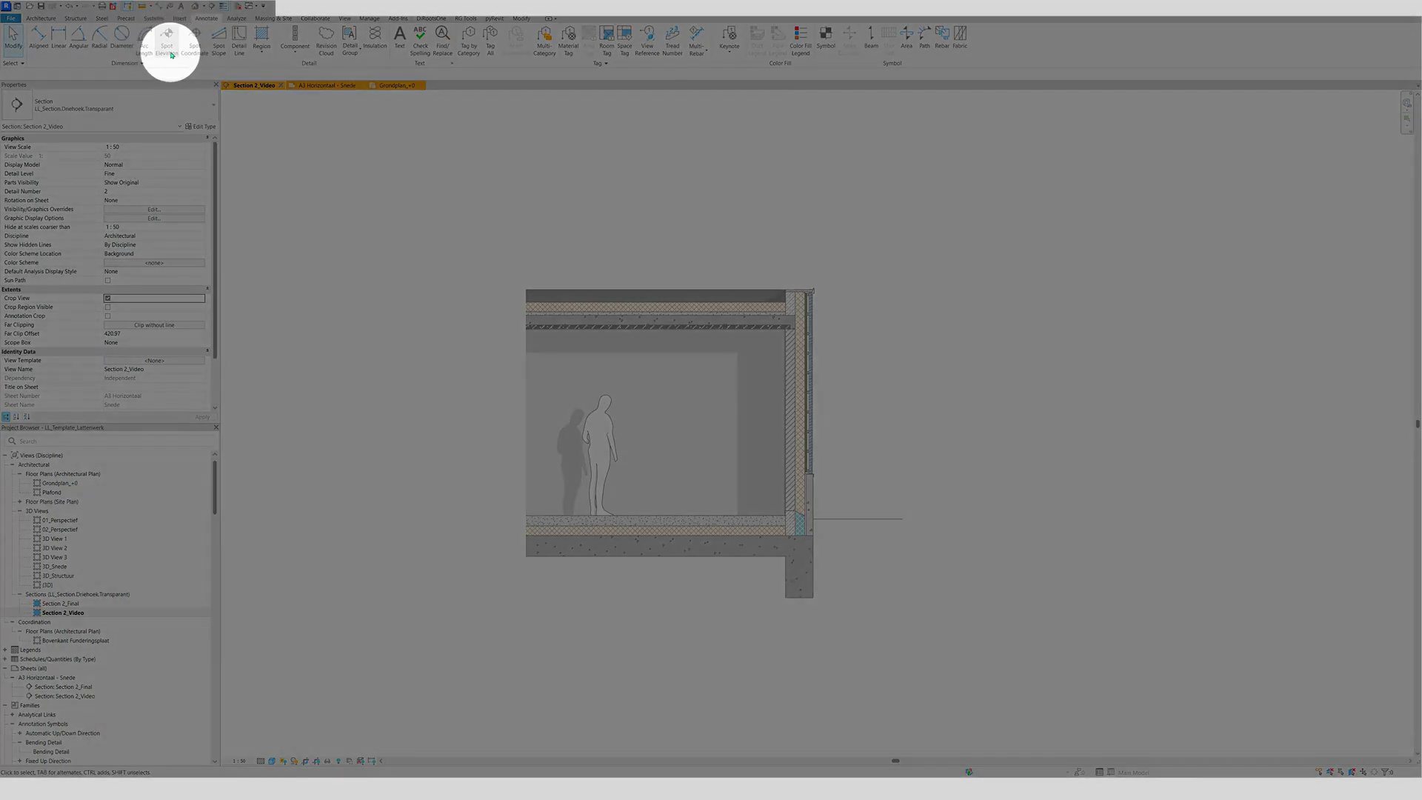
Place a spot elevation of type LL_Grijs_Vloerpas +0 on the top of the finished floor.
left_click(164, 44)
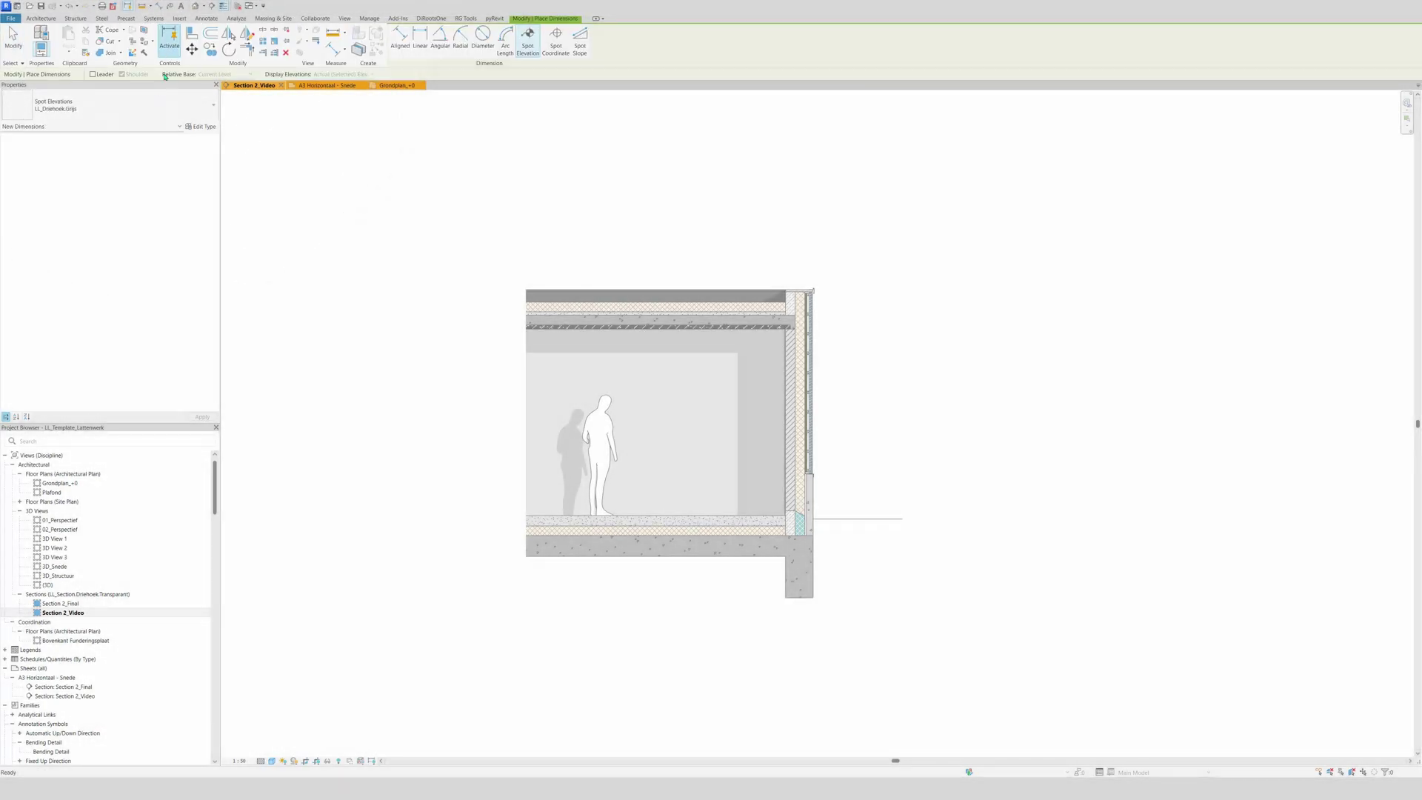
left_click(134, 111)
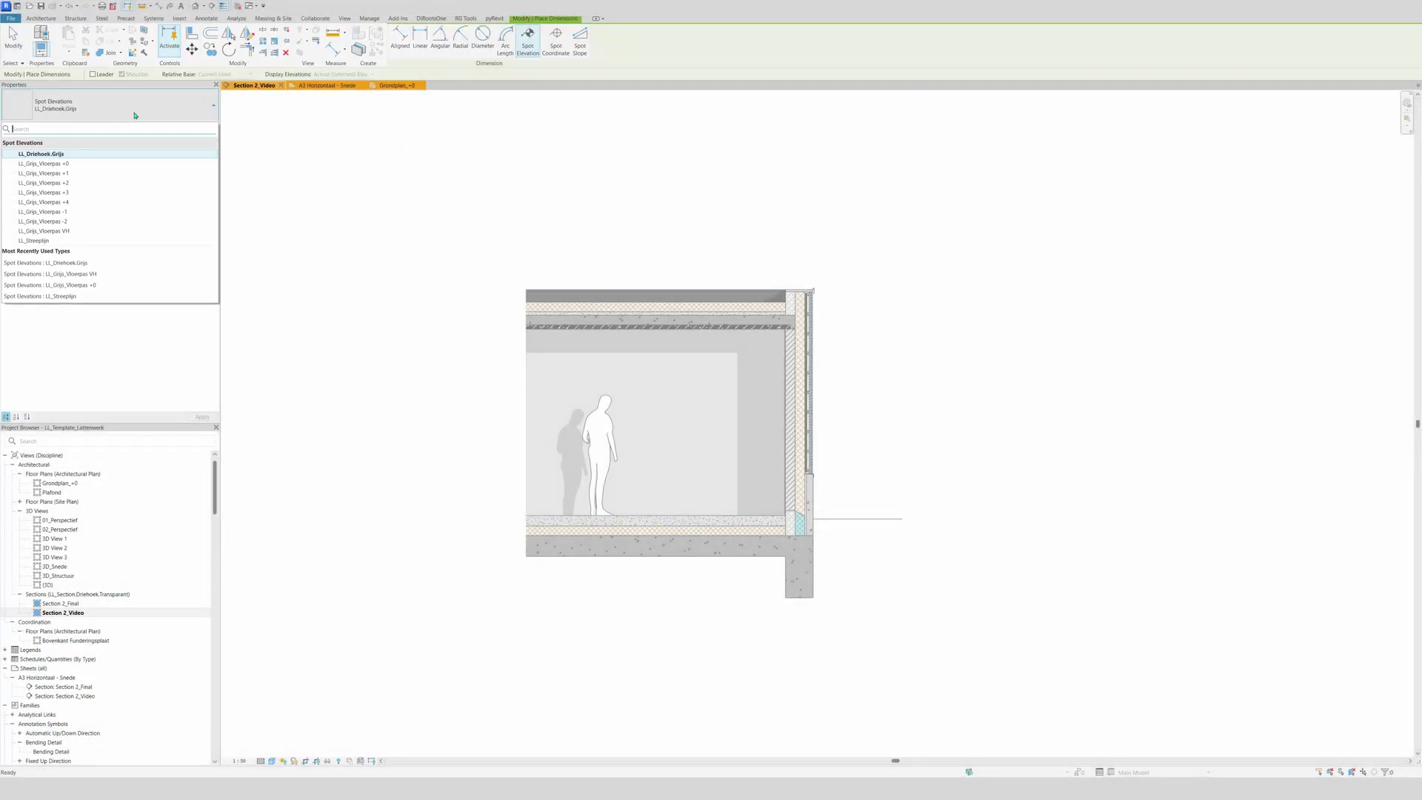
left_click(85, 166)
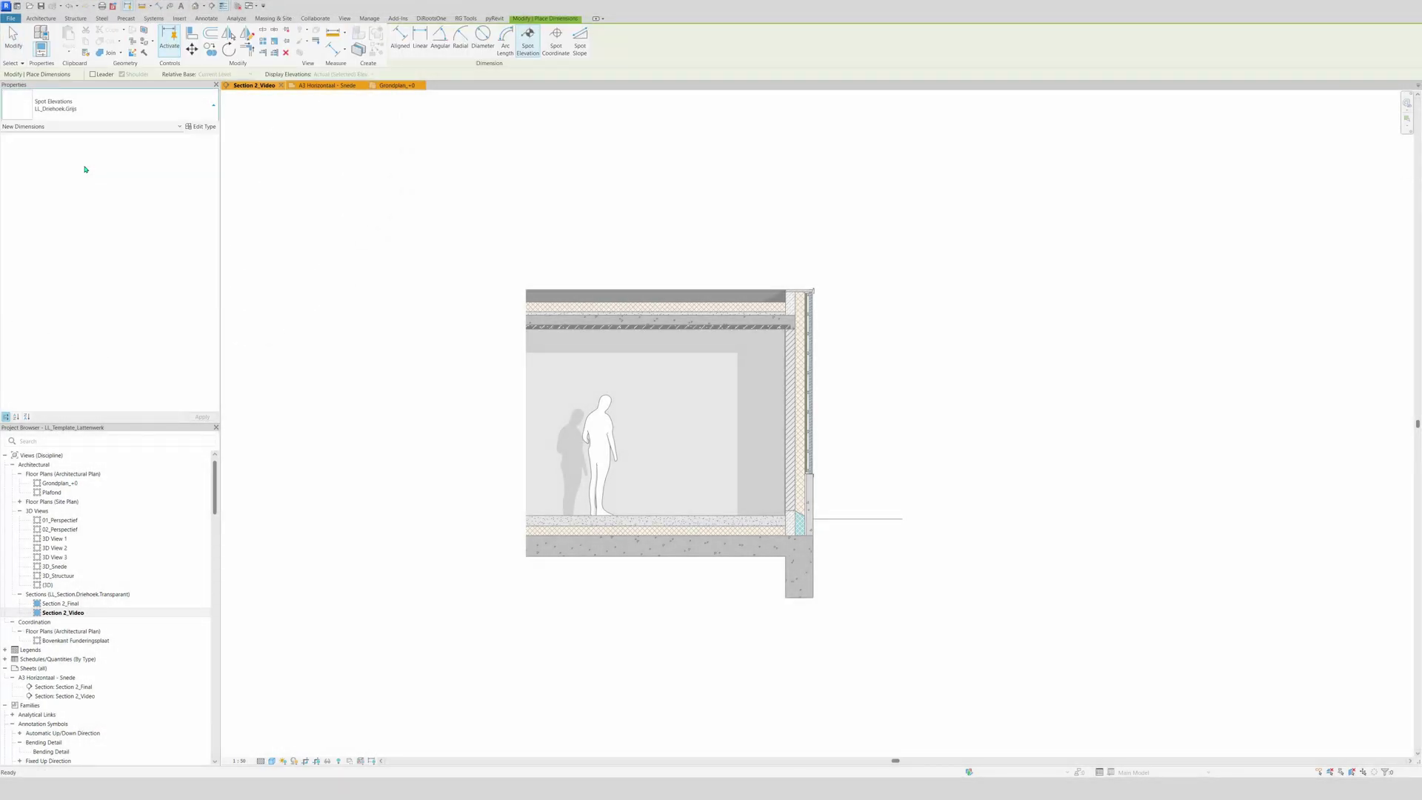
left_click(682, 512)
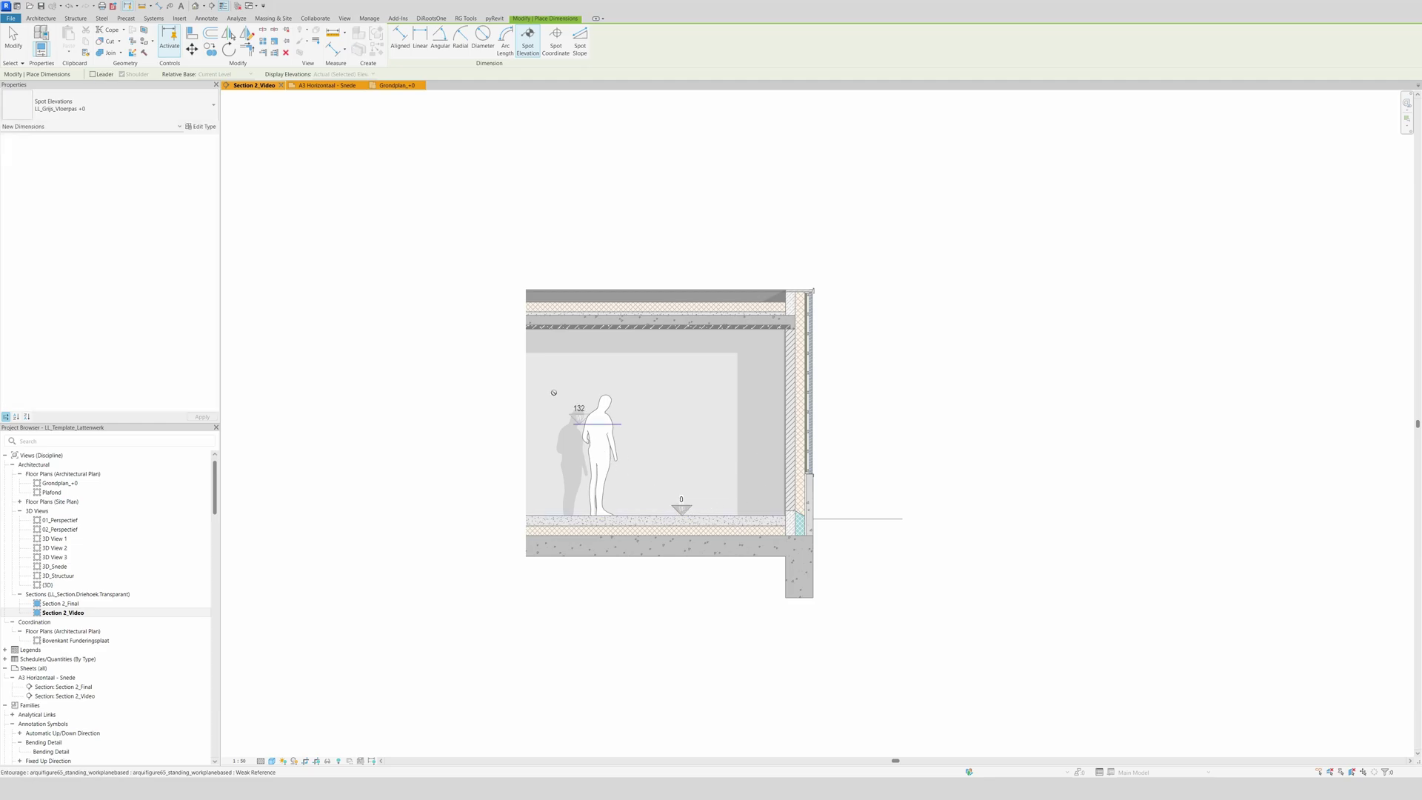
key("Escape")
key("Escape")
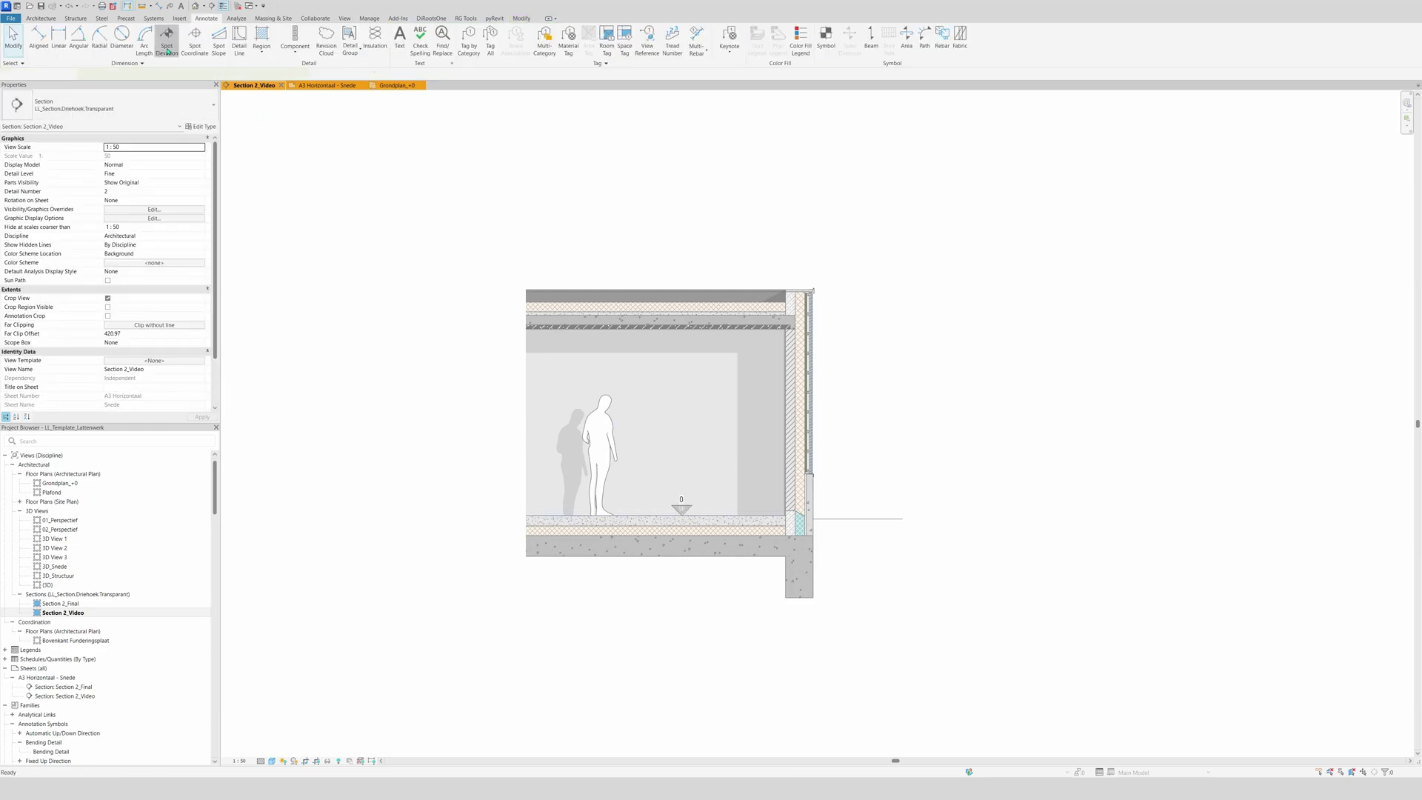
Place a spot elevation of type LL_Grijs_Vloerpas VH on the underside of the ceiling, above the floor's marker.
left_click(168, 48)
left_click(100, 108)
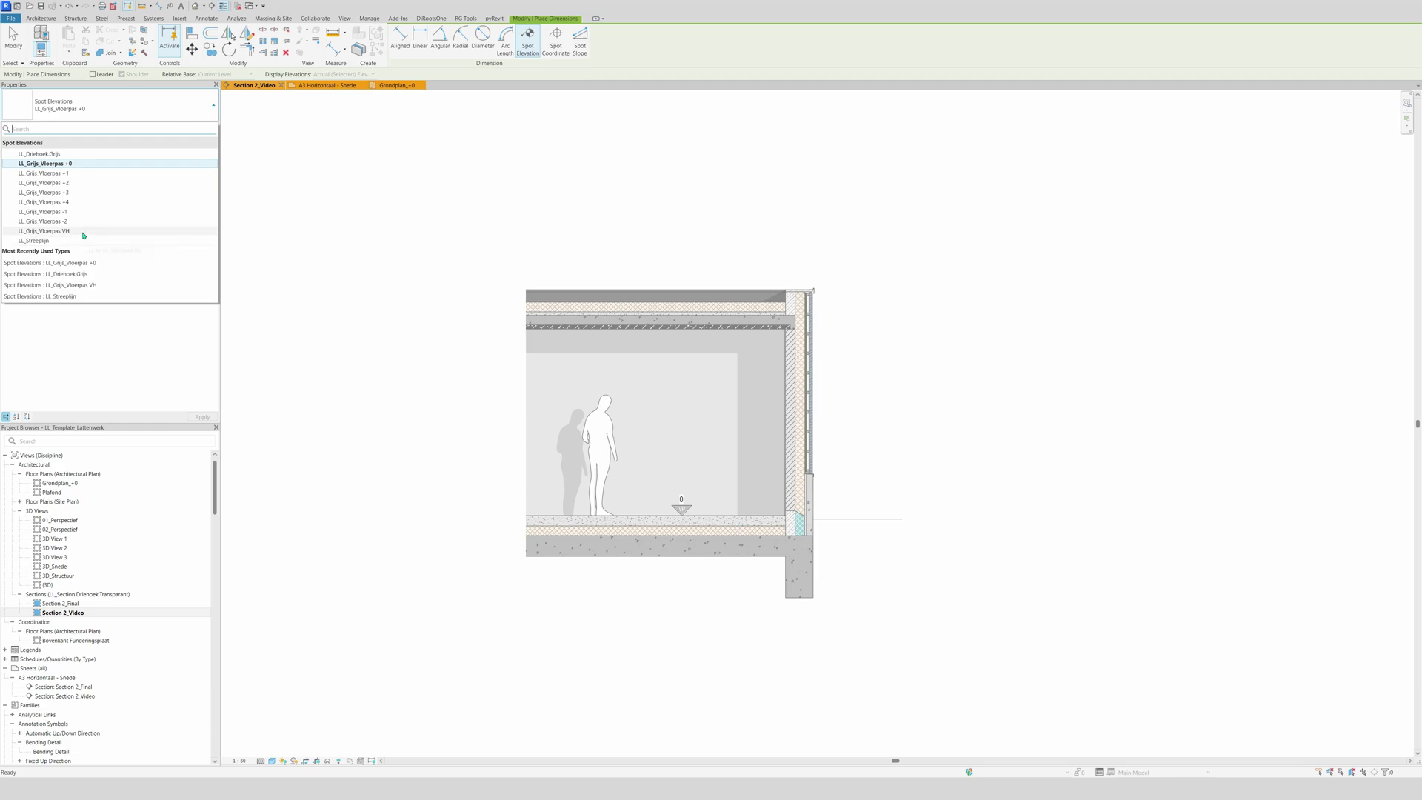
left_click(84, 232)
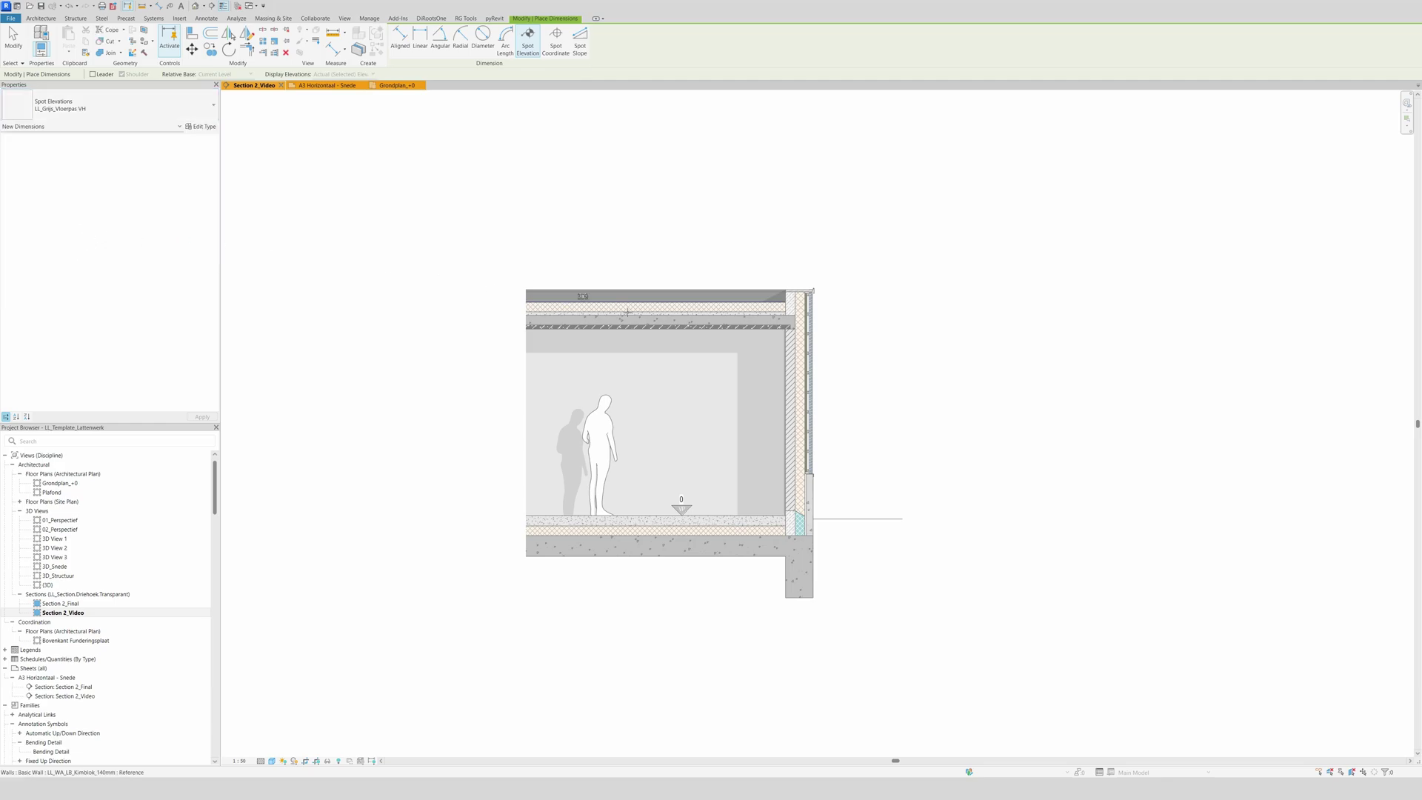
left_click(685, 331)
scroll(680, 316, "up", 2)
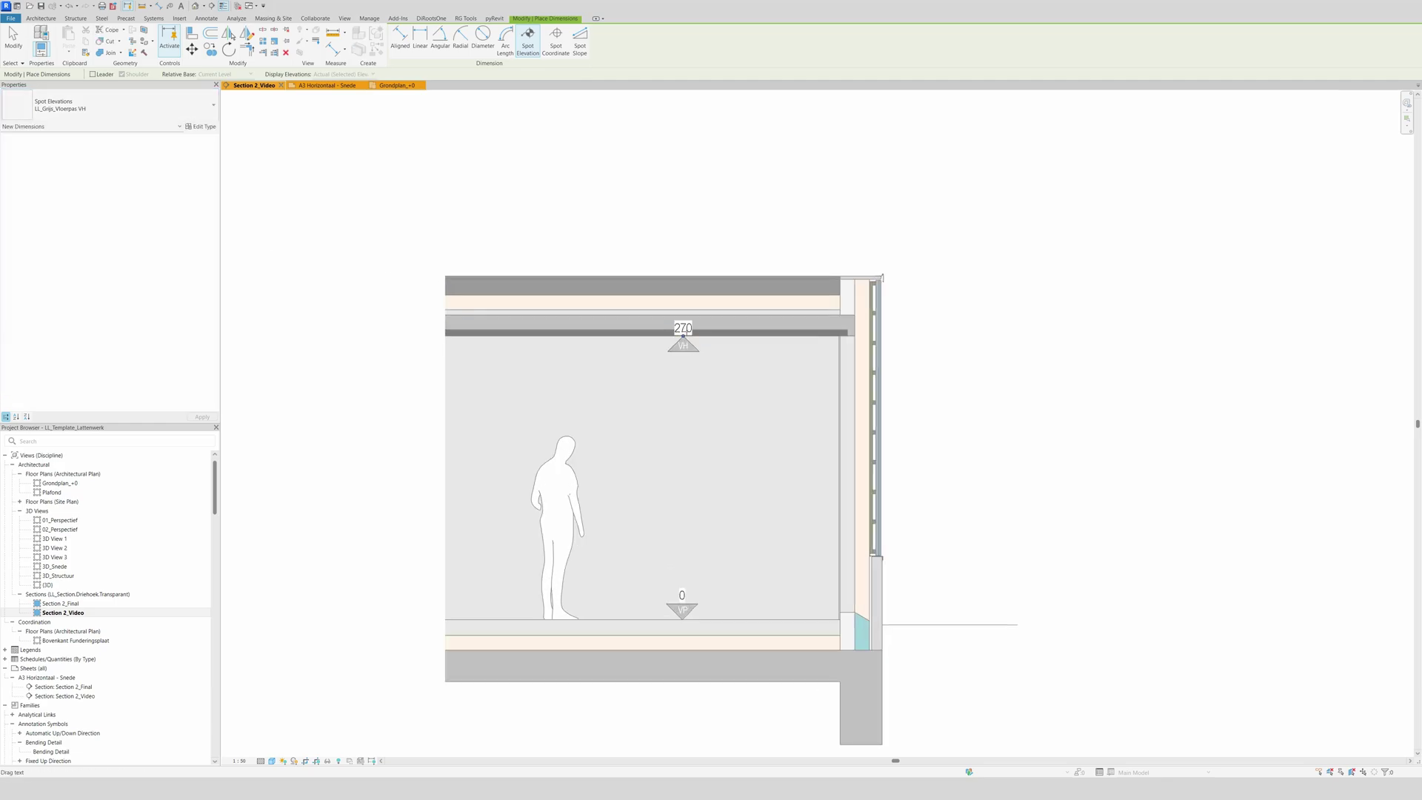
scroll(683, 335, "up", 2)
key("Escape")
Move the ceiling spot elevation's text below its triangle symbol.
left_click(682, 344)
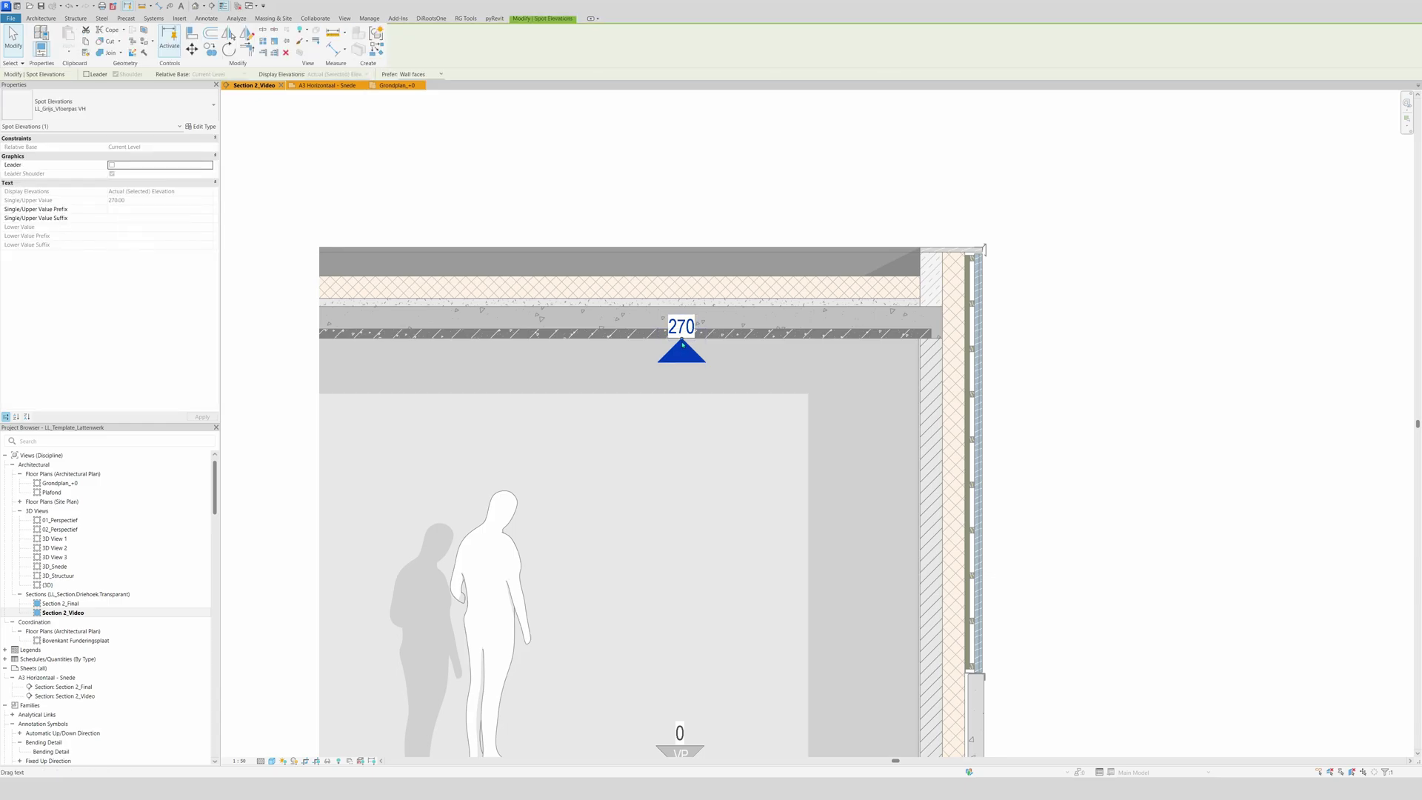
left_click_drag(682, 344, 683, 390)
key("Escape")
scroll(648, 411, "down", 2)
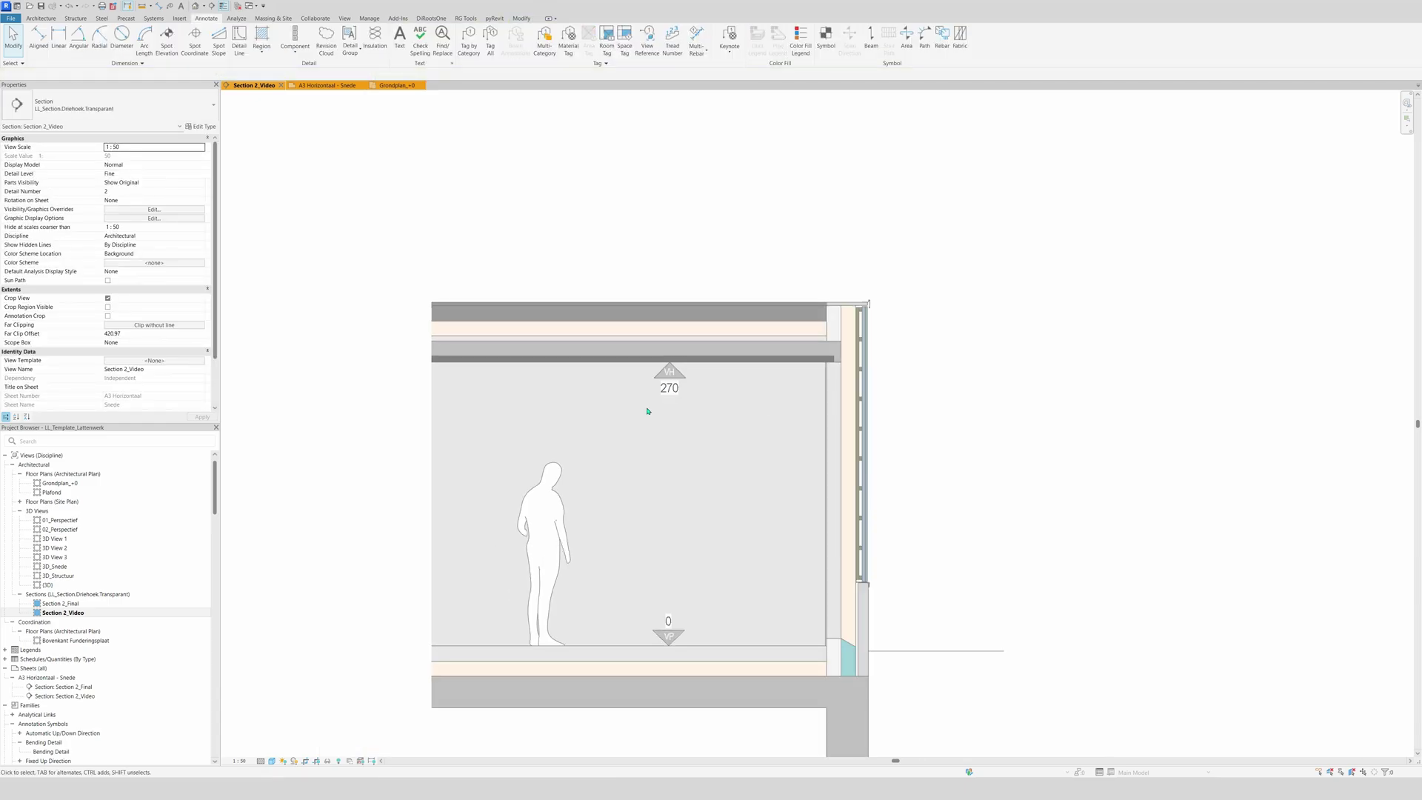
scroll(648, 411, "down", 1)
Place LL_Driehoek.Grijs spot elevations on the top edge of the roof and on the exterior ground line.
left_click(163, 50)
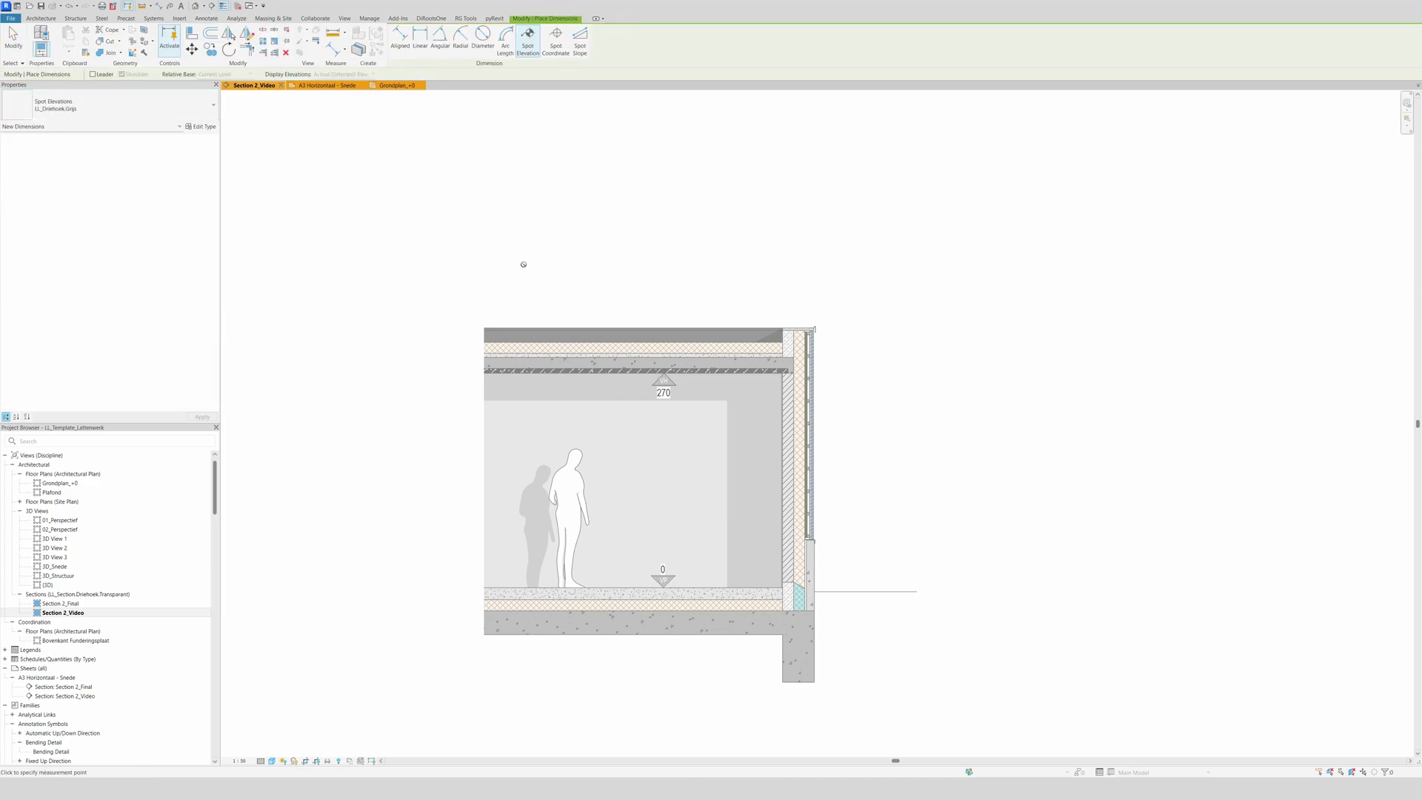
left_click(663, 344)
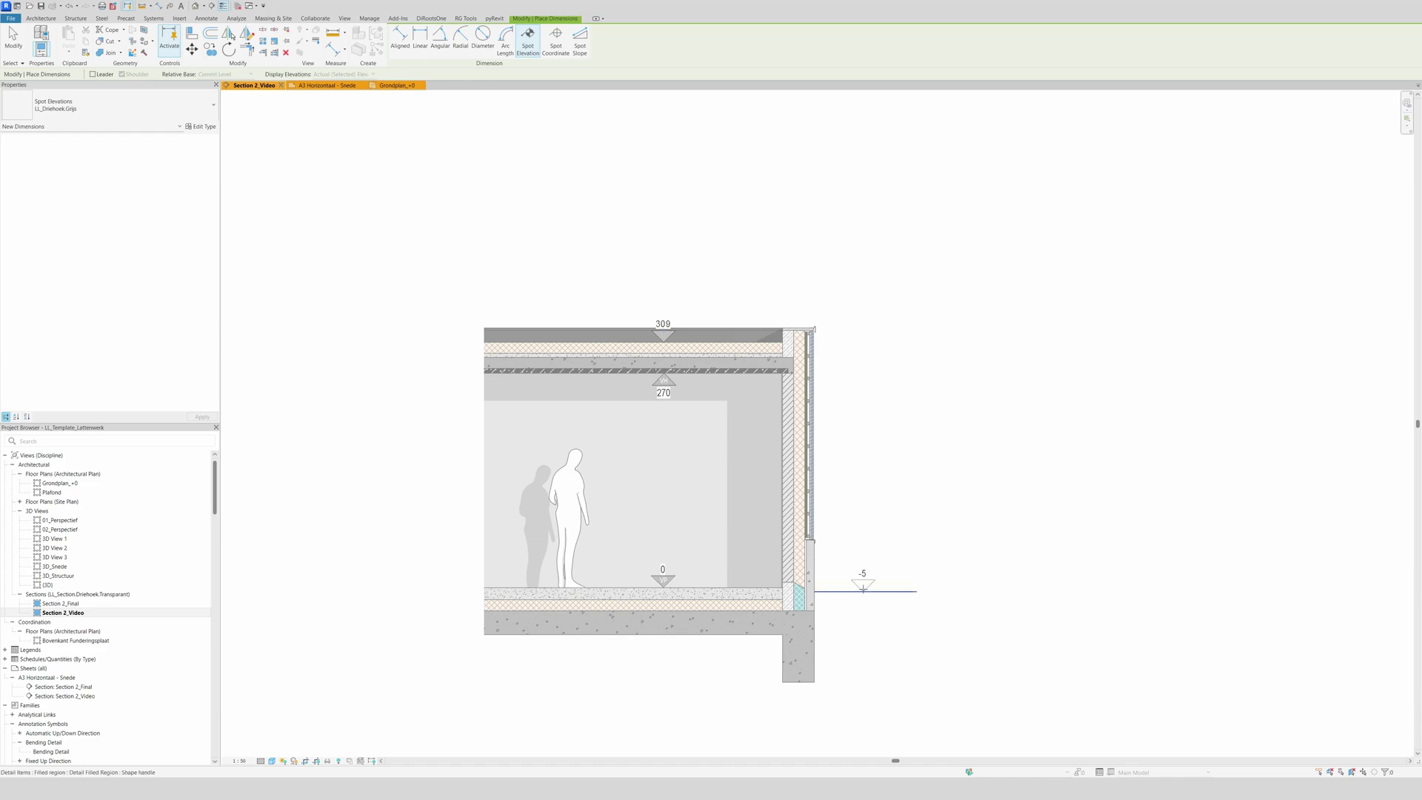
left_click(863, 587)
key("Escape")
scroll(864, 535, "down", 1)
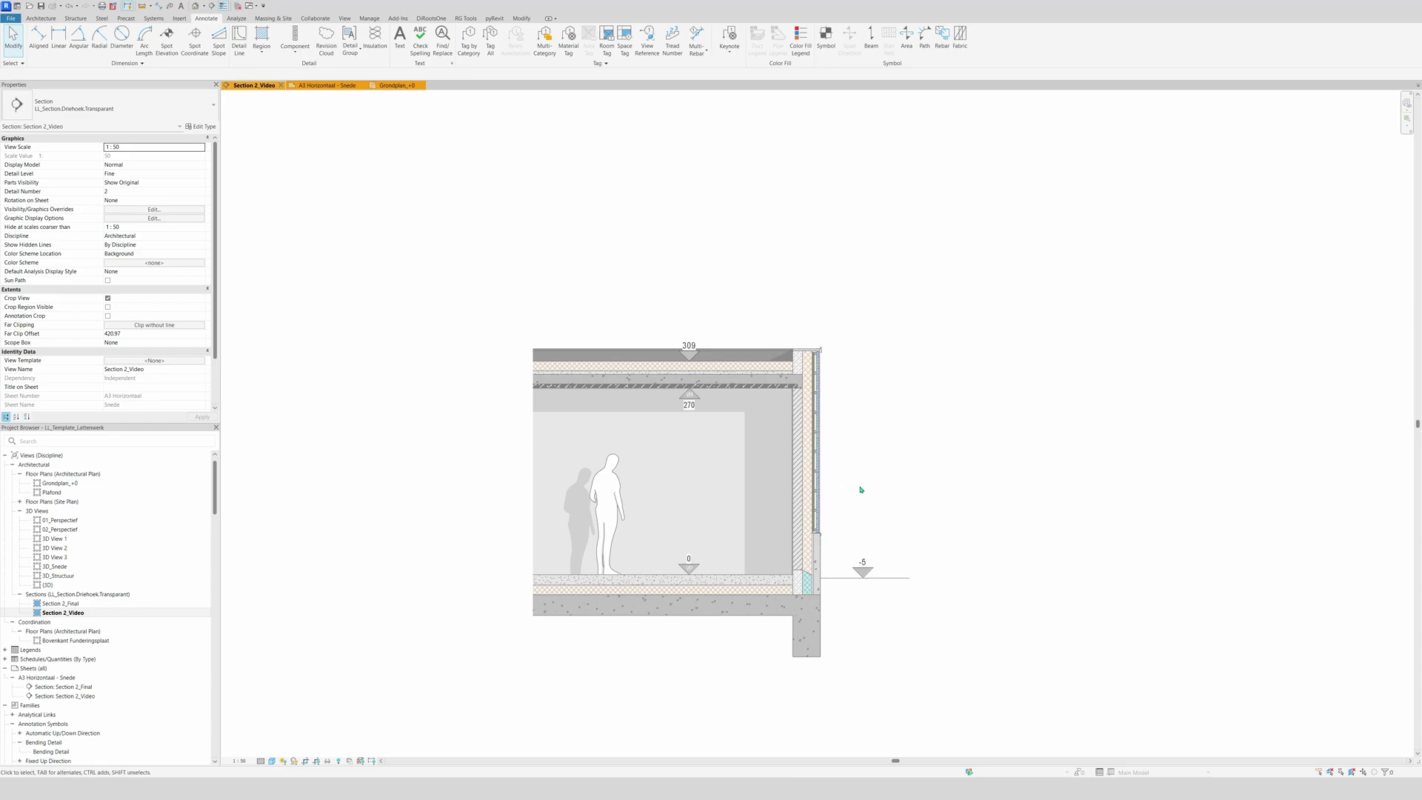
Place a vertical aligned dimension string of style LL_1.8mm through the roof, ceiling, finished floor and foundation slab levels, near the exterior wall.
key("d")
key("i")
left_click(761, 574)
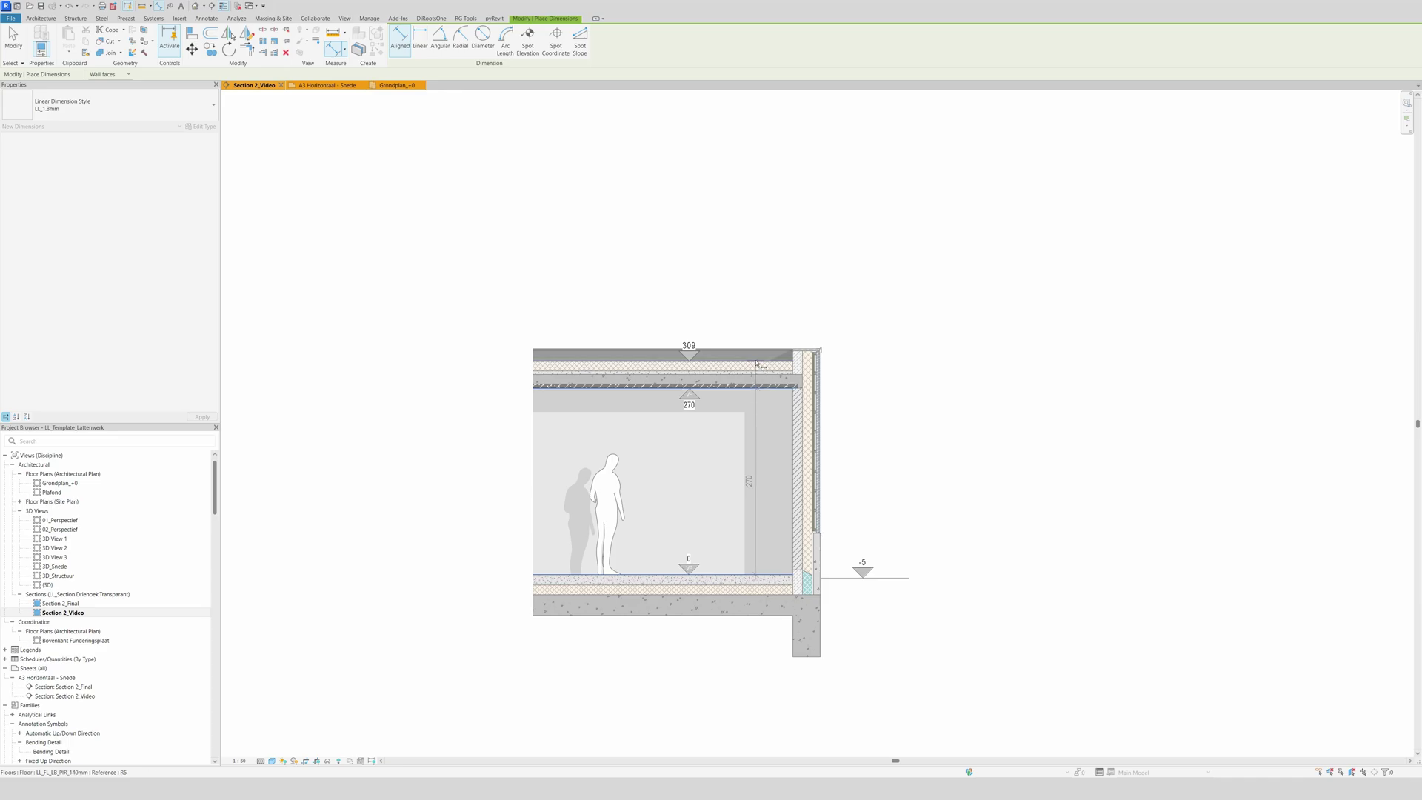
scroll(757, 363, "up", 2)
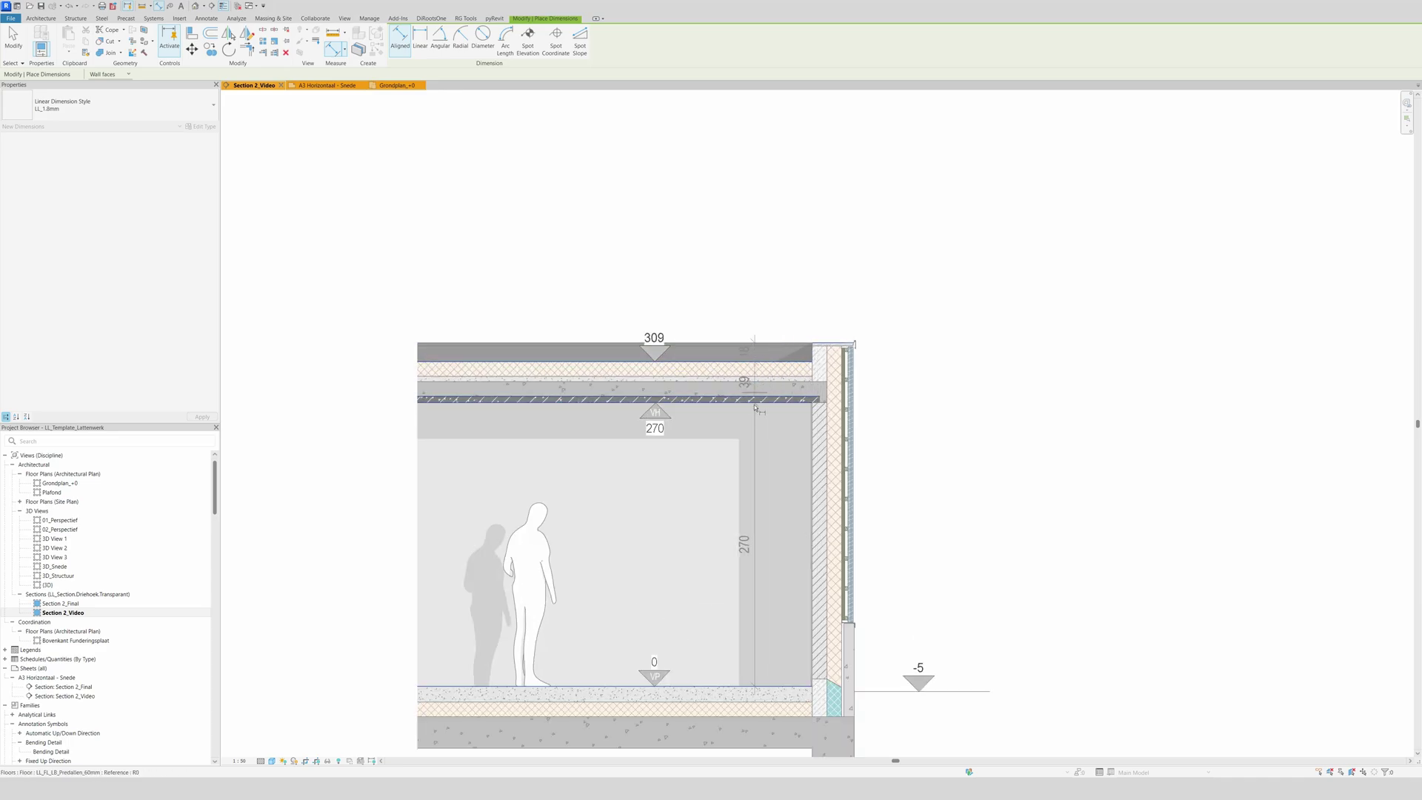
scroll(770, 448, "down", 1)
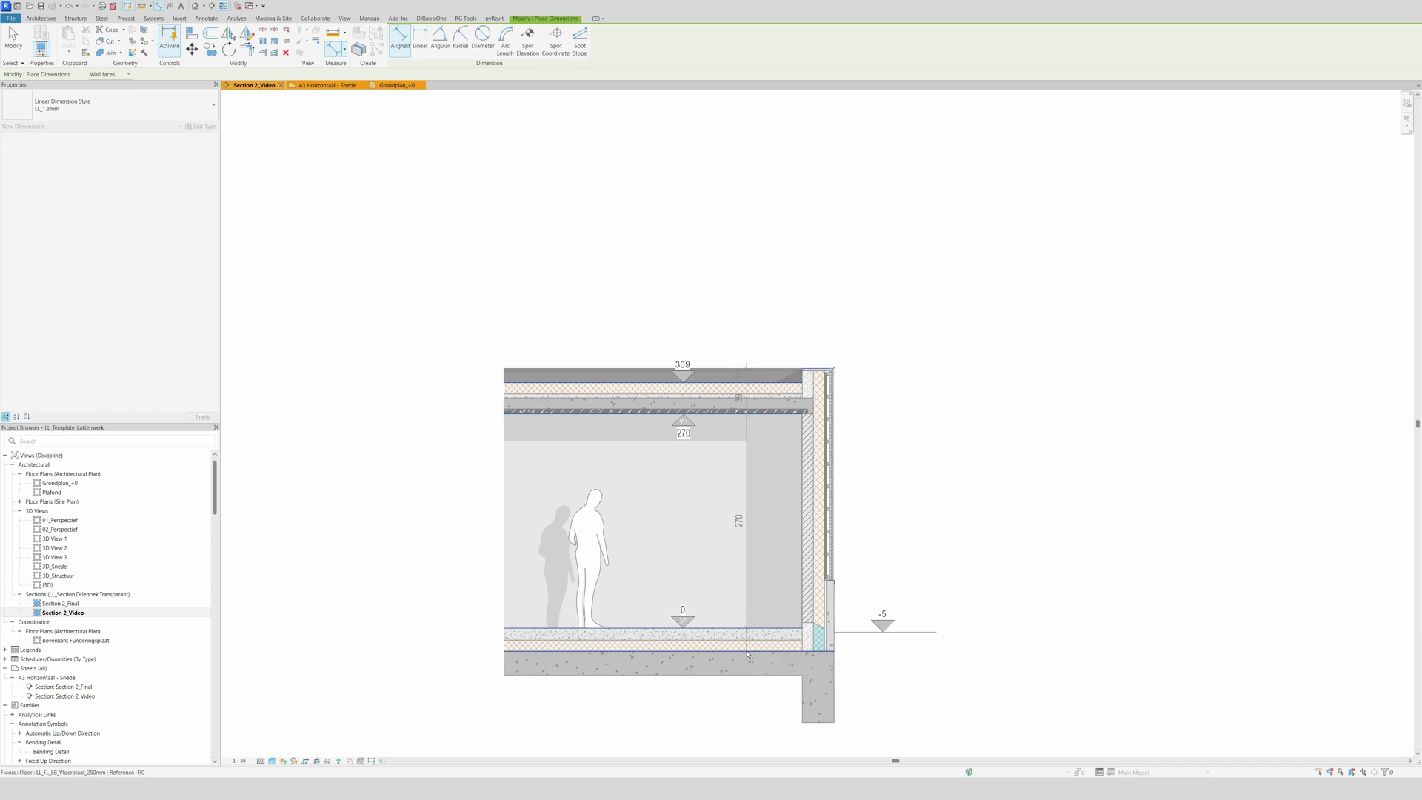
left_click(755, 674)
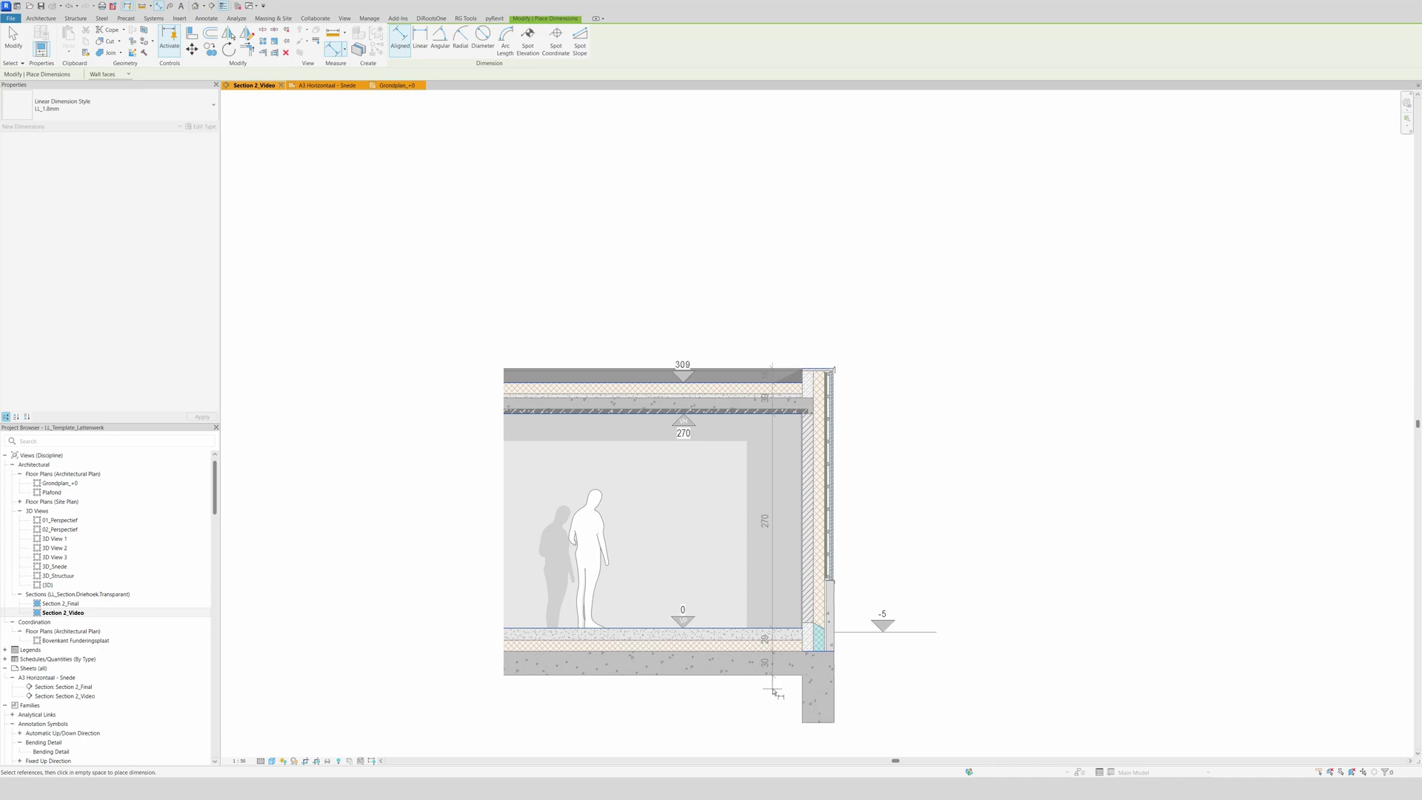
left_click(772, 692)
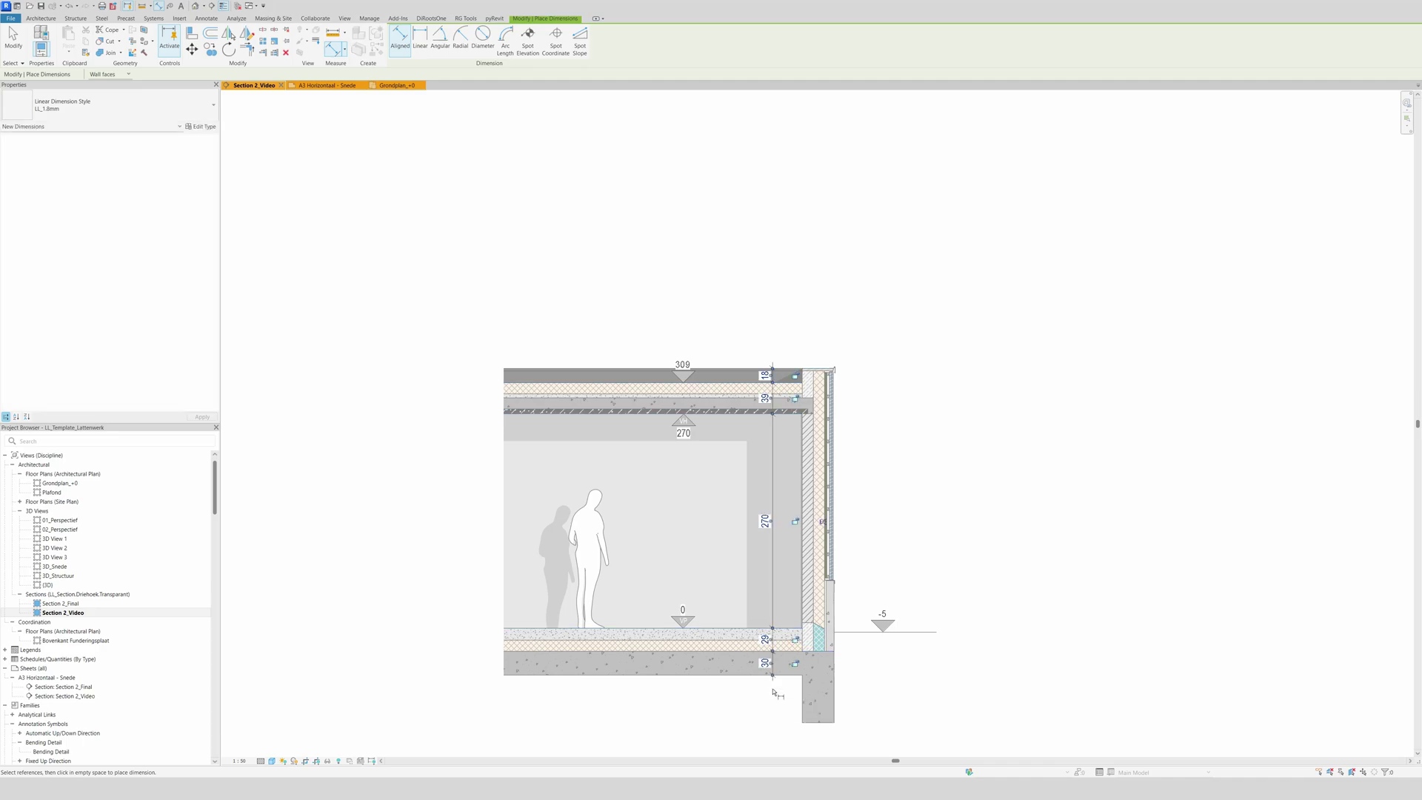
key("Escape")
Shift the floor, ceiling and roof spot elevations together toward the exterior wall, close to the vertical dimension string.
left_click(682, 621)
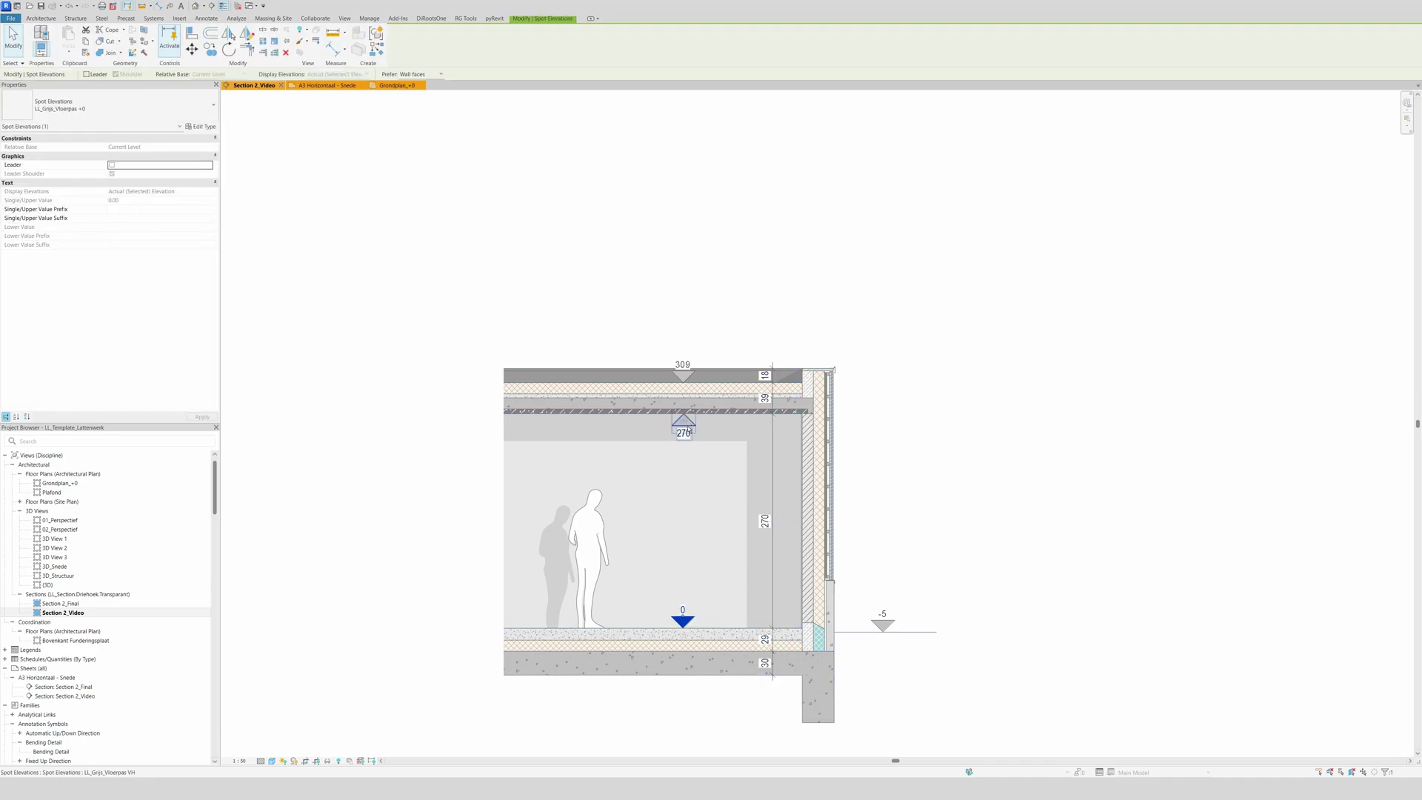
left_click(684, 428, "ctrl")
left_click(683, 374, "ctrl")
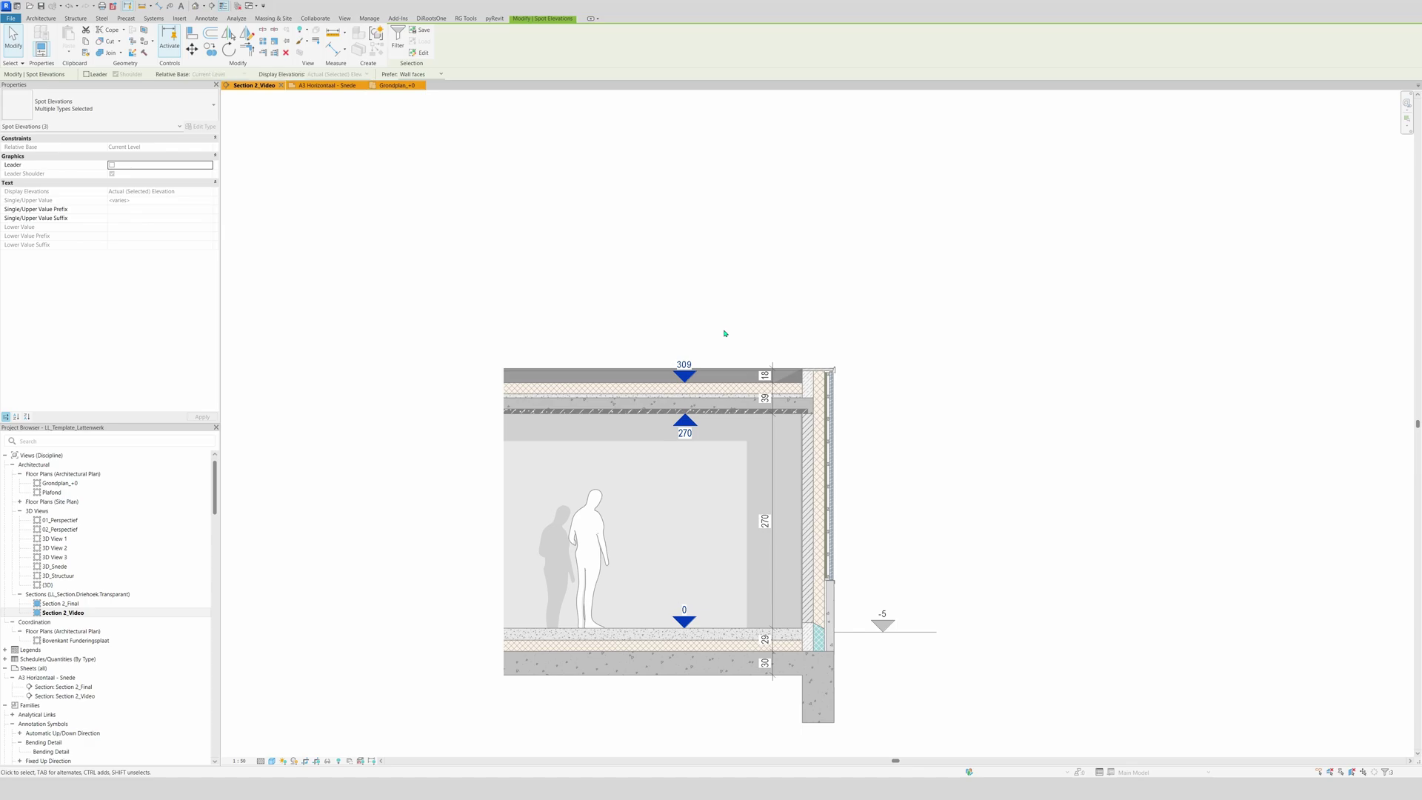
key("Right")
key("Right")
key("Right")
key("Right")
key("Right")
key("Right")
key("Right")
key("Right")
key("Right")
key("Right")
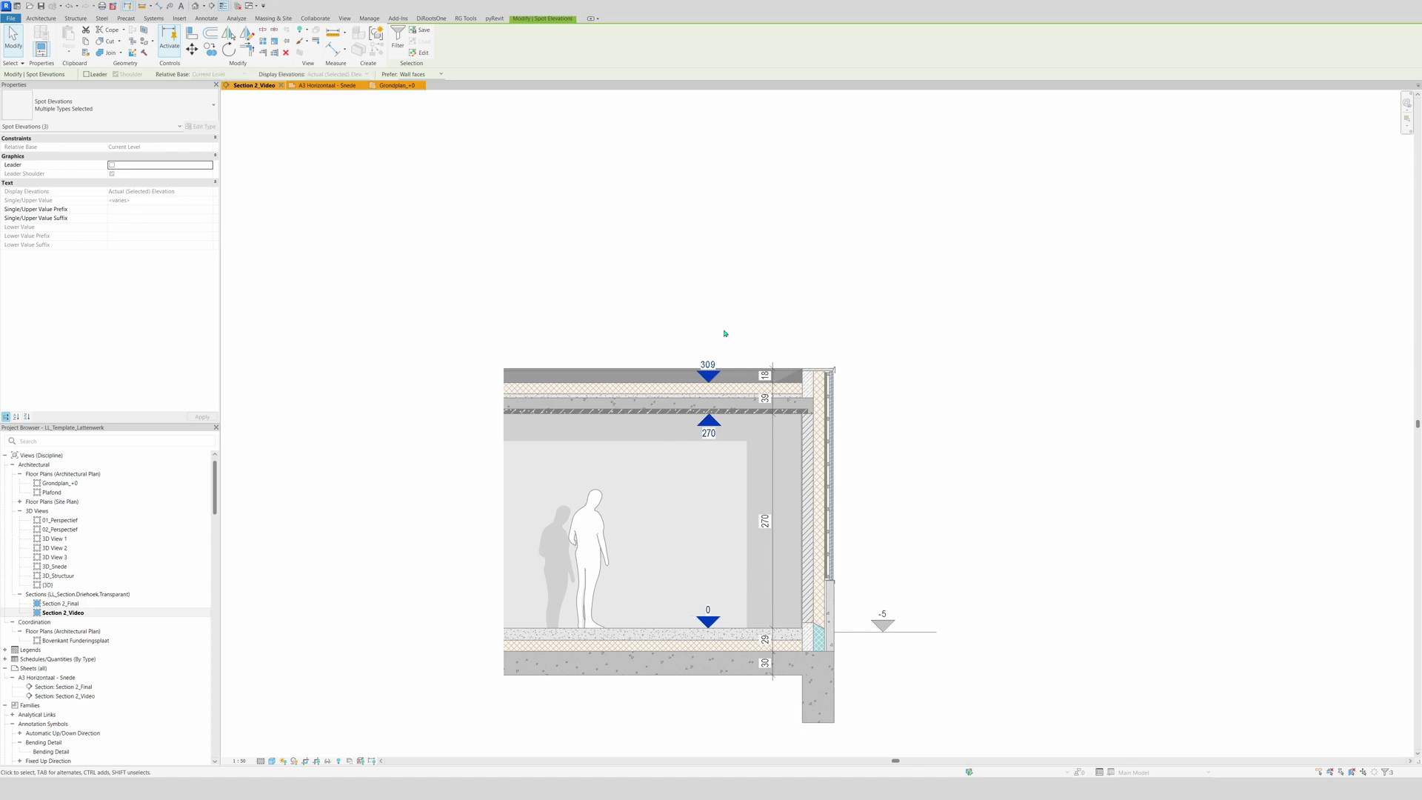
key("Right")
key("Right")
key("Right")
key("Right")
key("Right")
key("Right")
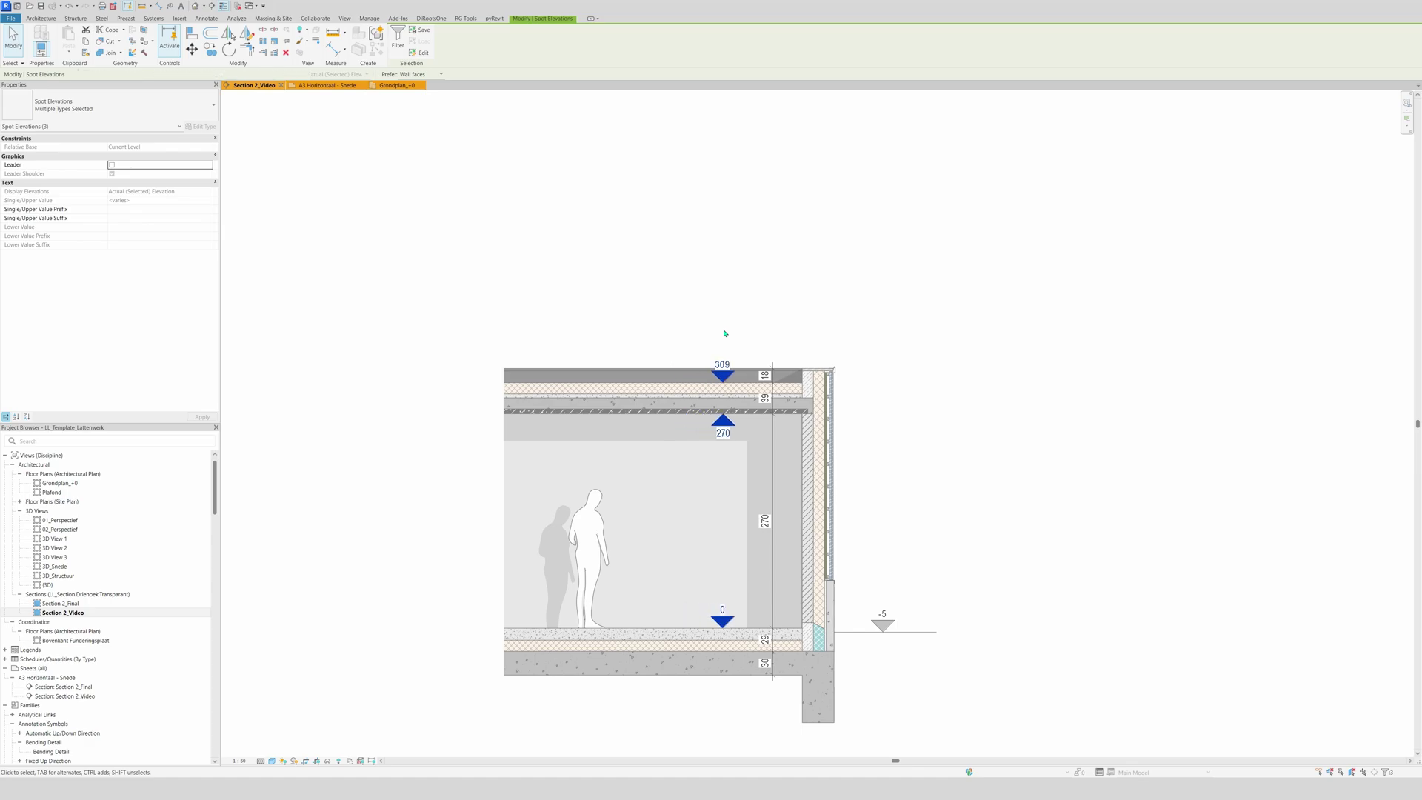
key("Left")
key("Left")
key("Left")
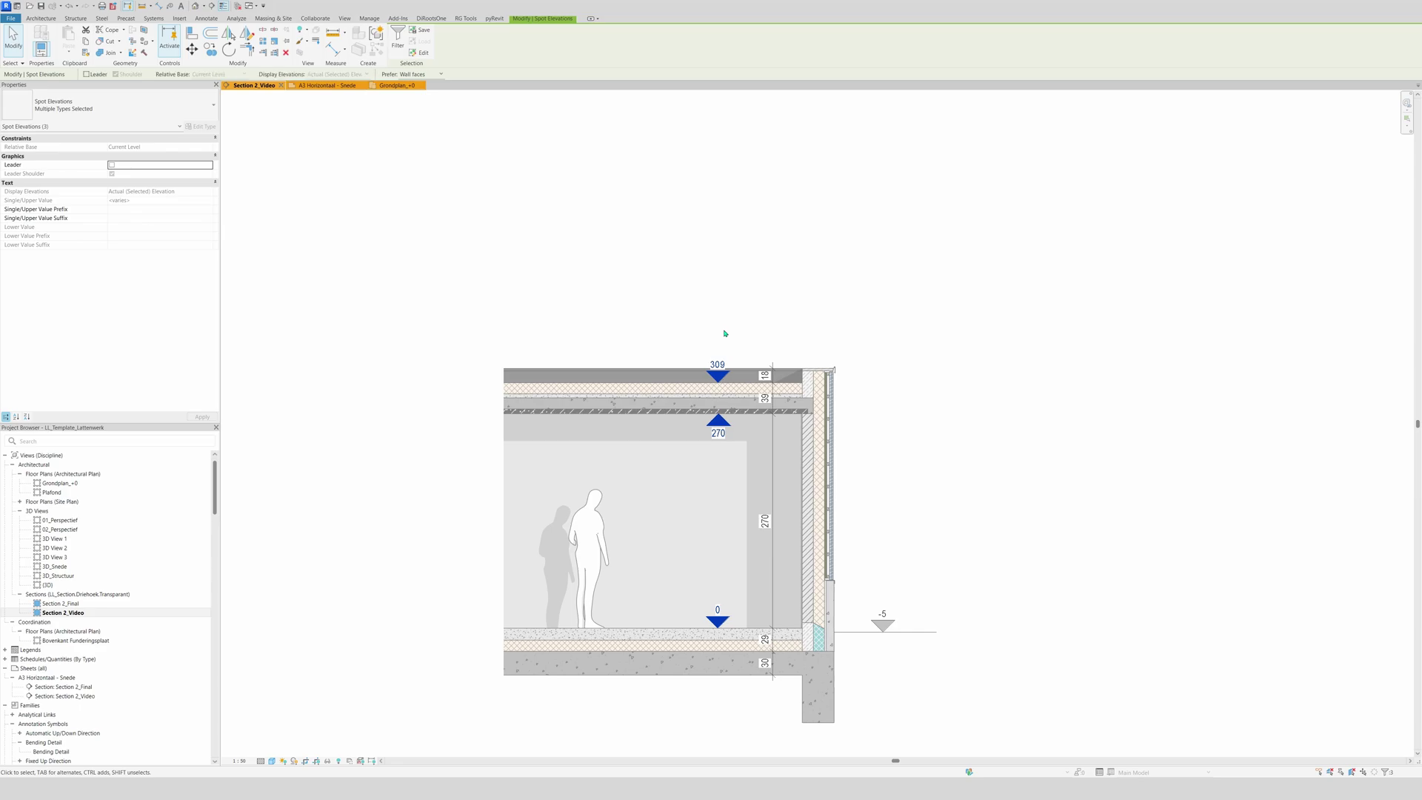
key("Escape")
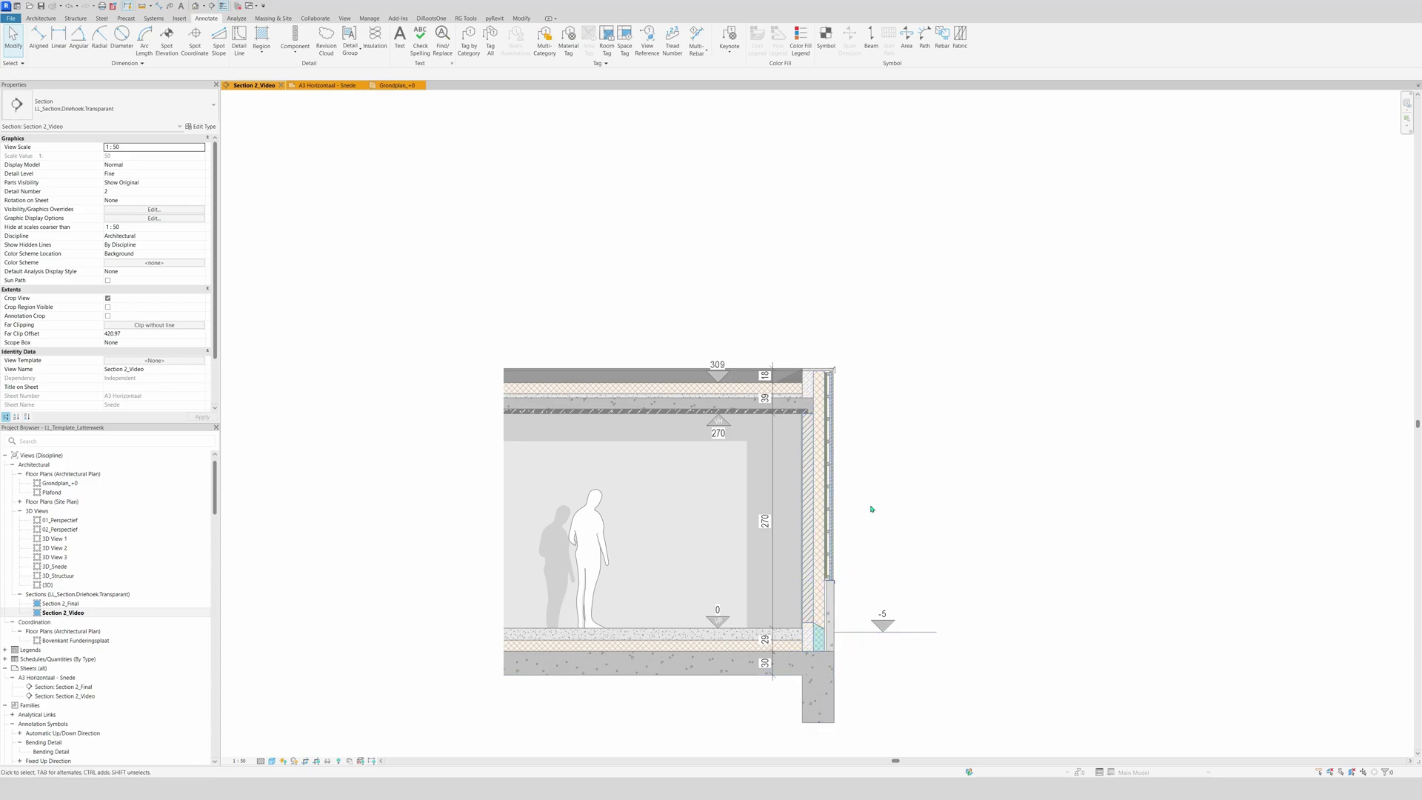
Draw a chained LL_Lijn.Type_EPDM detail line, offset 0.40, up the foundation face, under the concrete panel, around the teal insulation and over the wall's base block.
scroll(840, 664, "up", 1)
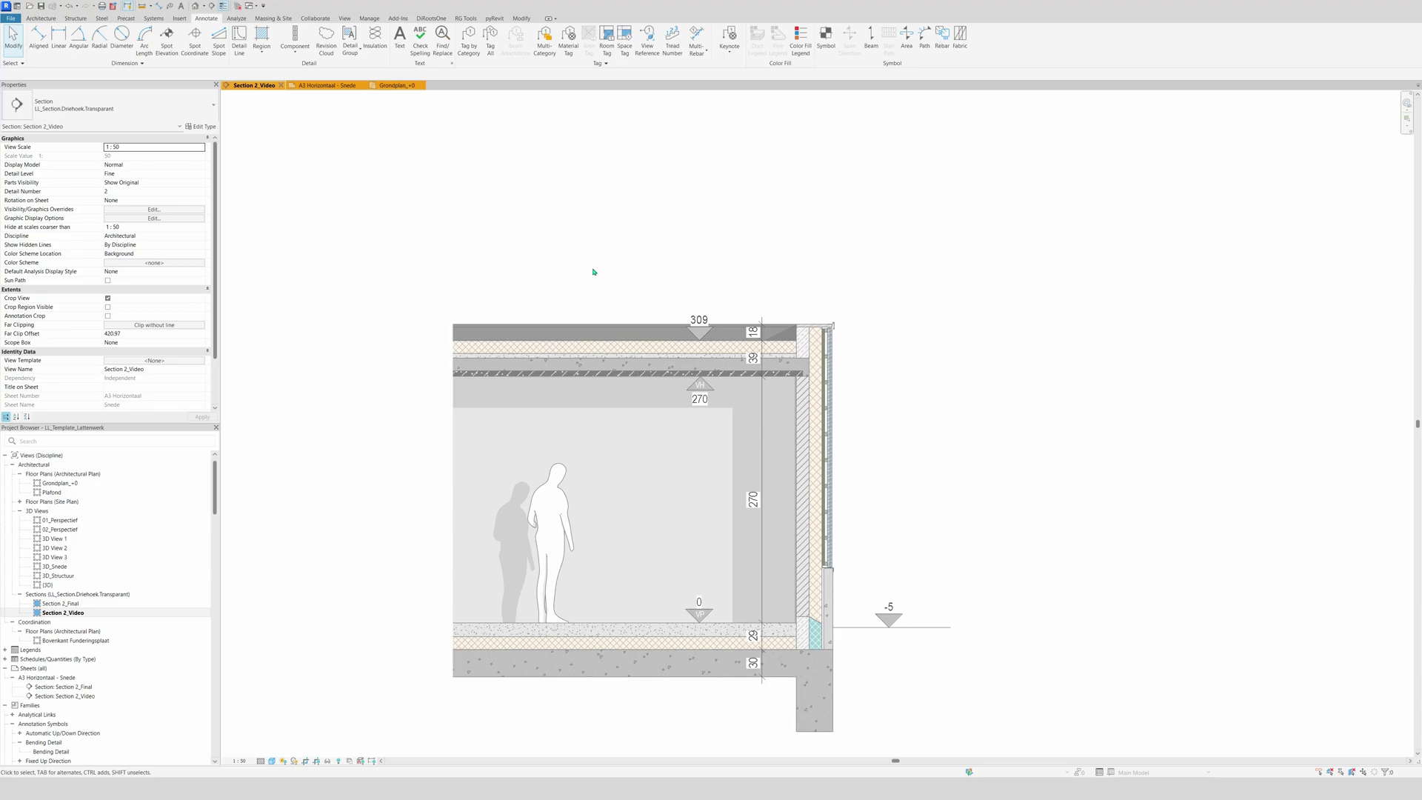
key("d")
key("l")
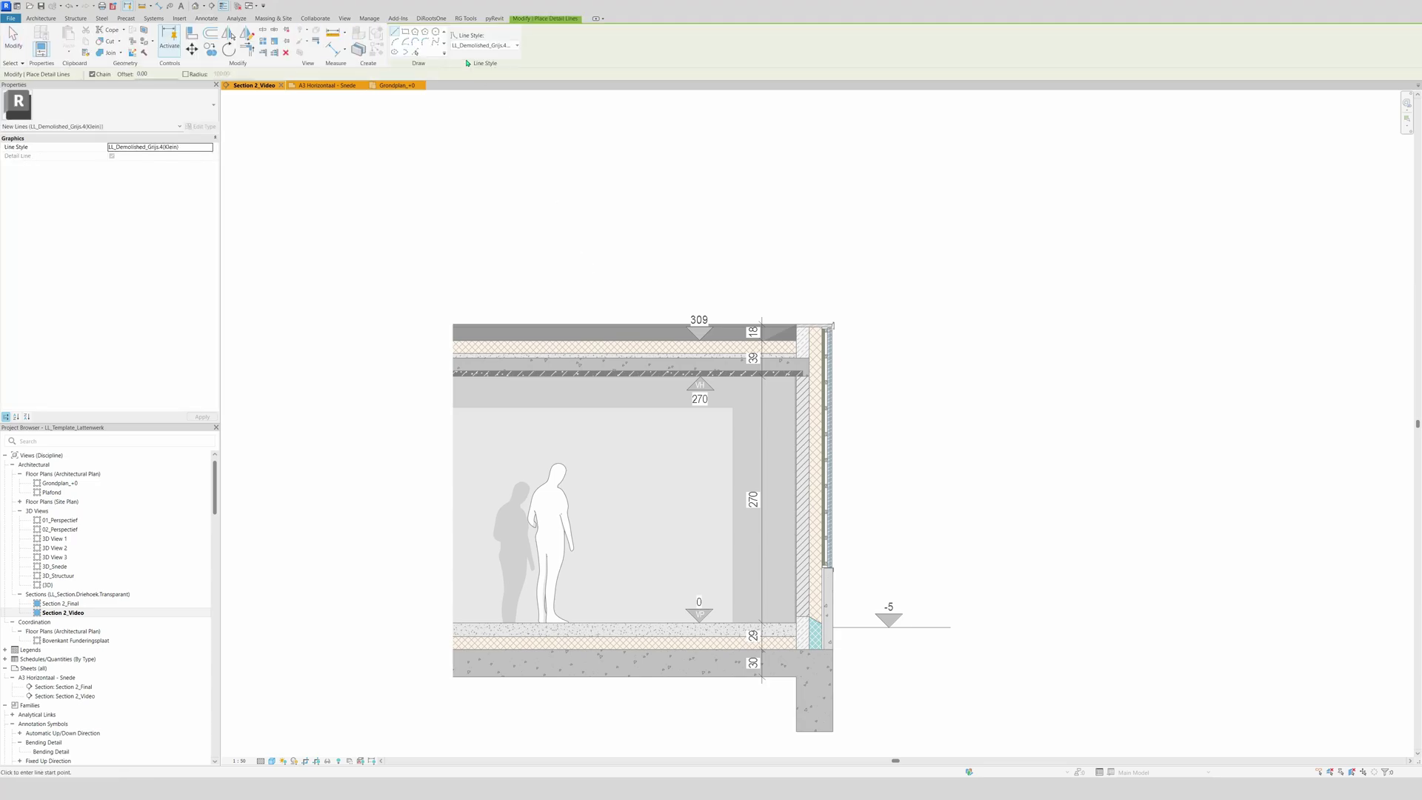
left_click(485, 46)
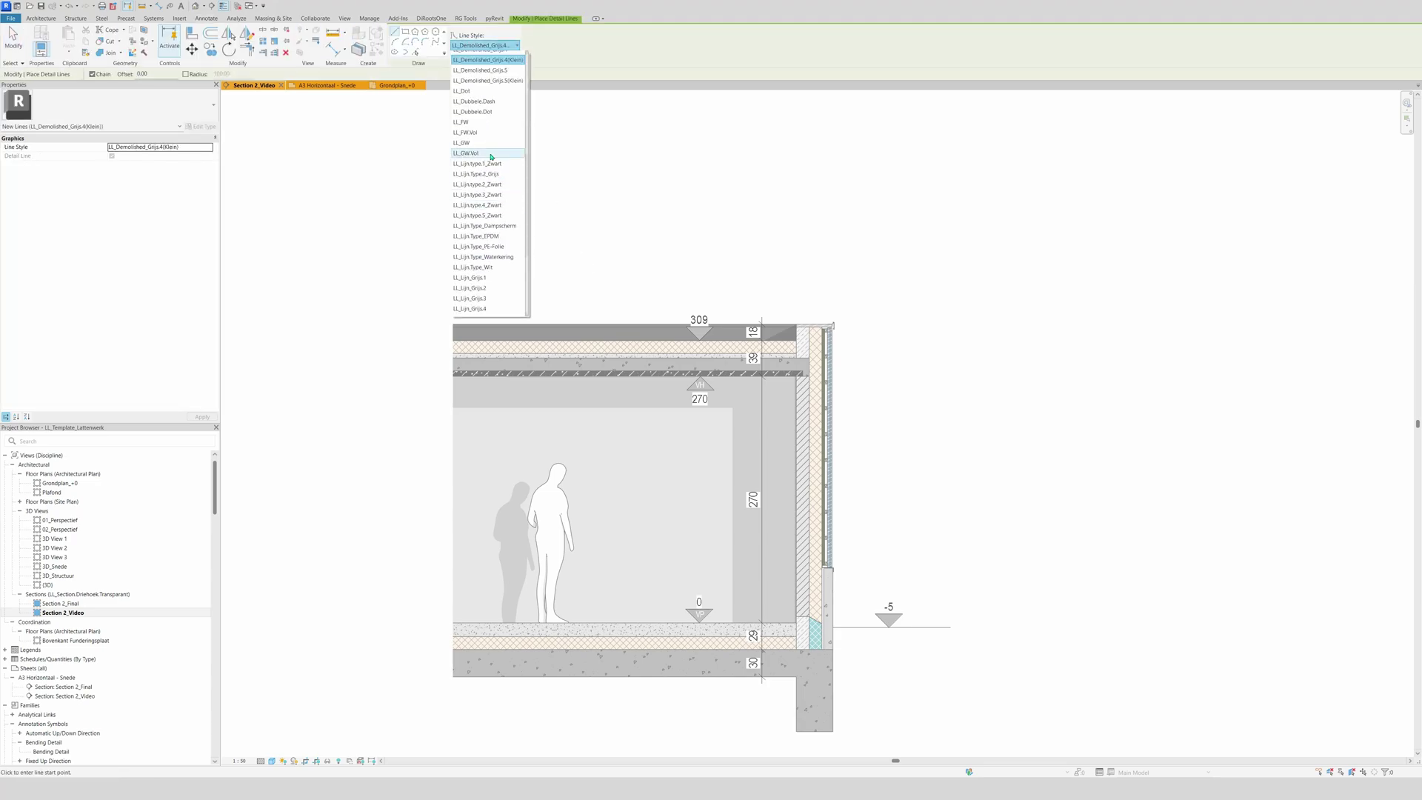
left_click(504, 236)
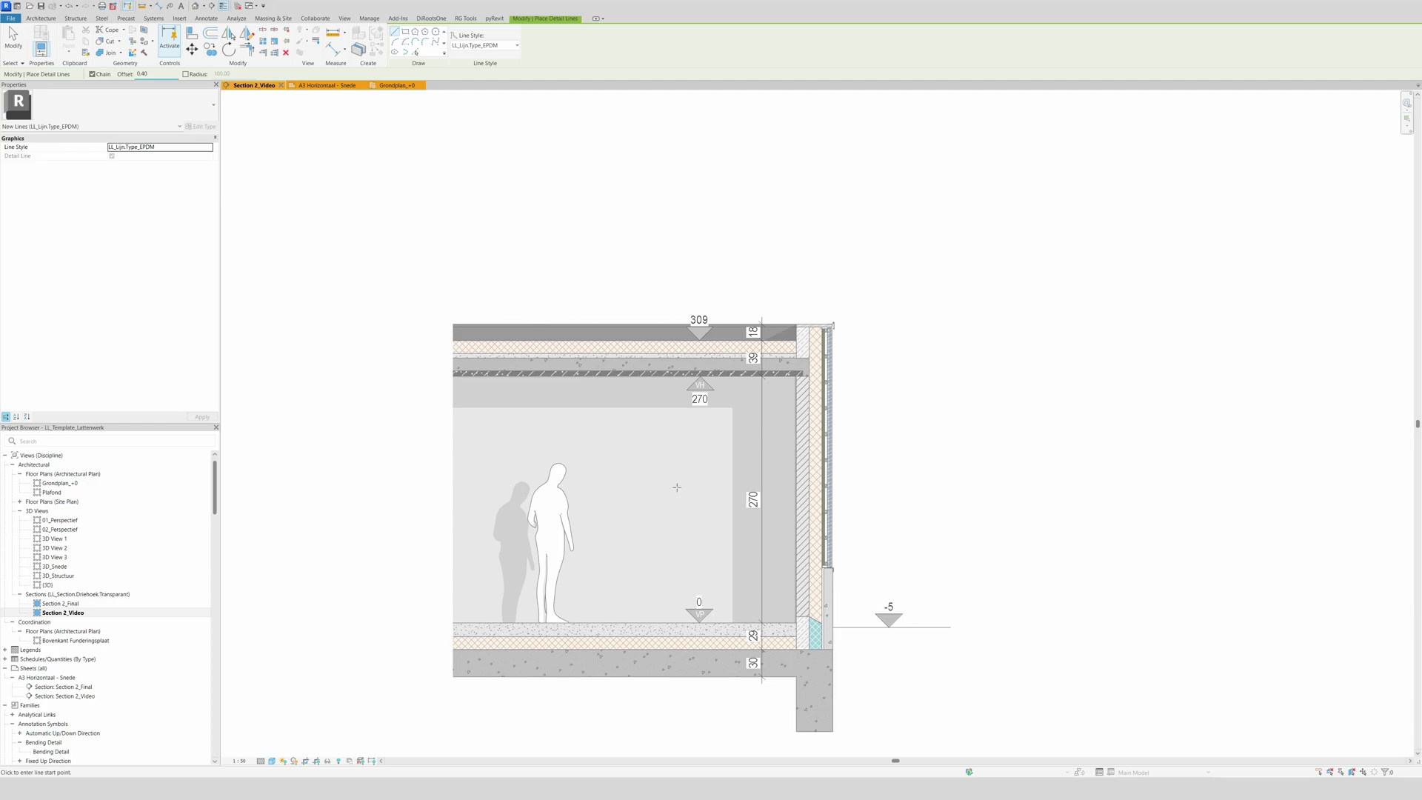
scroll(835, 703, "up", 2)
left_click(832, 687)
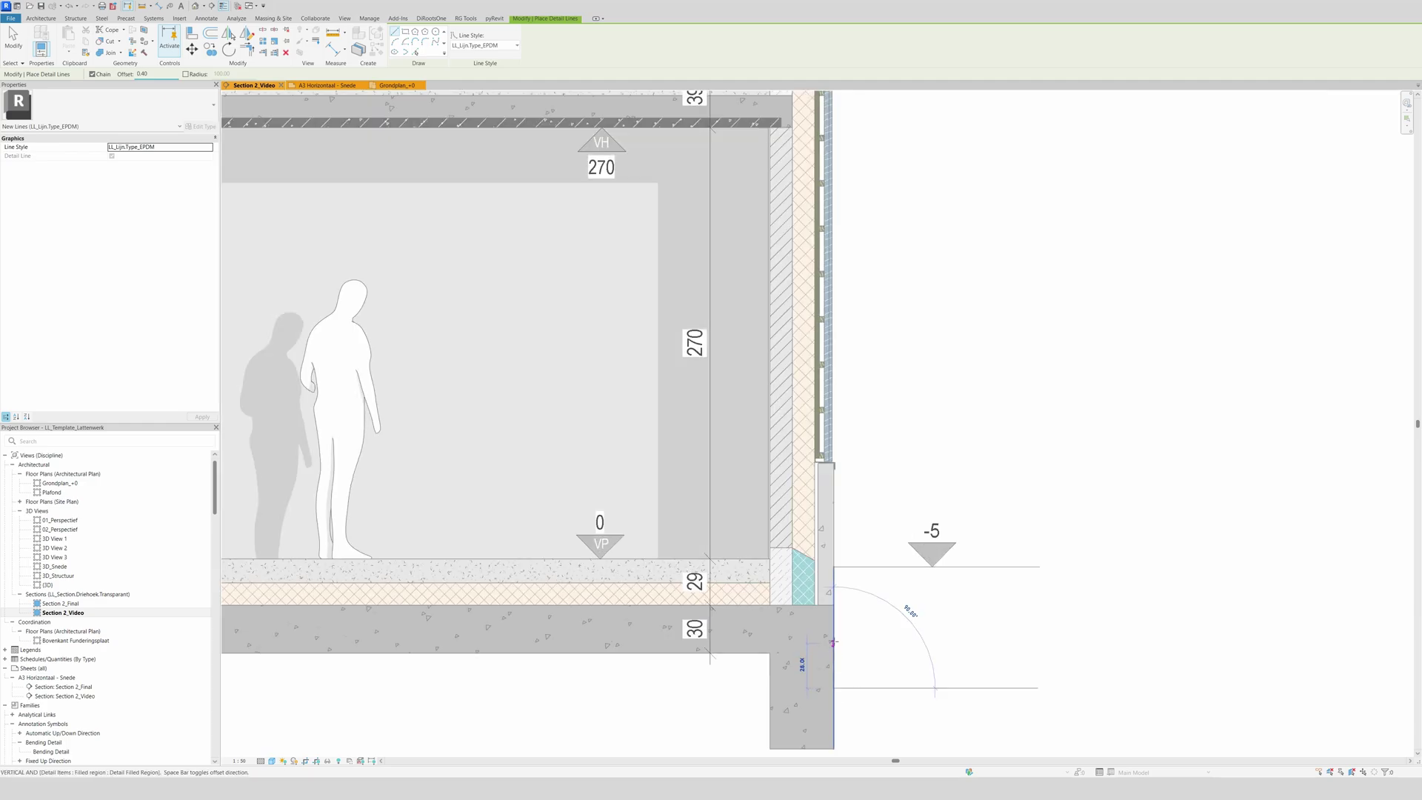
scroll(833, 628, "up", 4)
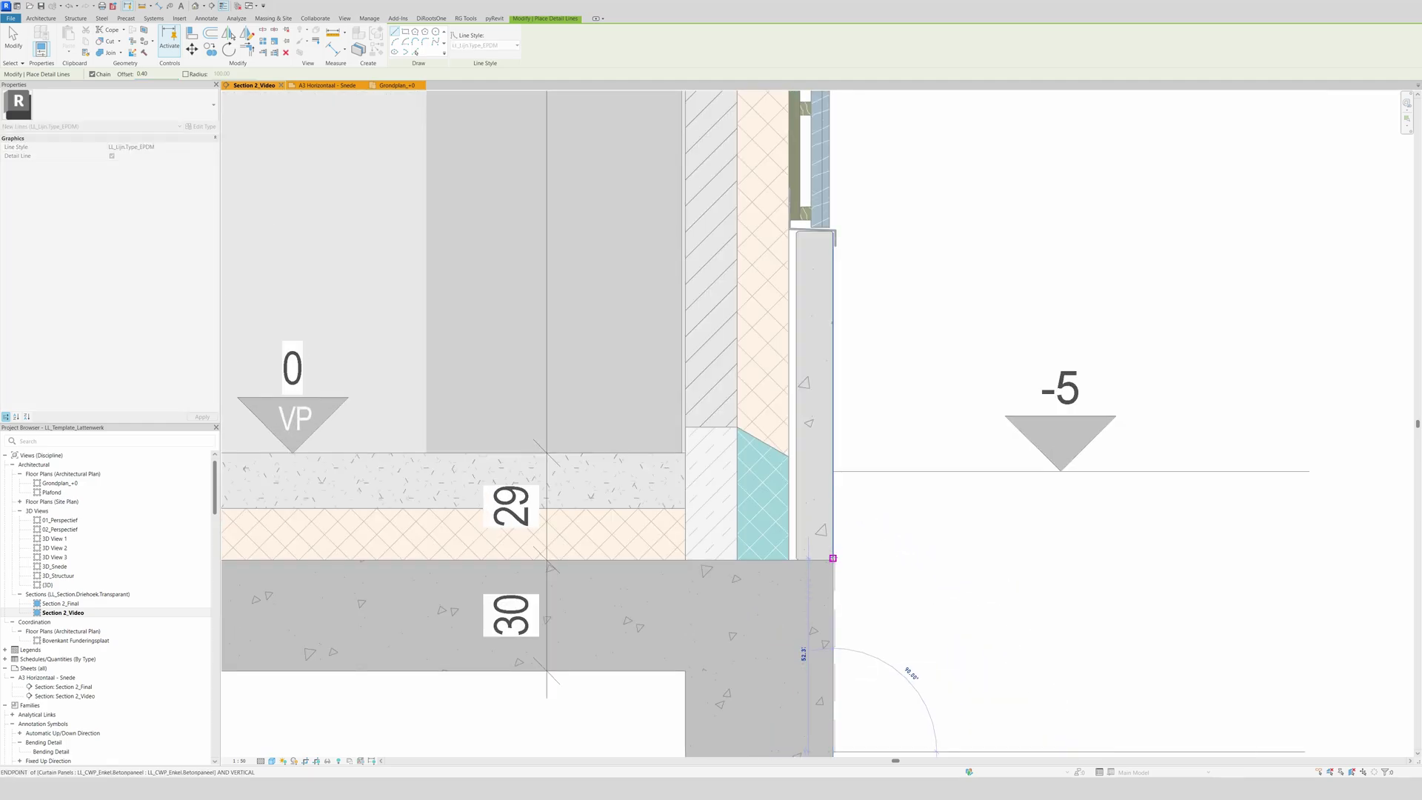
scroll(832, 560, "up", 4)
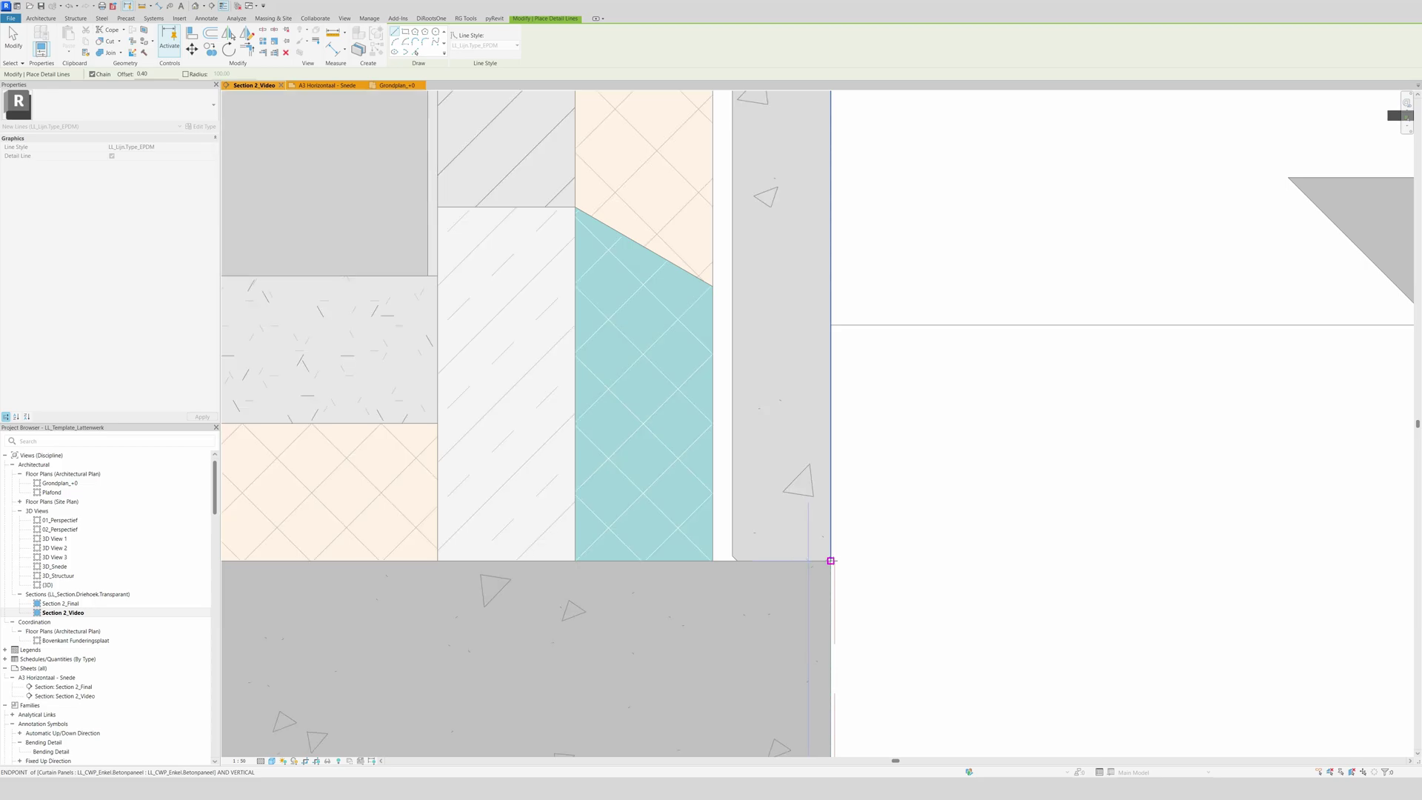
left_click(832, 560)
left_click(717, 557)
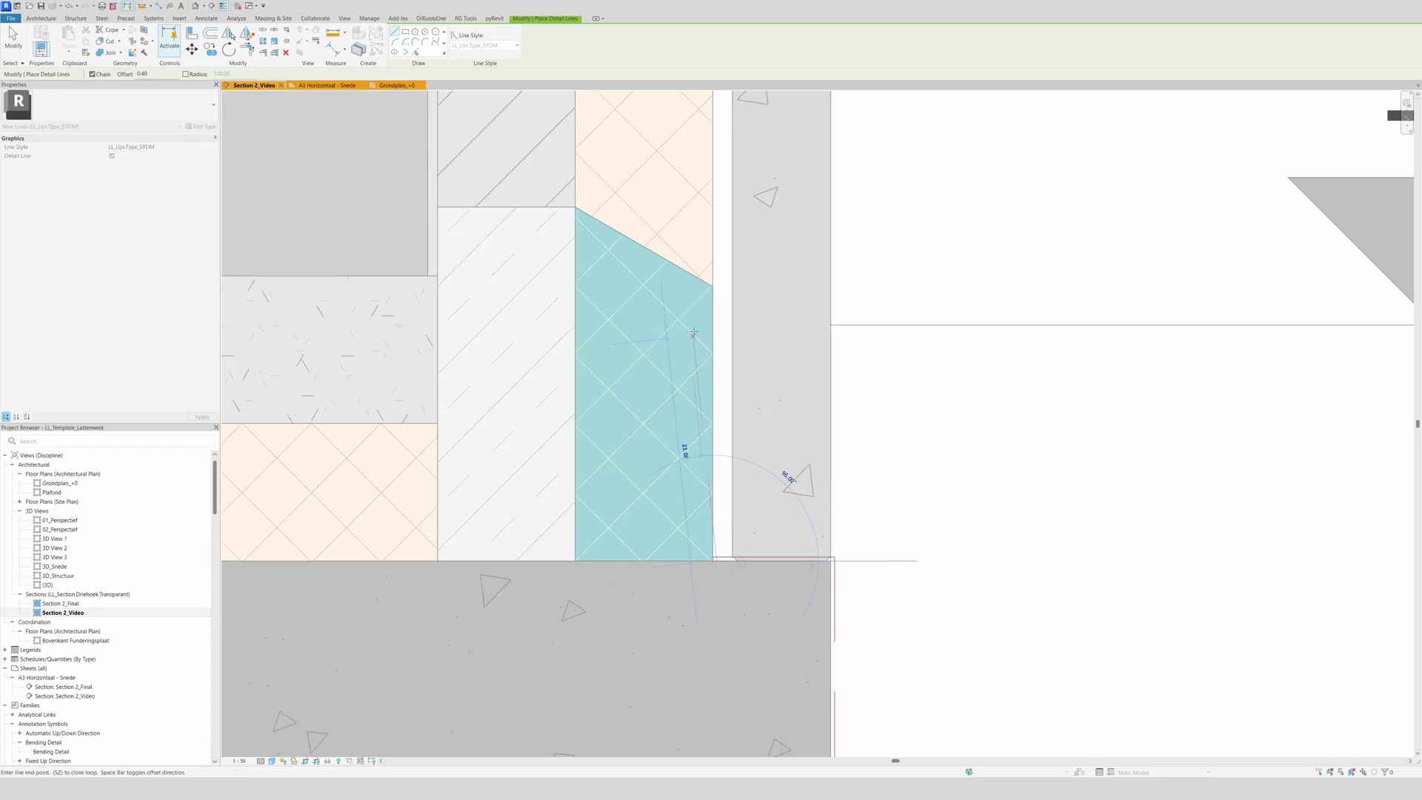
left_click(712, 287)
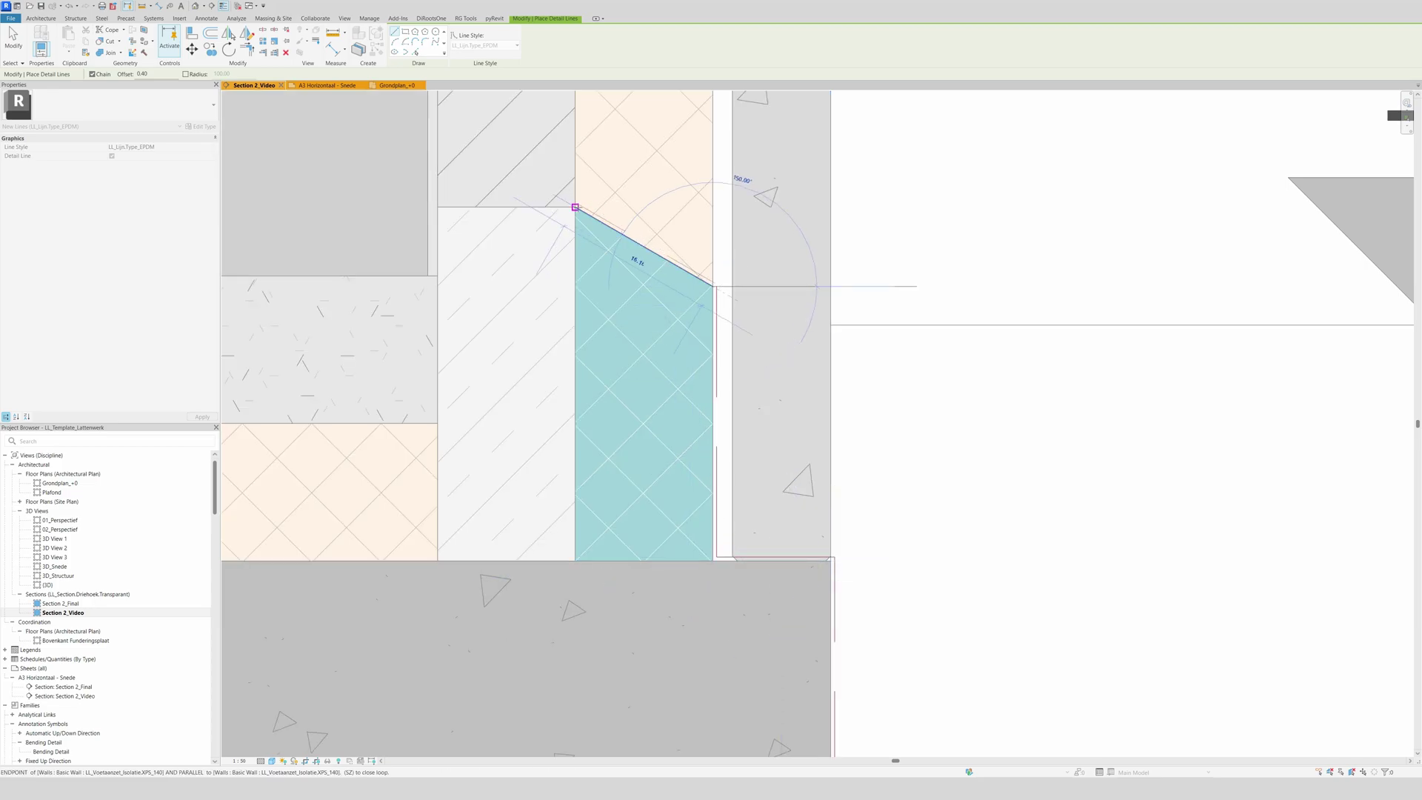
left_click(576, 208)
left_click(437, 206)
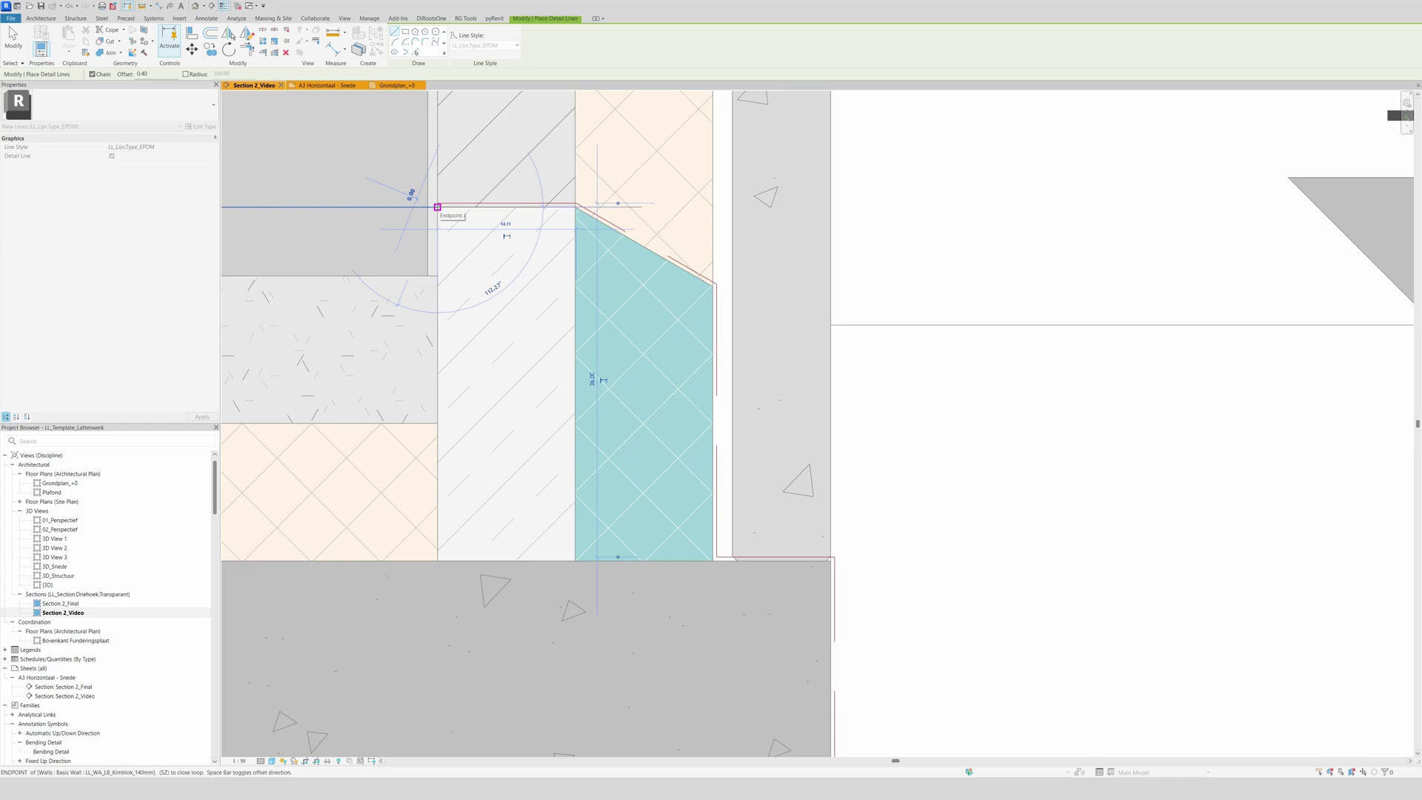
key("Escape")
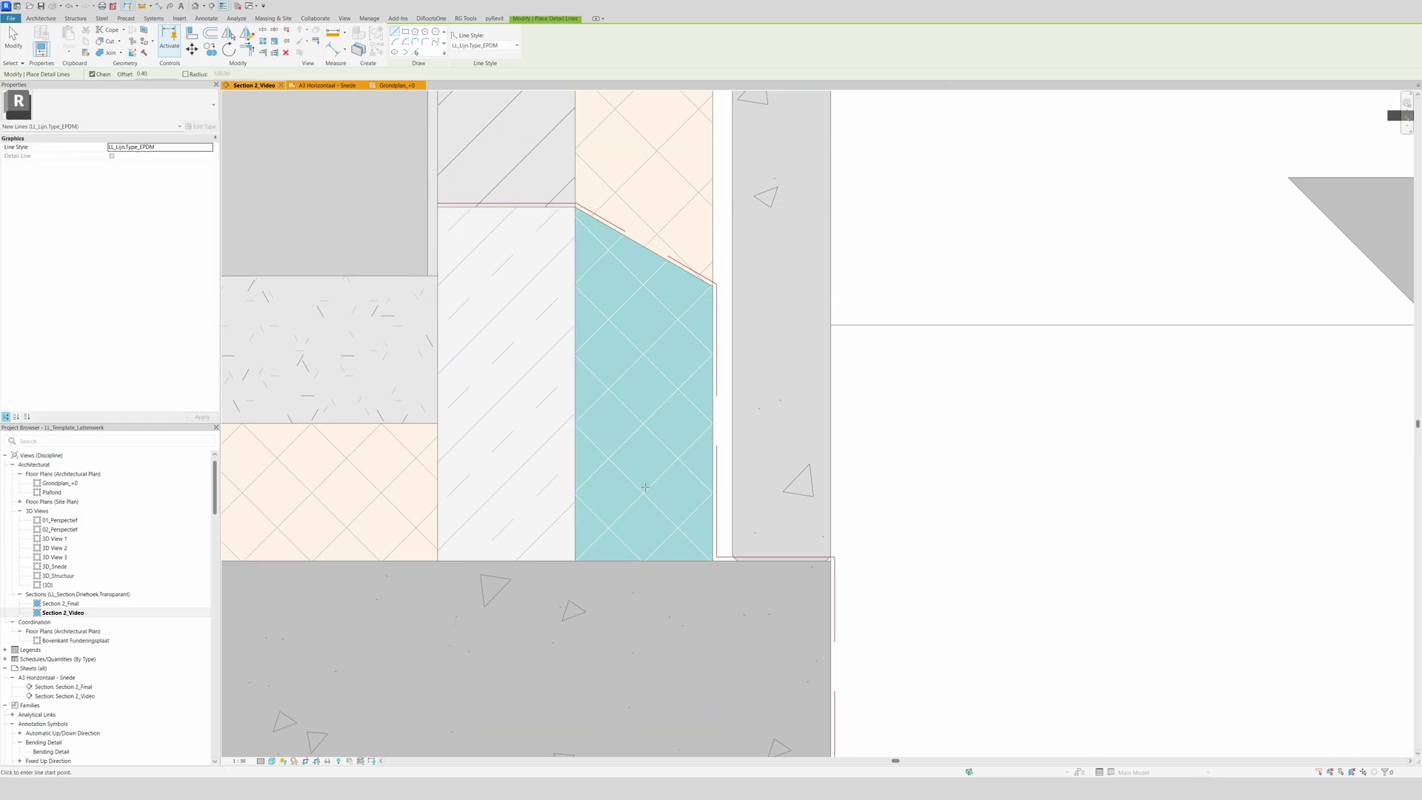
Draw a second LL_Lijn.Type_EPDM line, offset 0.40, along the teal insulation's underside and up its inner face into the wall insulation above.
left_click(712, 560)
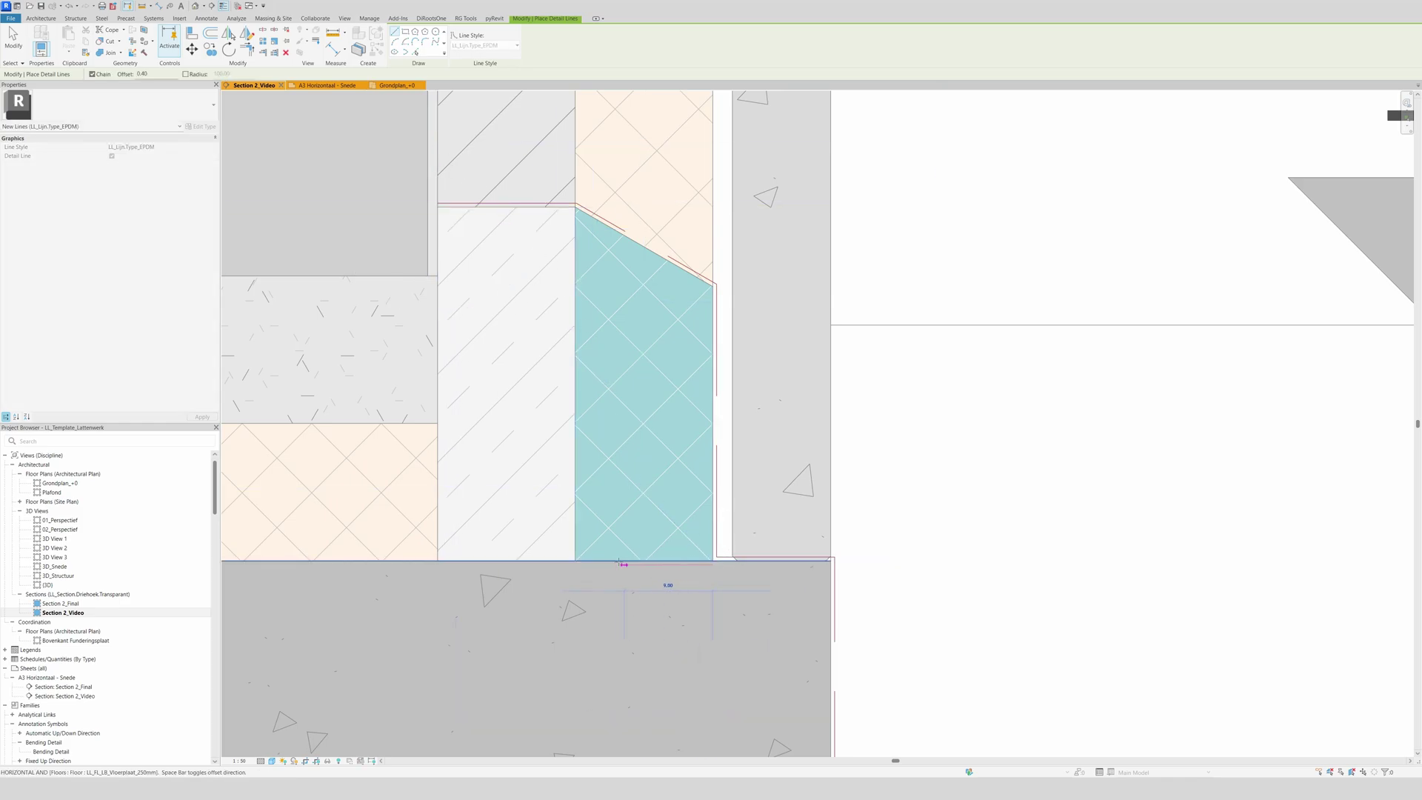
left_click(575, 561)
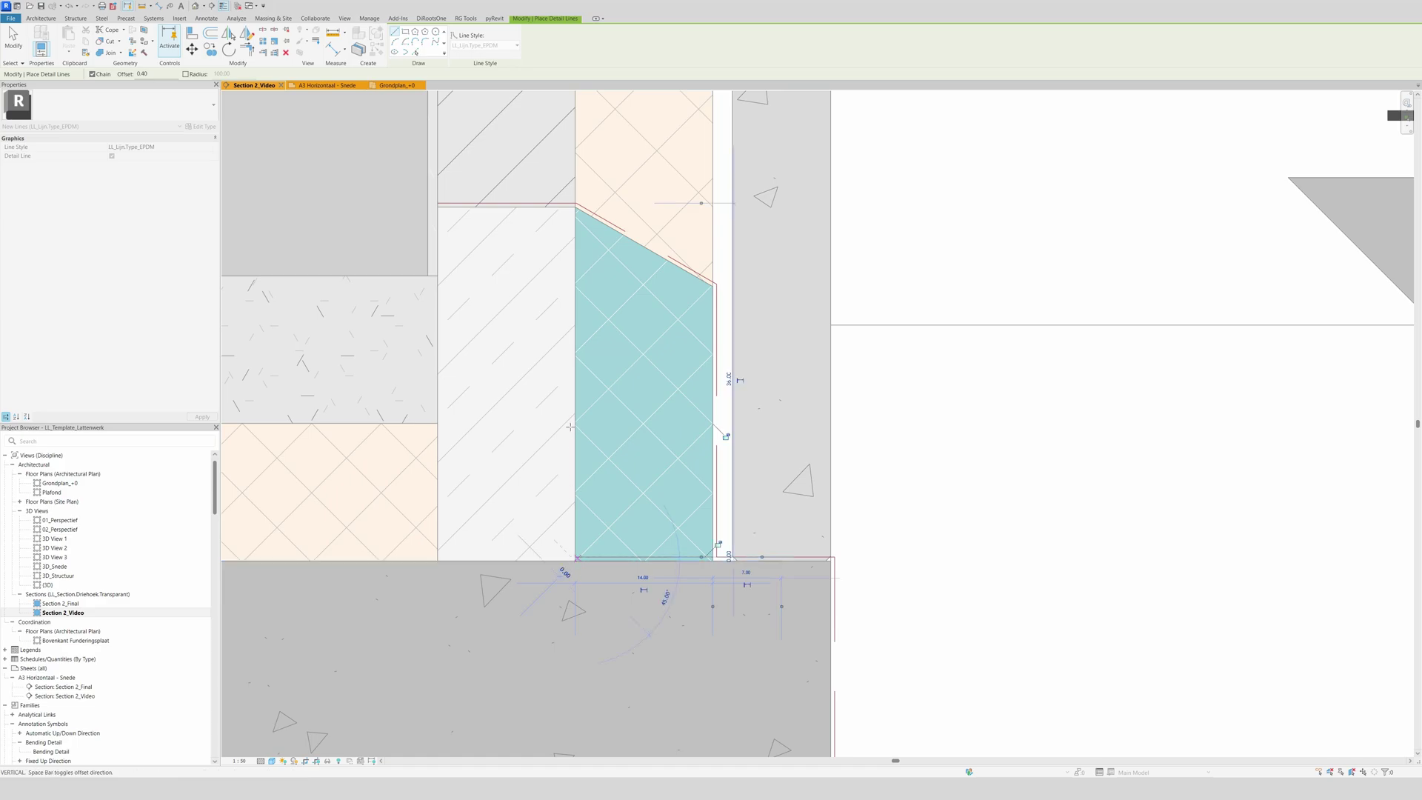
scroll(572, 427, "down", 2)
left_click(570, 158)
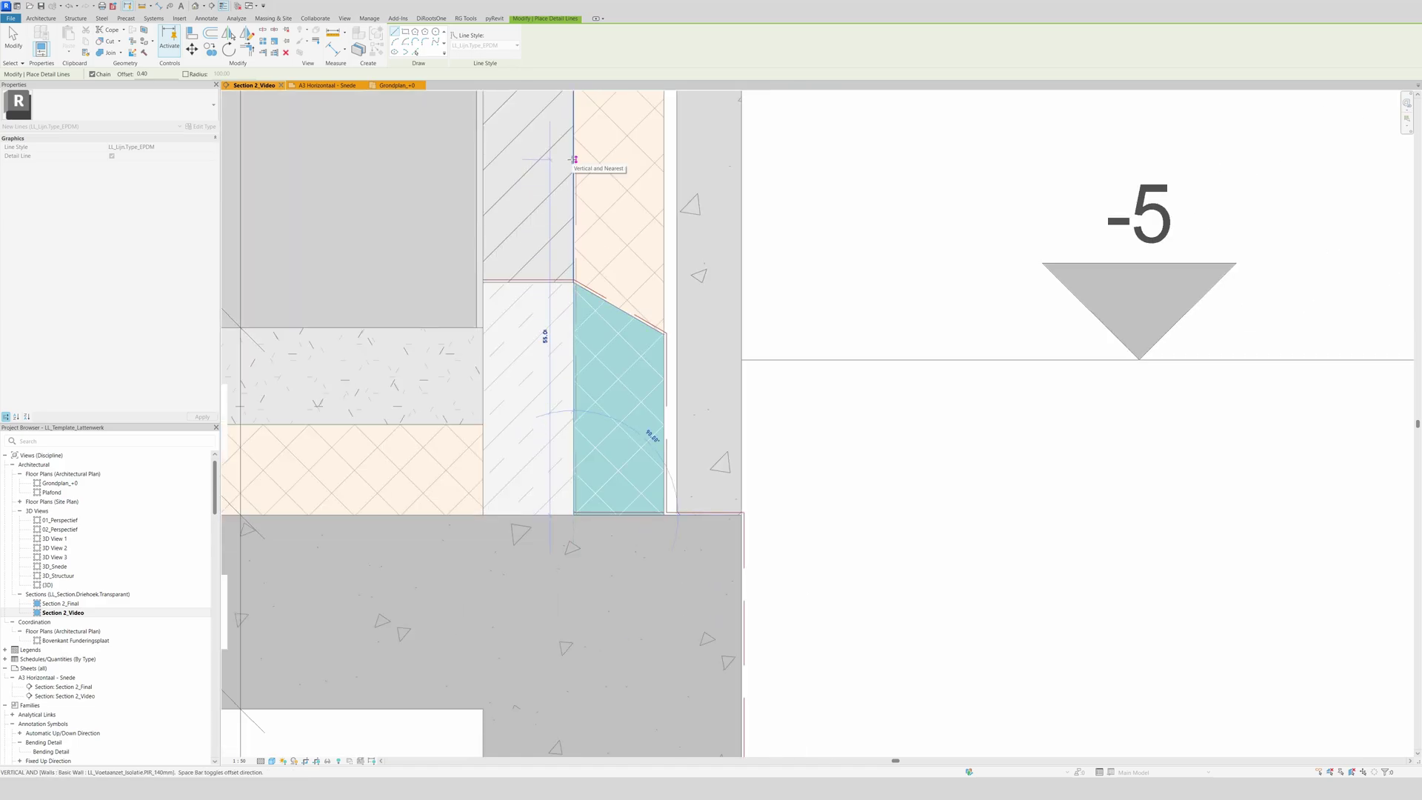
key("Escape")
key("Escape")
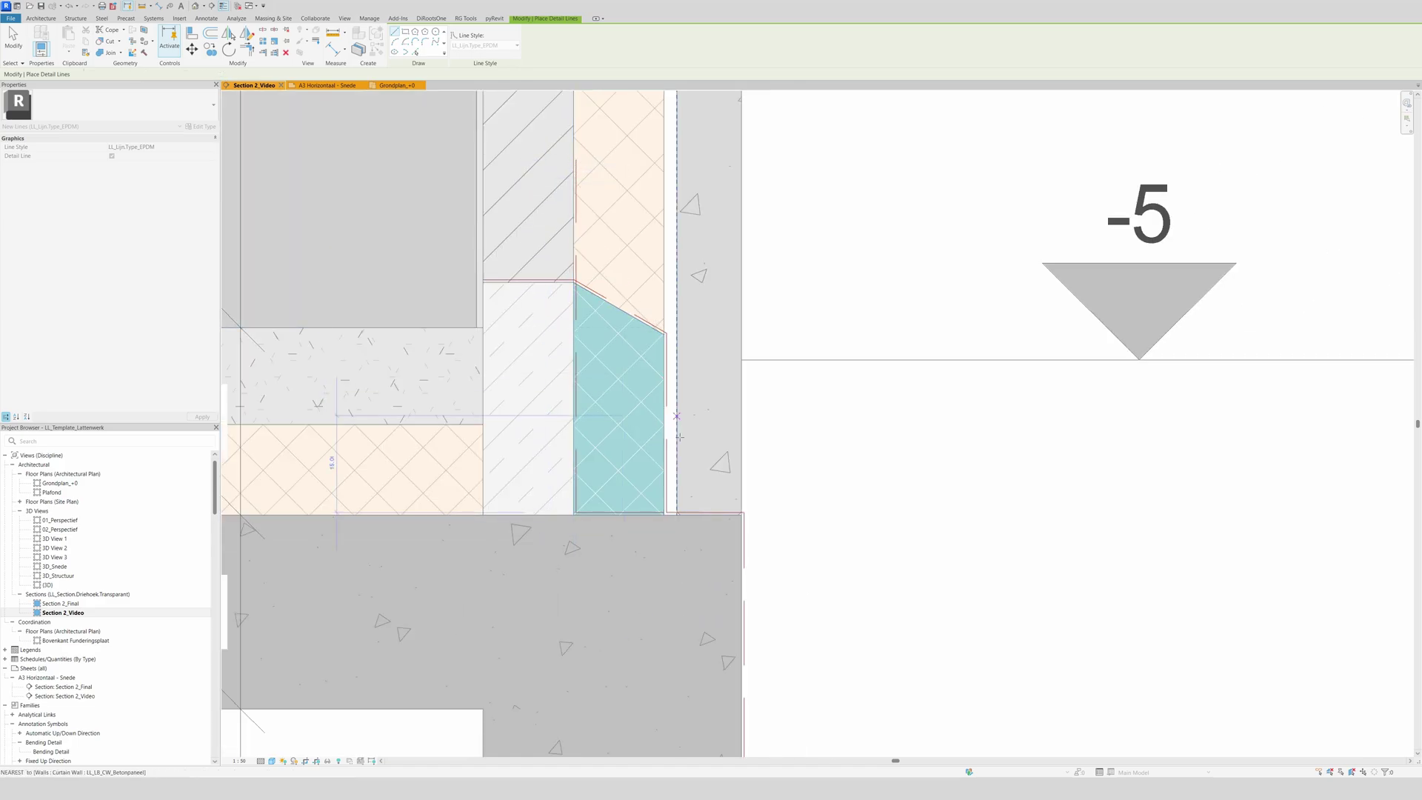
scroll(650, 523, "up", 2)
left_click(651, 519)
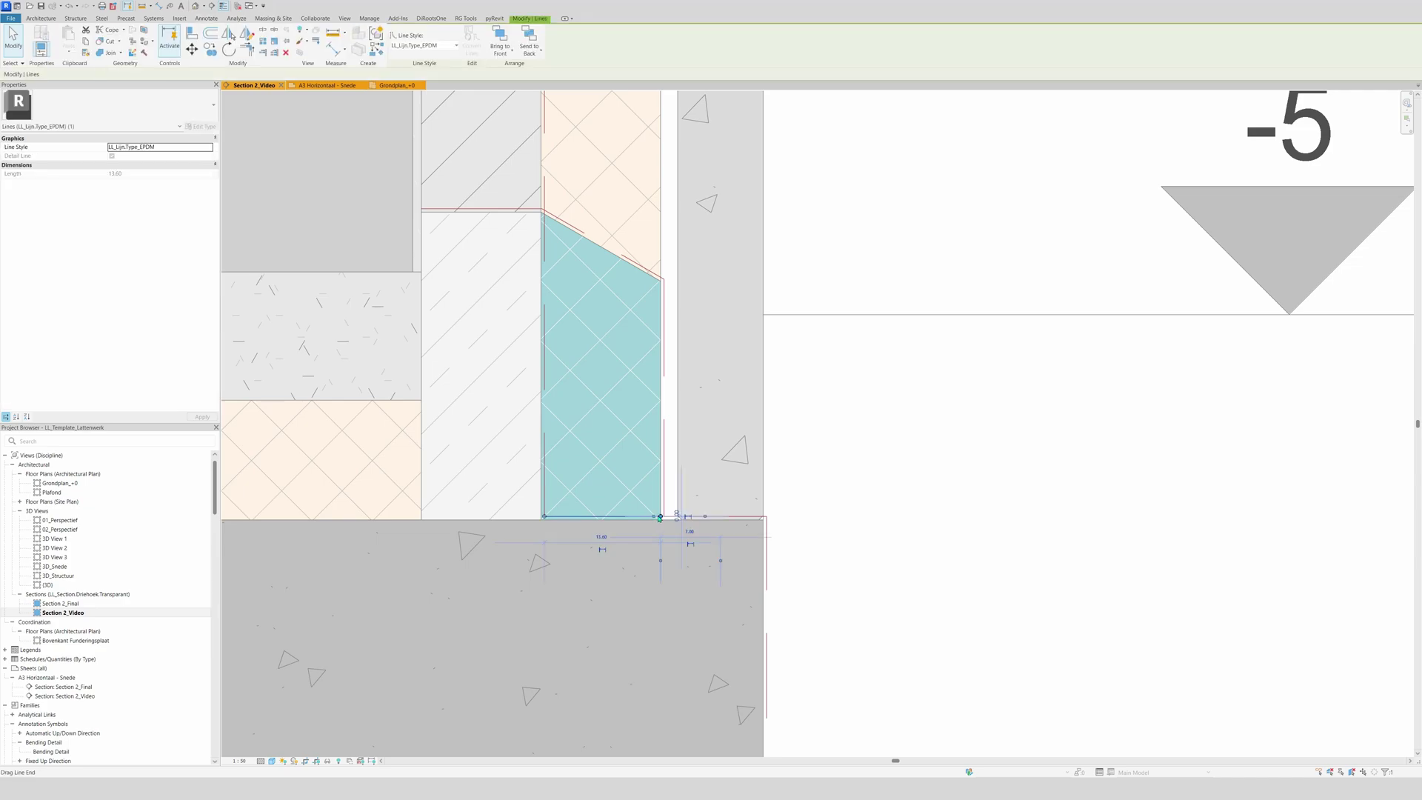
key("Escape")
Toggle thin-line display to check the section's line weights with the EPDM lines, and dismiss the save reminder.
scroll(665, 518, "down", 6)
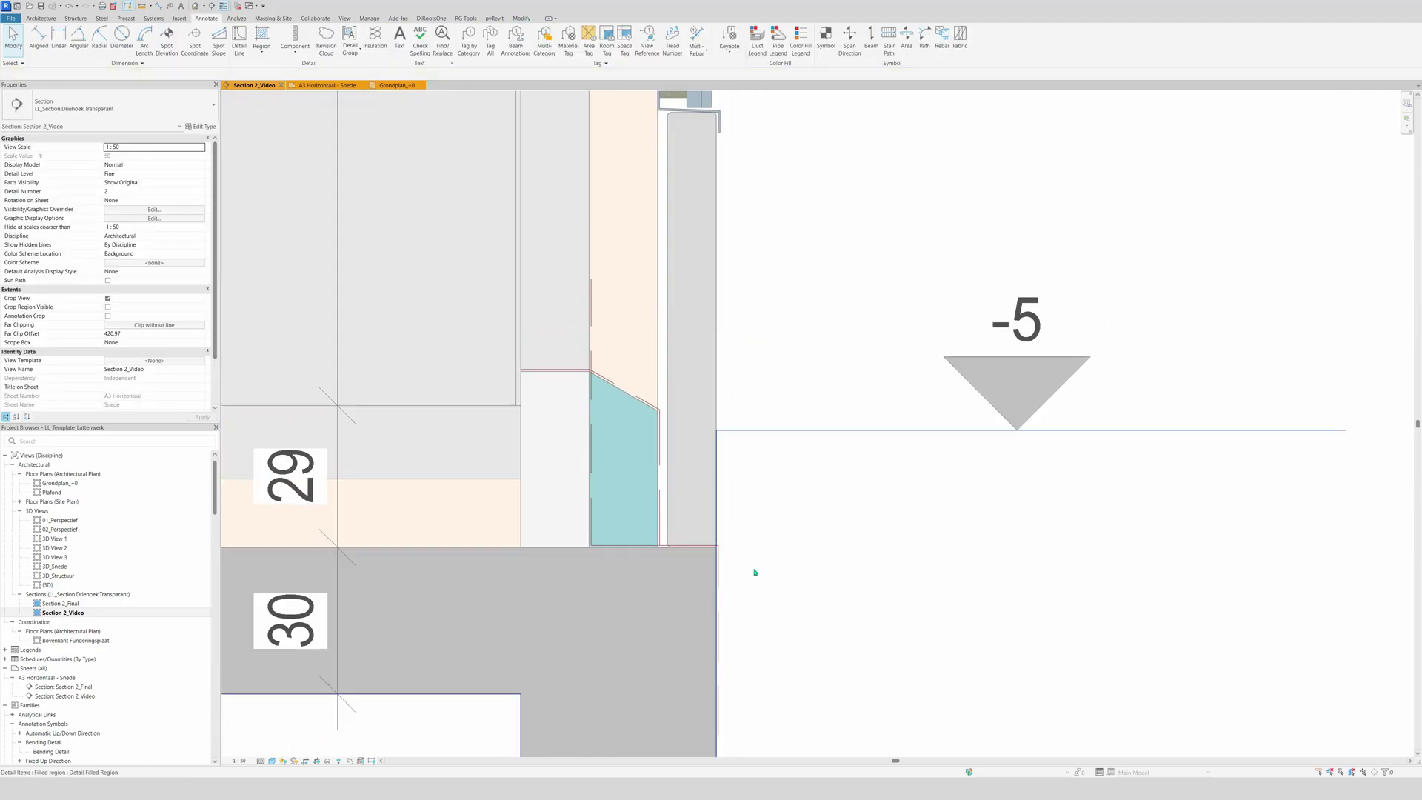
scroll(695, 419, "down", 2)
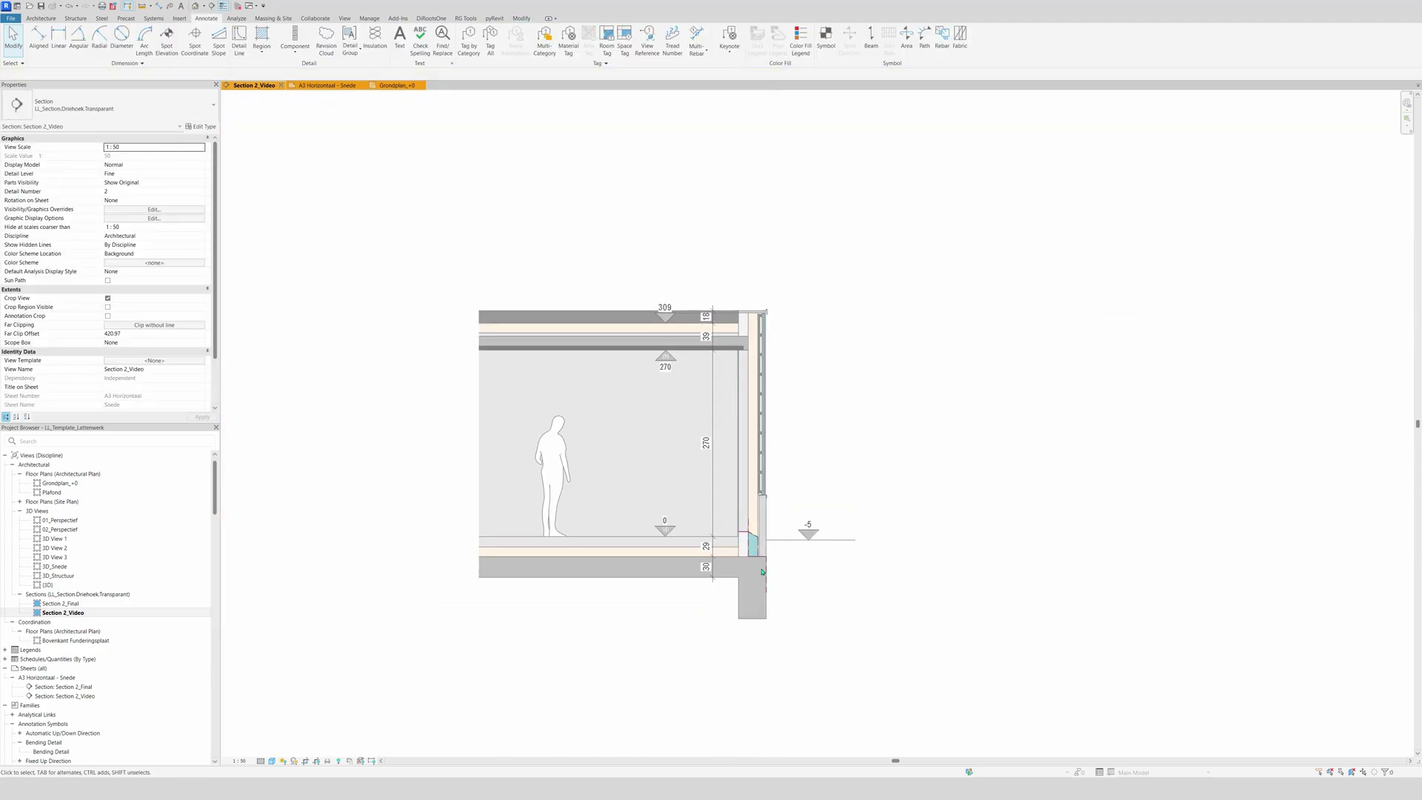
scroll(537, 305, "up", 2)
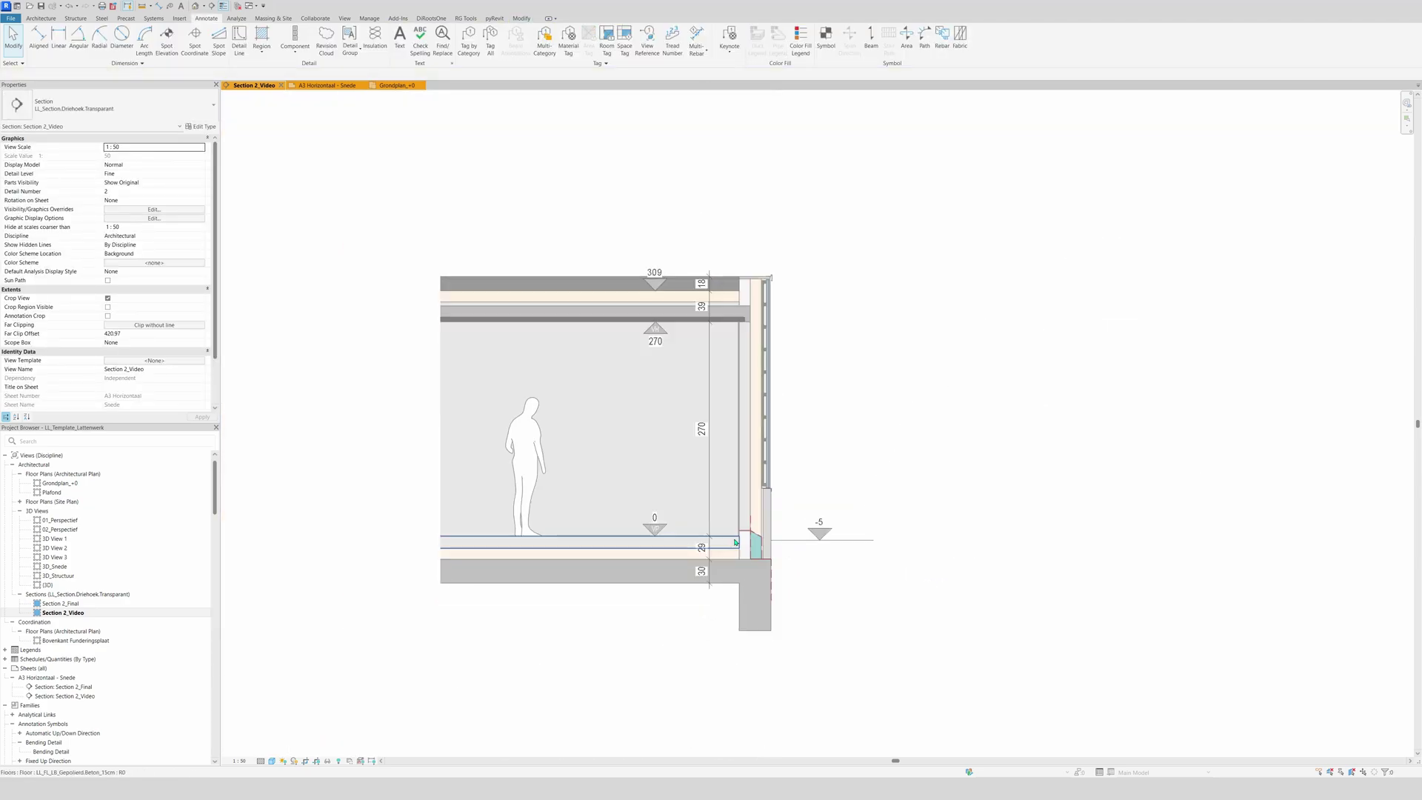
left_click(225, 7)
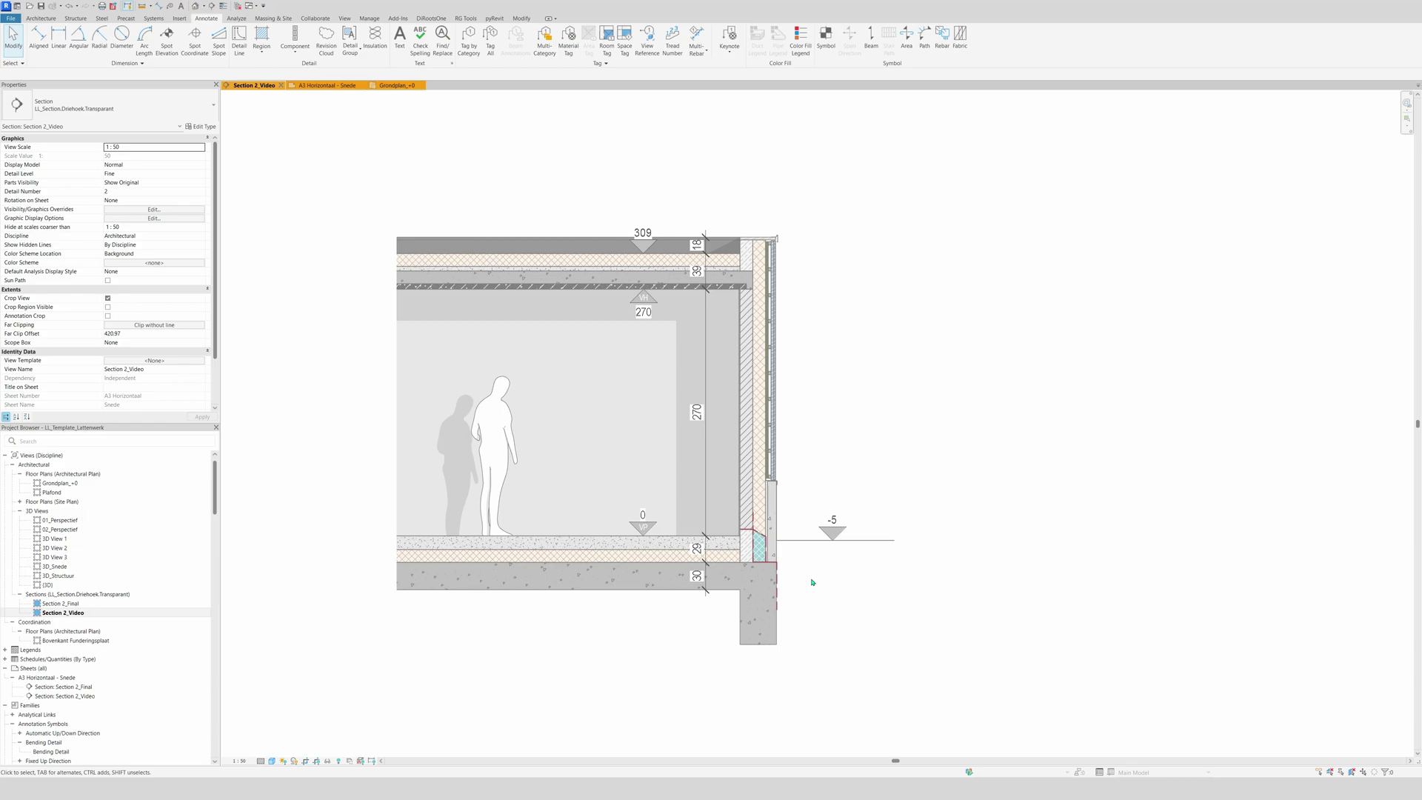
scroll(812, 579, "down", 1)
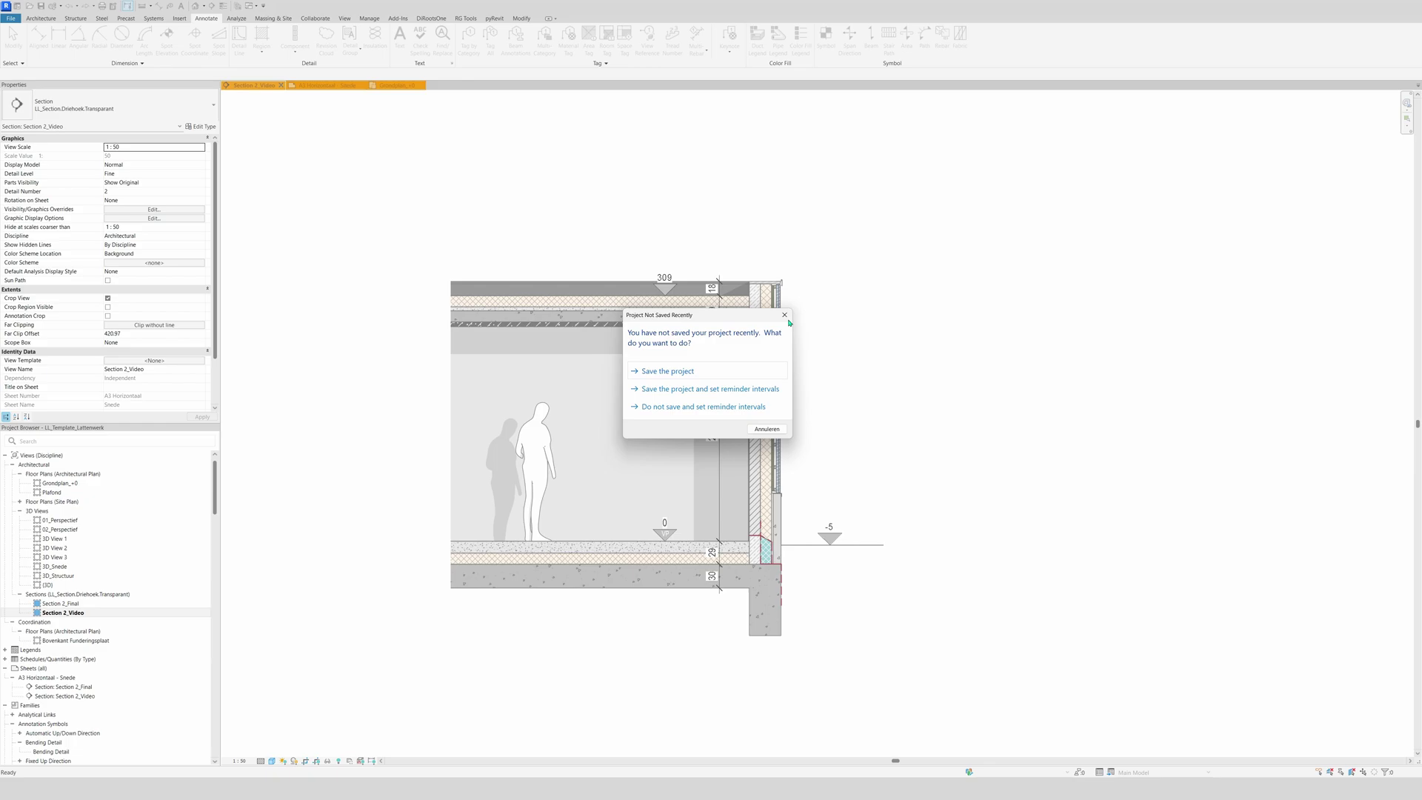
left_click(785, 314)
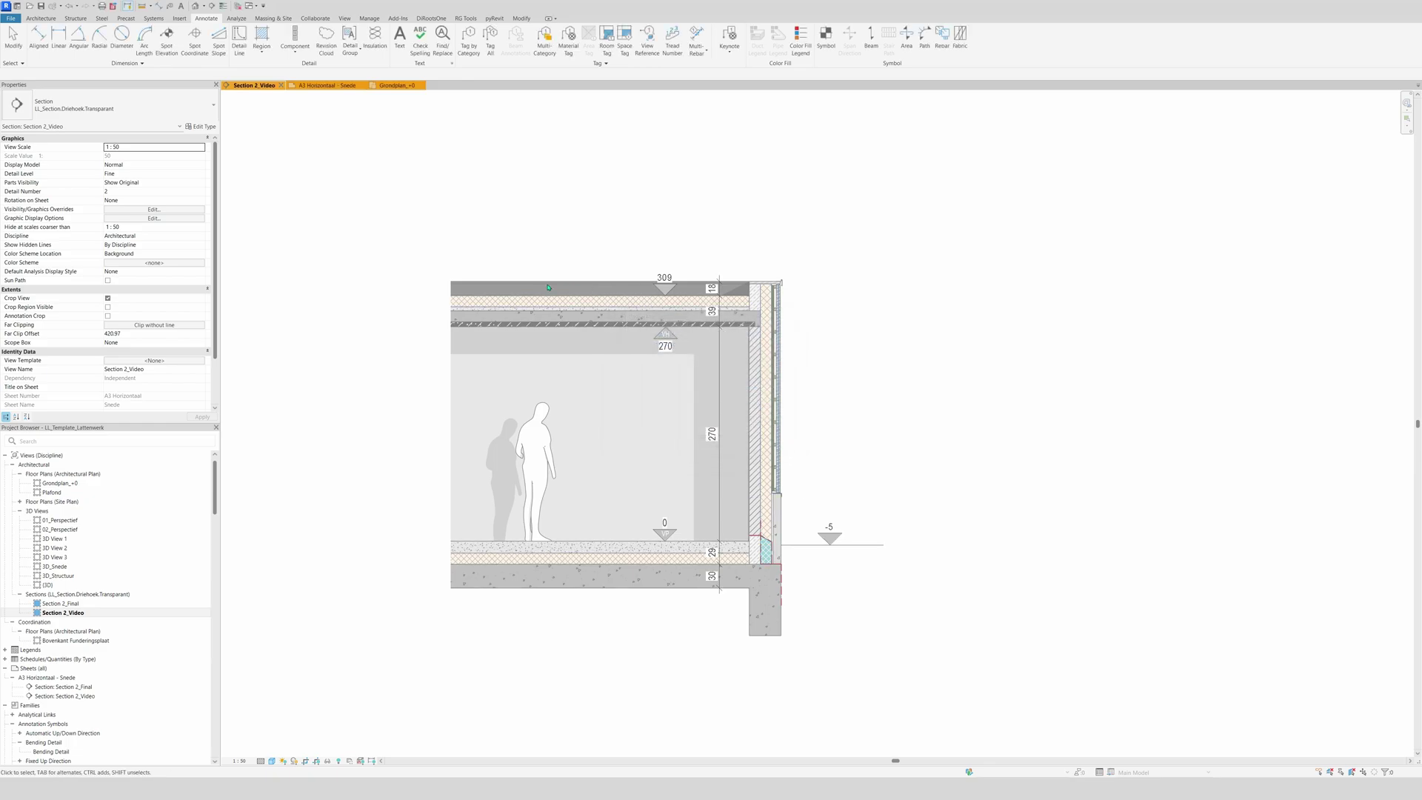
Start a chained LL_Lijn.Type_EPDM detail line, offset 0.40, along the top of the roof insulation to the parapet's inner face.
scroll(527, 244, "up", 2)
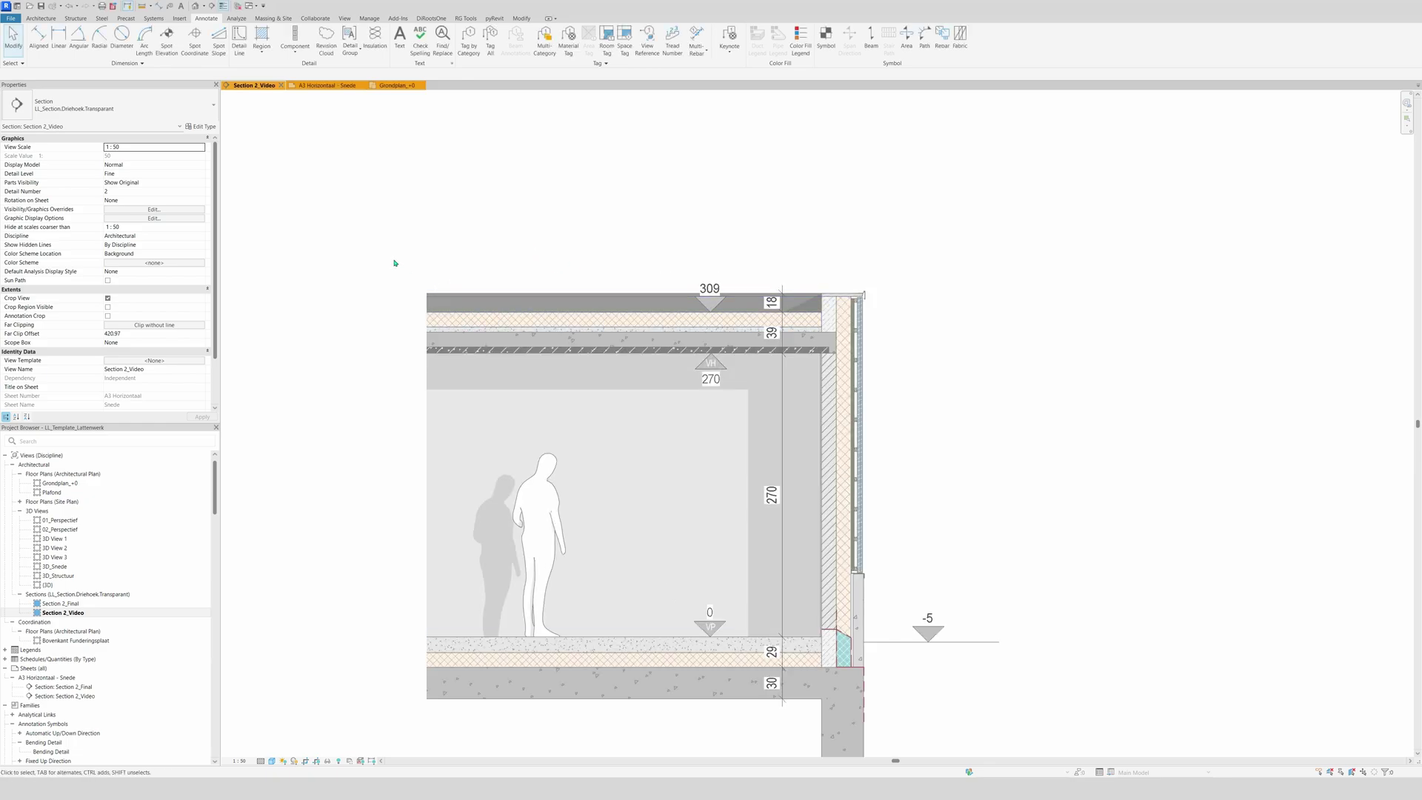
key("l")
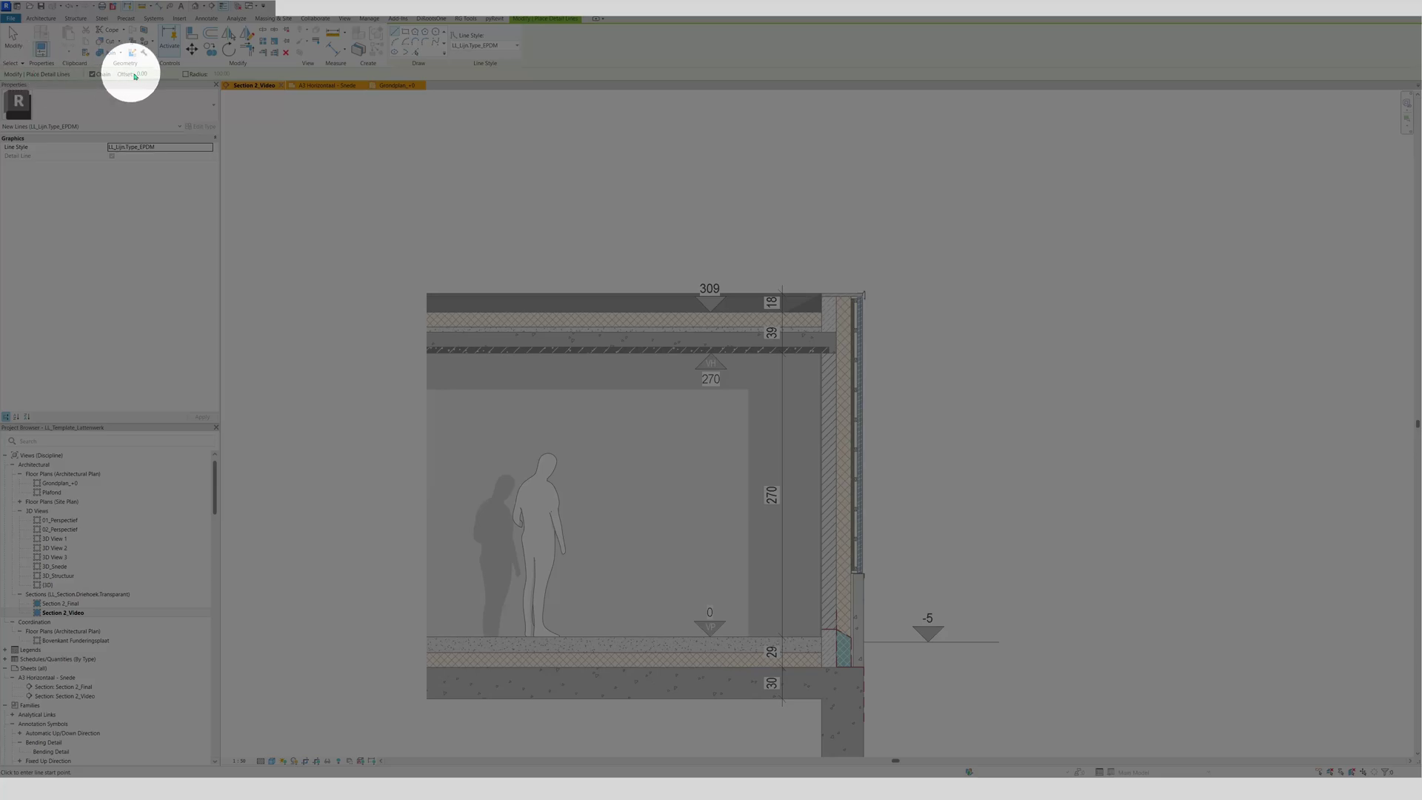
double_click(131, 74)
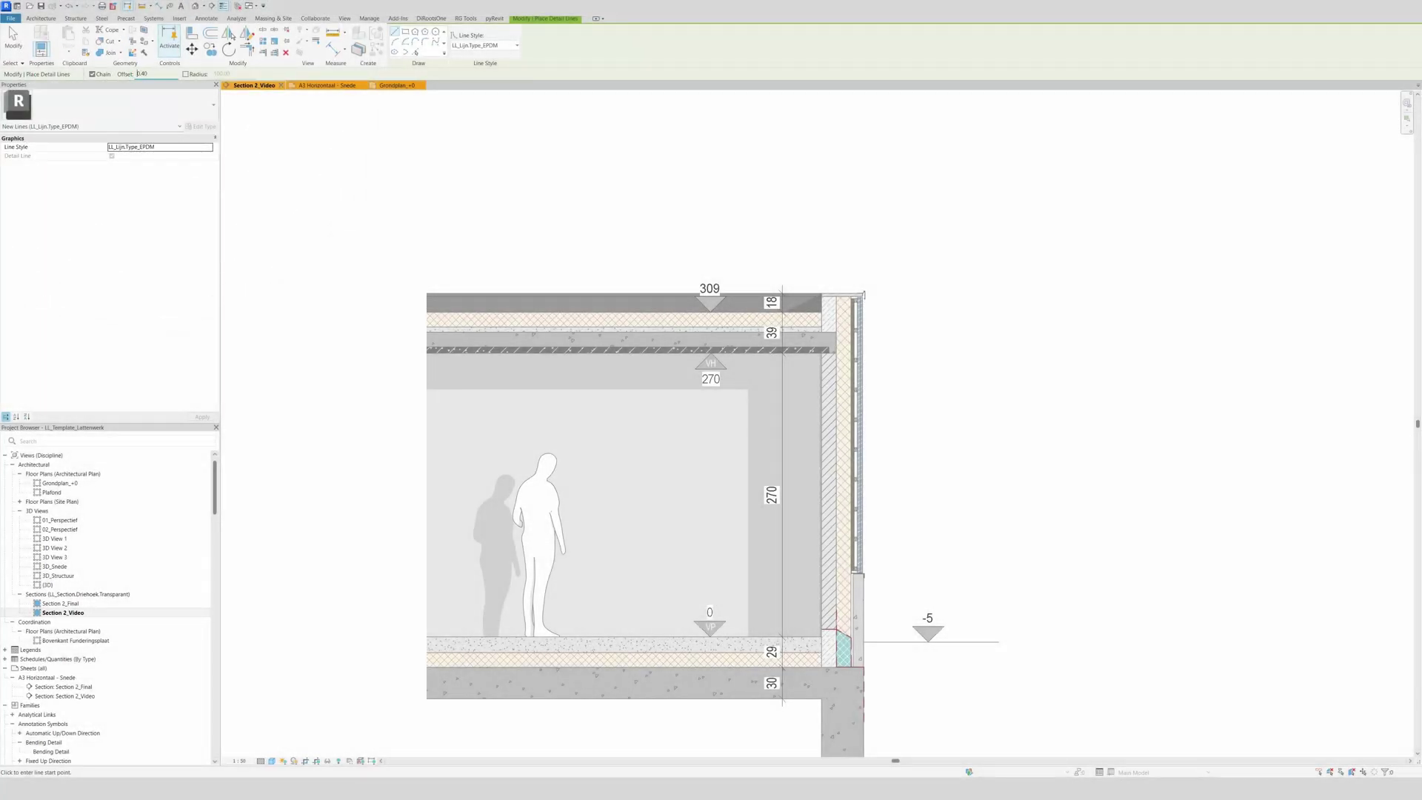
scroll(450, 248, "up", 3)
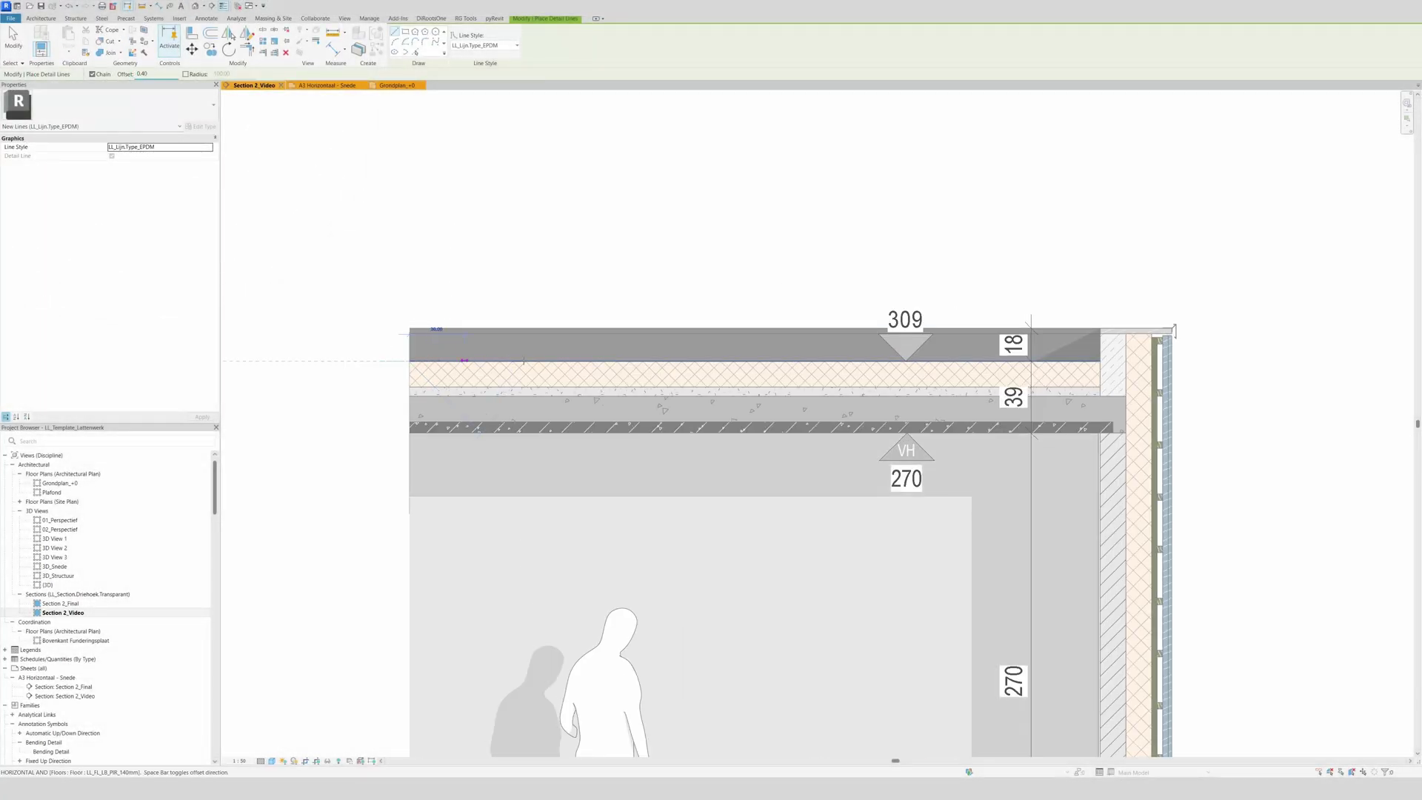
left_click(409, 362)
scroll(651, 362, "up", 3)
scroll(661, 356, "down", 3)
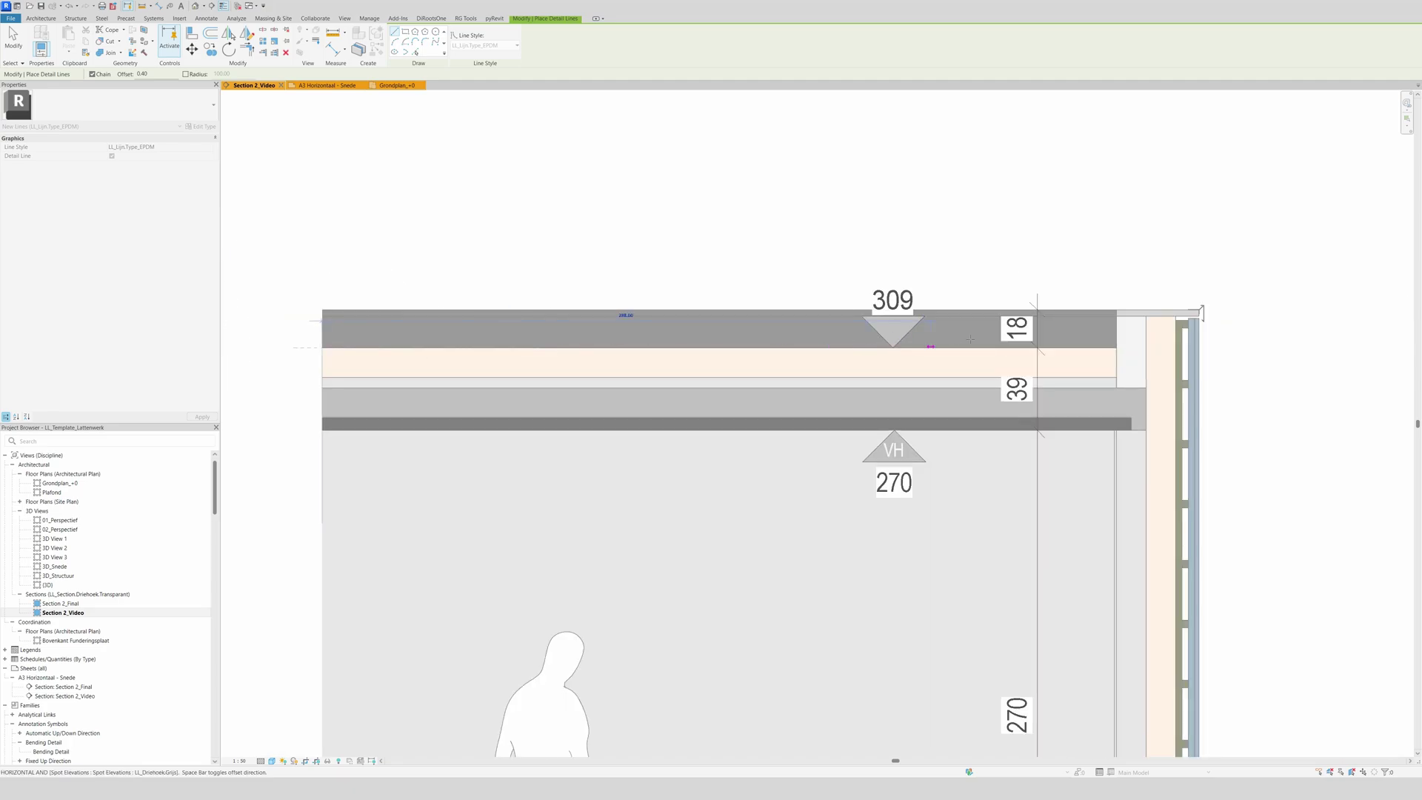
scroll(1207, 357, "up", 1)
scroll(863, 384, "down", 3)
scroll(1066, 359, "up", 5)
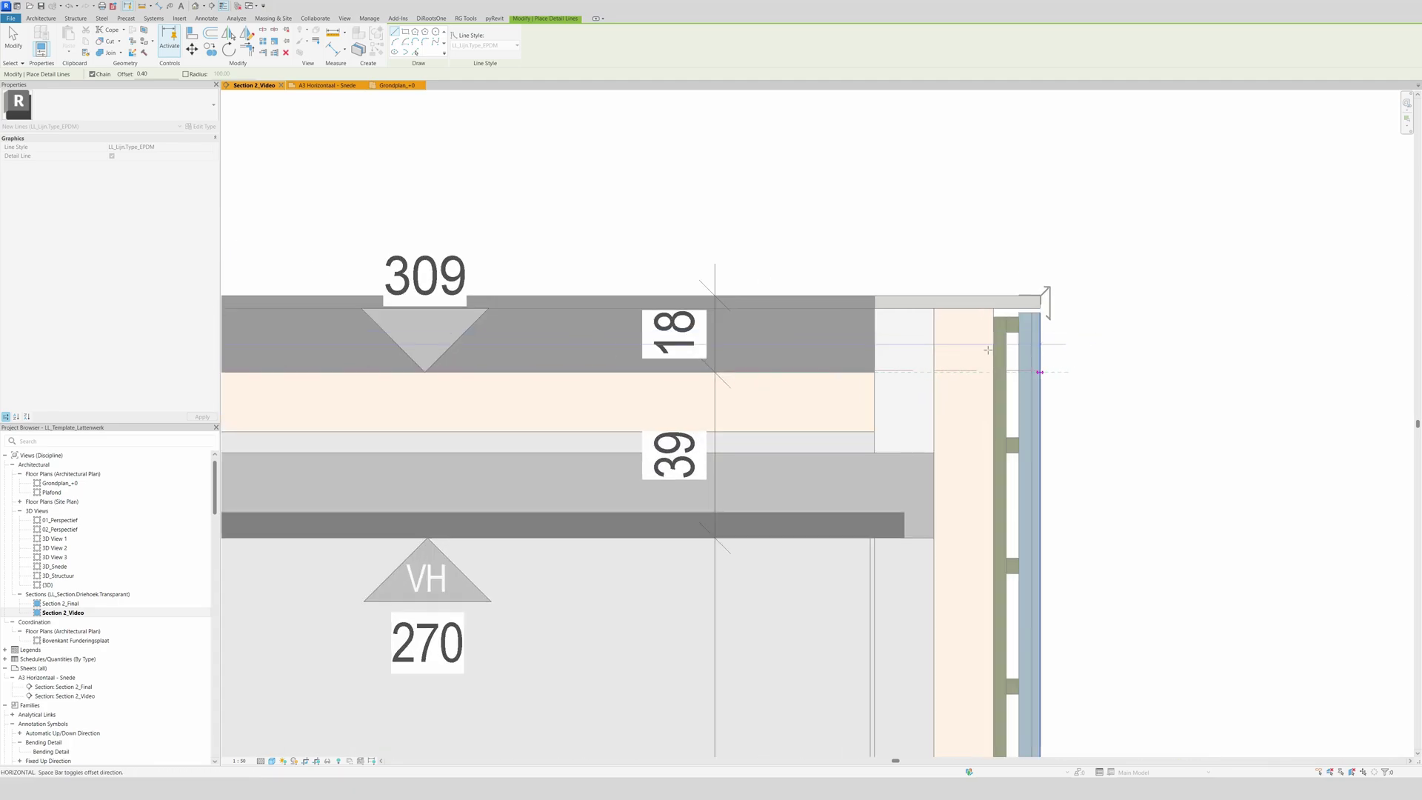
left_click(884, 371)
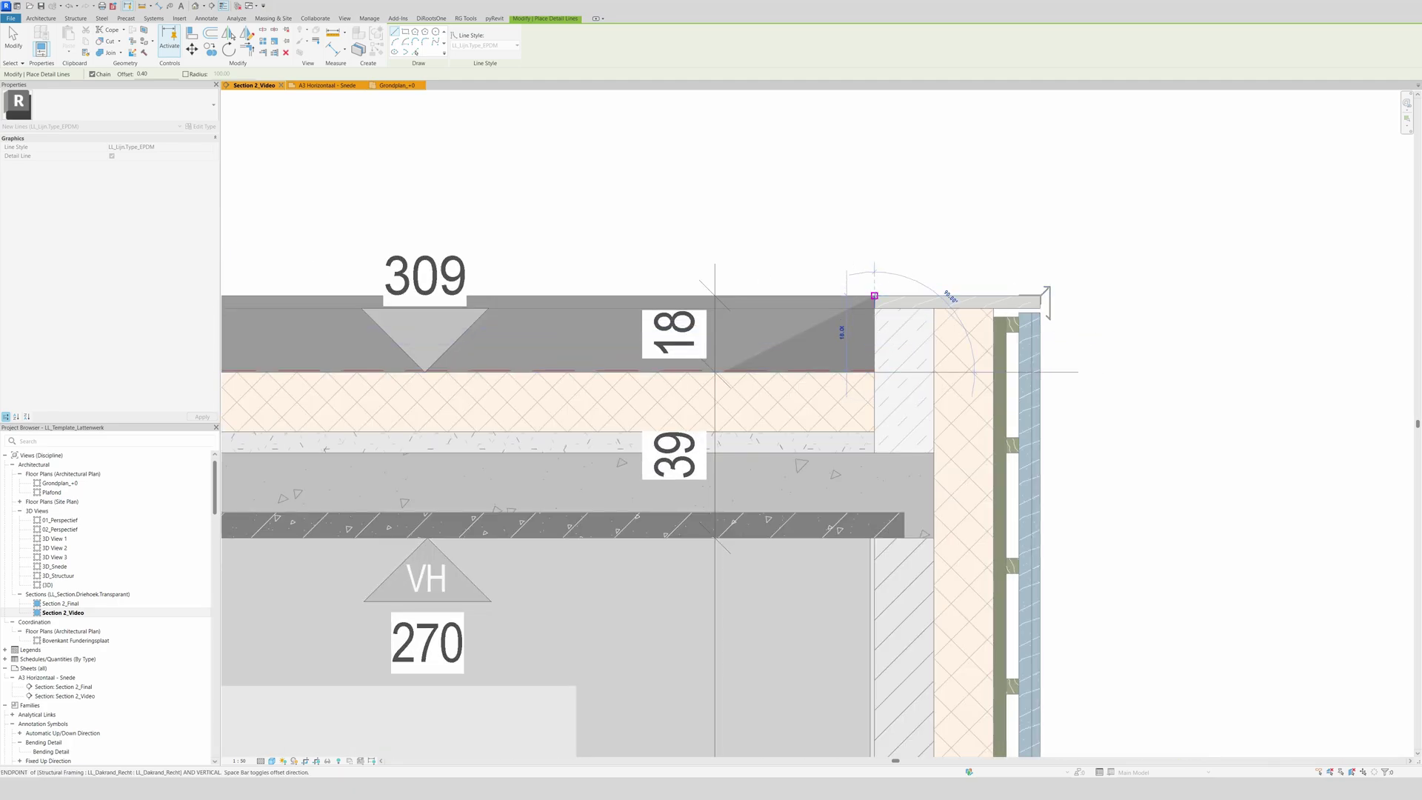
Continue the EPDM line up the parapet's inner face, across the top of its cap board and up the sloped roof edge trim.
scroll(1037, 292, "up", 3)
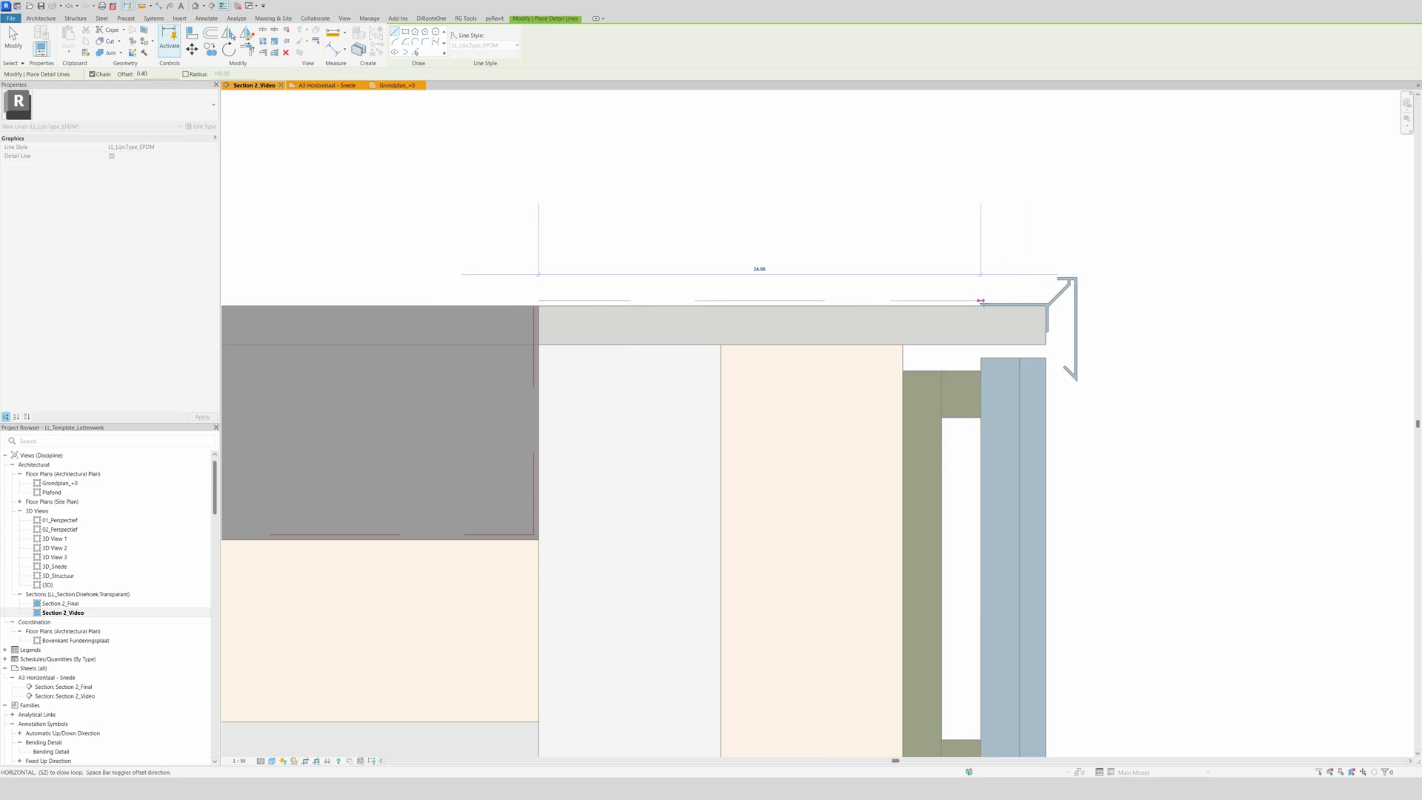
left_click(1047, 304)
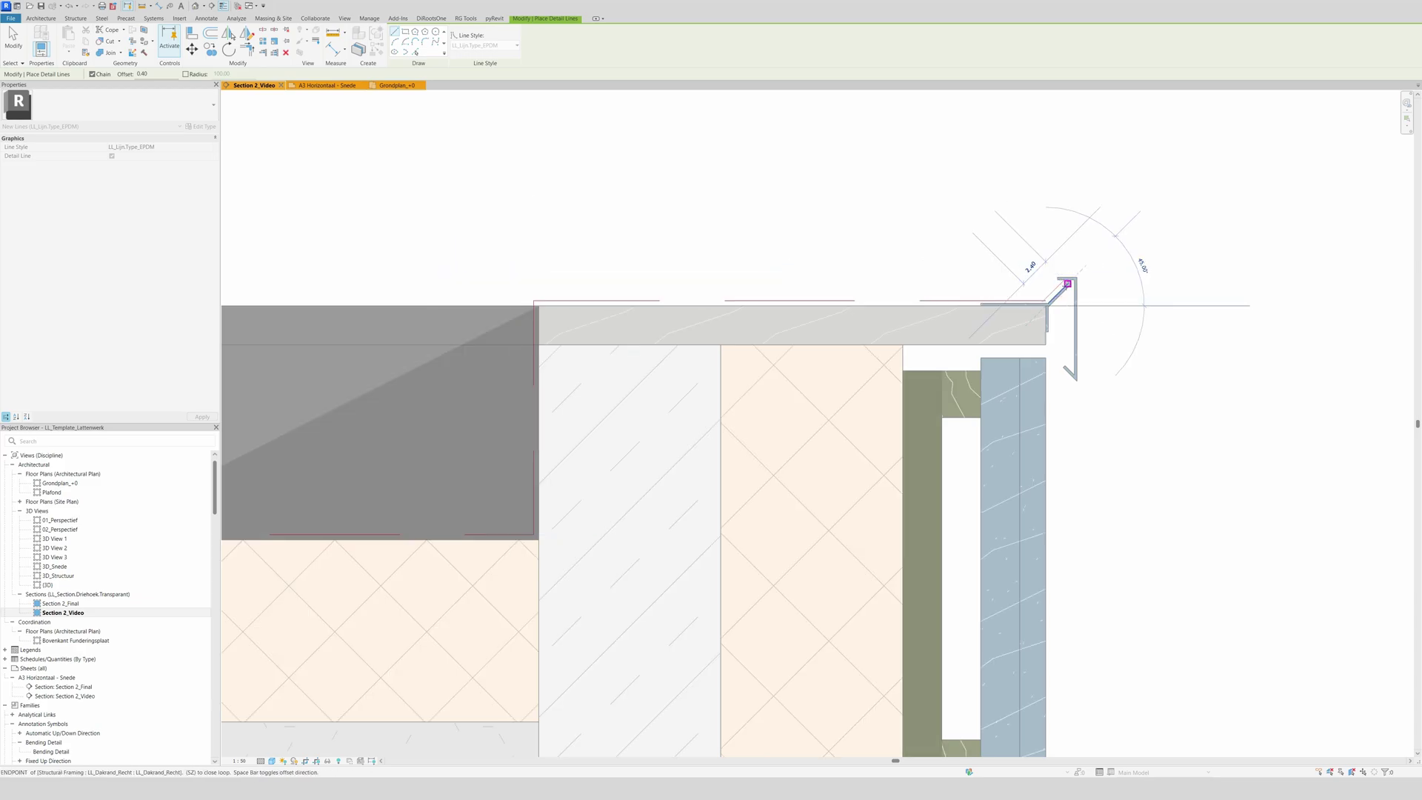
left_click(1068, 281)
key("Escape")
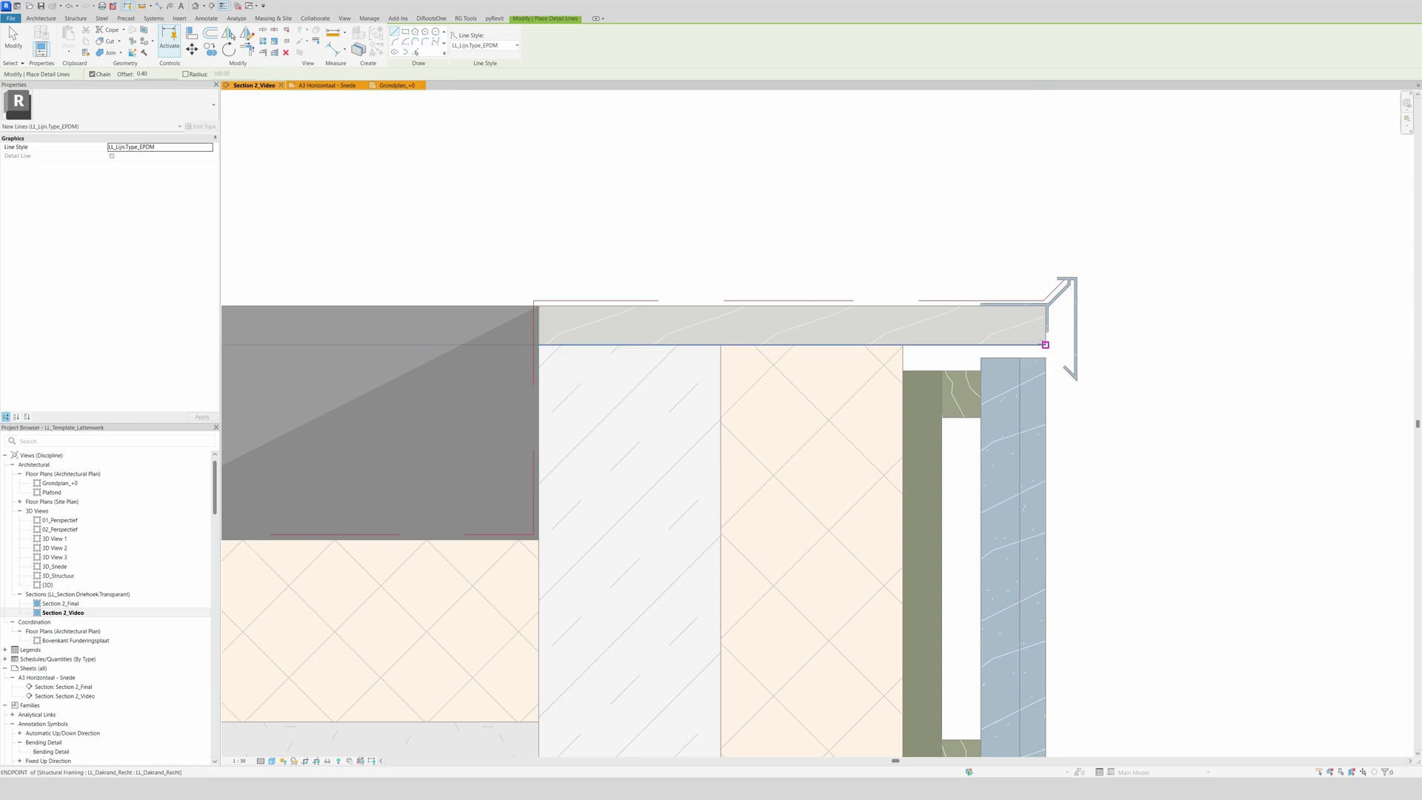
Draw another EPDM line, offset 0.40, beneath the parapet's cap board, continuing at offset 0.00 down the parapet's inner face to the roof insulation.
left_click(903, 345)
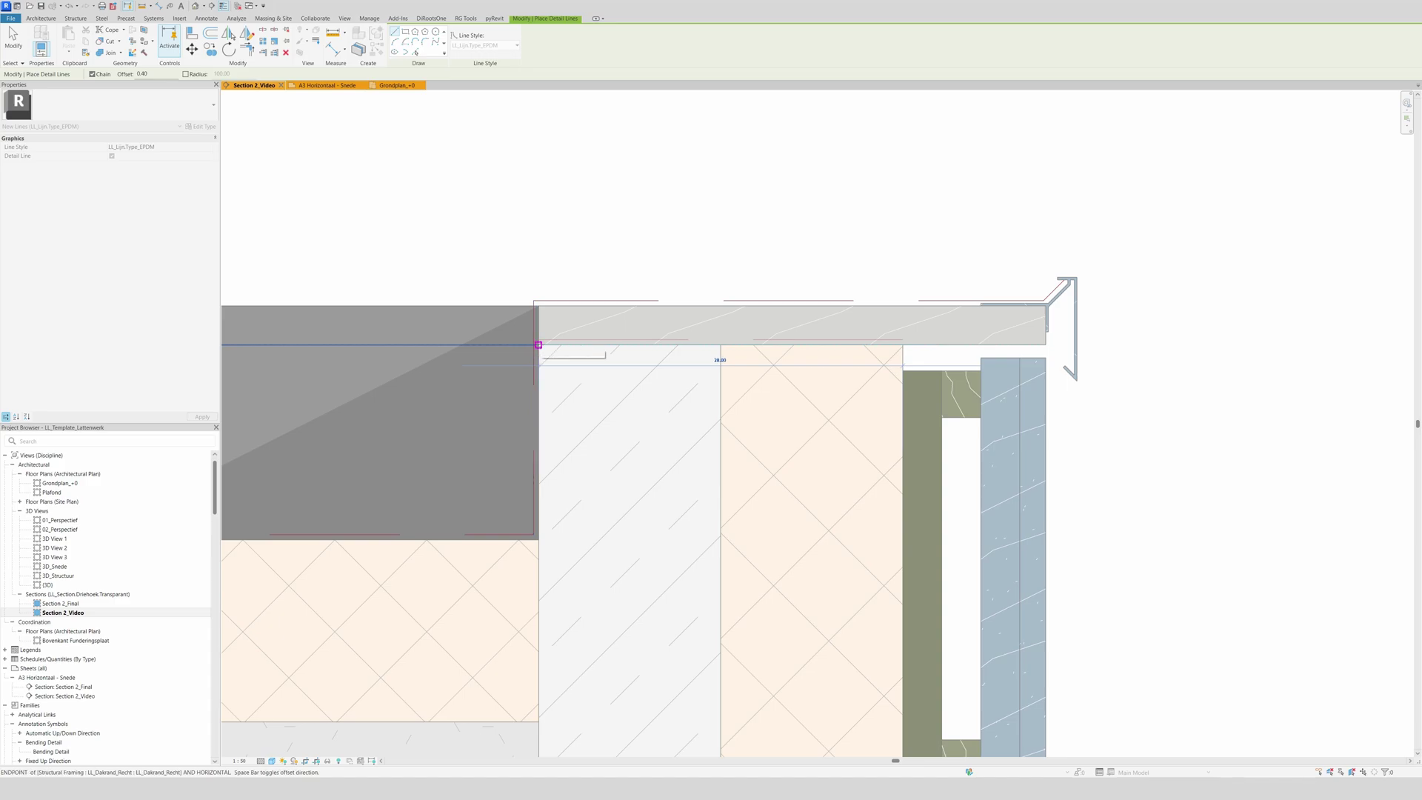
left_click(538, 345)
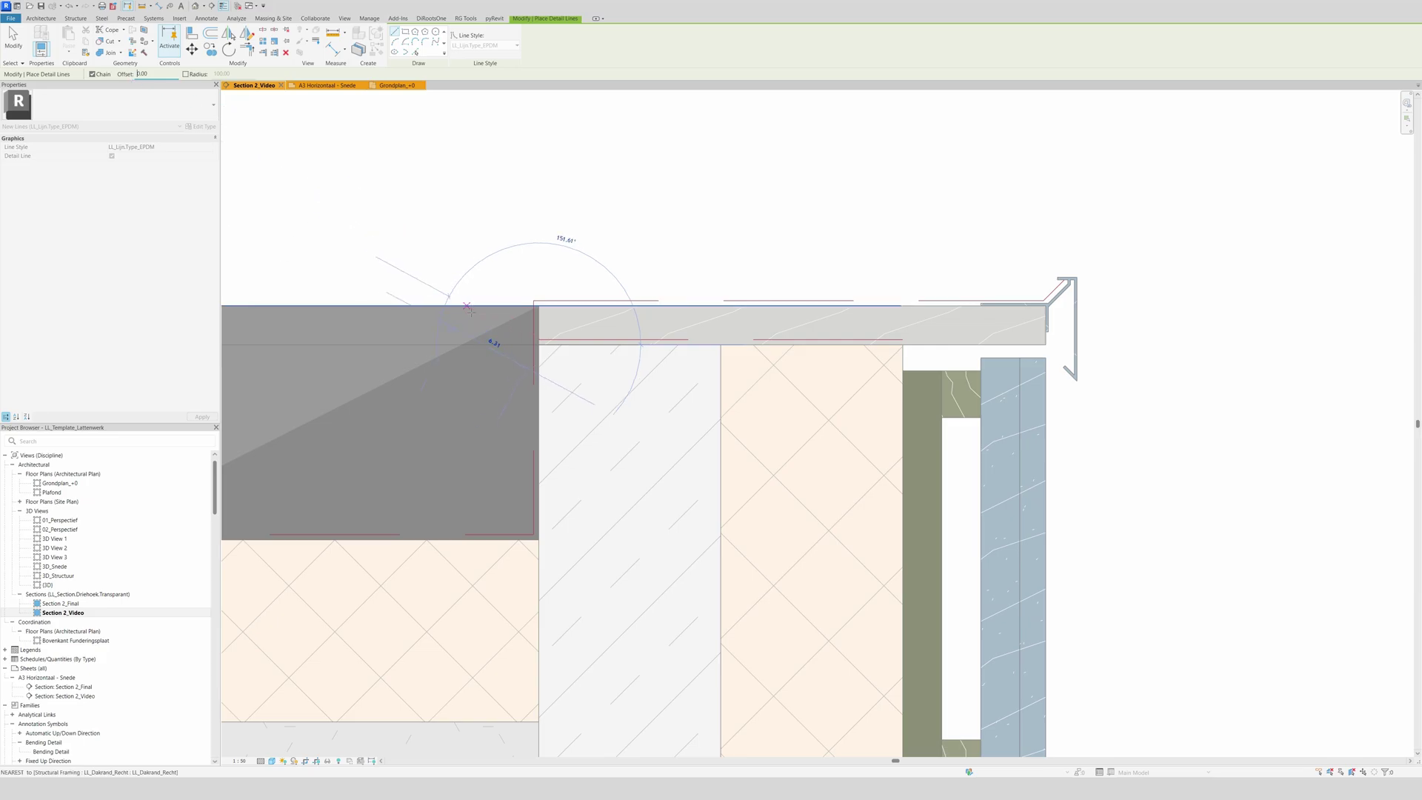
left_click(538, 539)
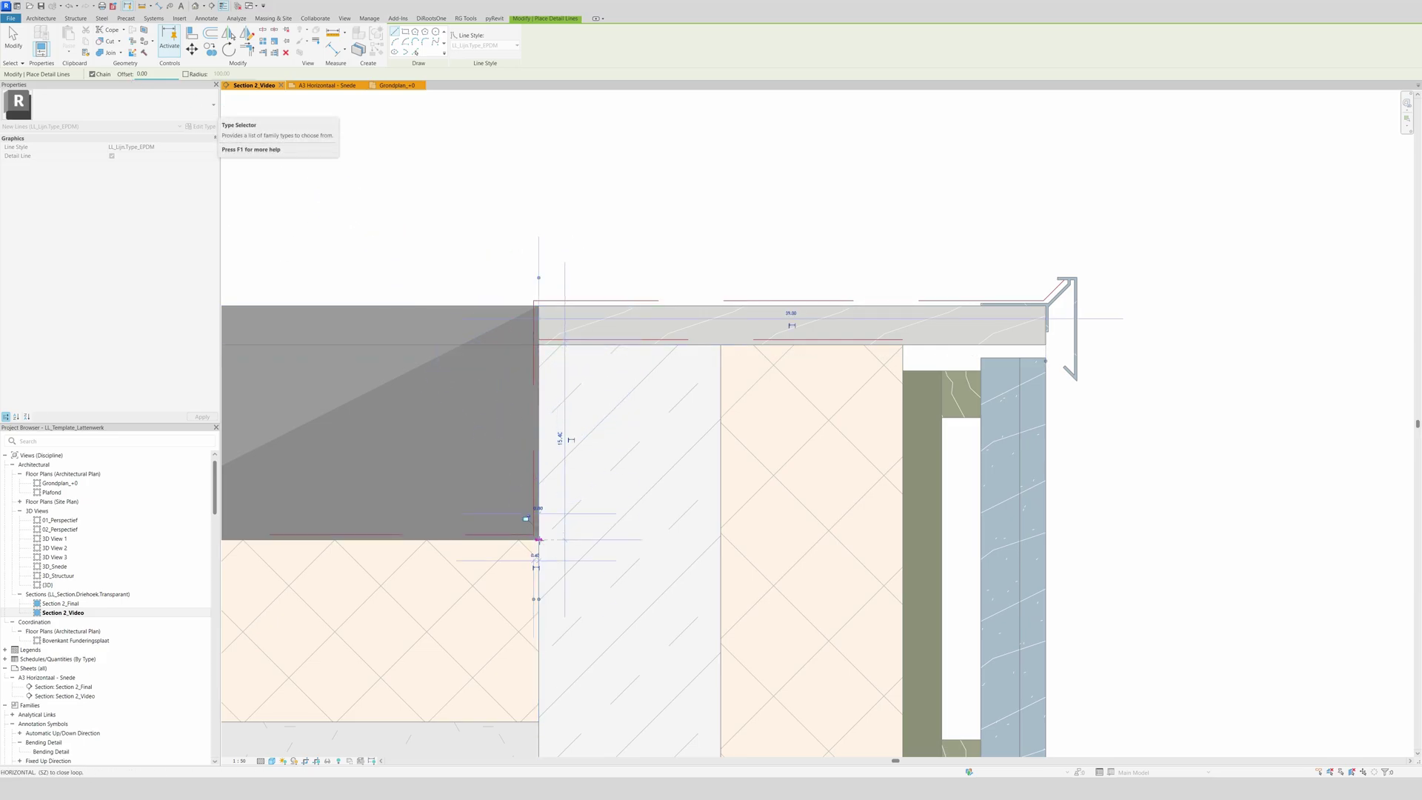
key("Escape")
key("Escape")
scroll(789, 434, "down", 3)
scroll(790, 434, "down", 4)
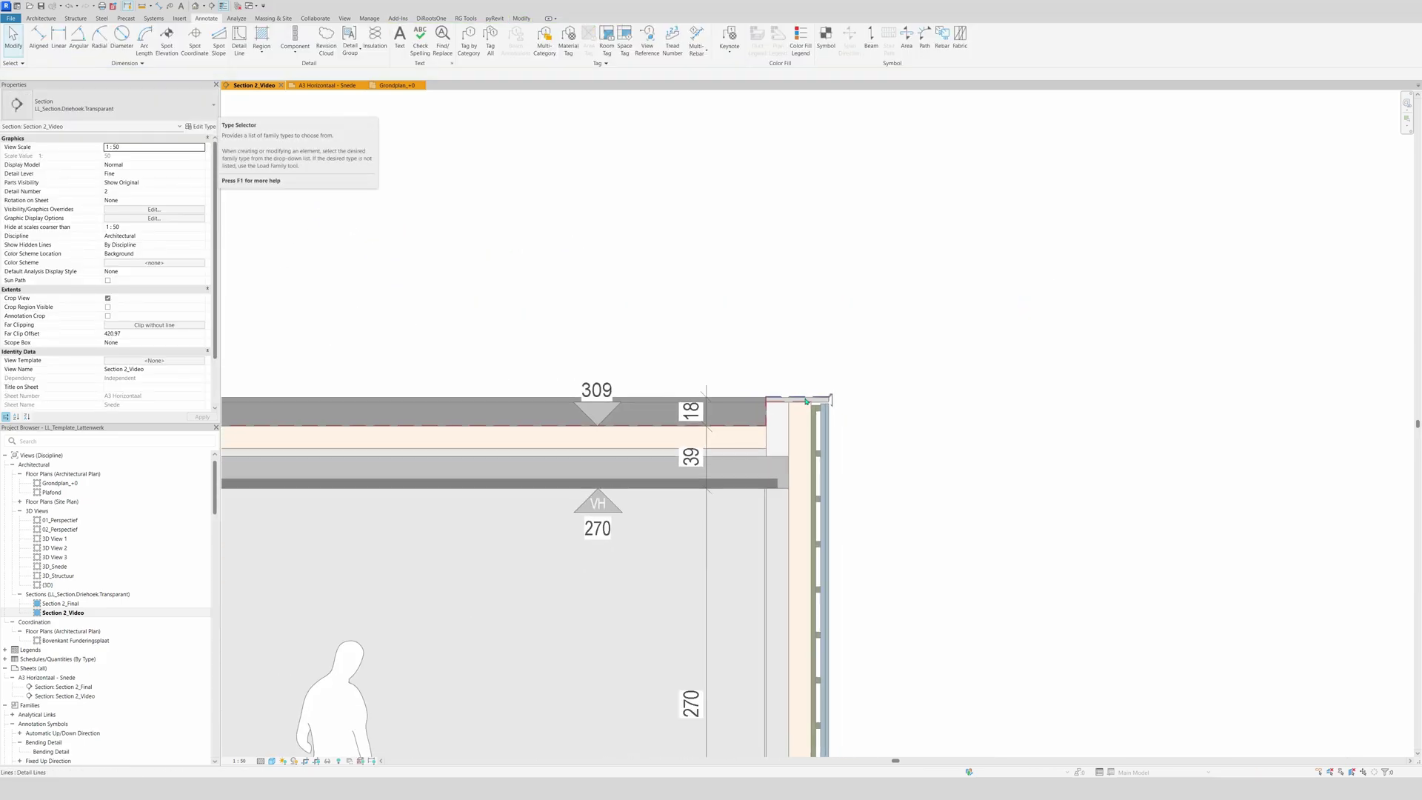
scroll(630, 472, "up", 1)
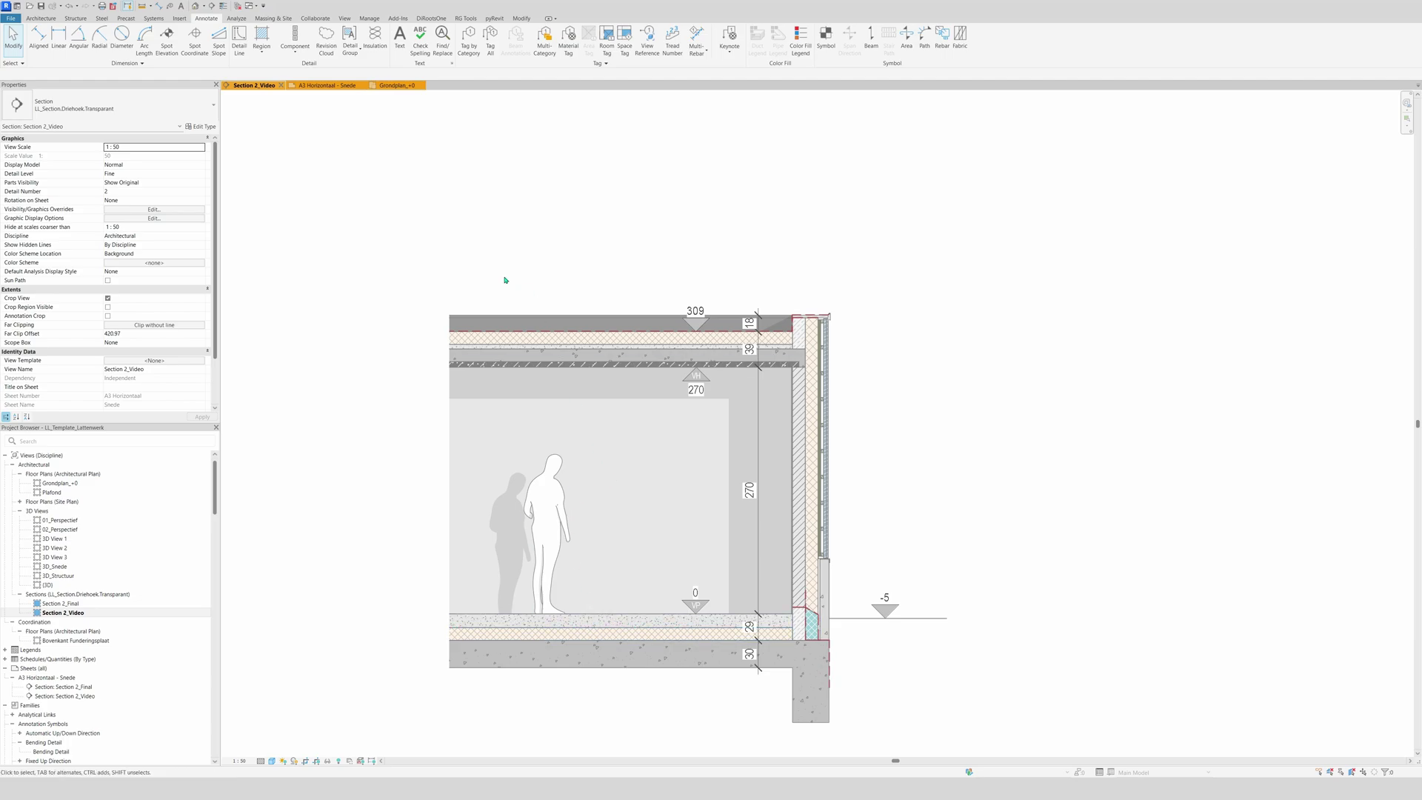
Draw an LL_Lijn.Type_PE-Folie detail line, offset 0.40, along the top of the floor insulation and up the wall's base block beside the screed.
left_click(486, 45)
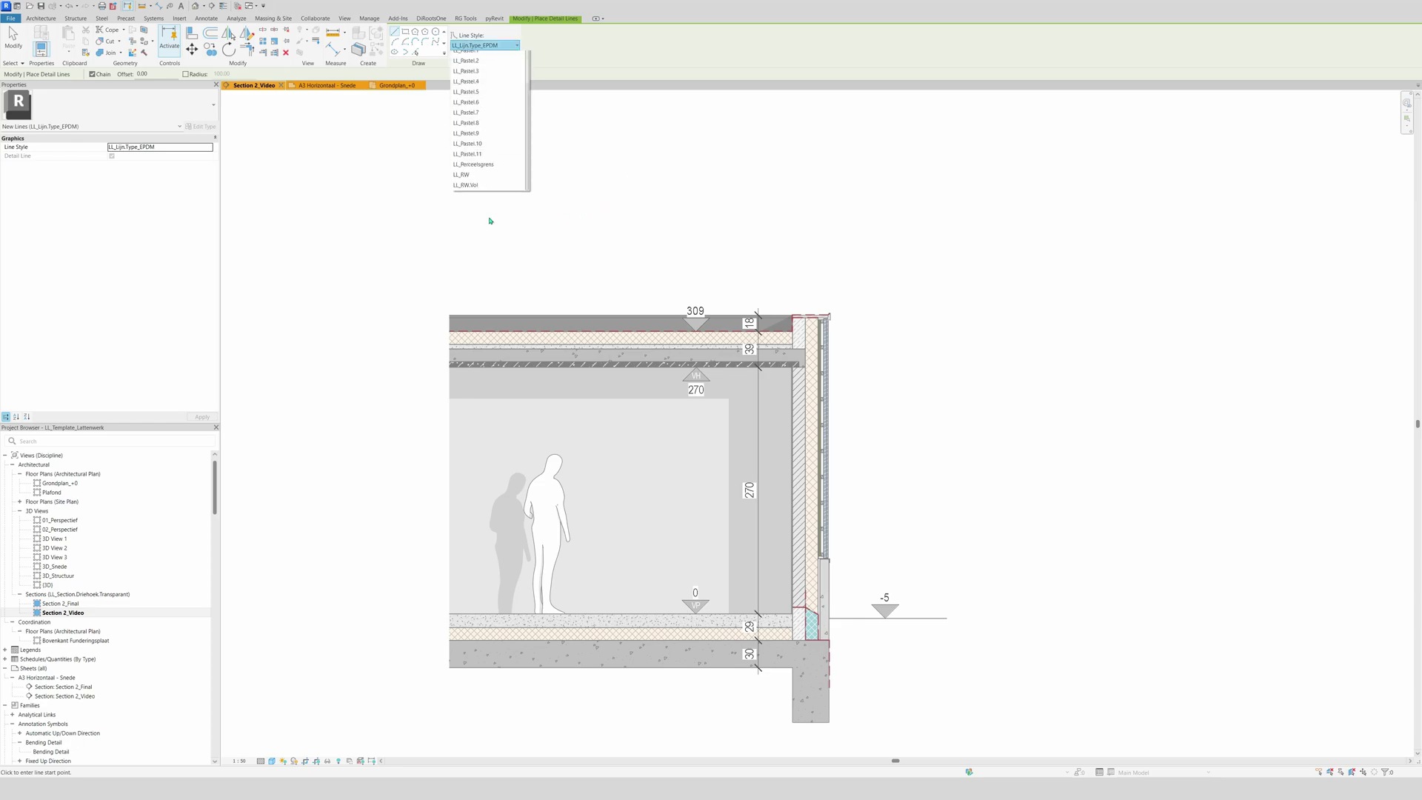
scroll(483, 177, "up", 1)
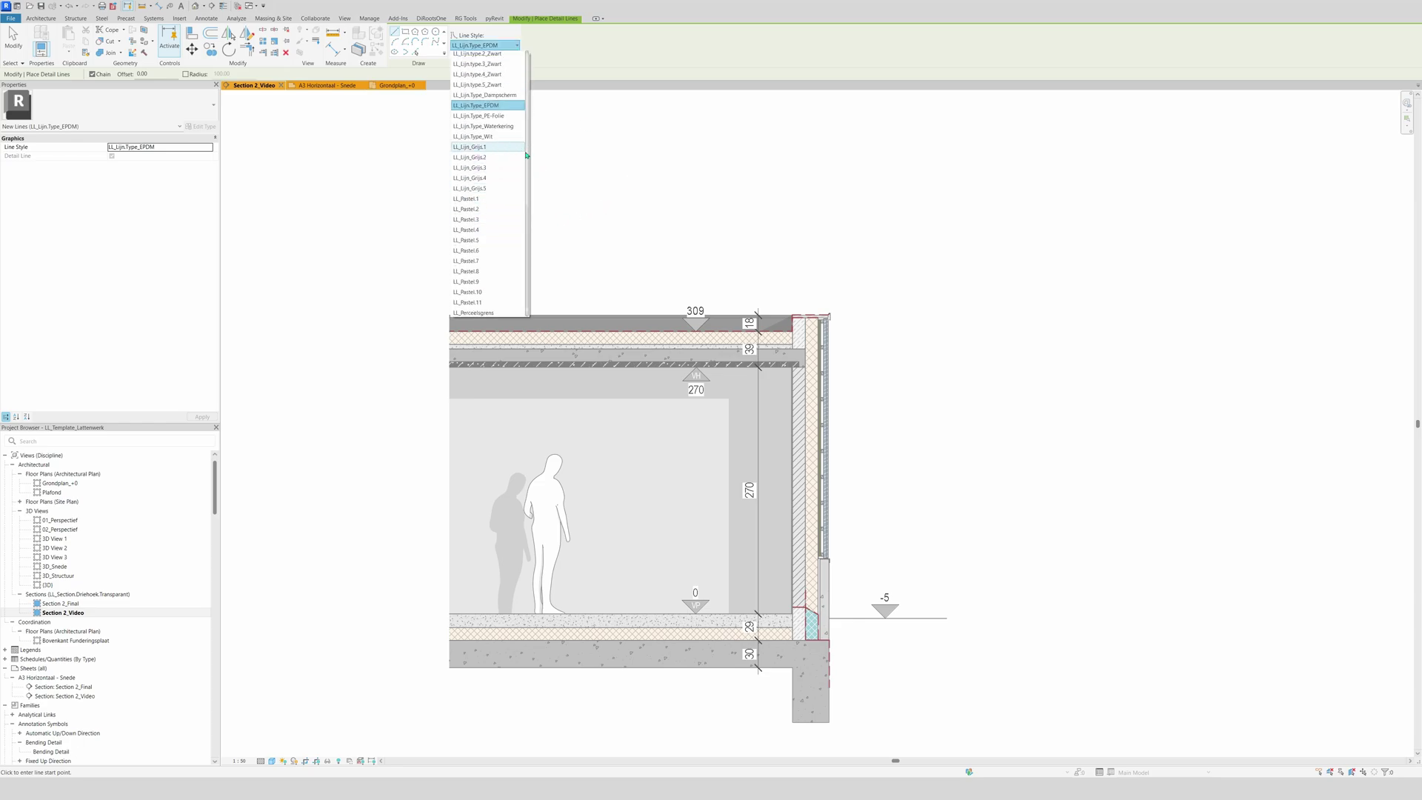
left_click(479, 115)
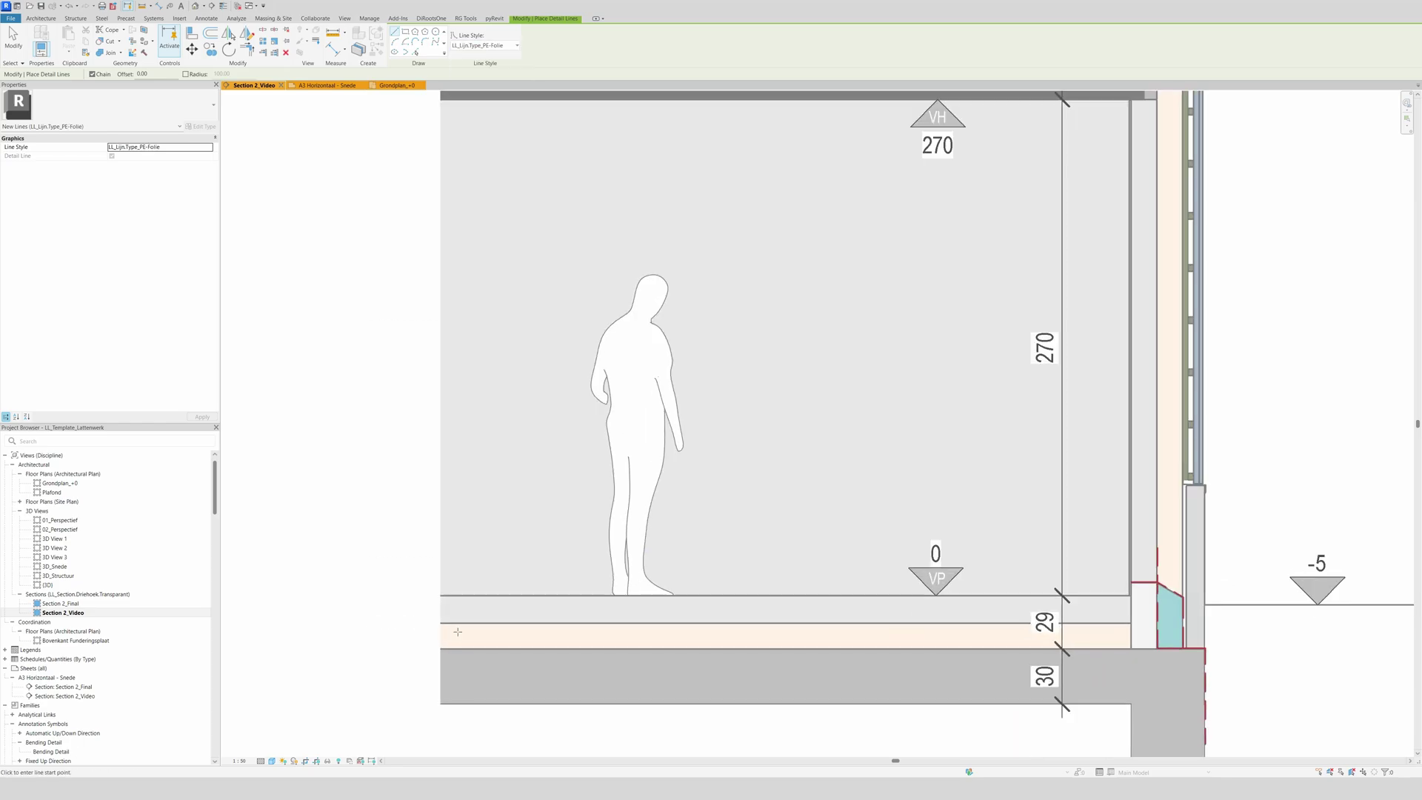
scroll(444, 626, "up", 3)
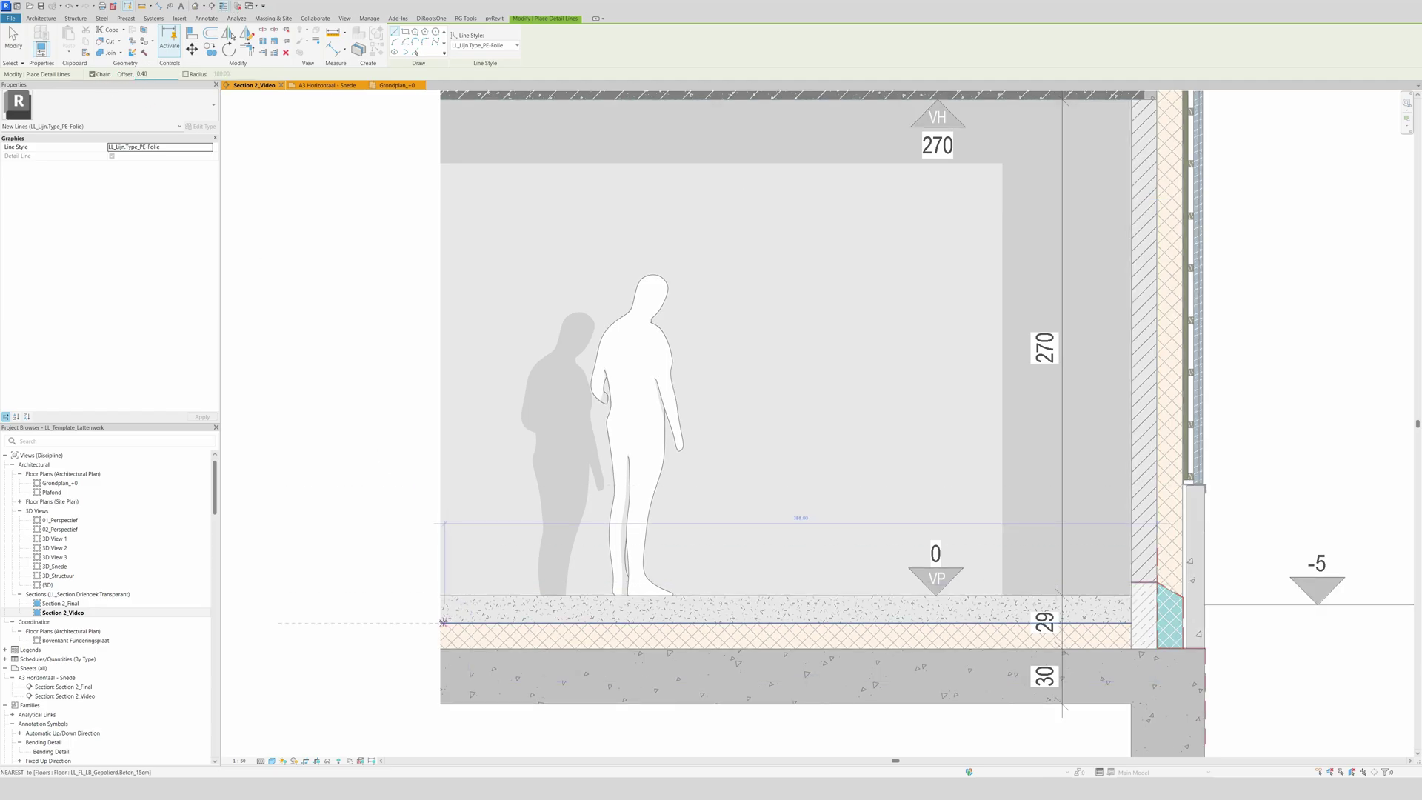
scroll(439, 622, "up", 4)
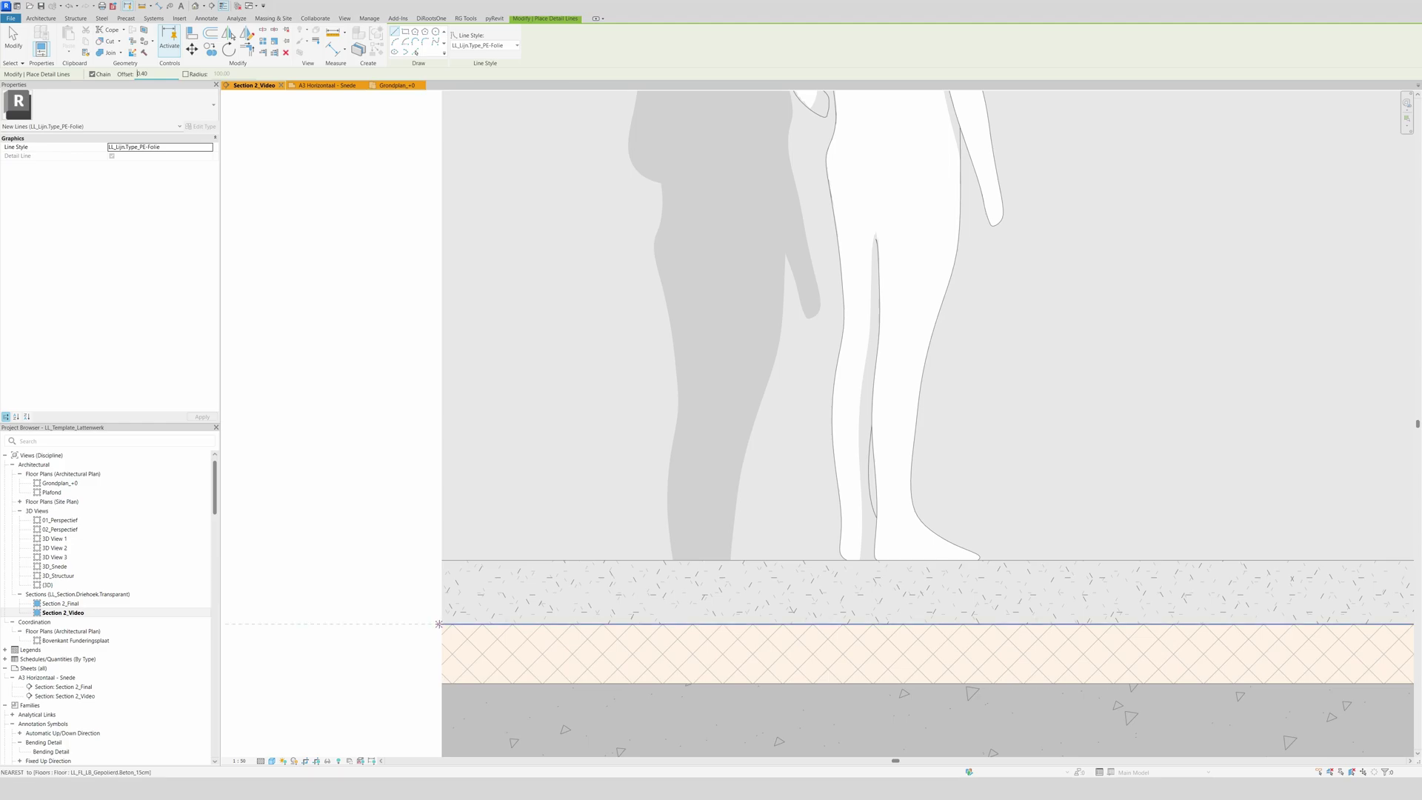
left_click(442, 622)
scroll(527, 619, "down", 5)
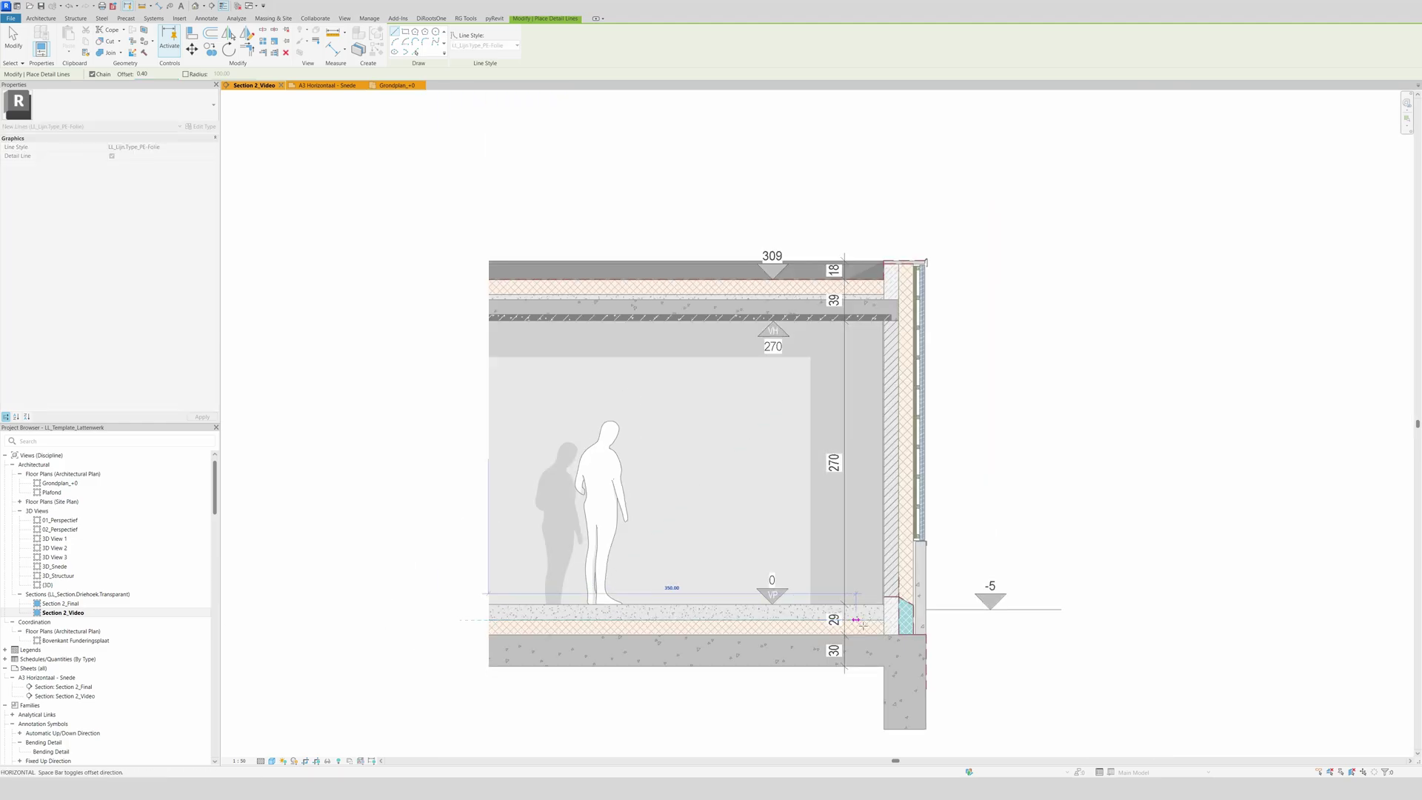
scroll(920, 610, "up", 6)
left_click(922, 608)
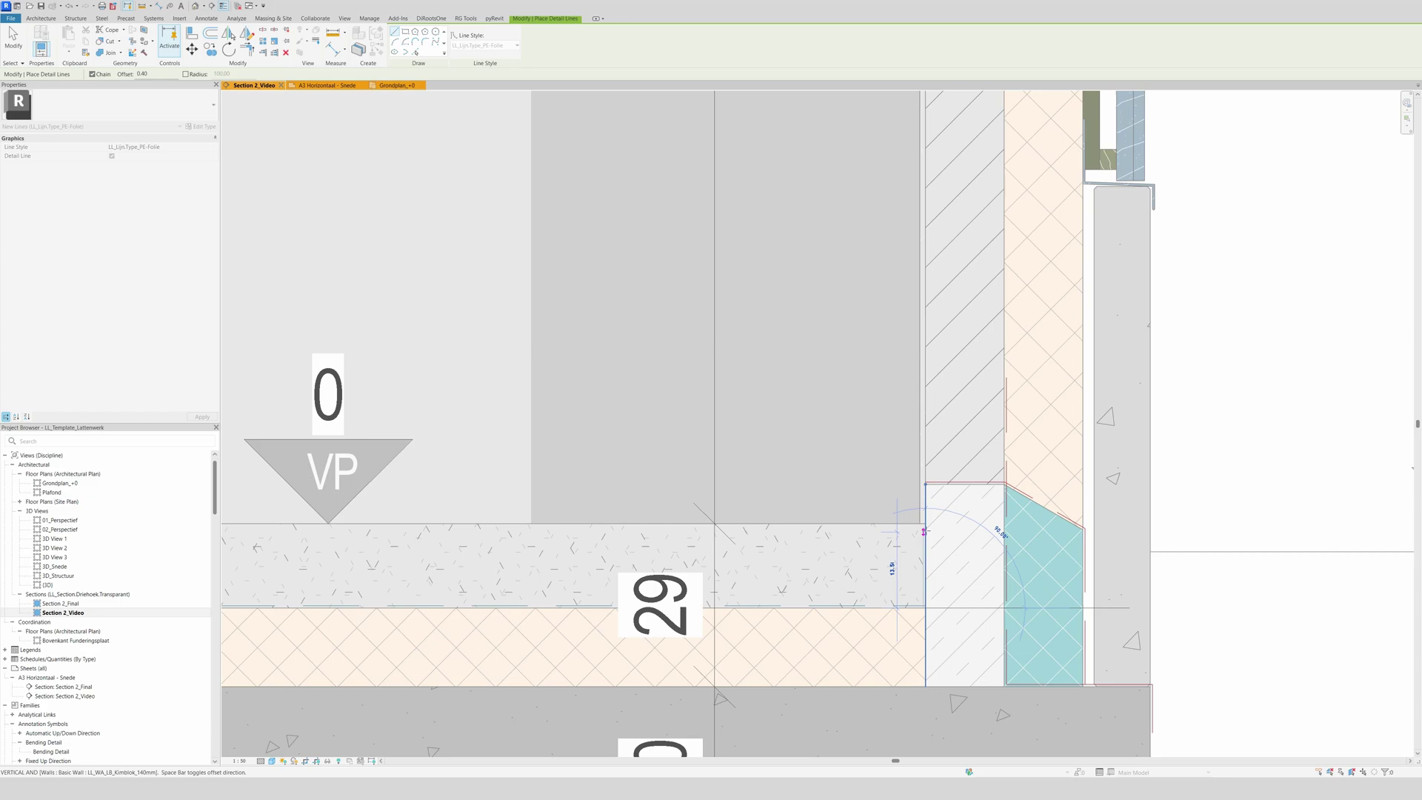
key("Escape")
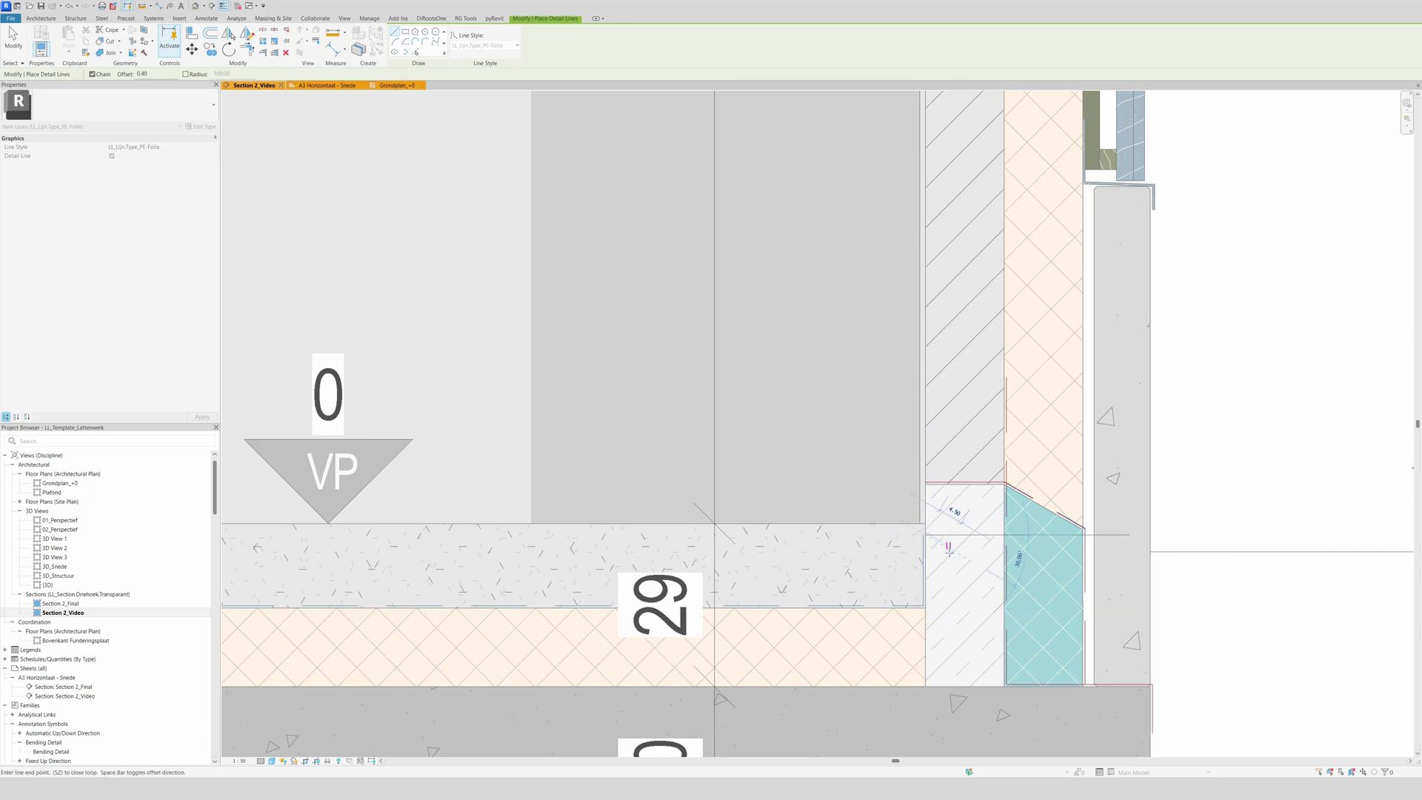
Draw a second PE-Folie line, offset 0.40, between floor insulation and concrete slab, then up the base block to the insulation's top.
scroll(964, 545, "down", 8)
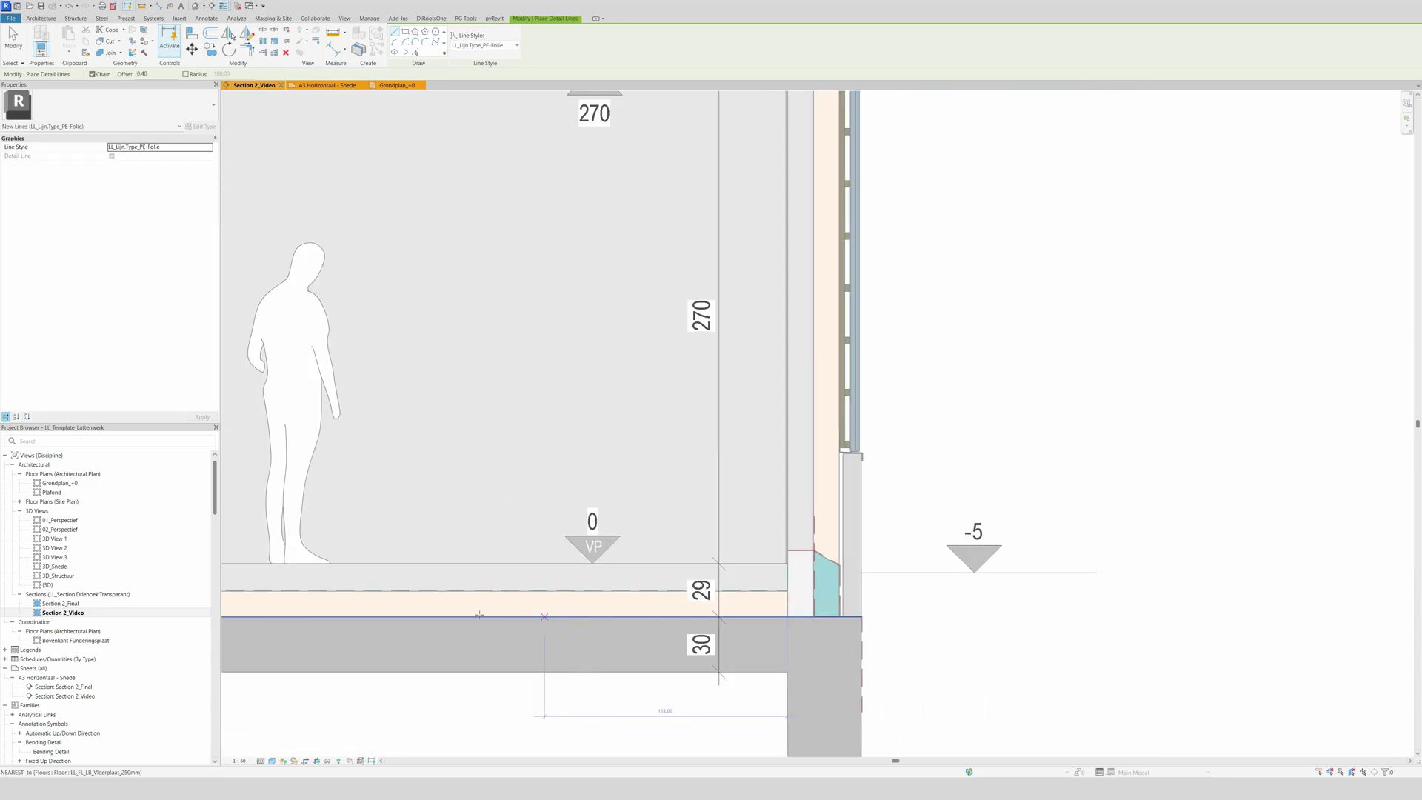
left_click(240, 605)
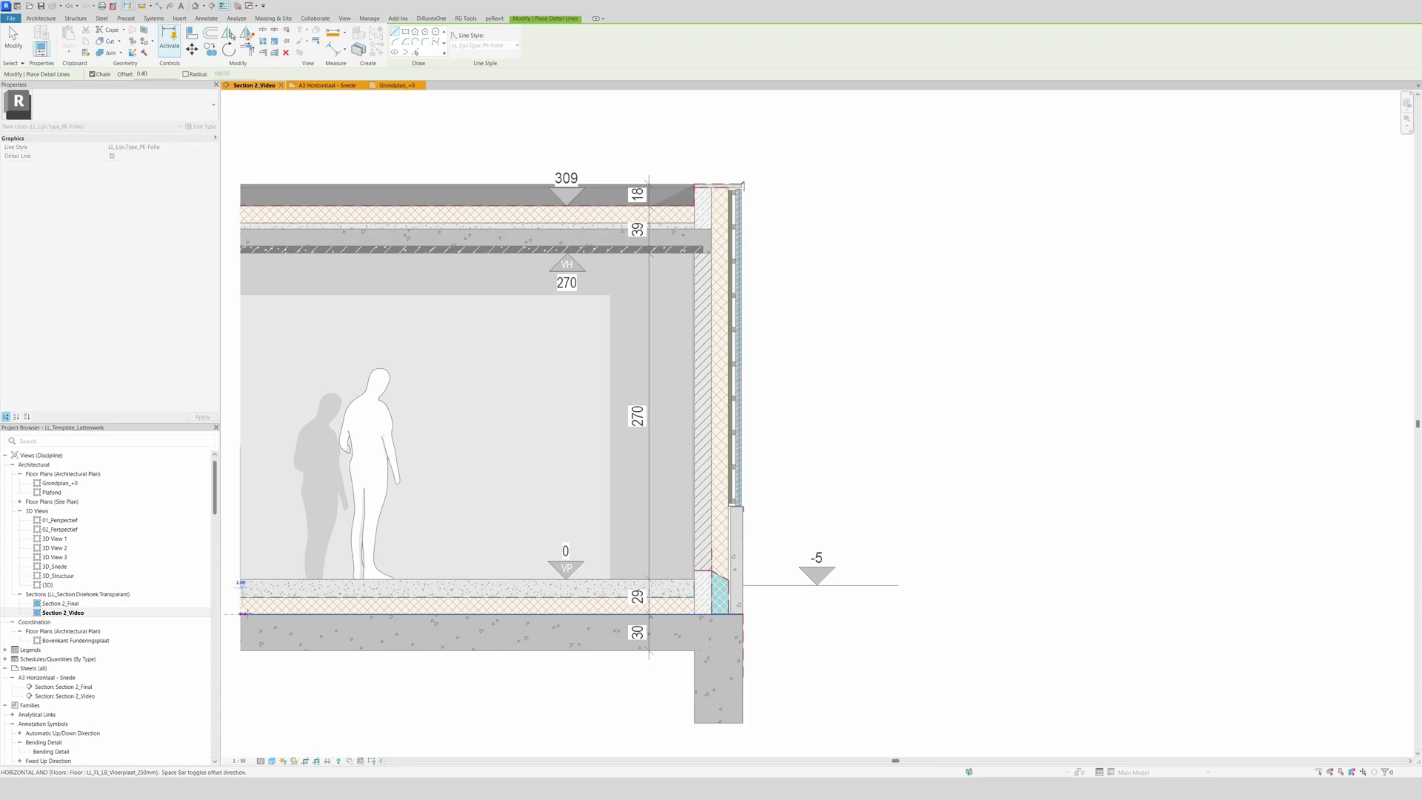
scroll(391, 610, "up", 4)
scroll(1081, 604, "up", 4)
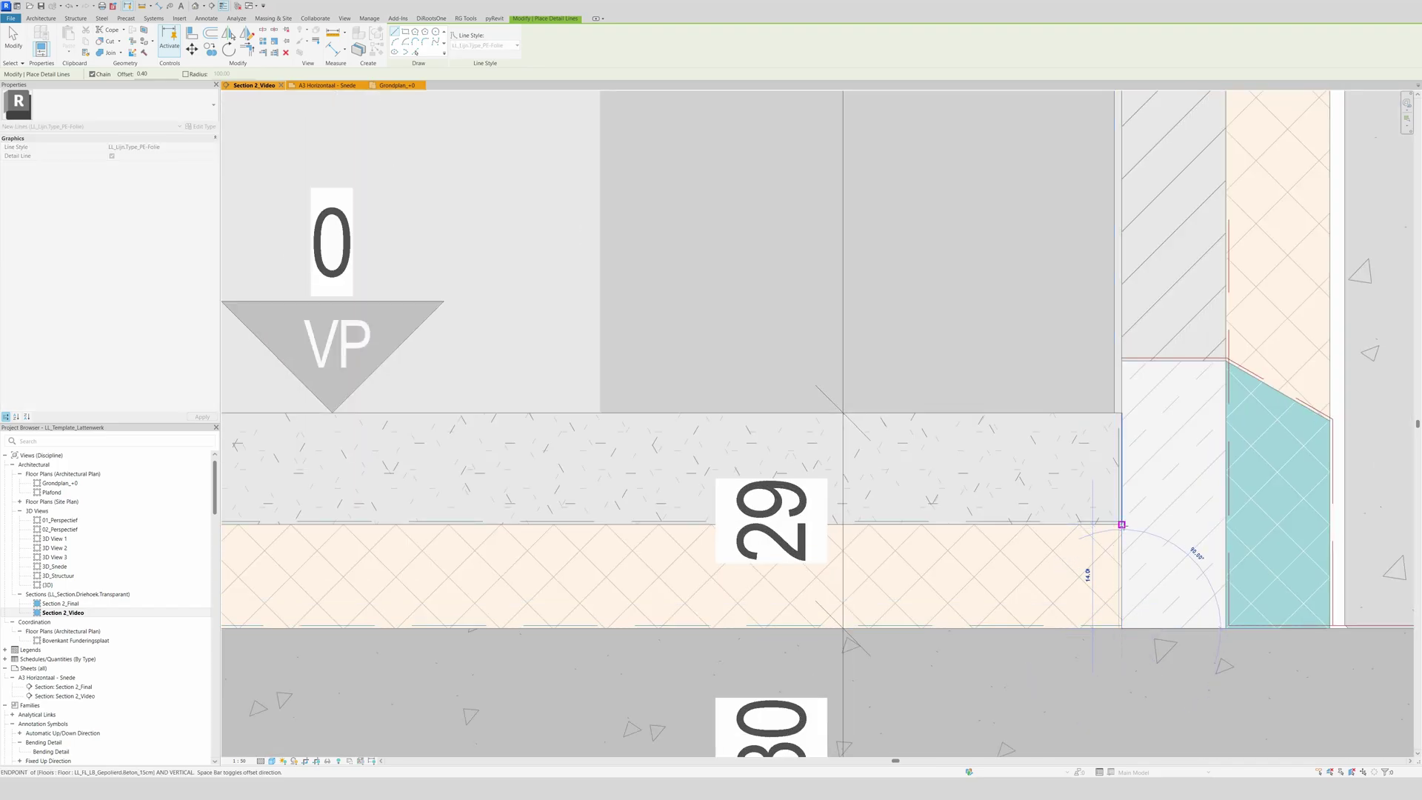
left_click(1121, 524)
key("Escape")
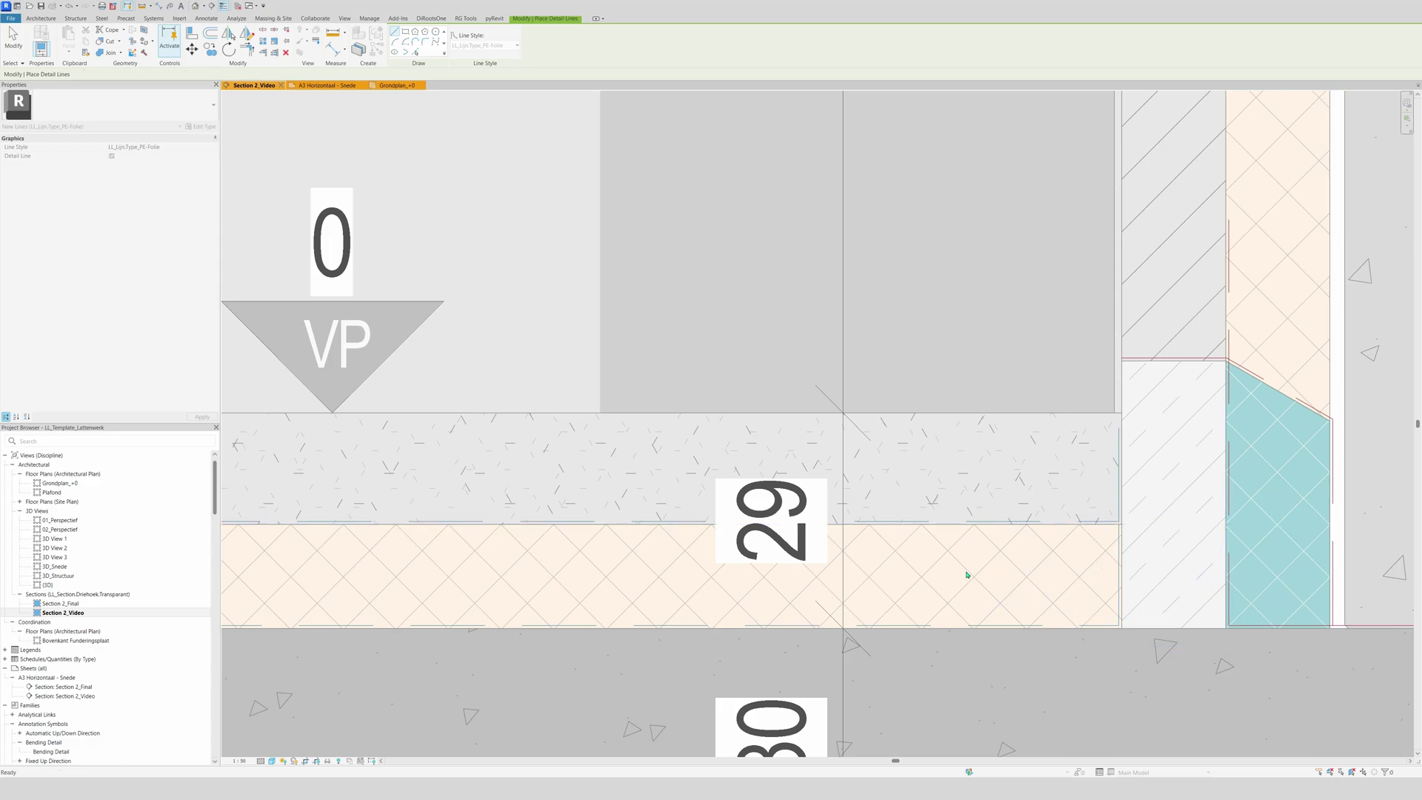
key("Escape")
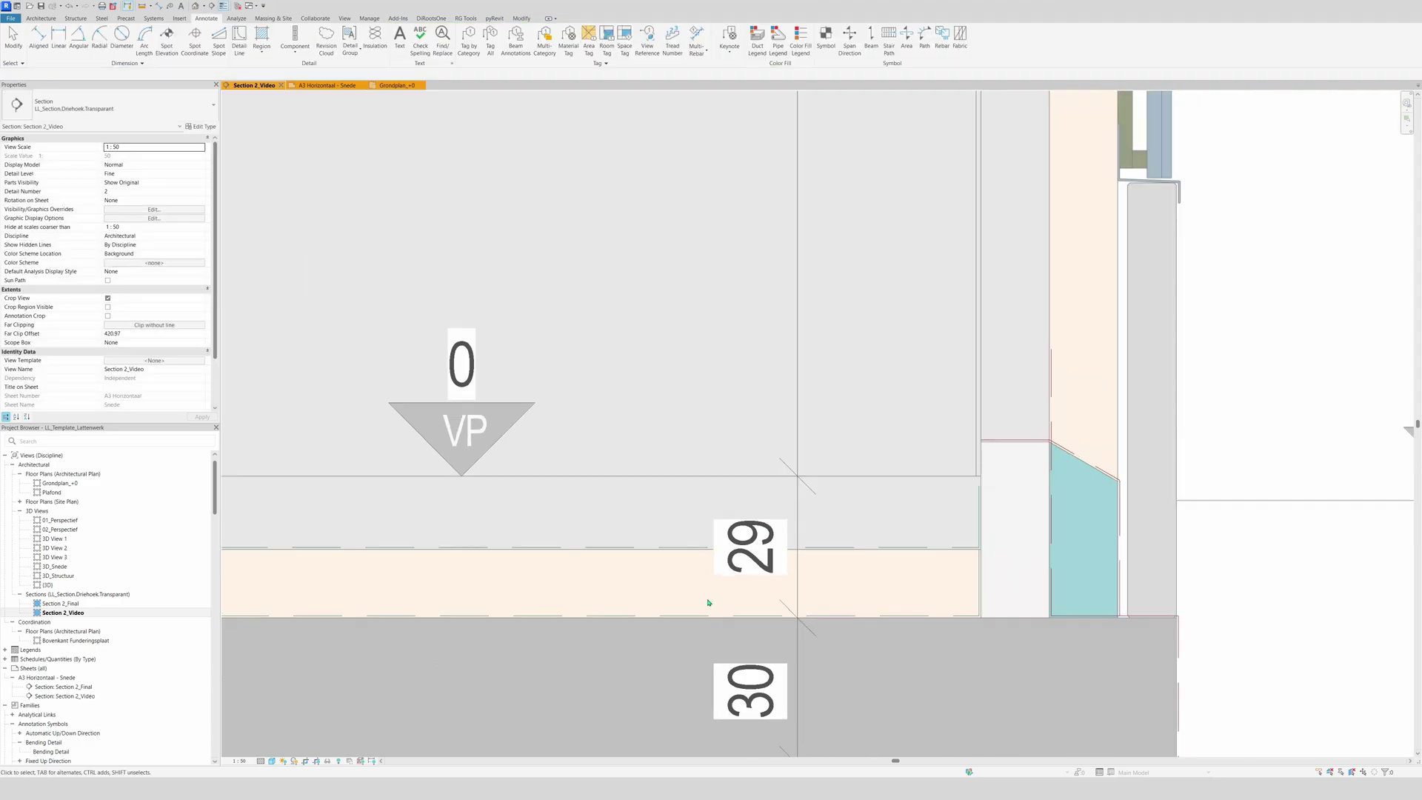
Toggle thin-line display and review the whole section with its EPDM and PE-Folie membrane lines.
scroll(709, 603, "down", 10)
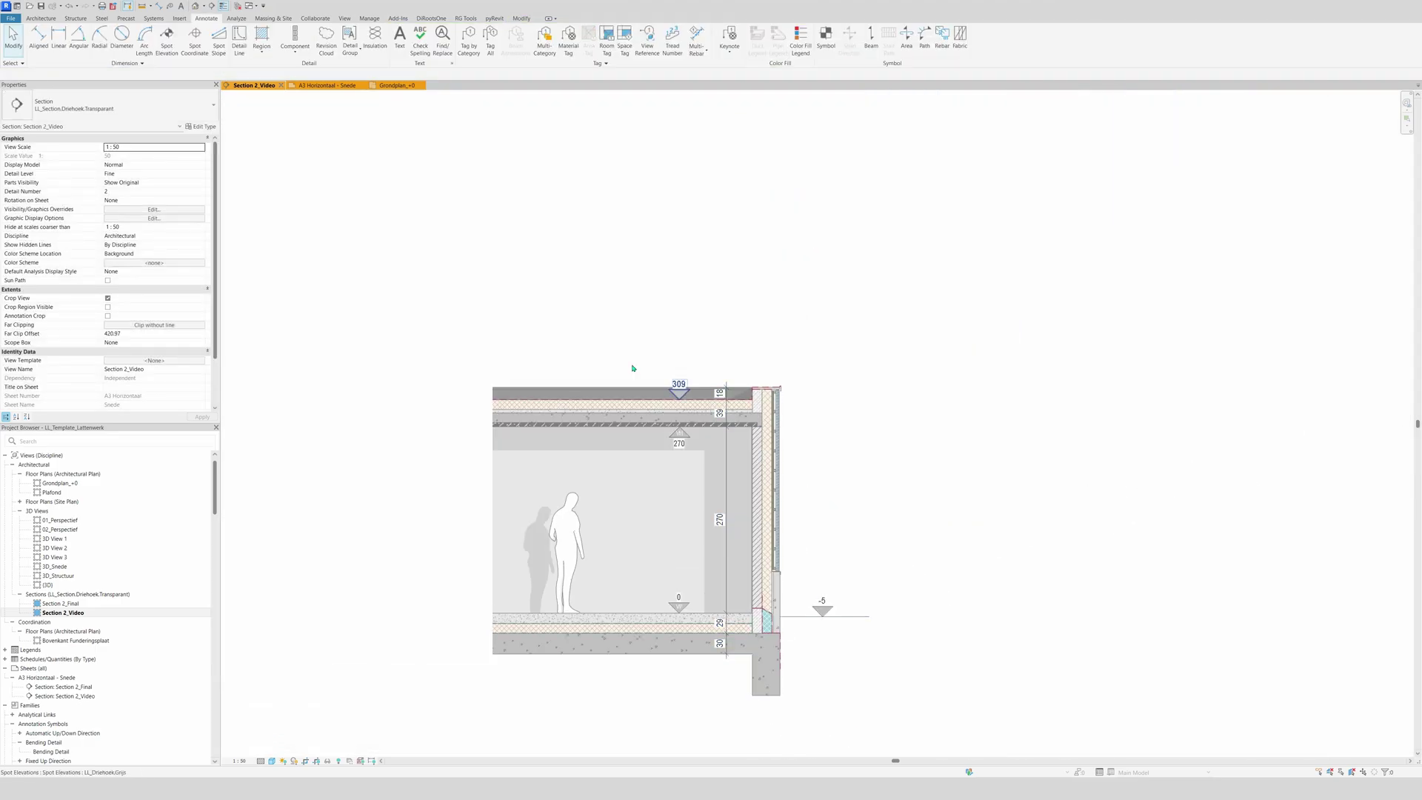
left_click(229, 7)
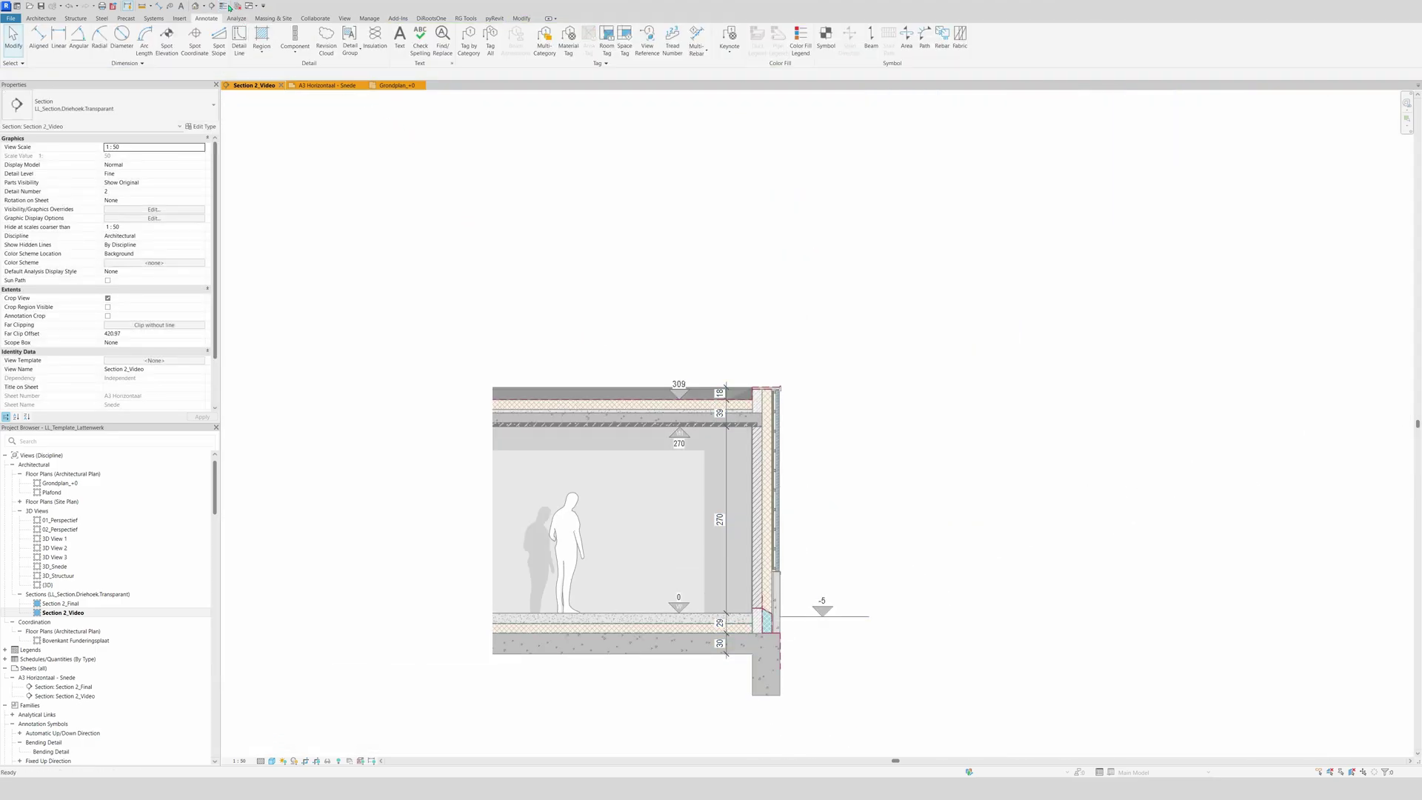
scroll(833, 404, "down", 1)
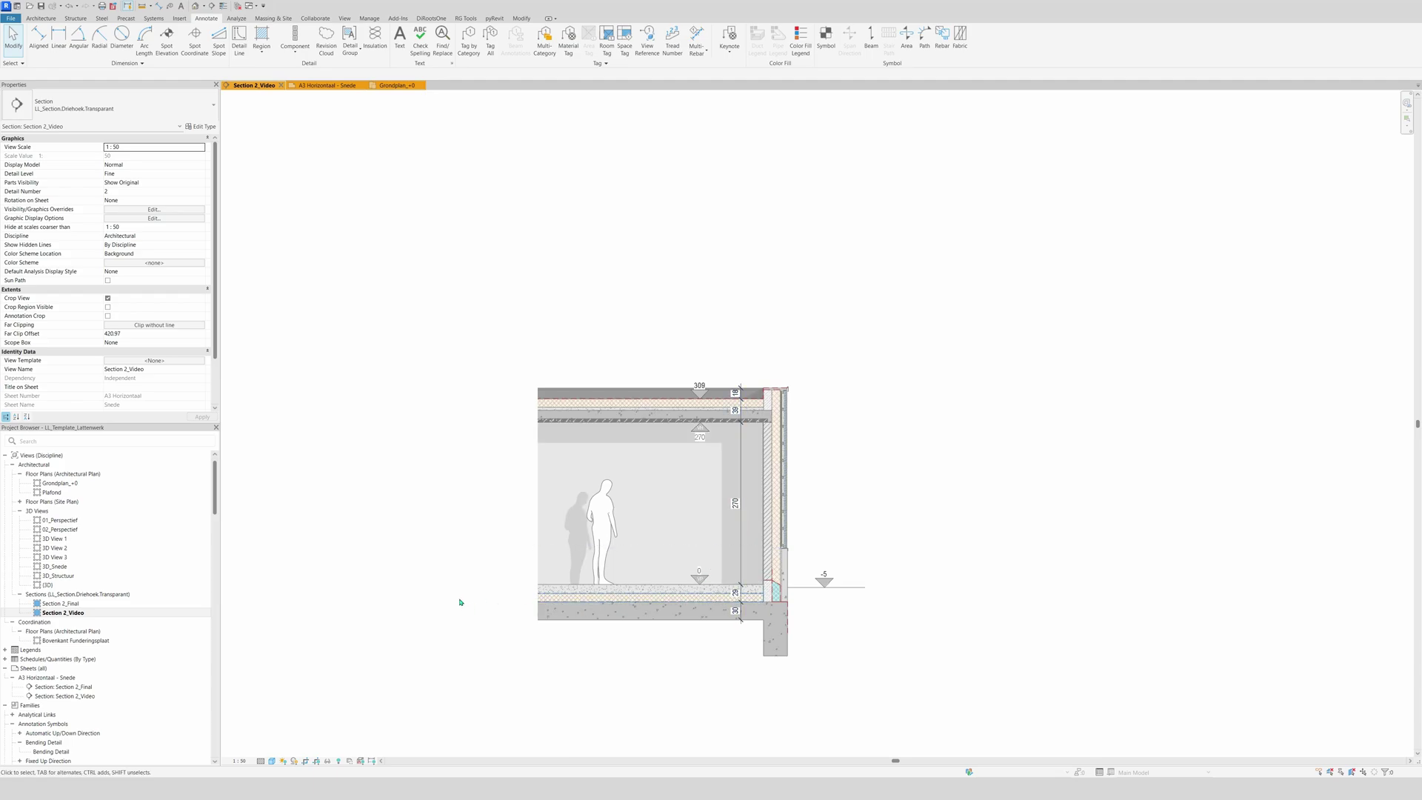
middle_click_drag(877, 522, 942, 494)
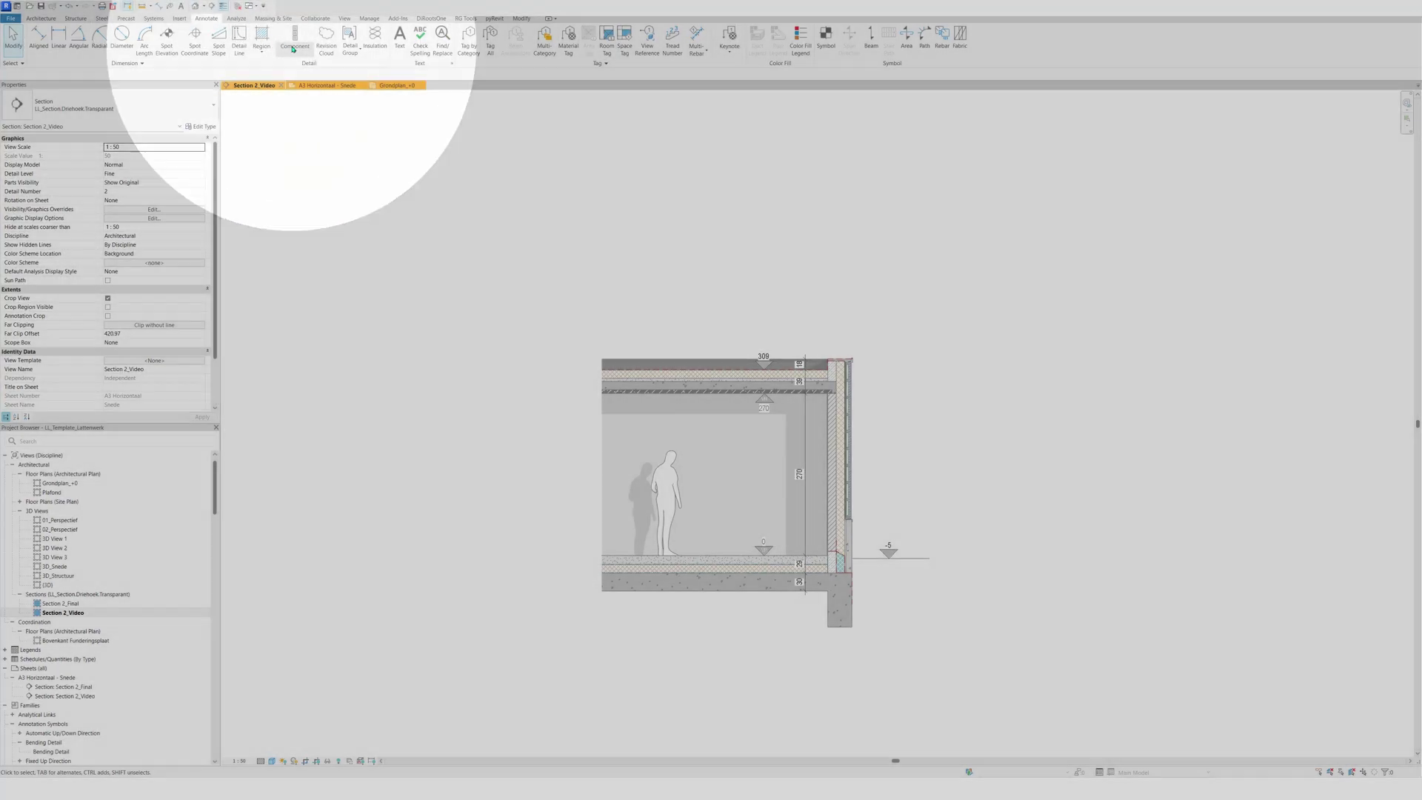
Place a loose LL_Snelbouw_140x300 detail component in the room, between the standing figure and the wall.
left_click(294, 41)
left_click(317, 68)
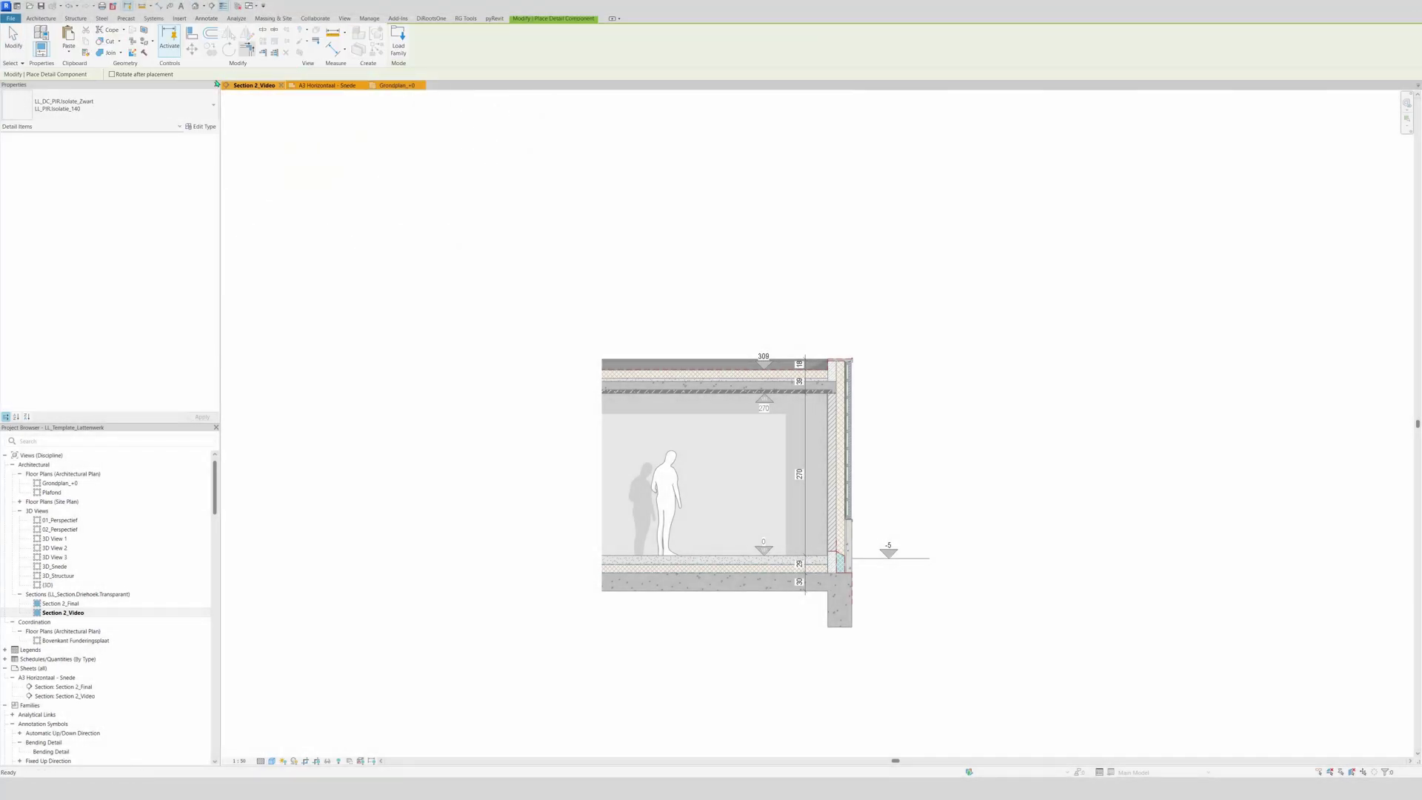
left_click(103, 104)
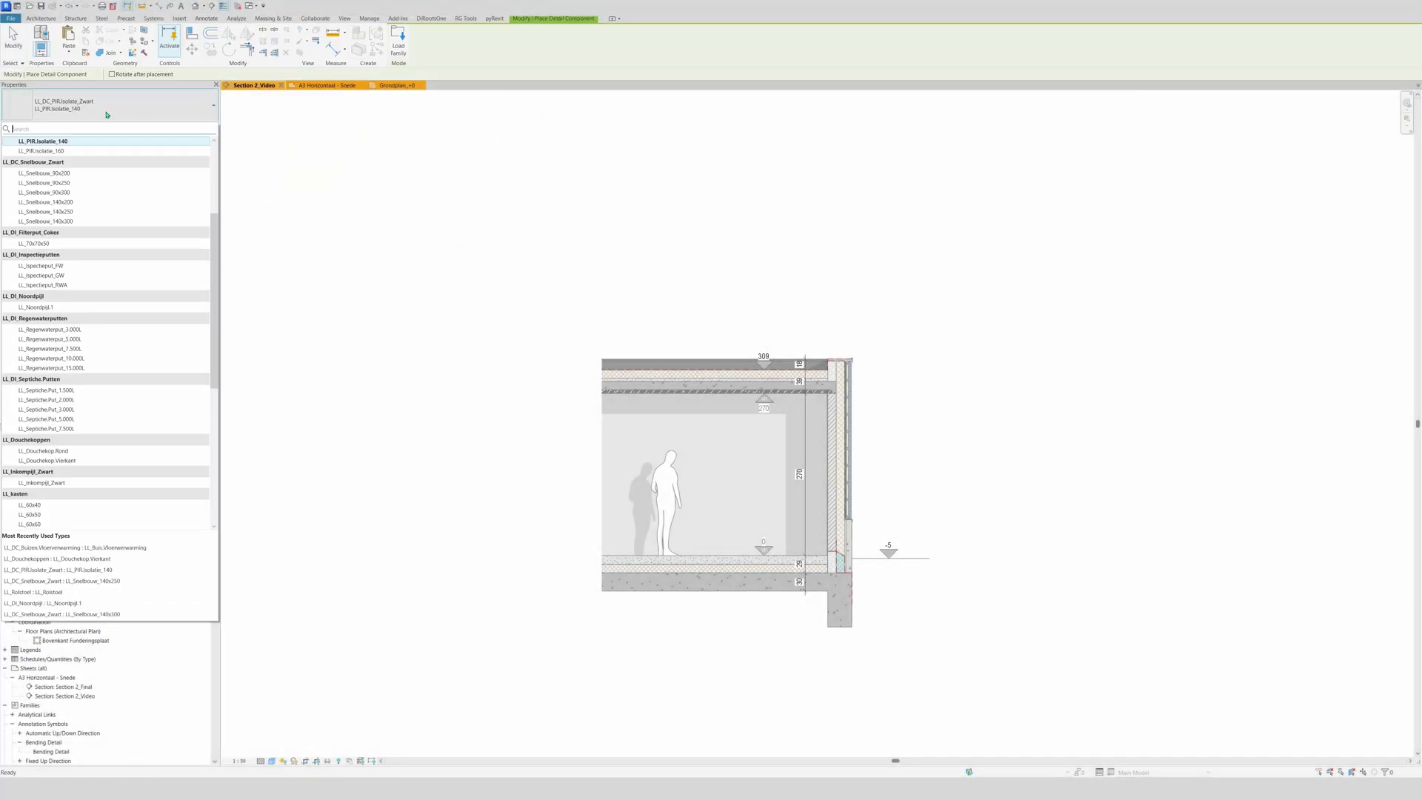
left_click(83, 221)
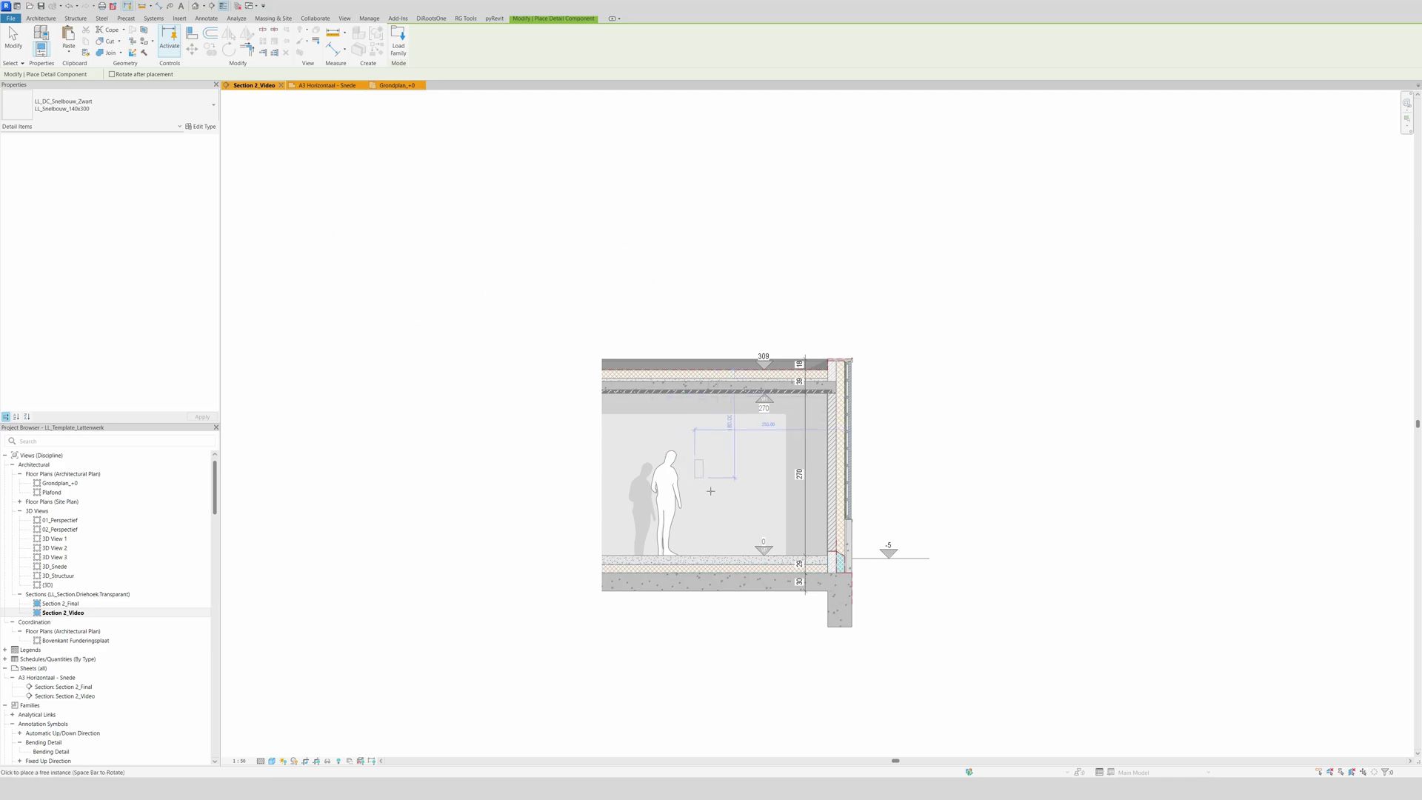
left_click(763, 481)
scroll(760, 489, "up", 3)
key("Escape")
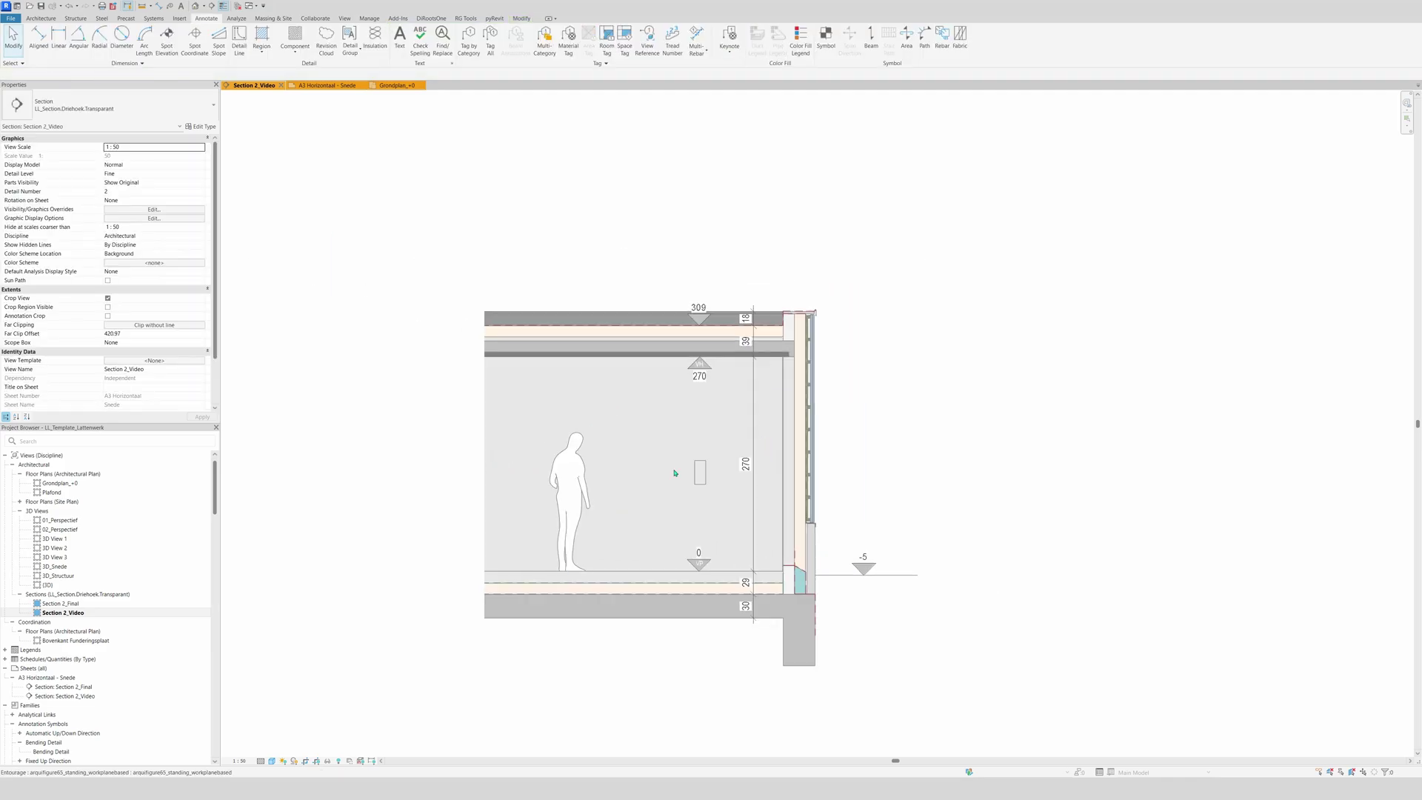
scroll(671, 477, "up", 1)
left_click(669, 486)
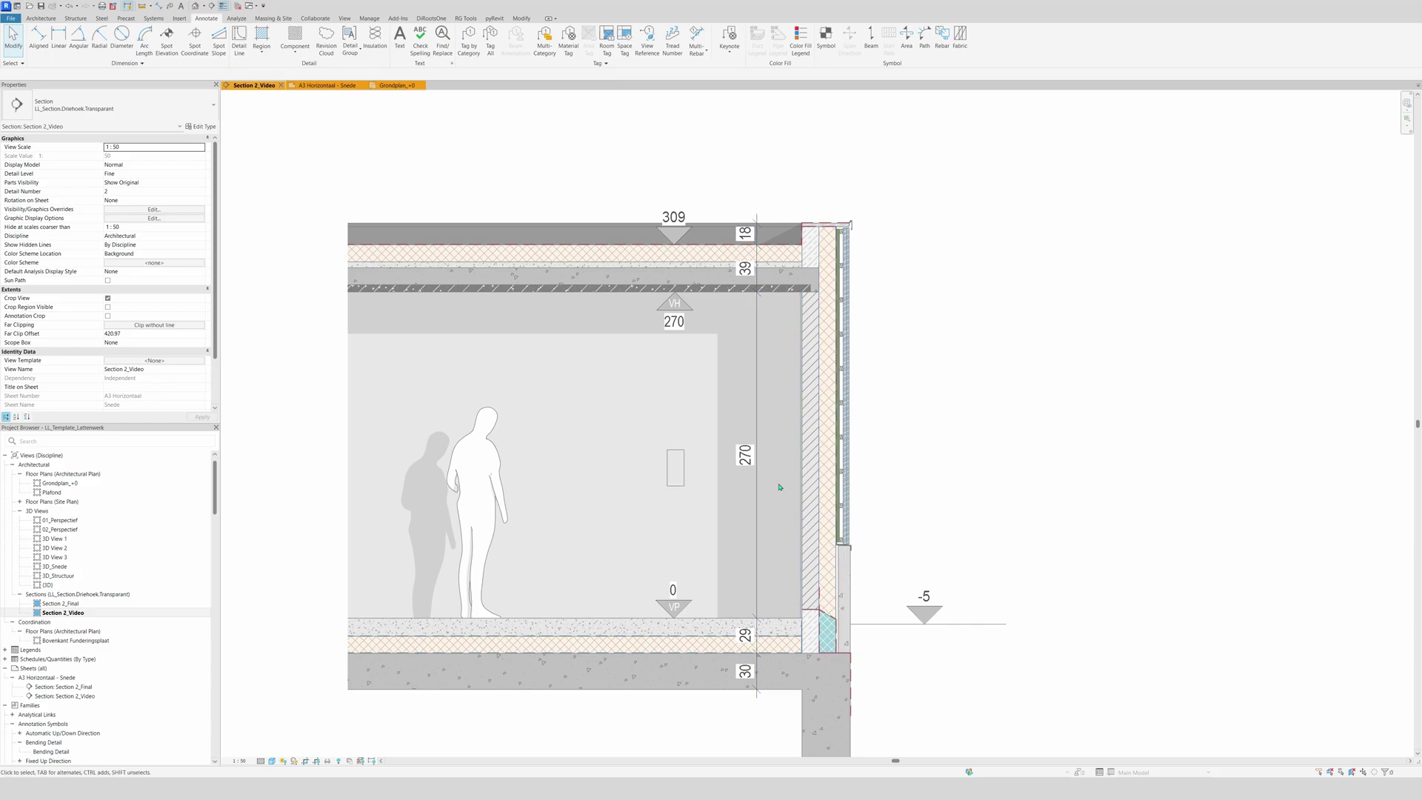
Draw an LL_Snelbouw_140x300 repeating detail up the masonry wall's inner face, from the base block's top to the ceiling slab's underside.
left_click(295, 49)
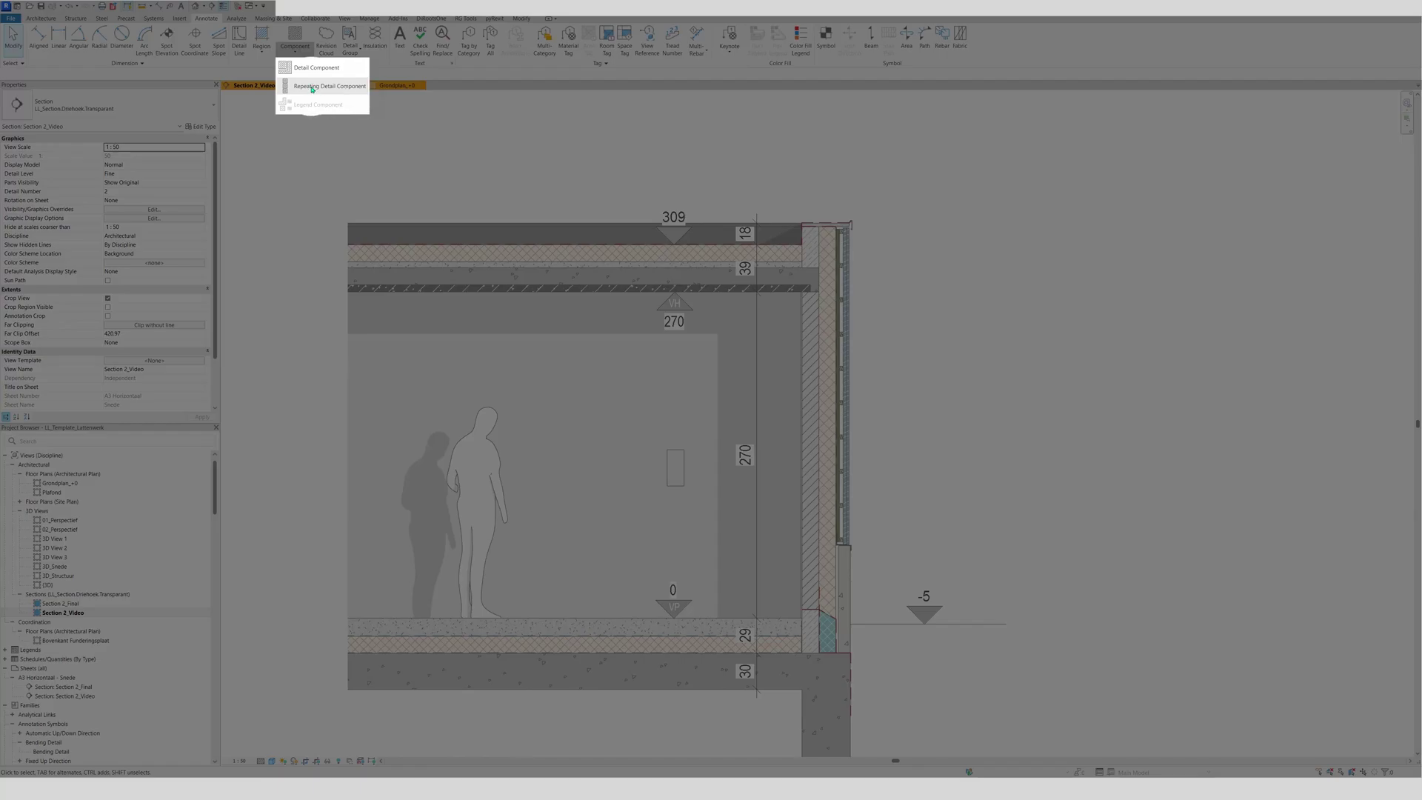
left_click(312, 87)
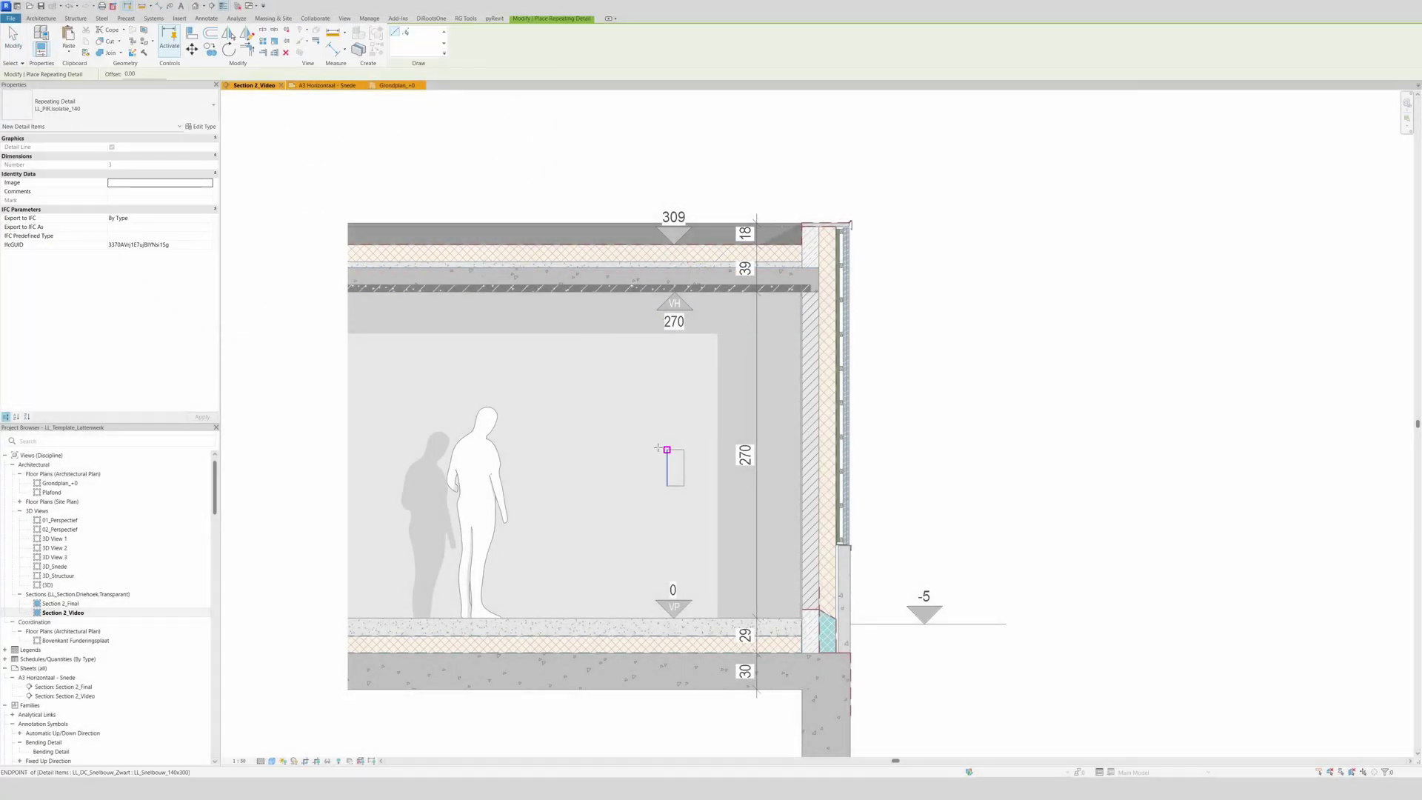
left_click(82, 108)
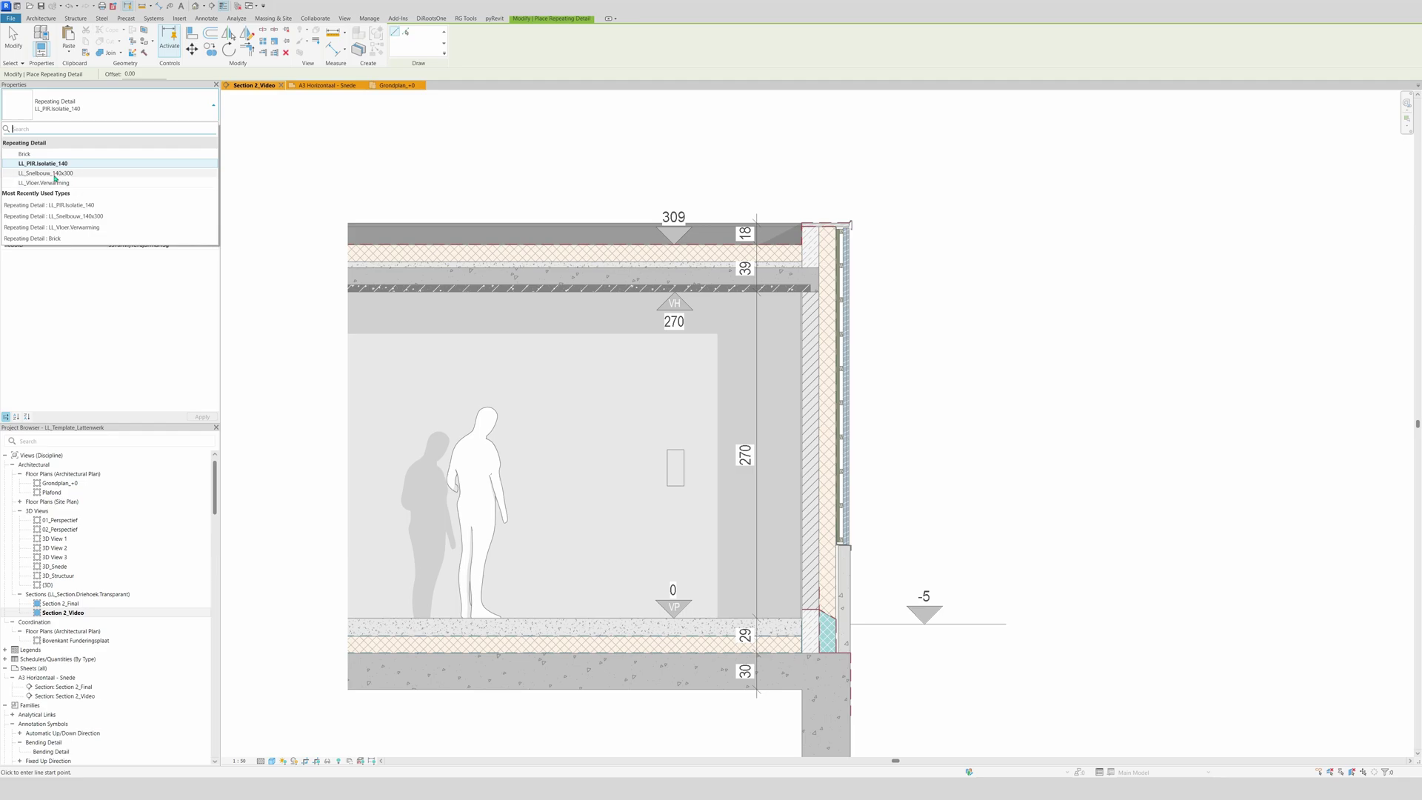
left_click(55, 173)
scroll(845, 613, "up", 2)
scroll(845, 613, "up", 5)
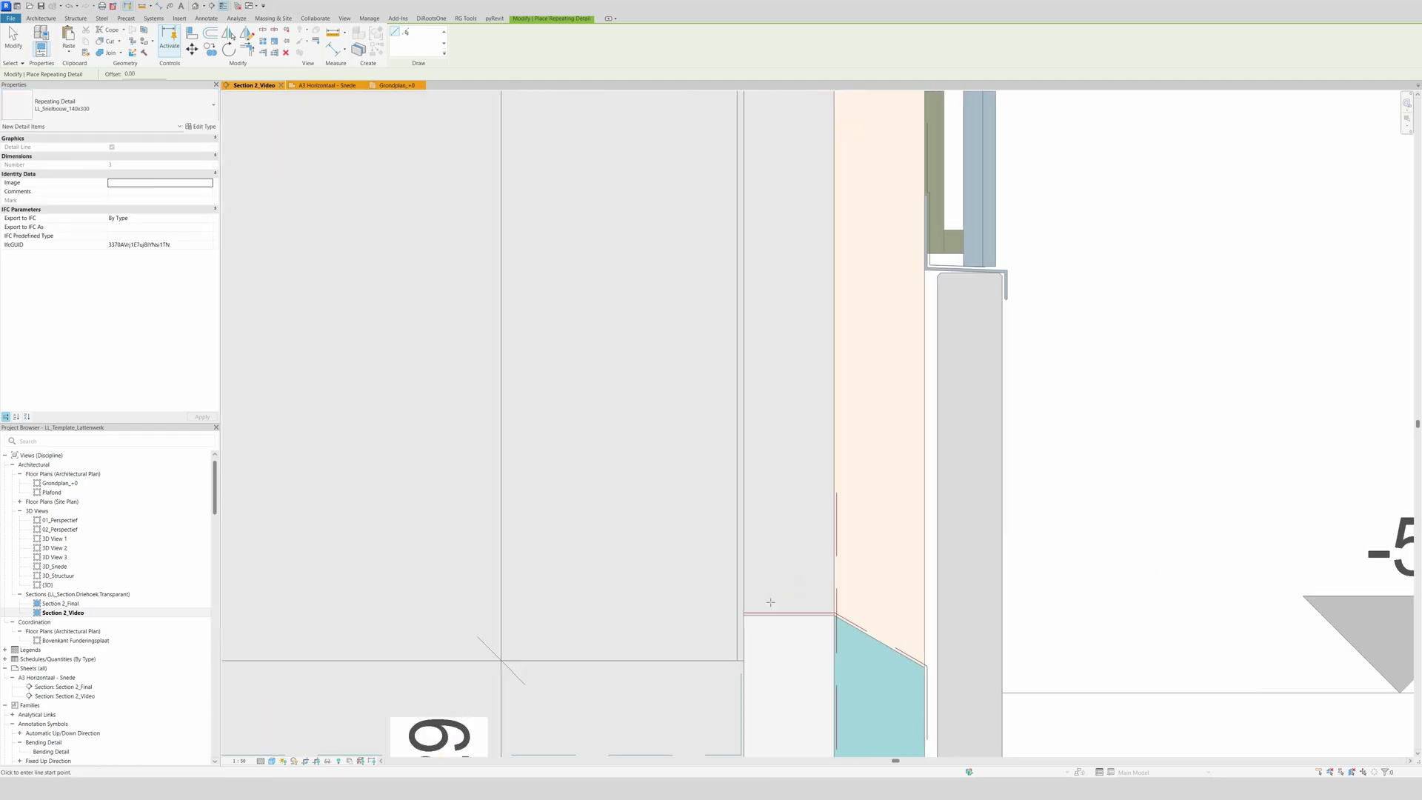
left_click(723, 624)
scroll(747, 660, "down", 8)
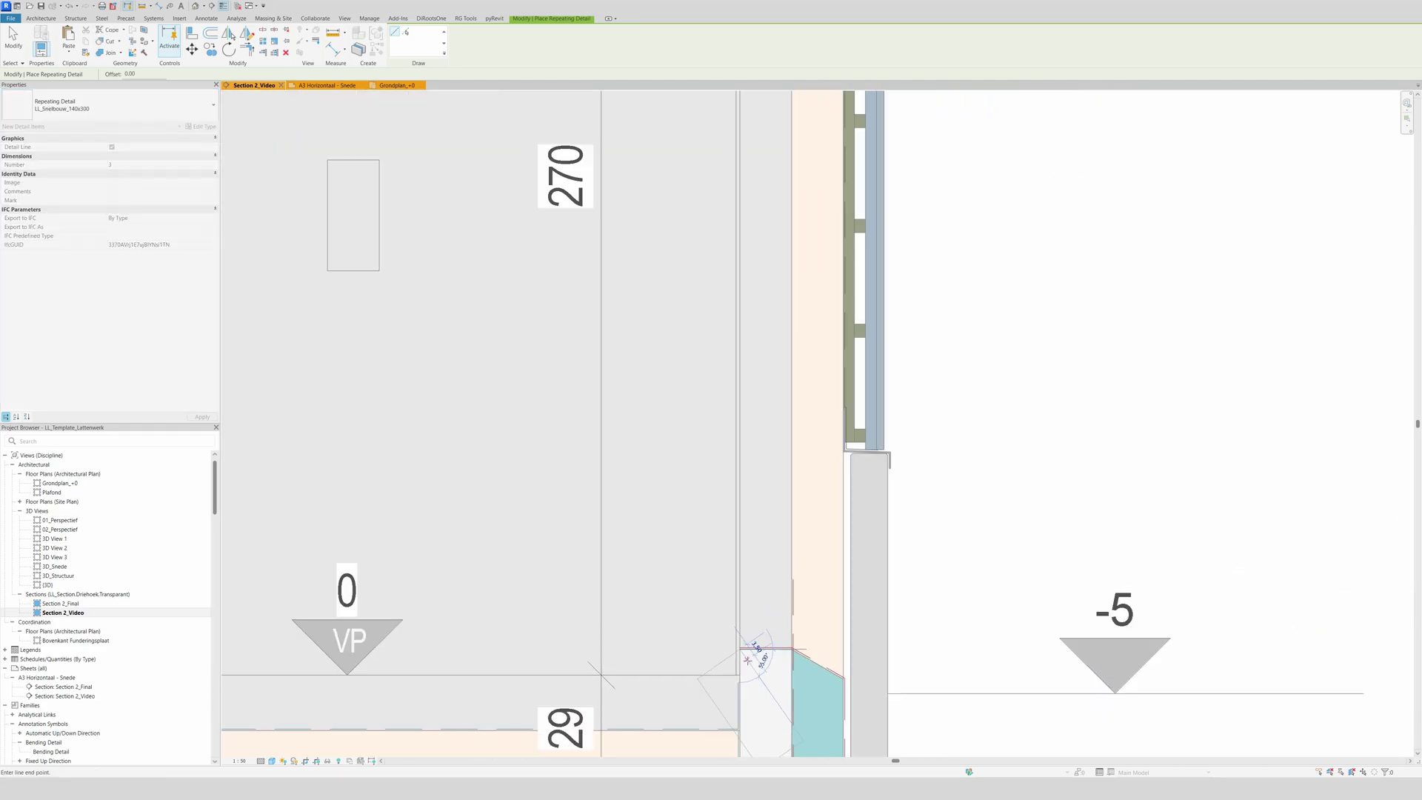
scroll(770, 320, "up", 4)
scroll(770, 320, "up", 4)
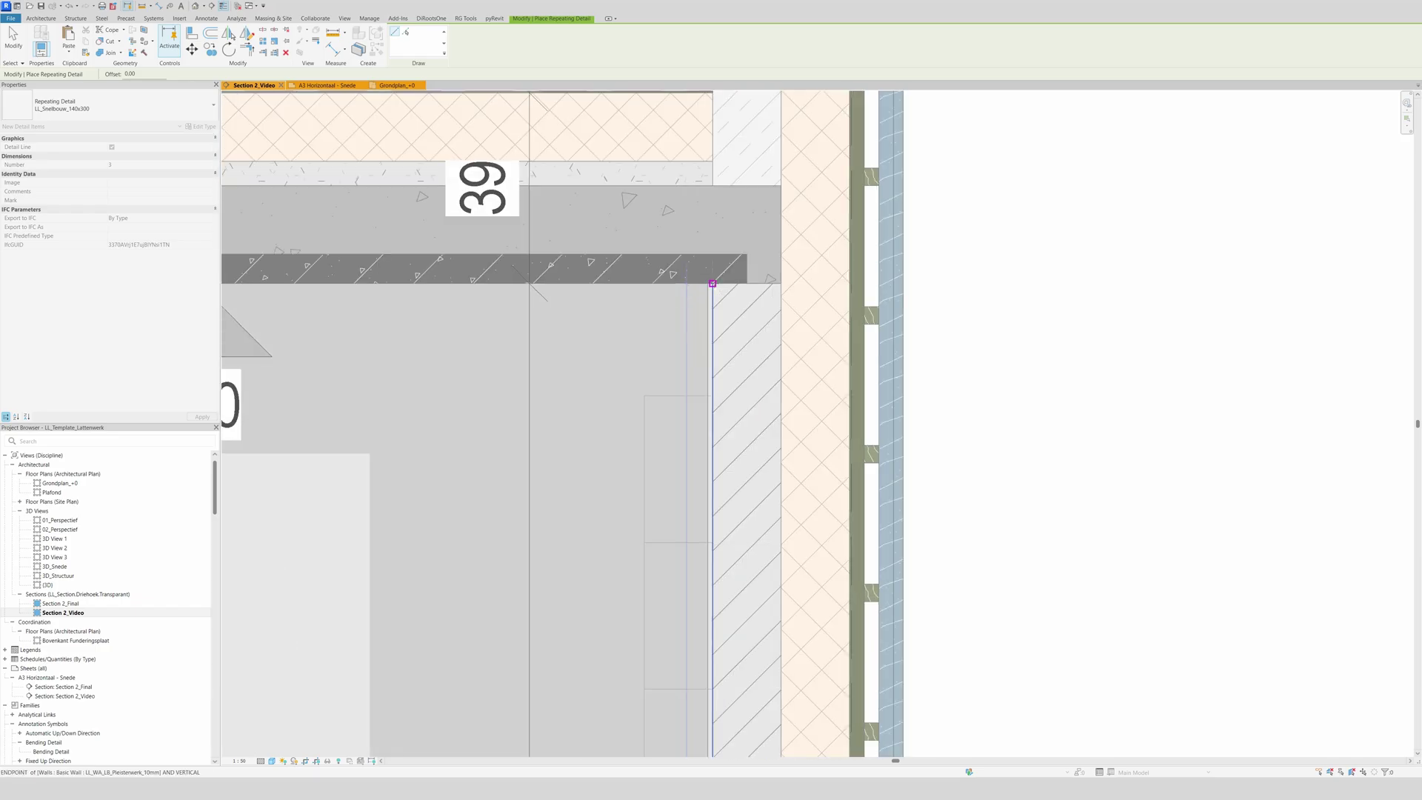
scroll(712, 284, "down", 1)
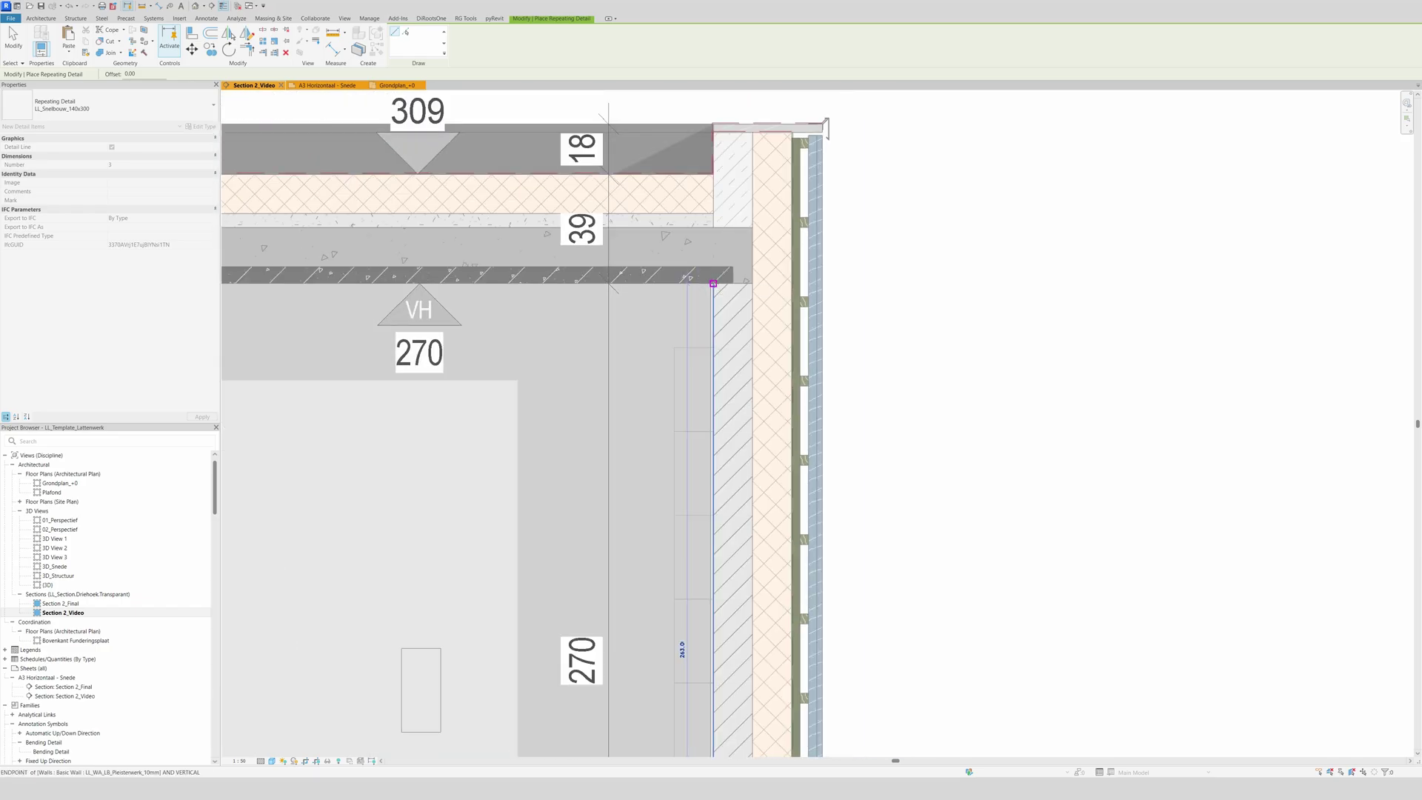
left_click(713, 283)
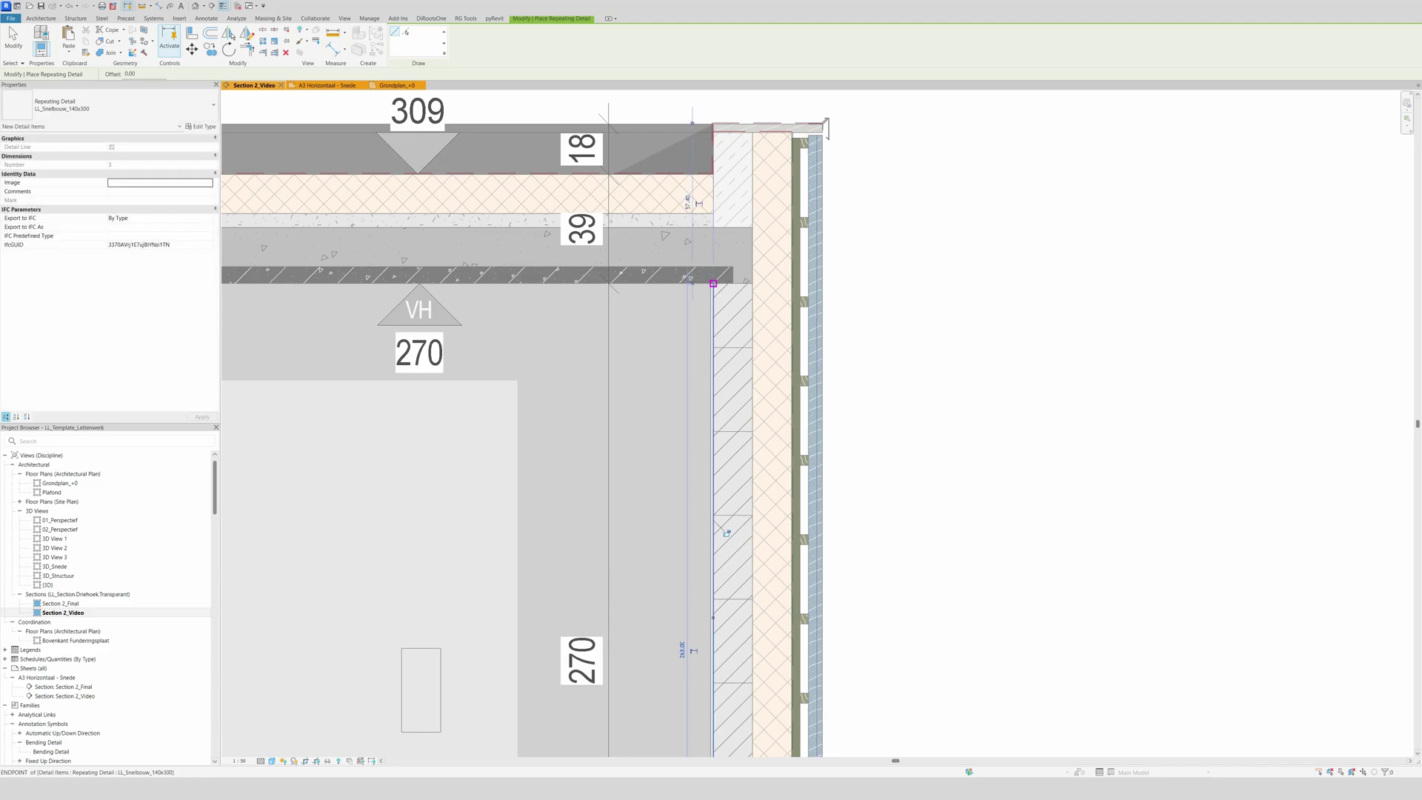
key("Escape")
key("Escape")
Delete the loose Snelbouw block between the figure and the wall.
scroll(741, 311, "down", 5)
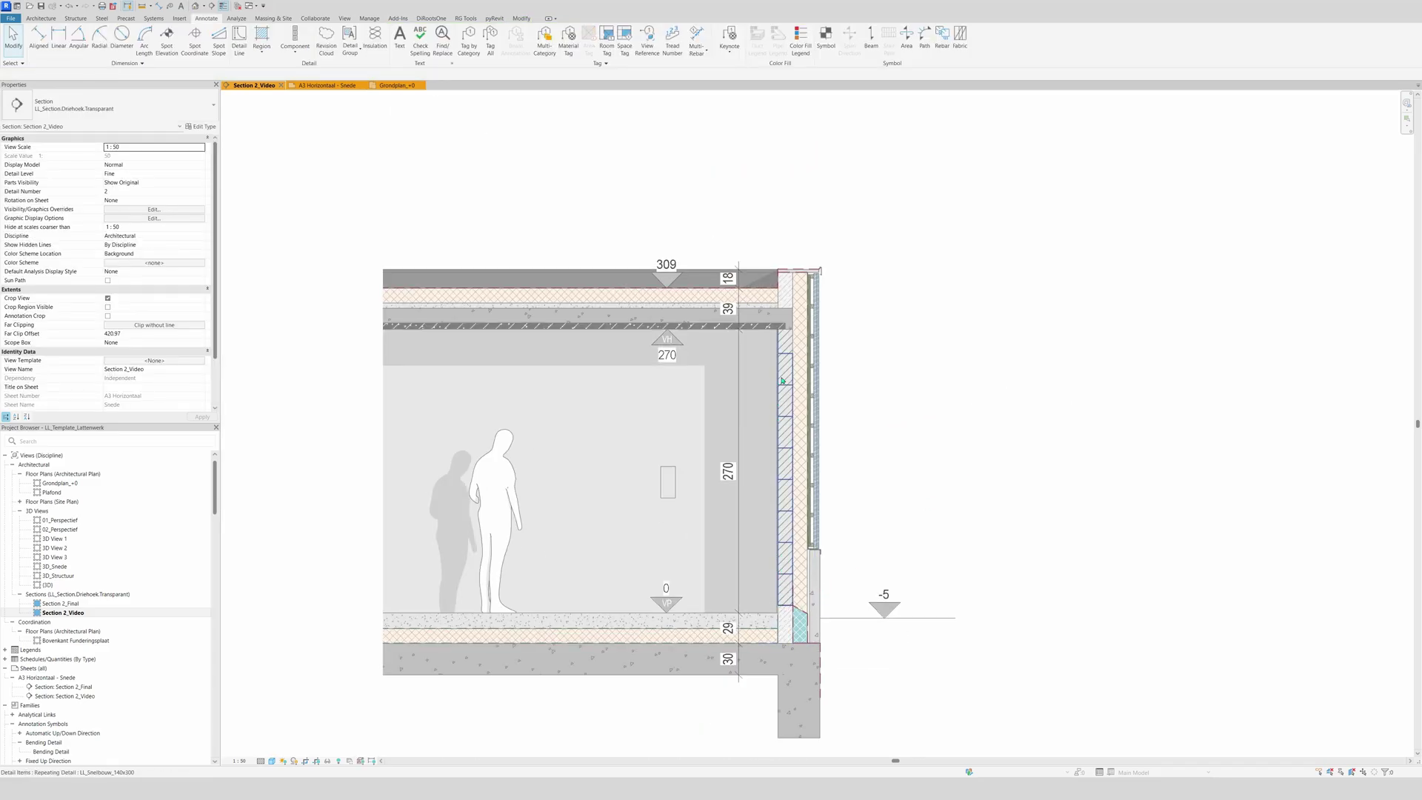
left_click(674, 480)
key("Escape")
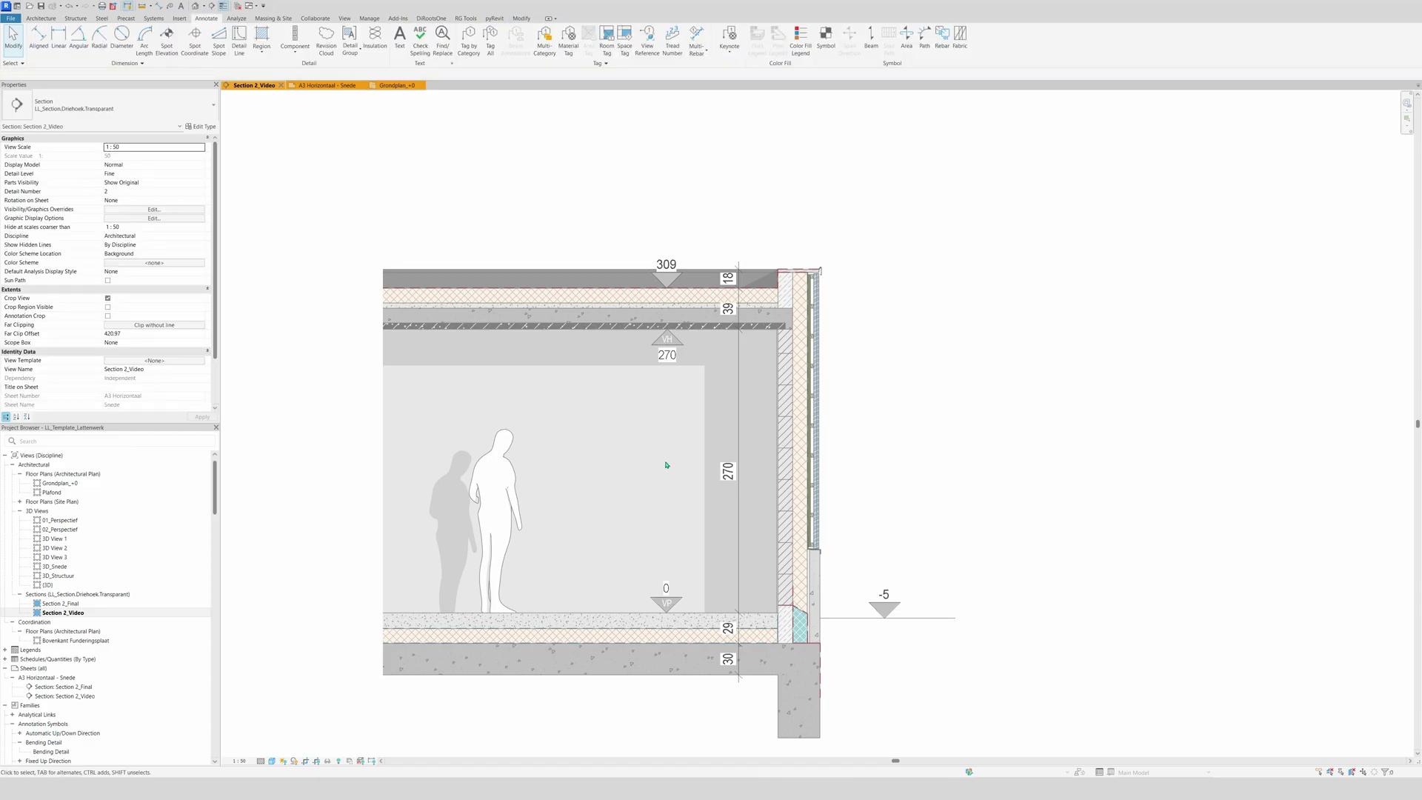
Draw an LL_PIR.Isolatie_140 repeating detail along the underside of the floor insulation, from the section's open end towards the wall.
left_click(295, 58)
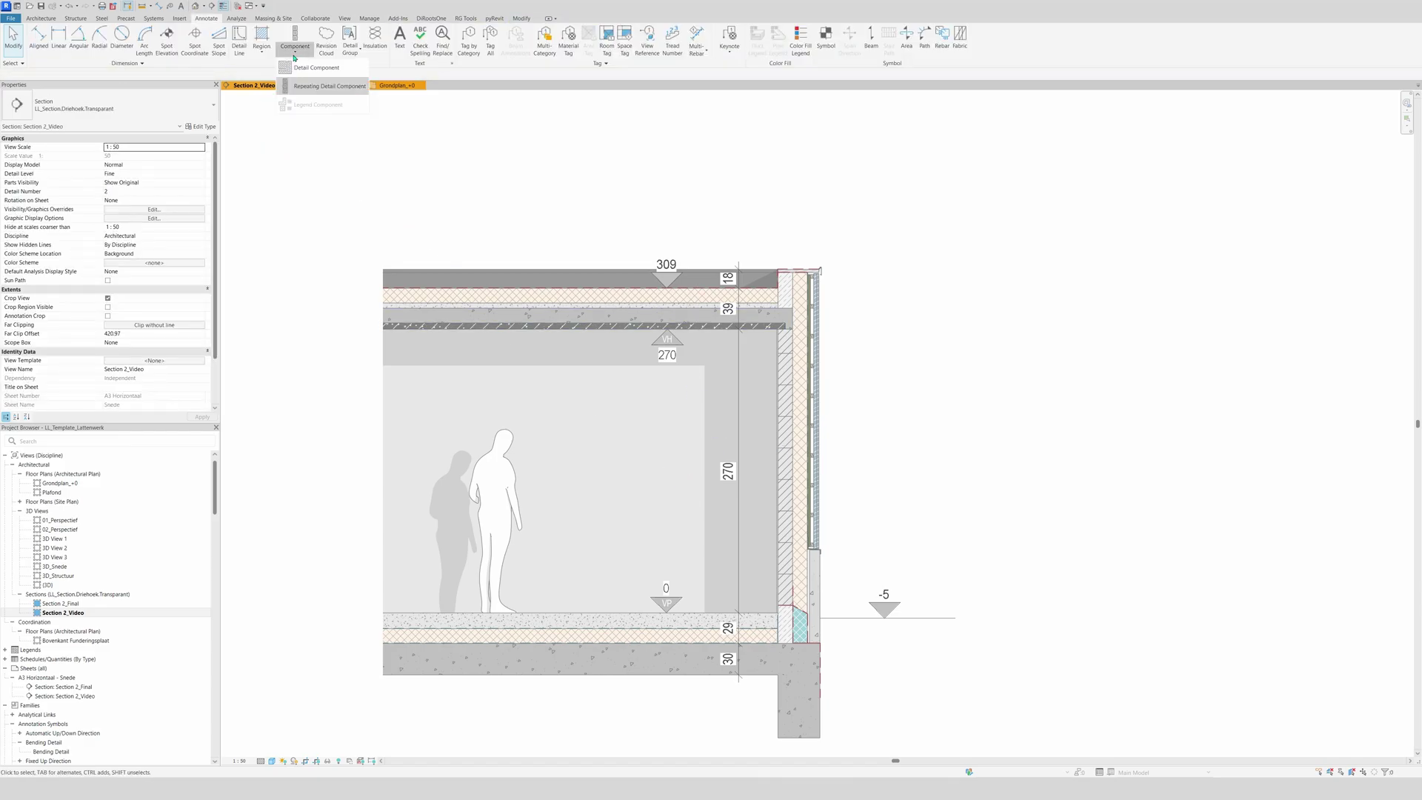
left_click(318, 83)
left_click(136, 113)
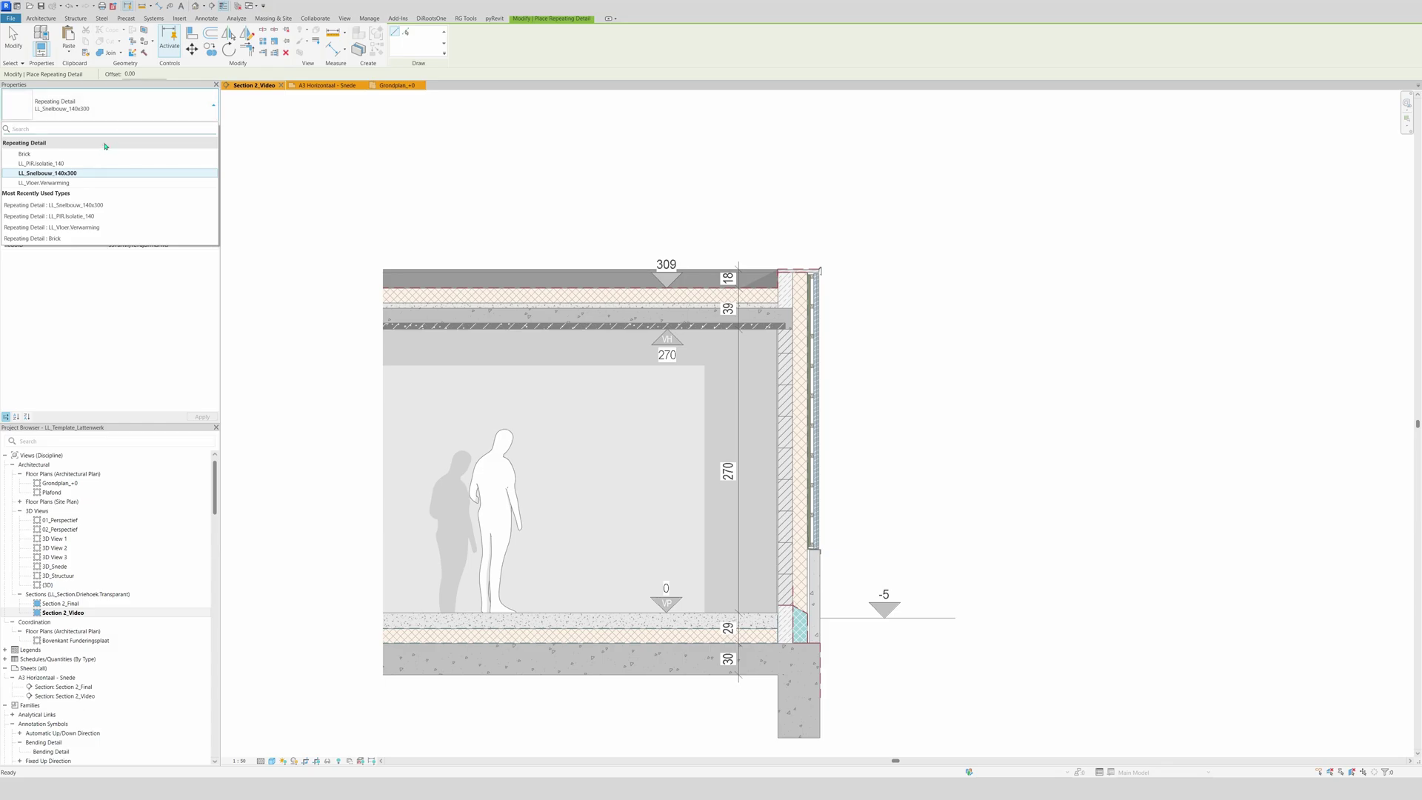
left_click(76, 164)
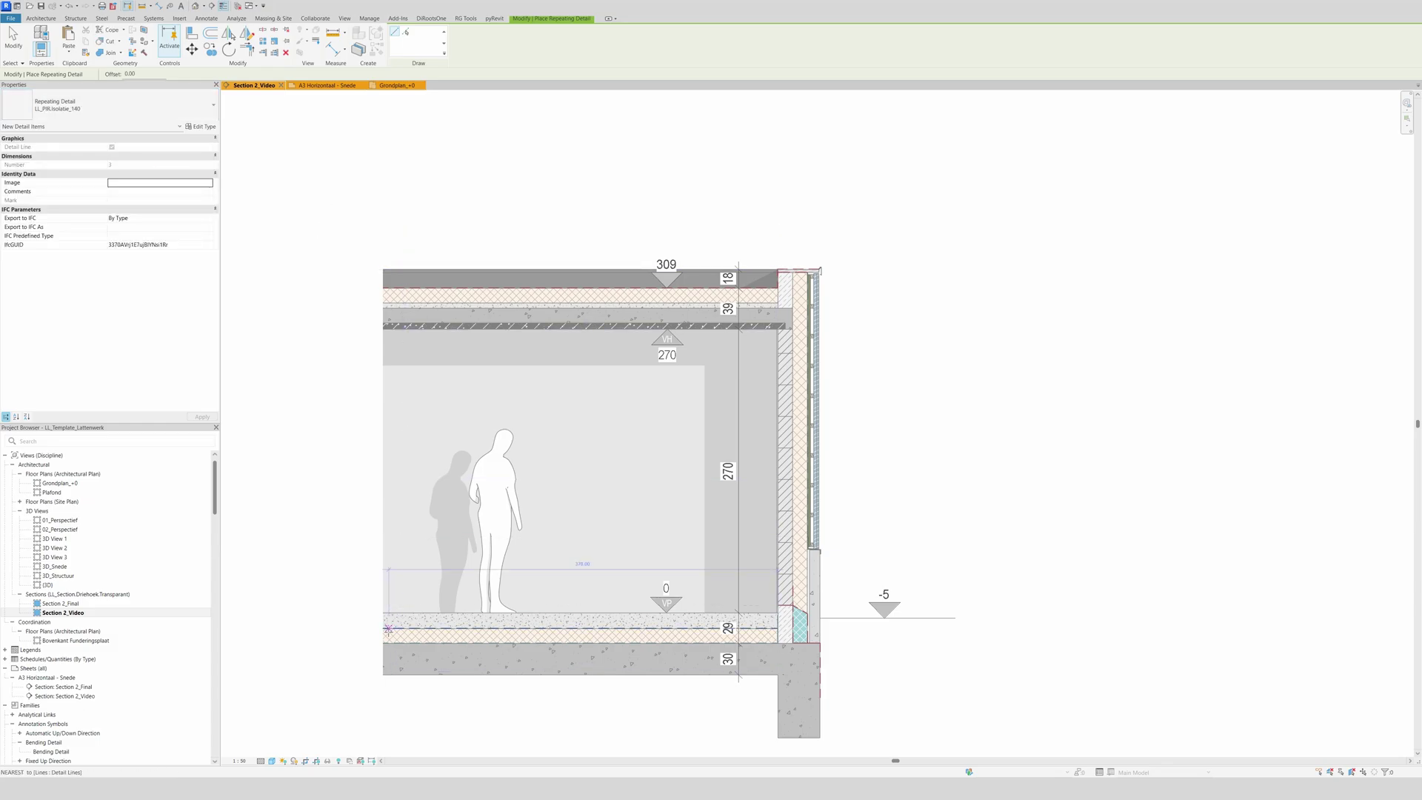
scroll(383, 642, "up", 5)
left_click(382, 670)
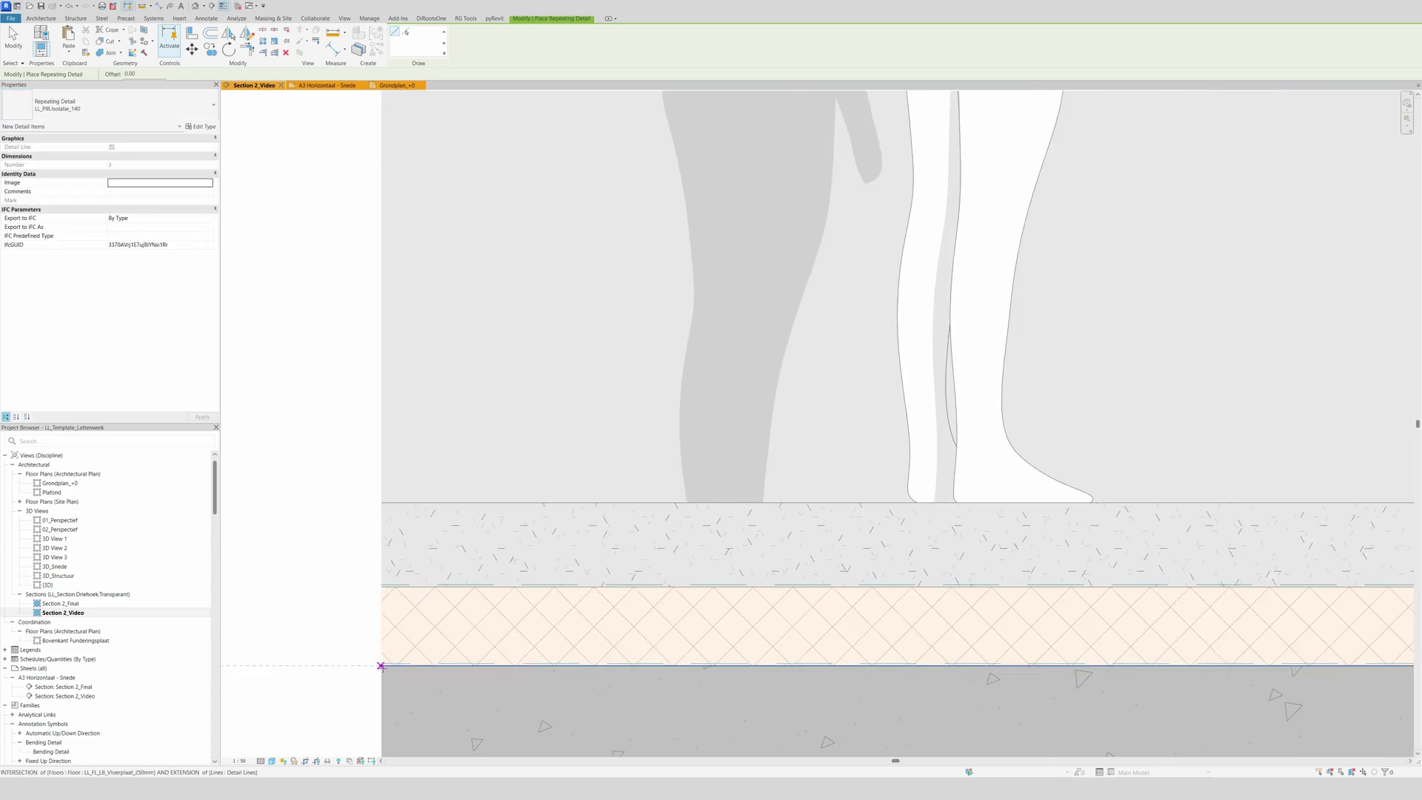
scroll(382, 666, "down", 5)
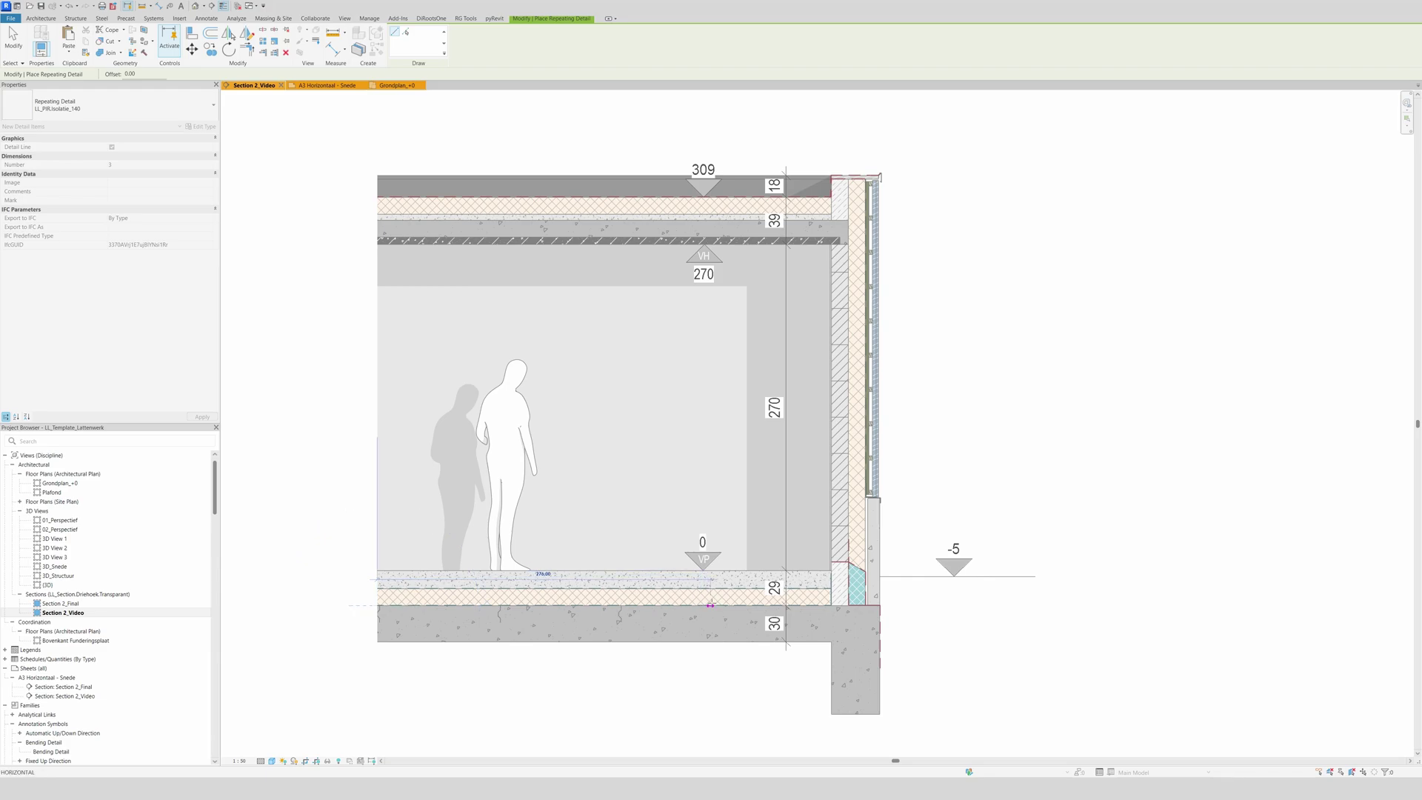
left_click(801, 605)
key("Escape")
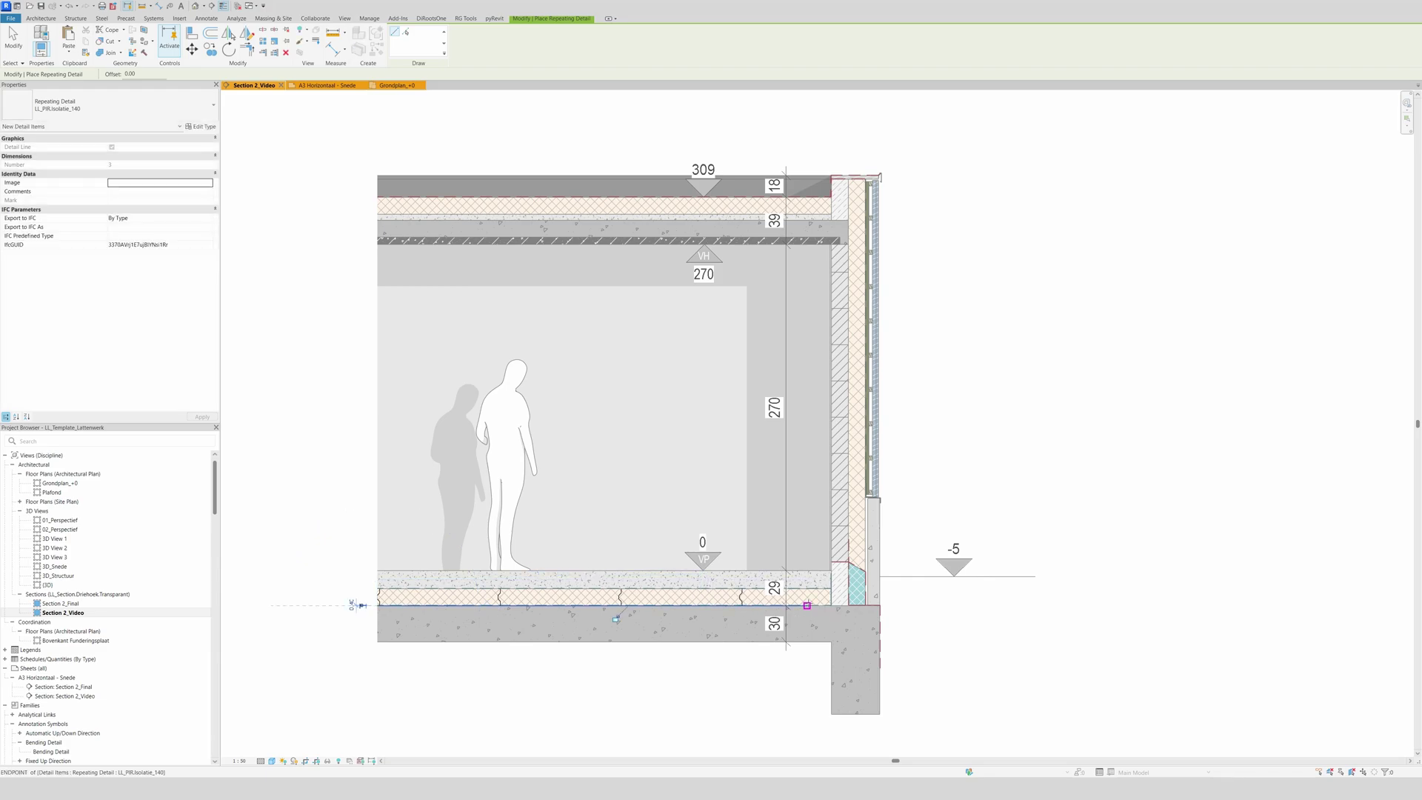
key("Escape")
Pull the start of the floor insulation's repeating detail inward from the section's open end to shift its joints towards the wall.
left_click(621, 606)
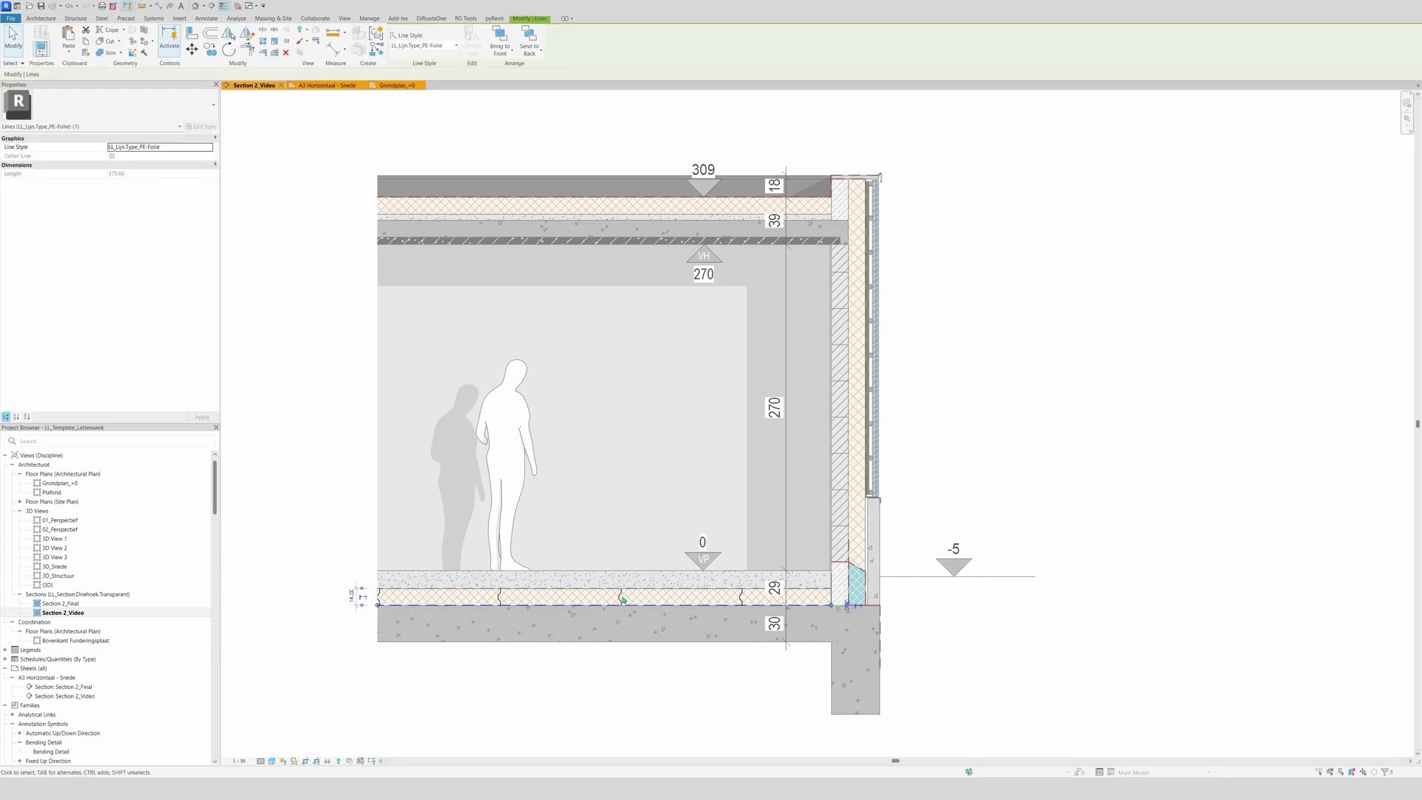
key("Escape")
left_click(382, 605)
left_click_drag(379, 606, 408, 612)
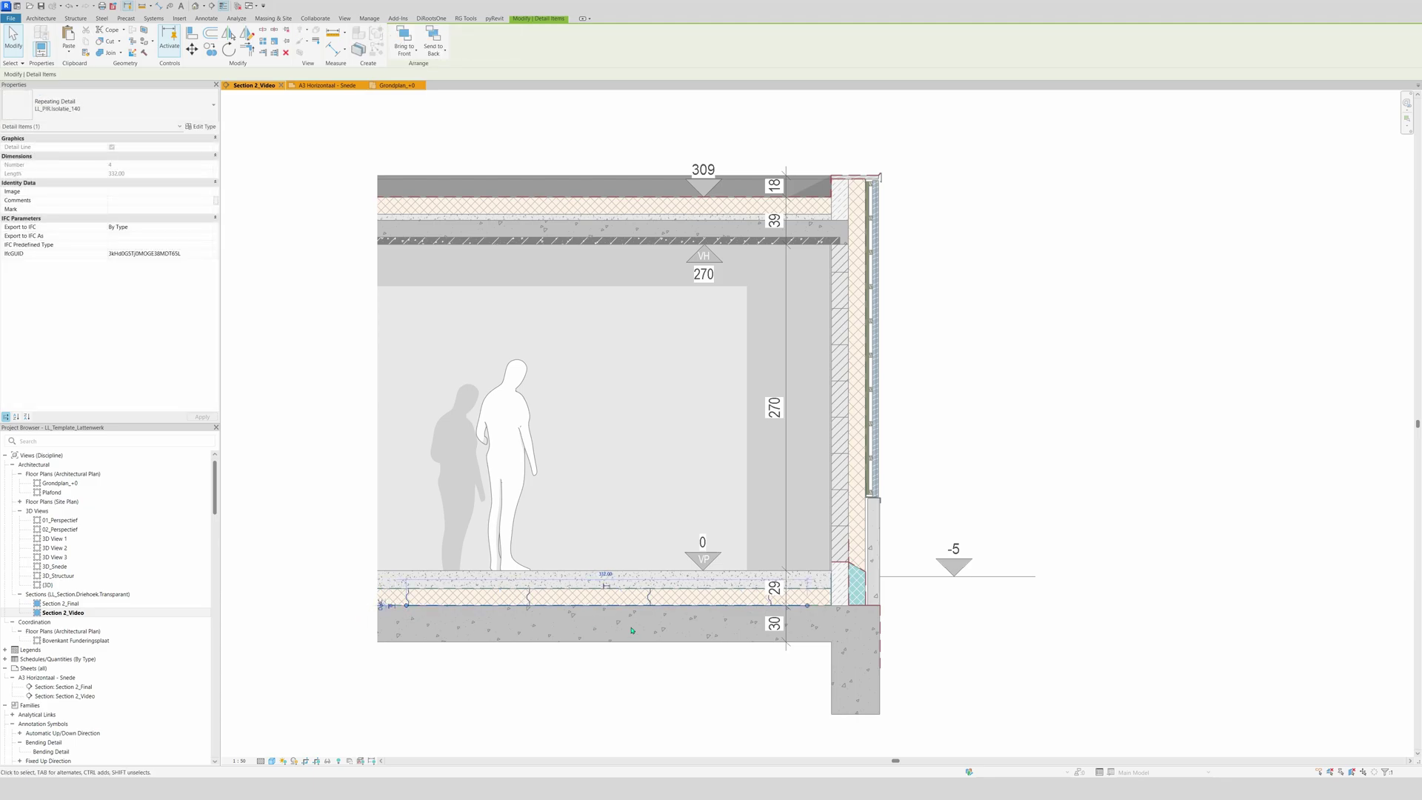
key("Escape")
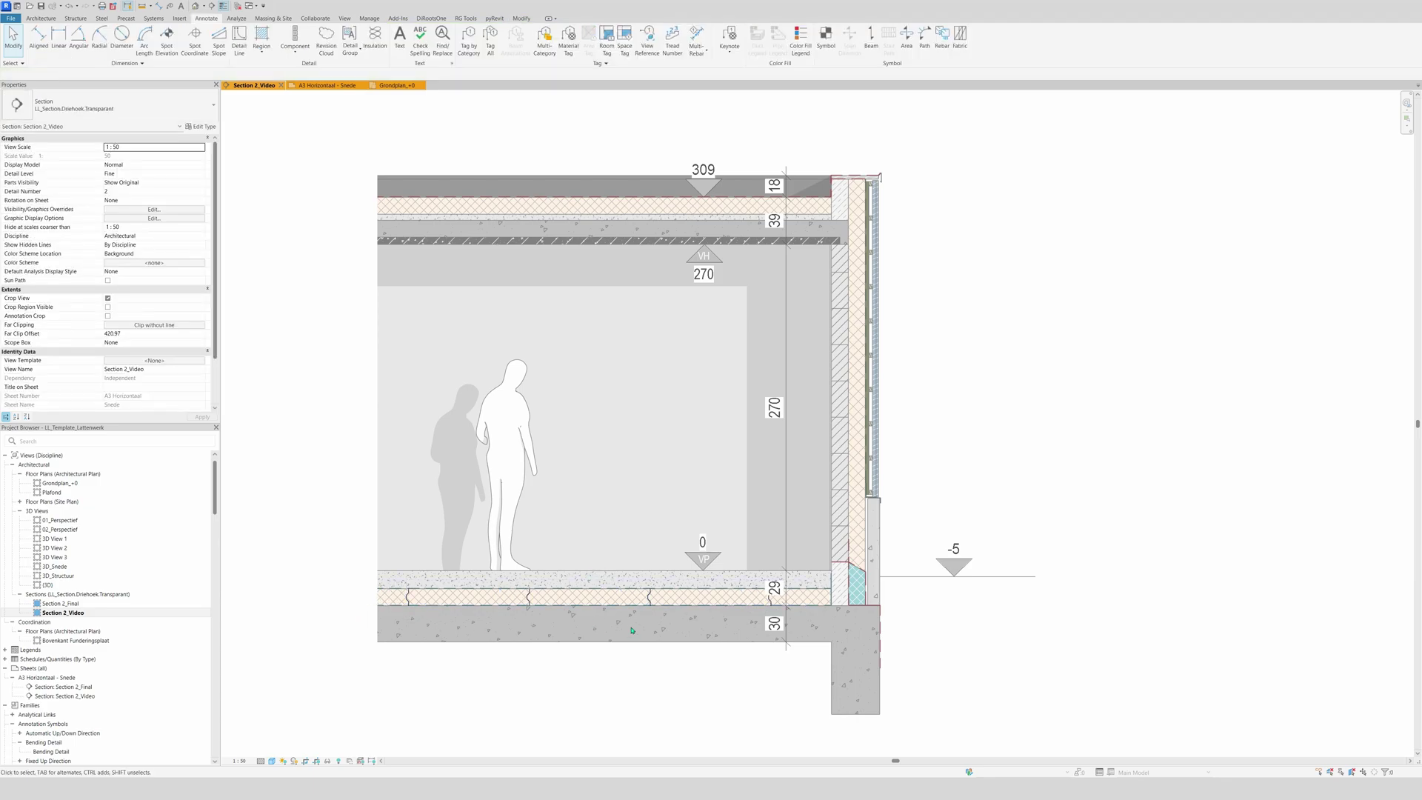
Create a similar PIR repeating detail along the wall insulation's inner face, from just above the base block up to ceiling level.
left_click(530, 605)
key("c")
key("s")
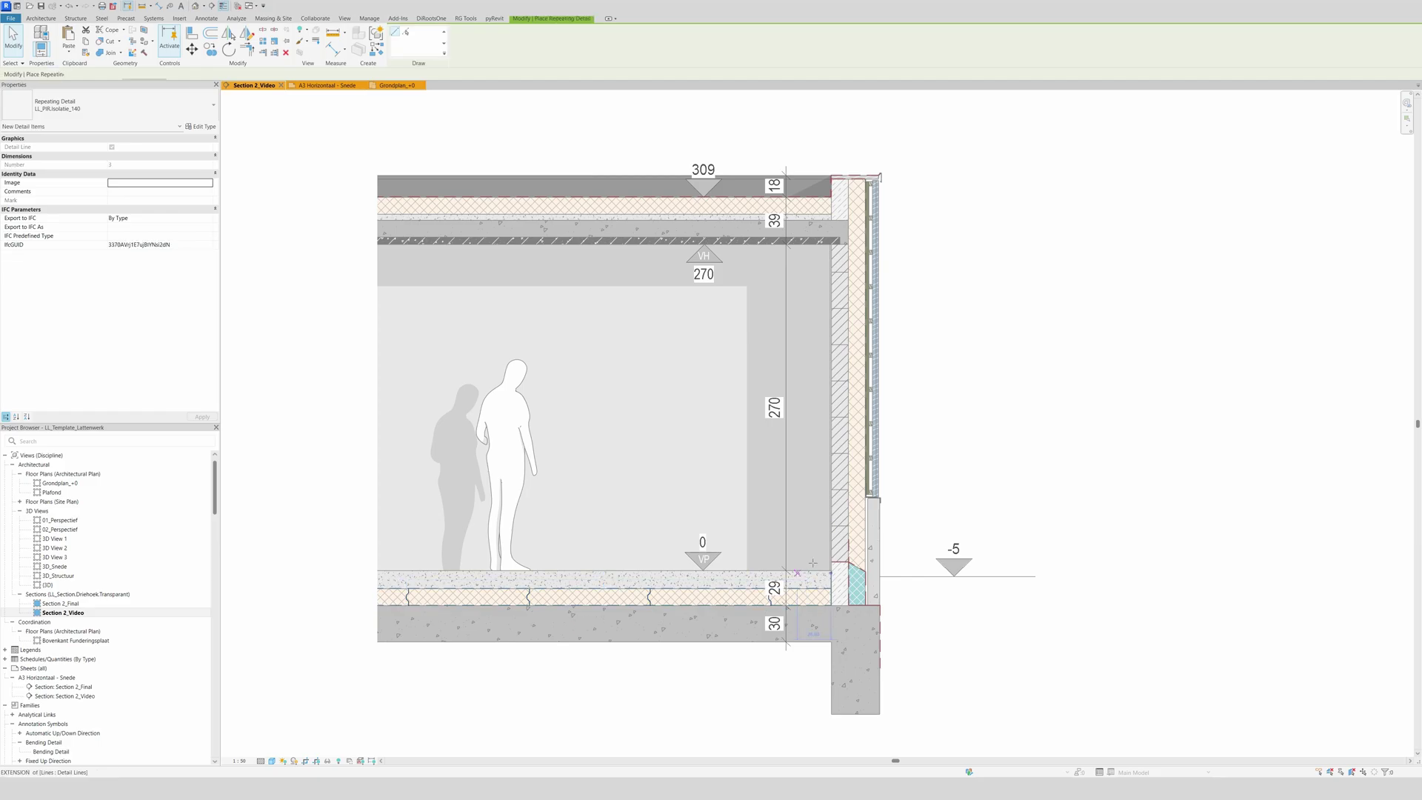
left_click(848, 548)
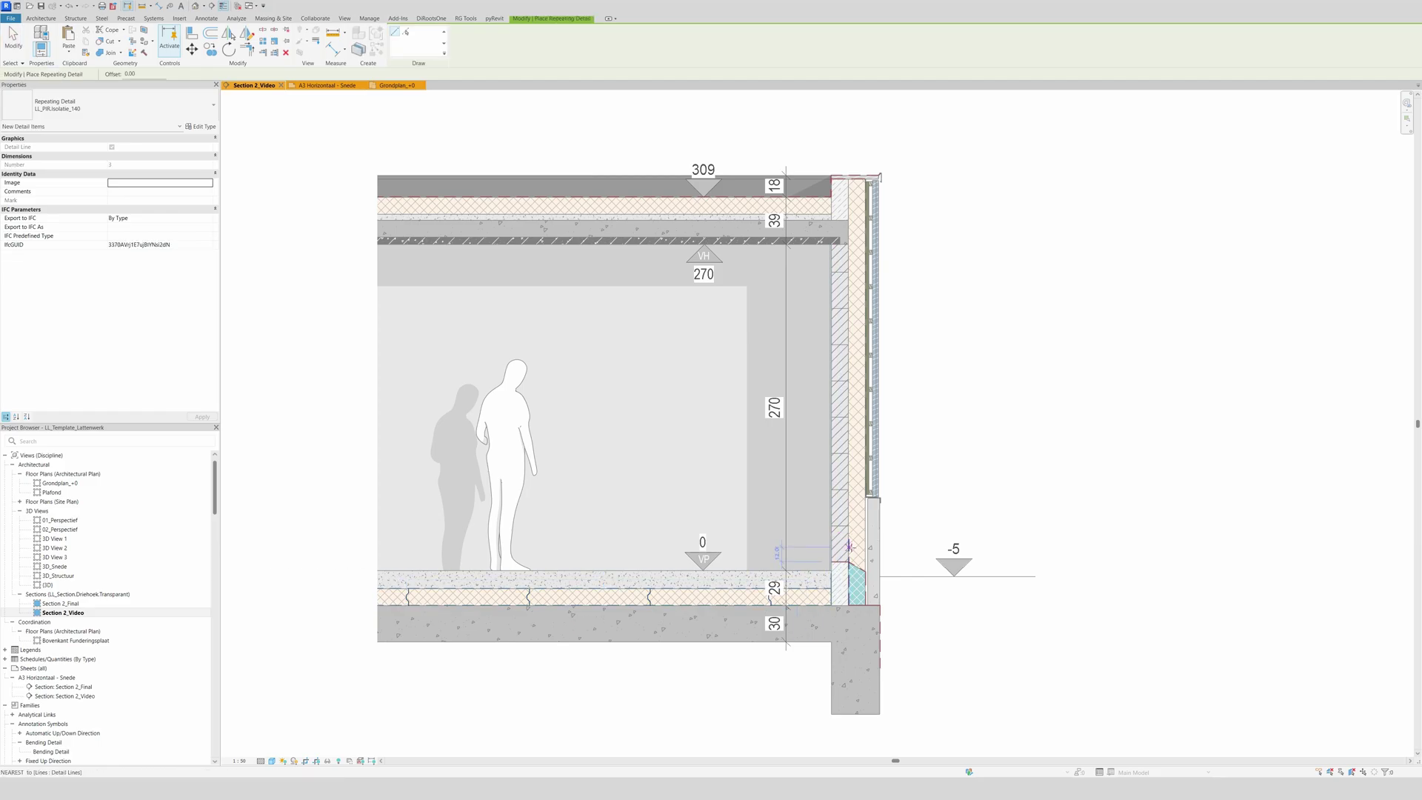
left_click(850, 244)
key("Escape")
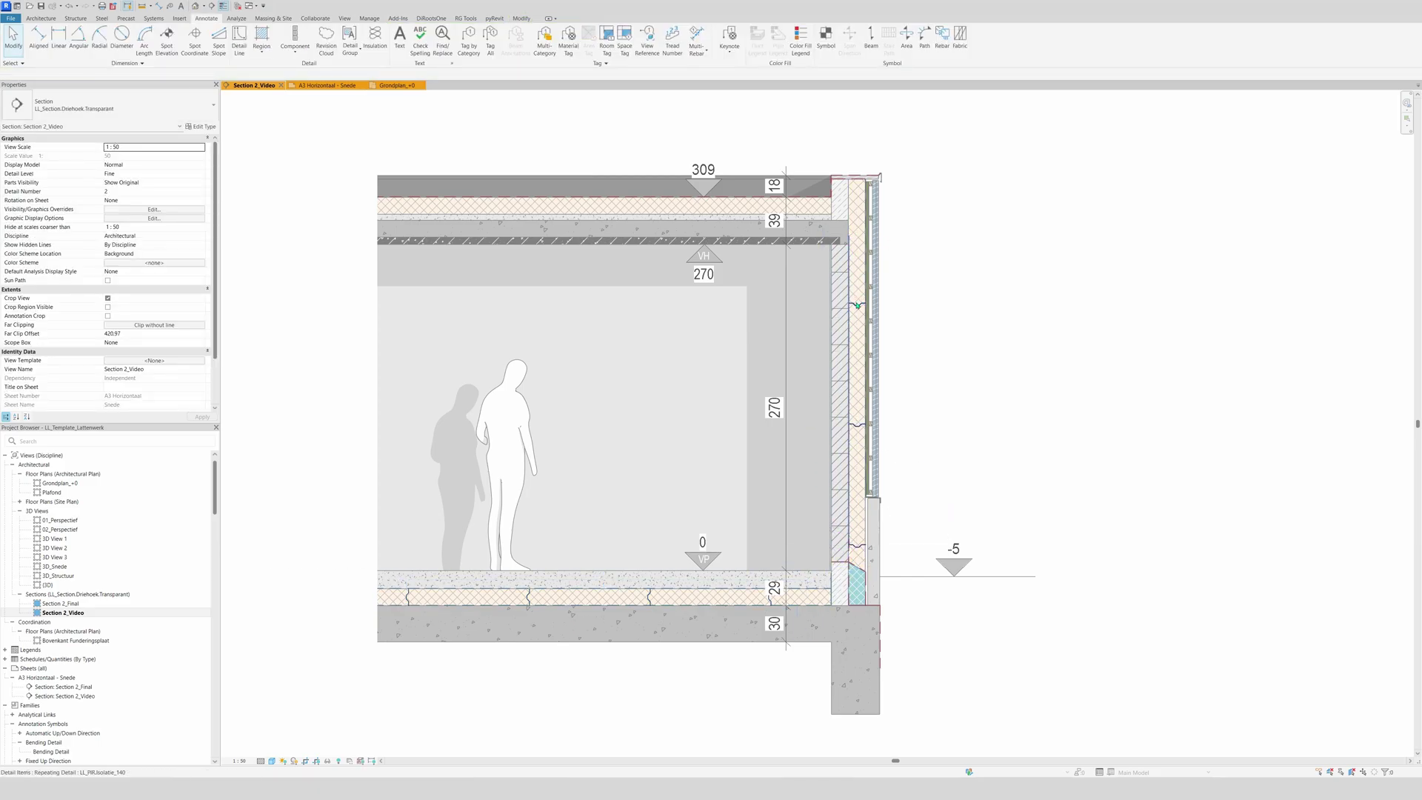
Nudge the wall insulation's repeating detail upward in small increments to reposition its joints.
left_click(857, 307)
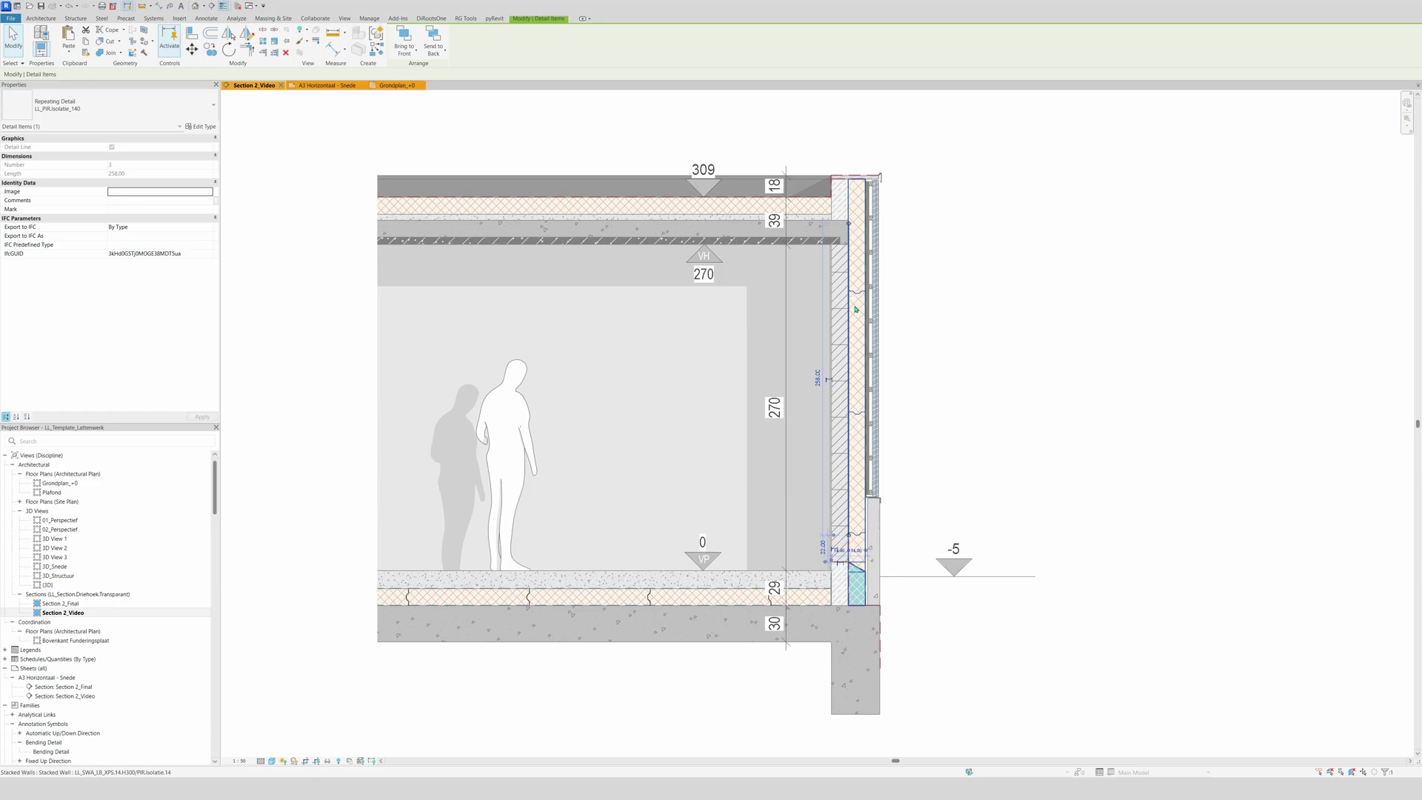
key("Up")
key("Up")
key("Up")
key("Up")
key("Up")
key("Up")
key("Up")
key("Up")
key("Escape")
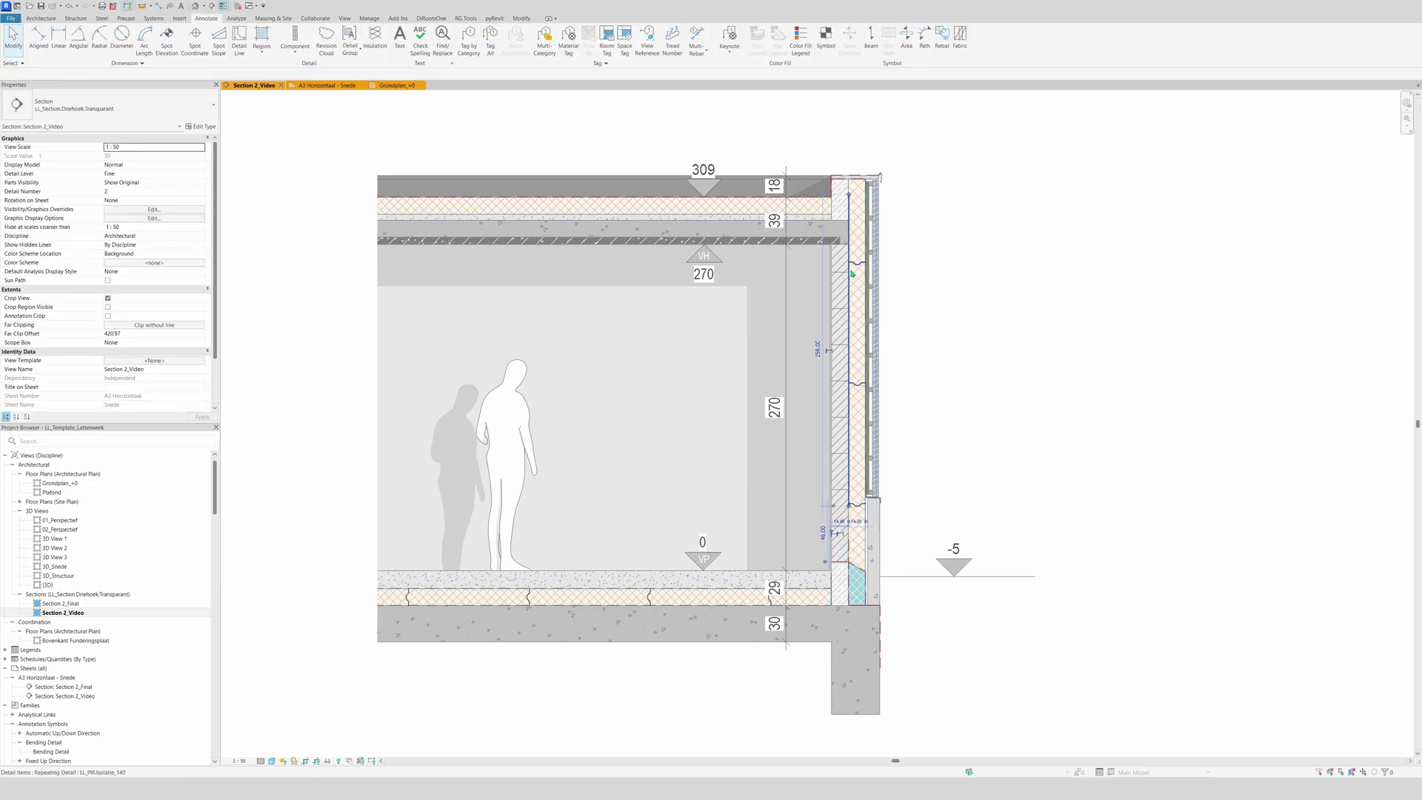
Create a similar PIR repeating detail along the underside of the roof insulation, from the section's open end towards the parapet.
key("c")
key("s")
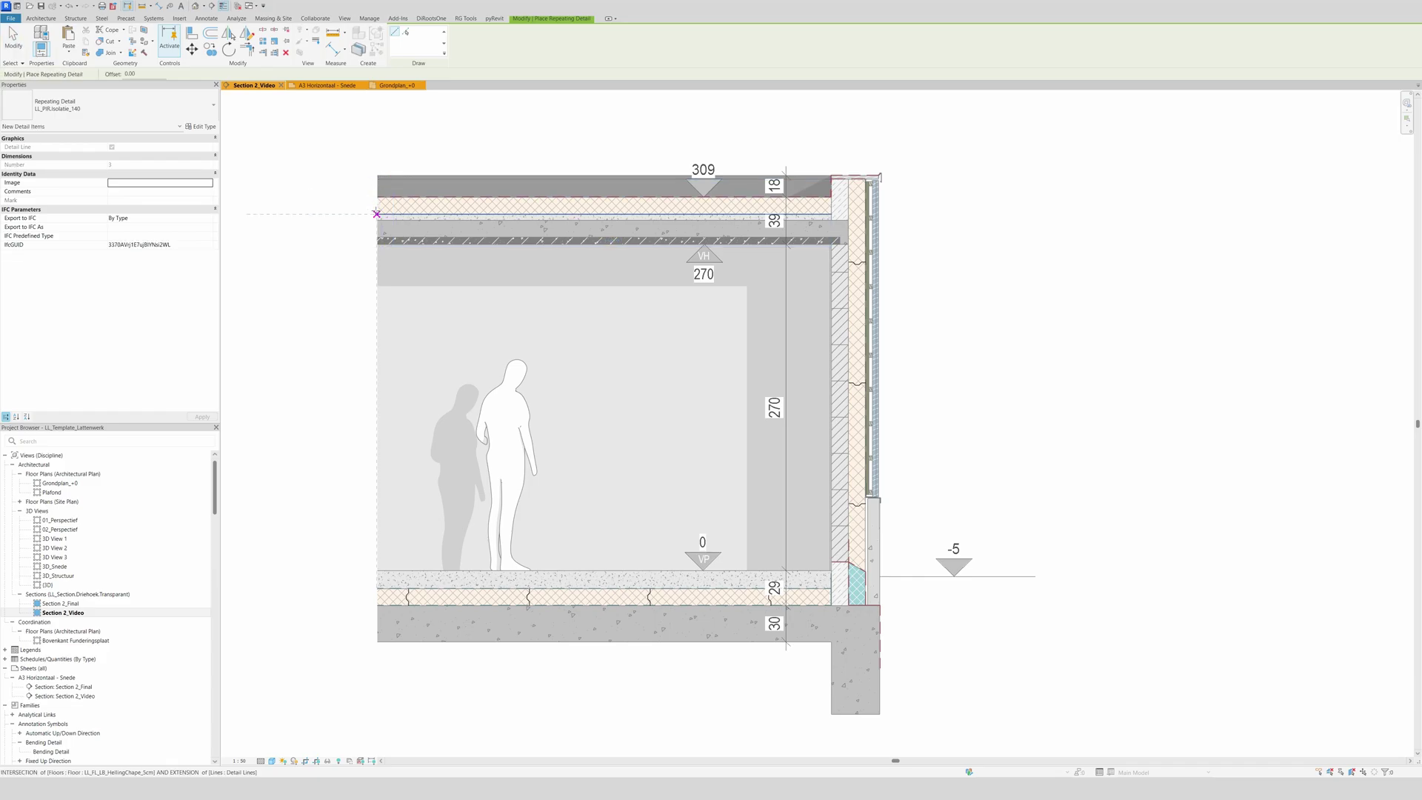
left_click(376, 214)
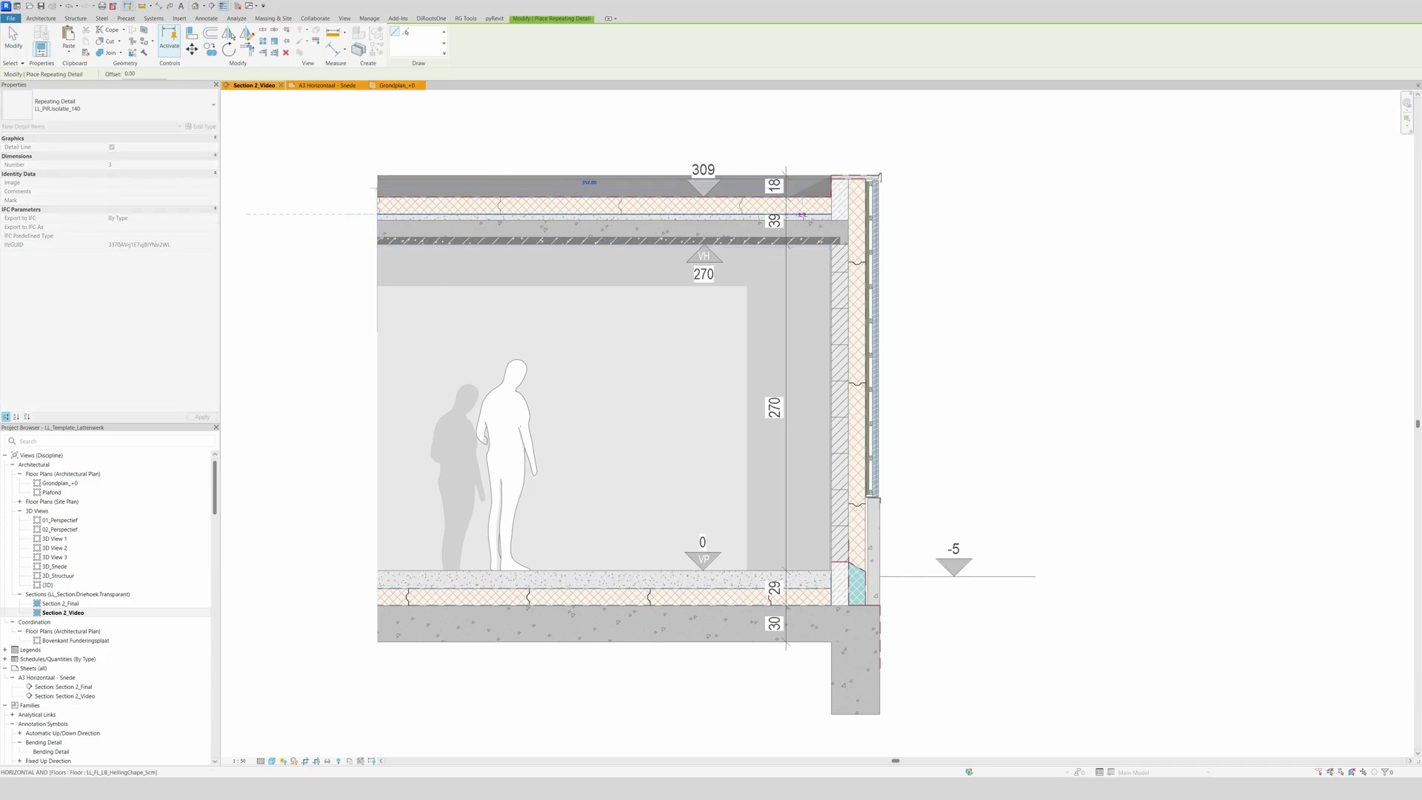
key("Escape")
key("Escape")
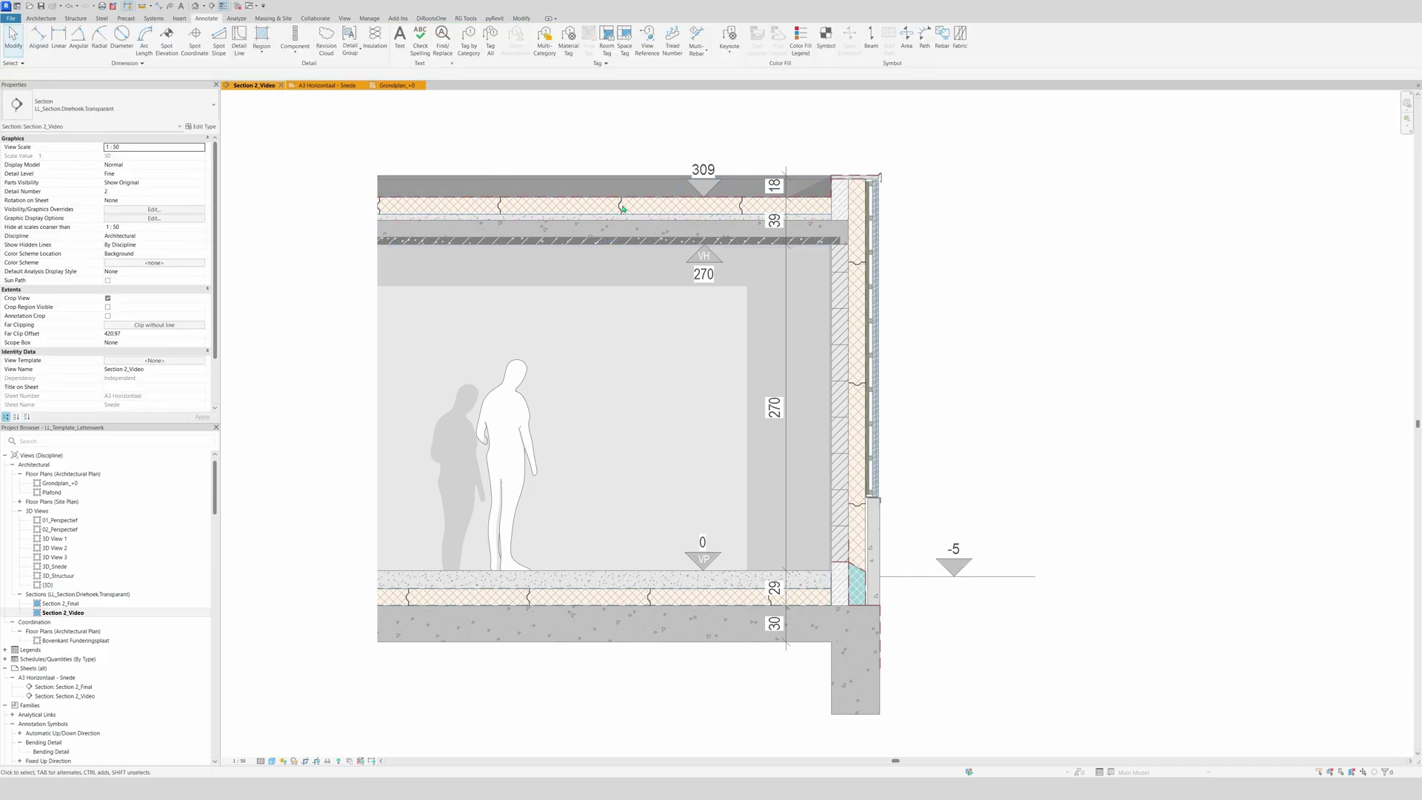
Nudge the roof insulation's repeating detail in small increments towards the parapet so its joints clear the section's open end.
left_click(404, 213)
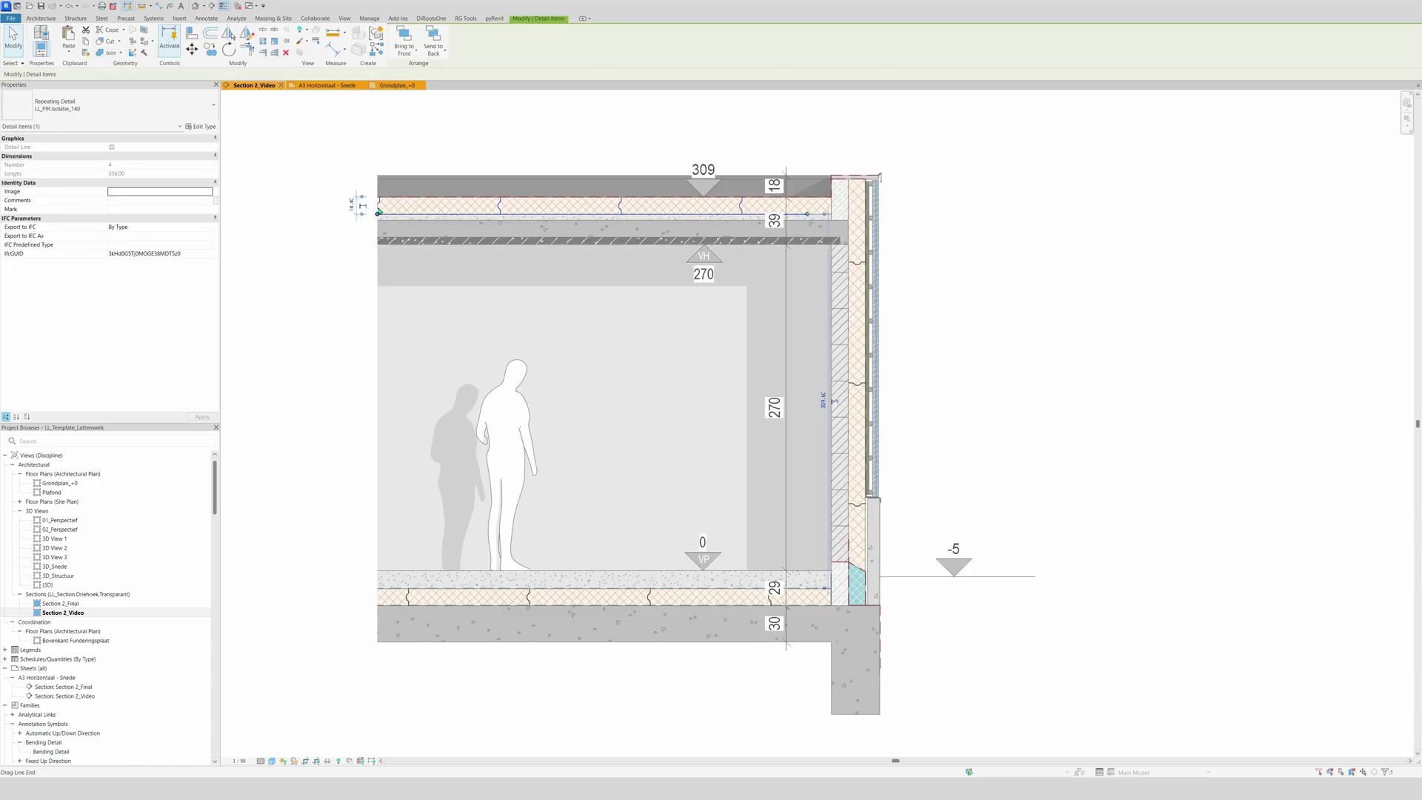
key("Right")
key("Right")
key("Right")
key("Right")
key("Right")
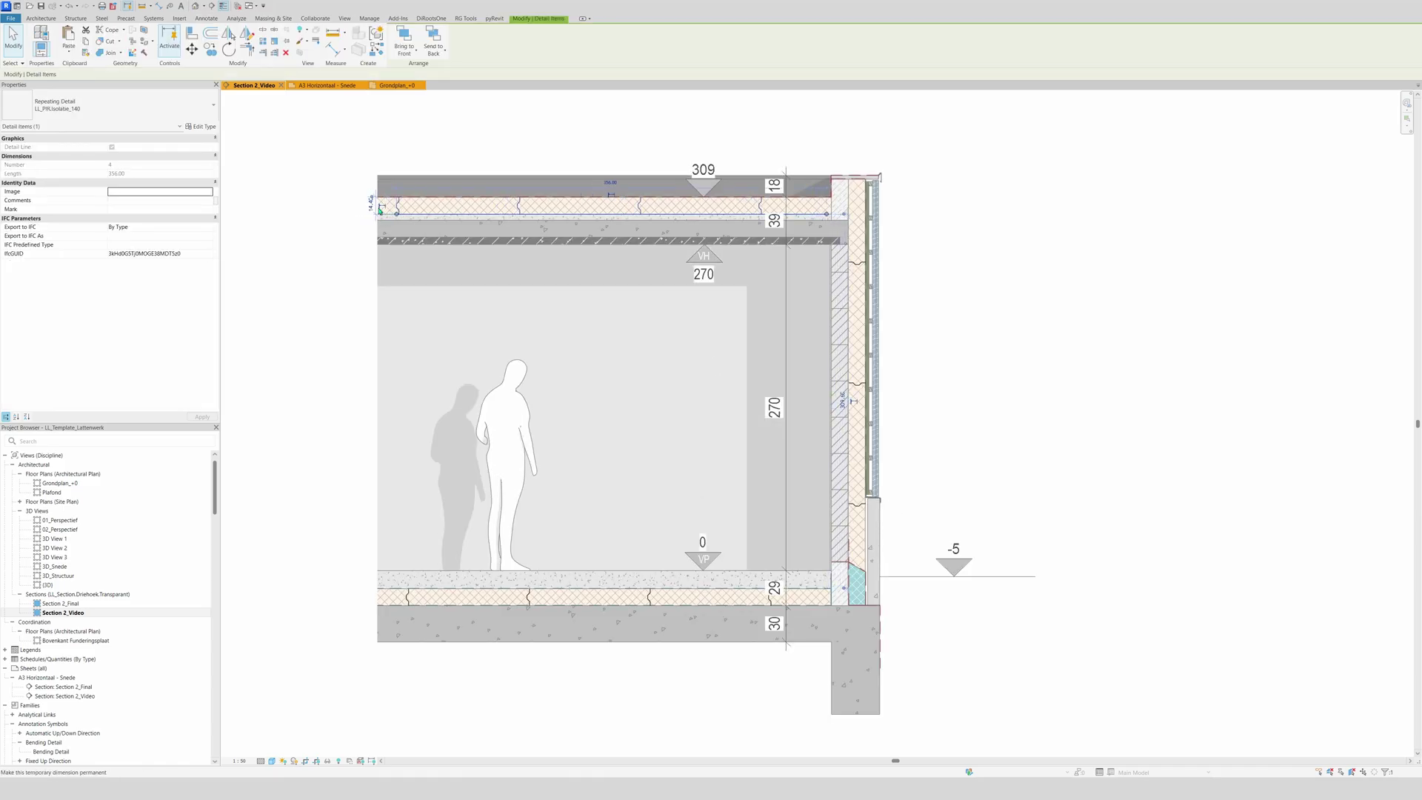
key("Escape")
scroll(693, 508, "down", 2)
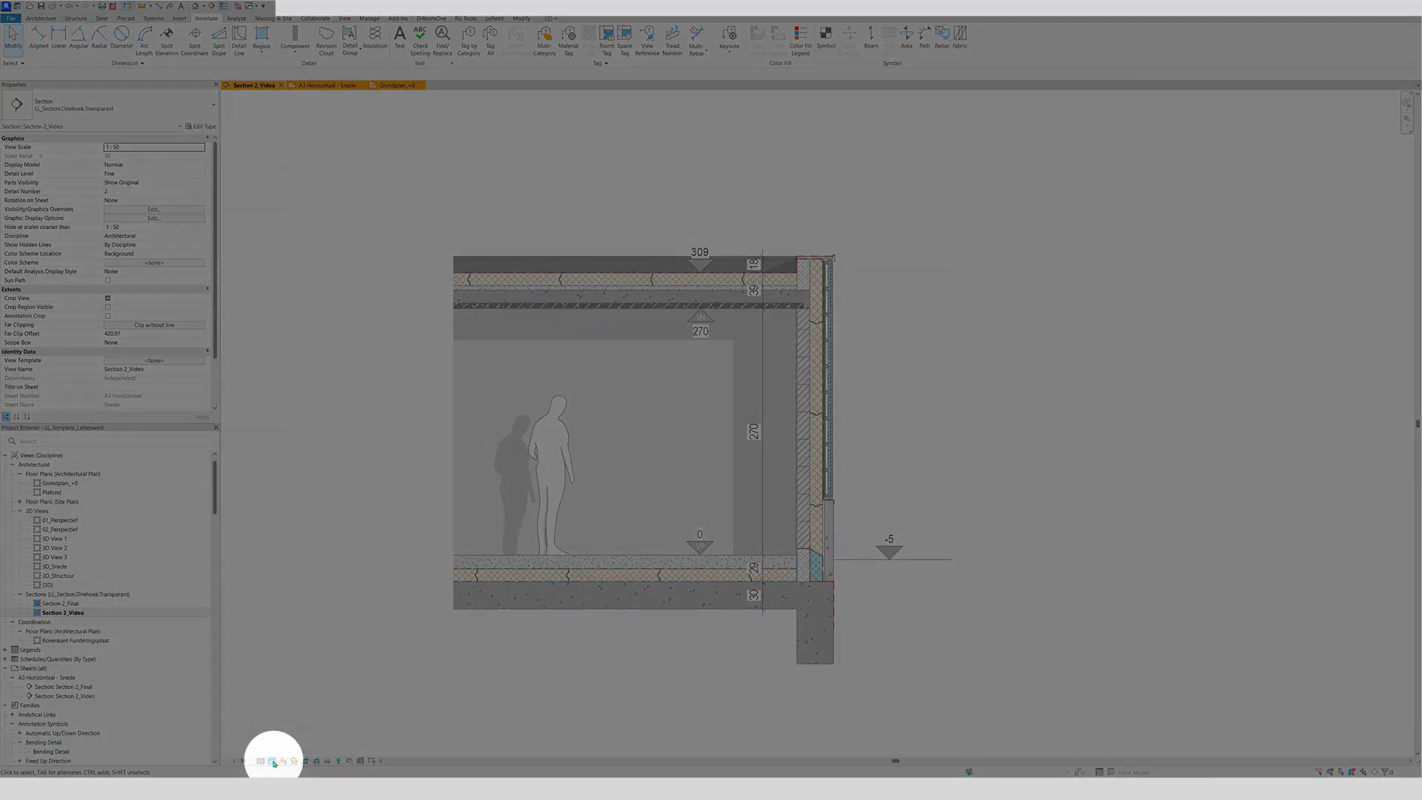
Enable Show Depth in the section view's depth cueing and set the fade limit to 50%.
left_click(273, 762)
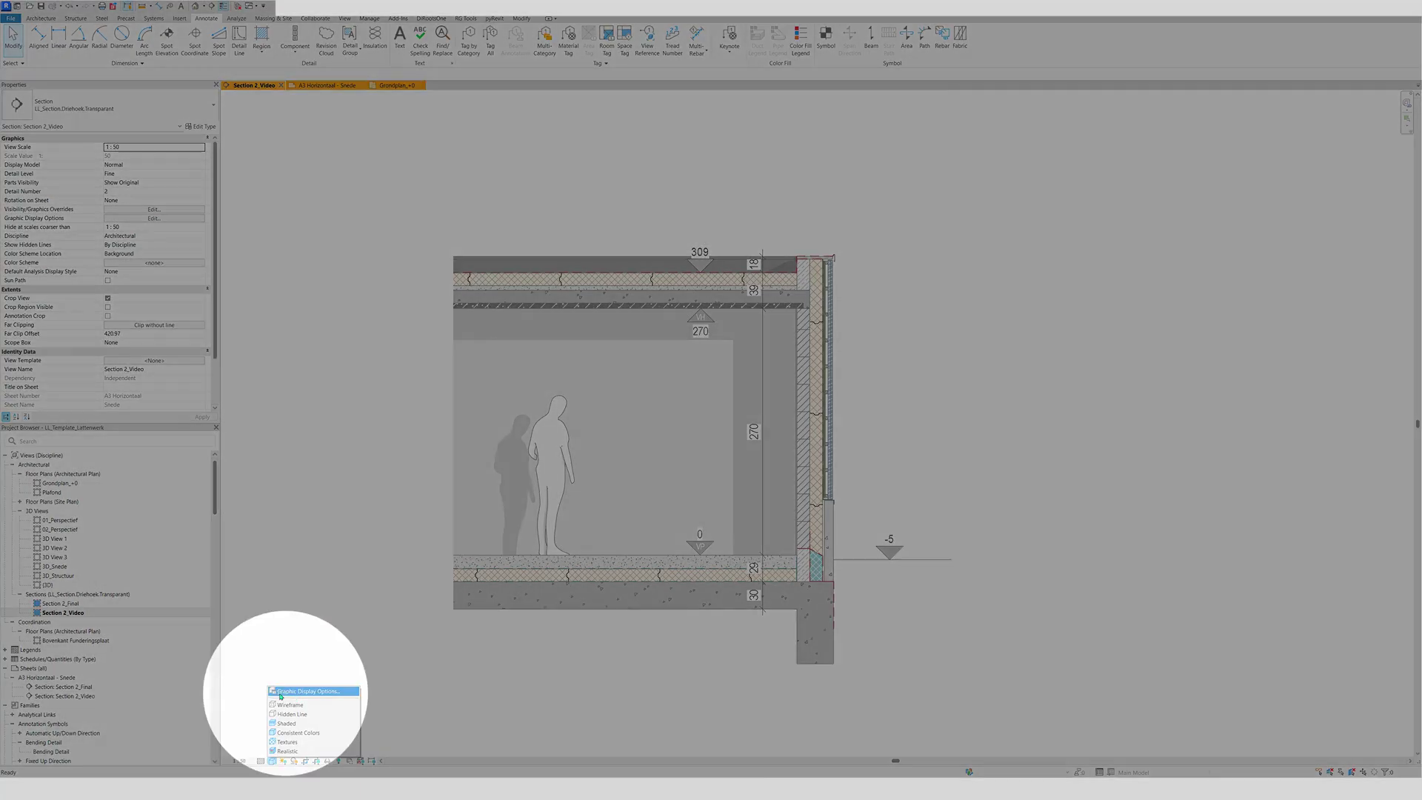
left_click(296, 691)
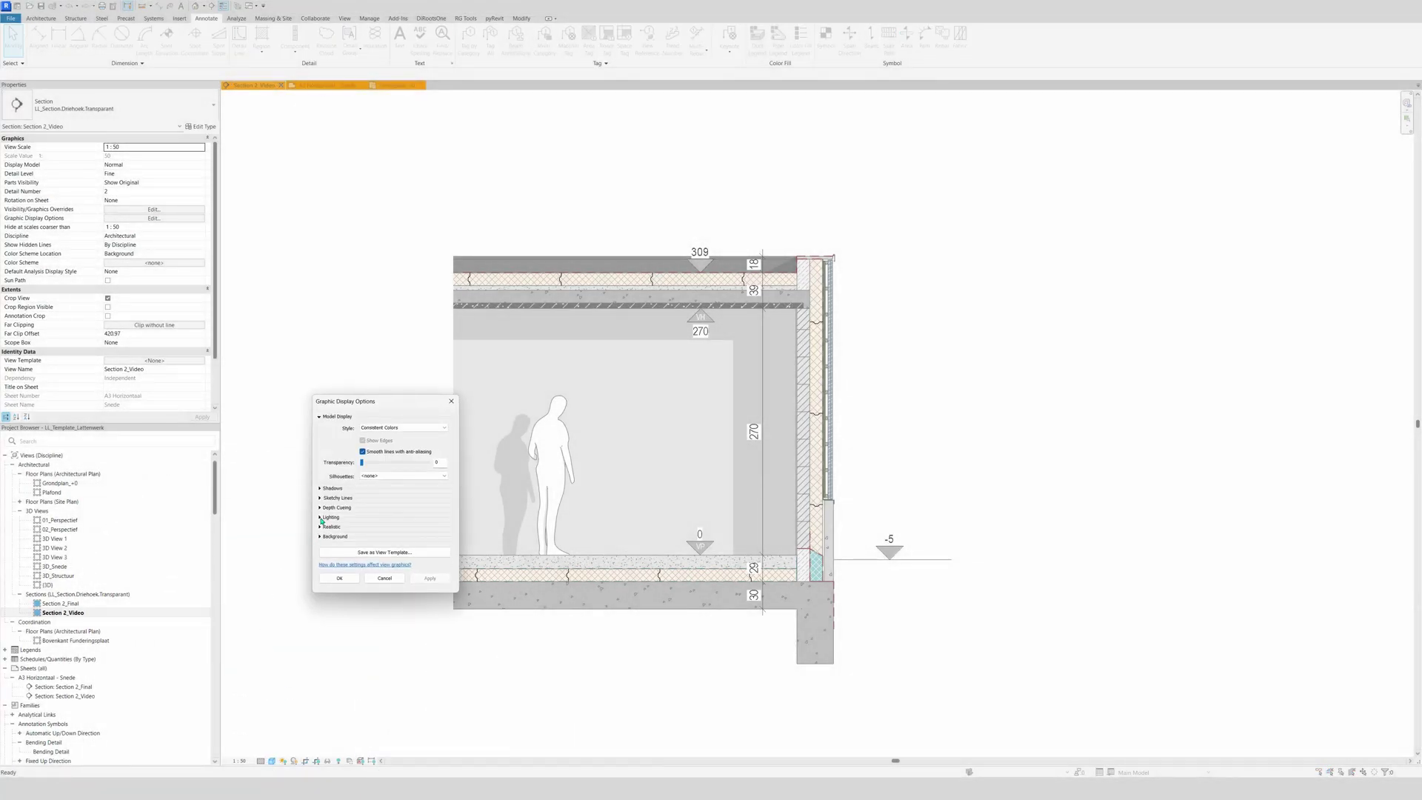
left_click(320, 508)
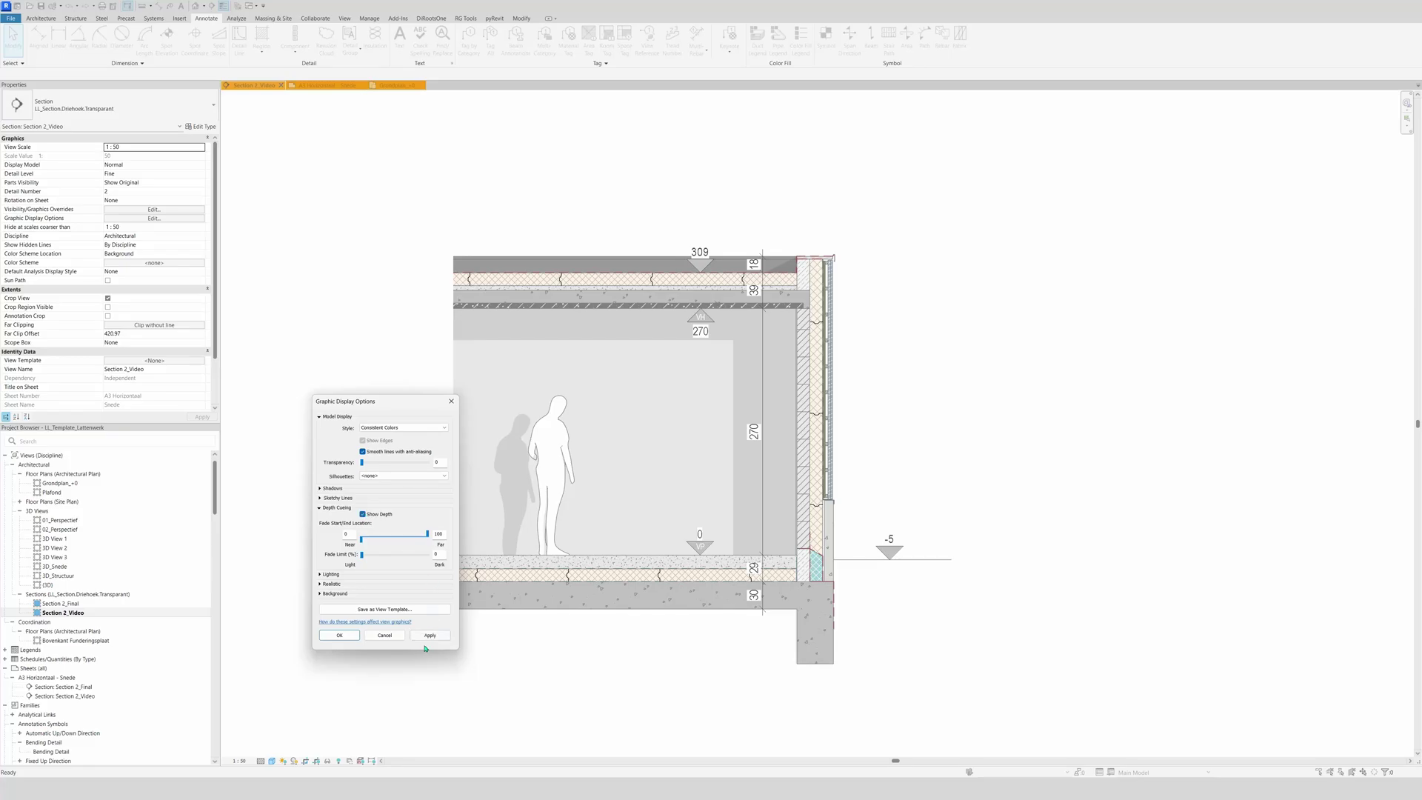
left_click(428, 636)
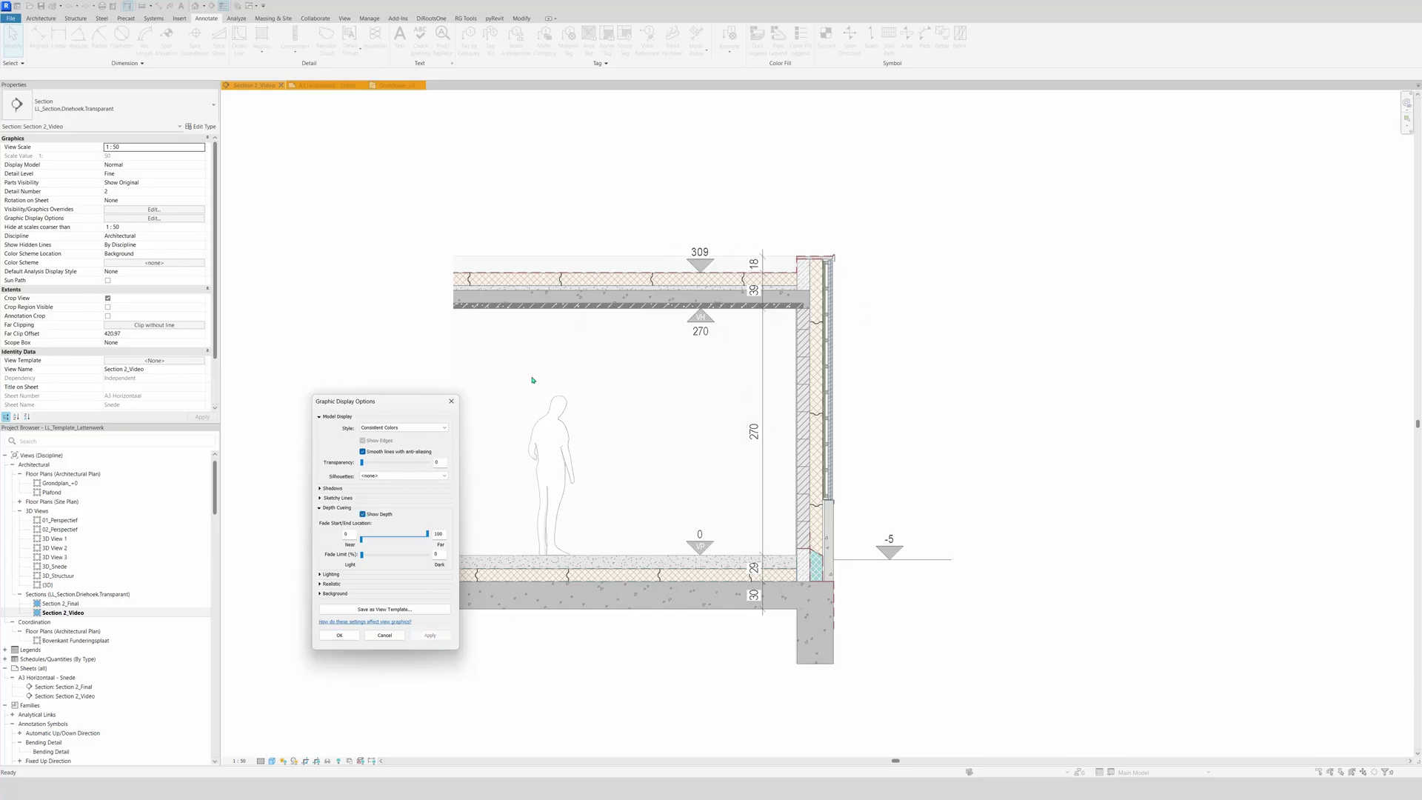
type("50")
left_click(431, 635)
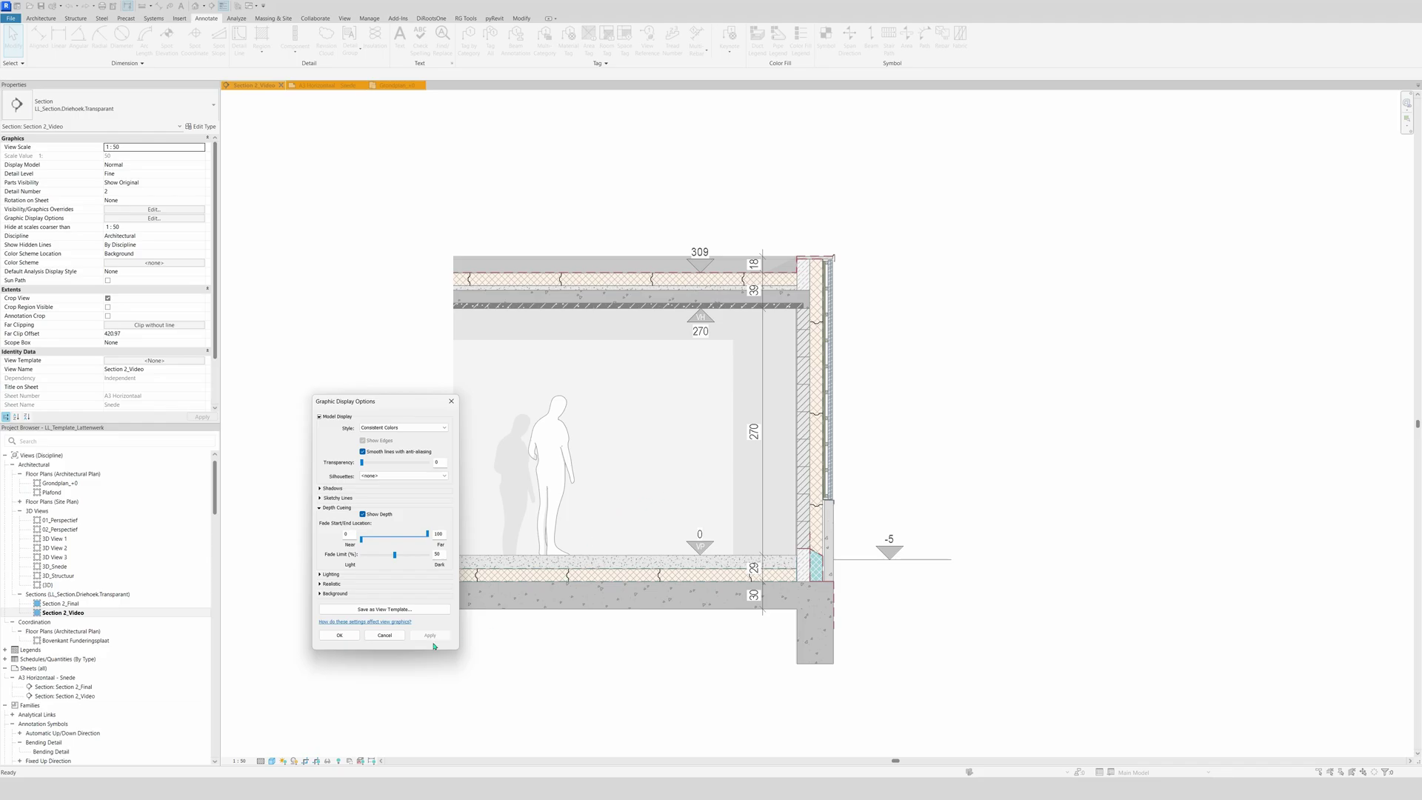
left_click(340, 635)
Place a text note reading "test" beside the human figure and change its type to LL_1.8mm_Swiss.
scroll(593, 651, "down", 2)
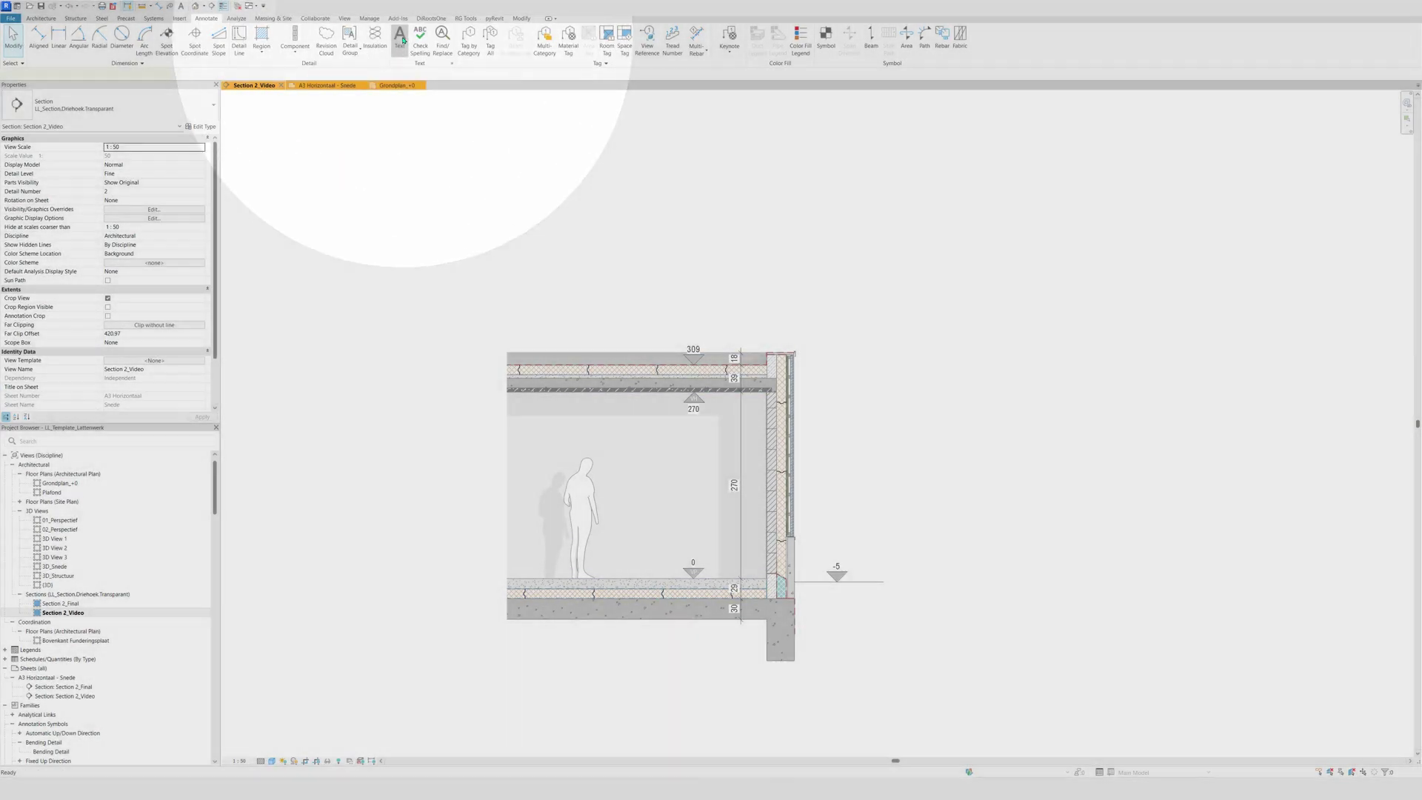
left_click(400, 41)
left_click(651, 502)
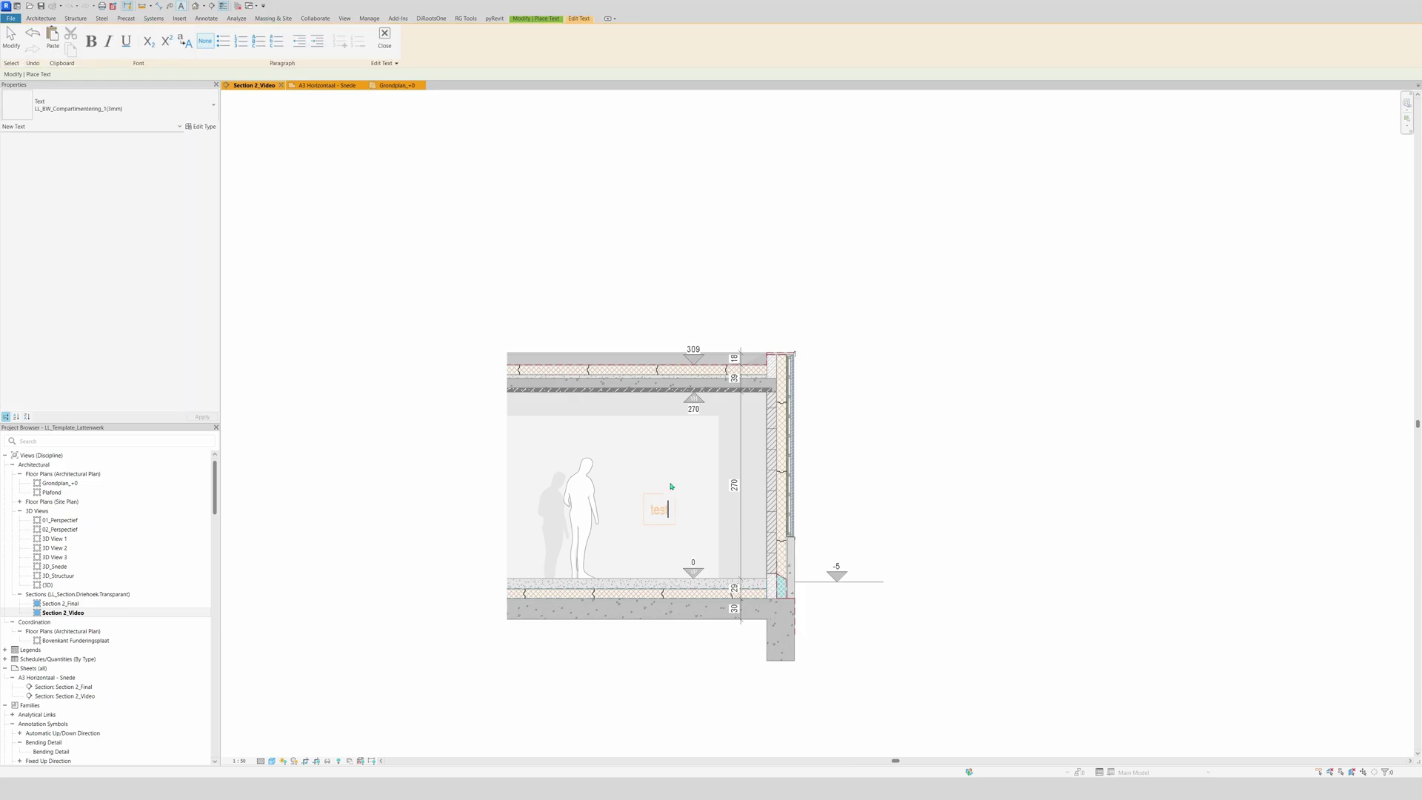
key("Escape")
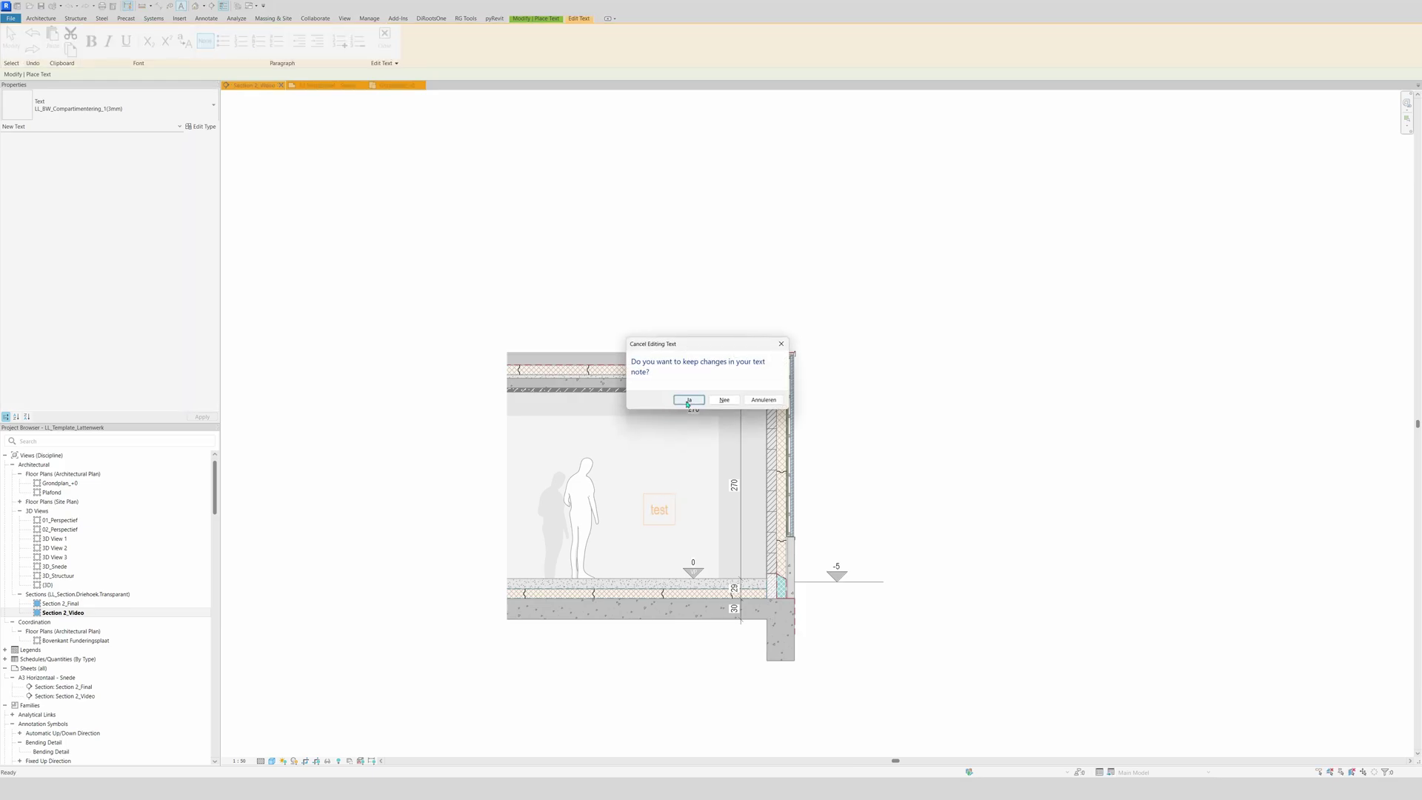
left_click(688, 400)
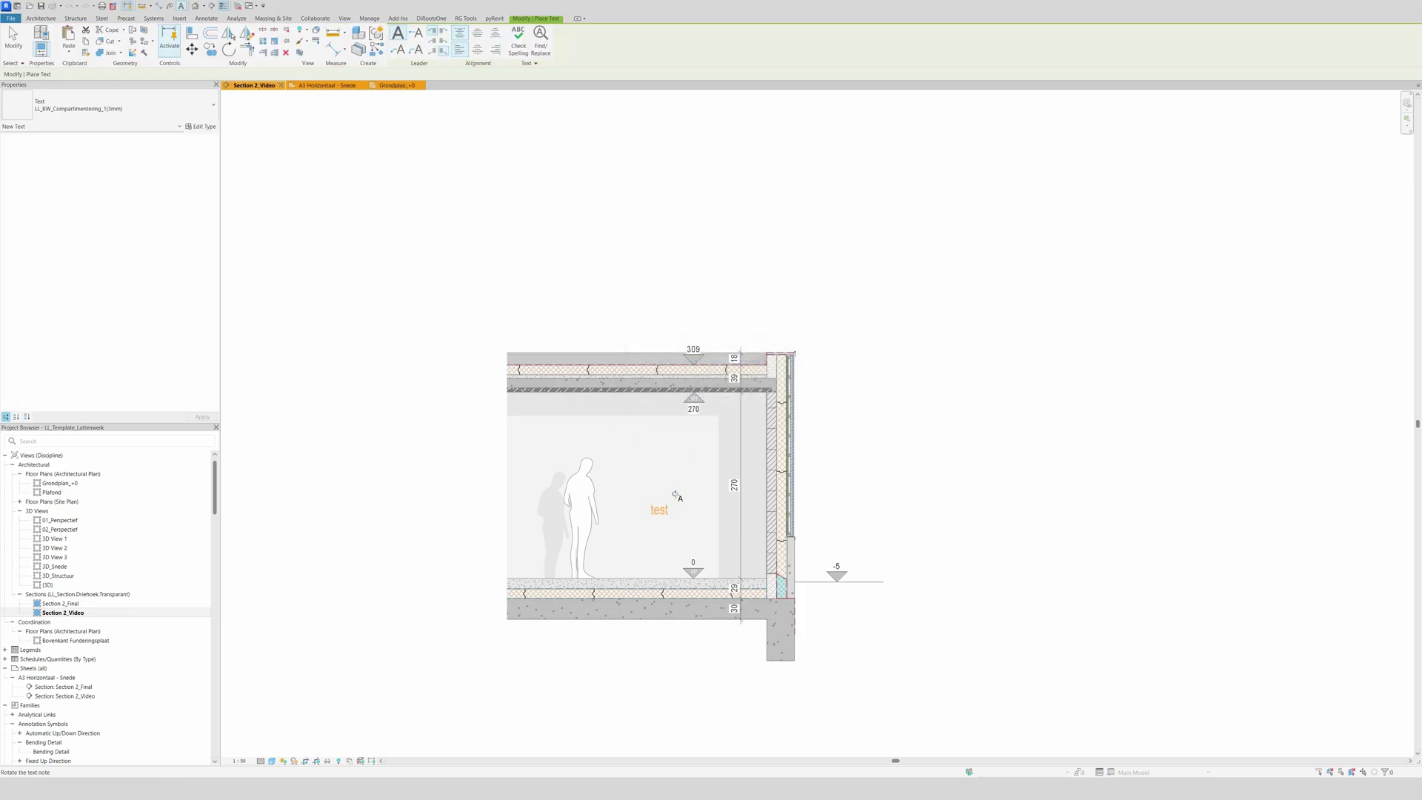
left_click(126, 107)
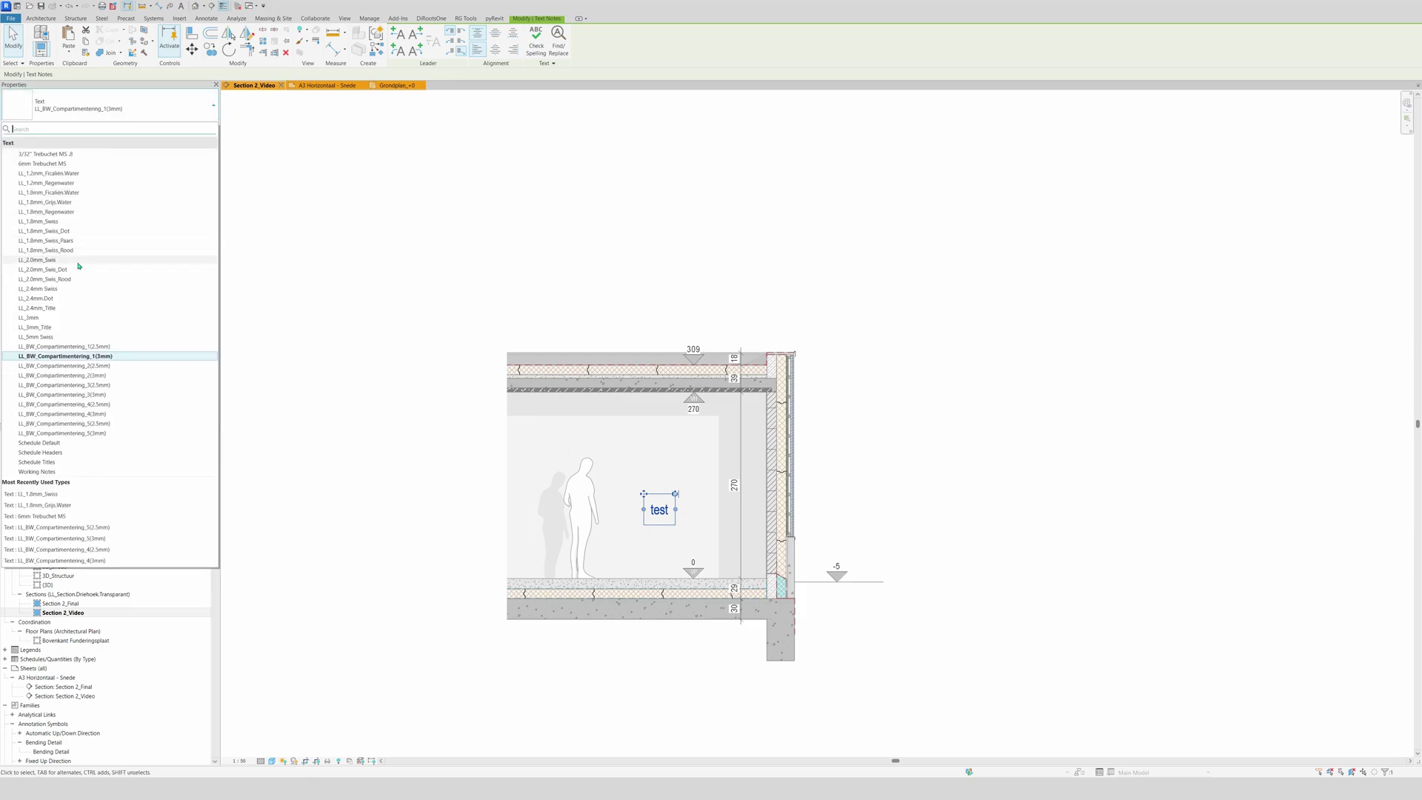
left_click(44, 222)
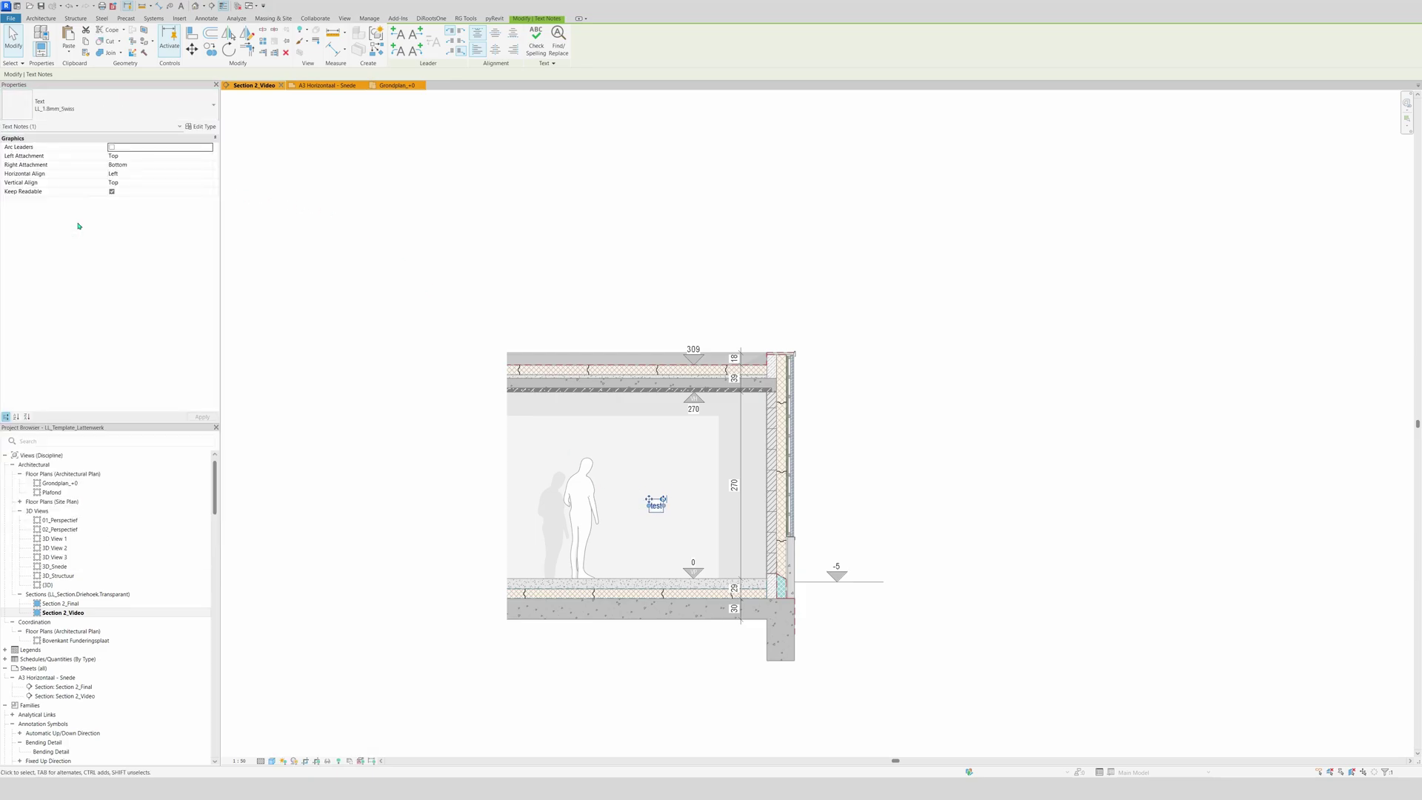
left_click(901, 460)
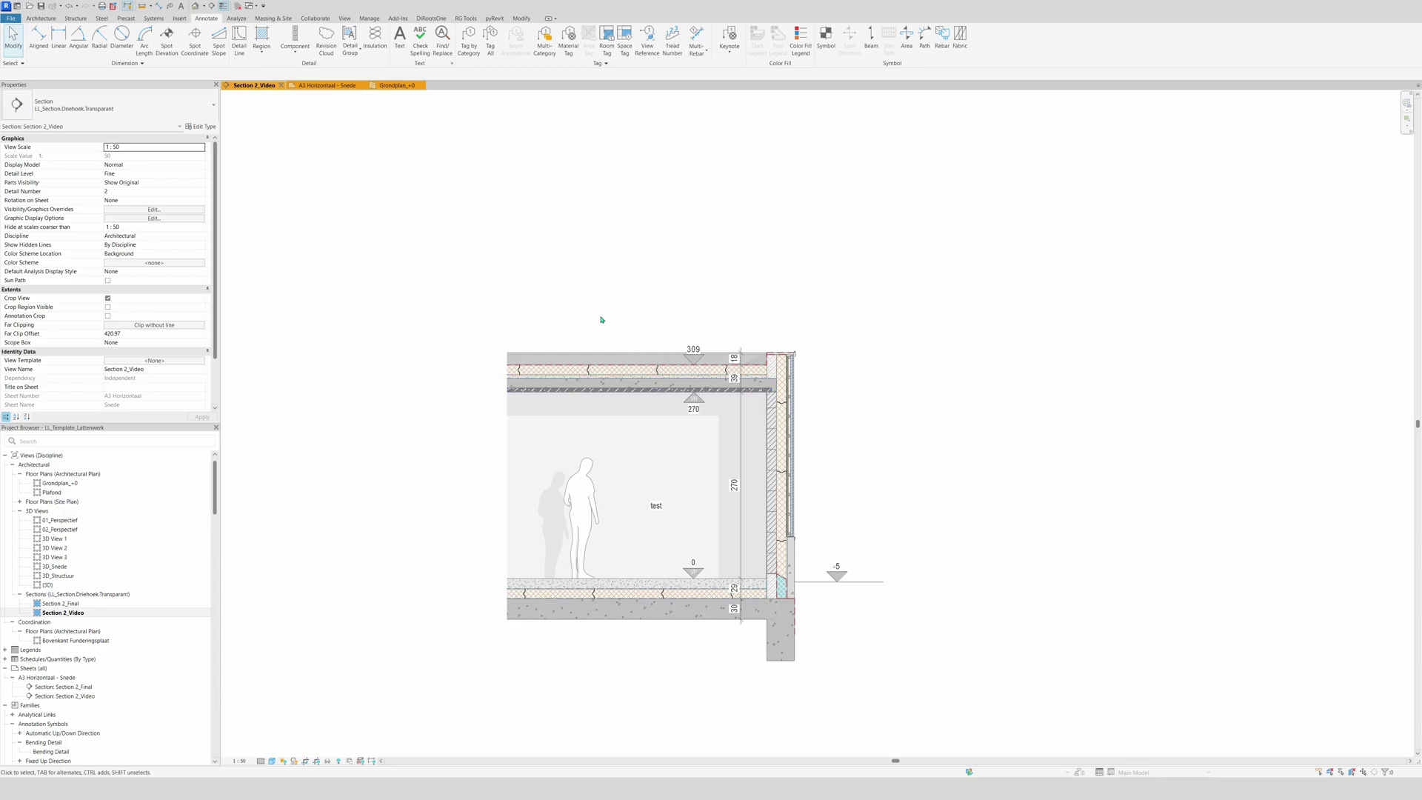
Draw a vertical detail line in style LL_Lijn_Grijs.4 from below the floor slab up into the room beside the figure.
key("d")
key("l")
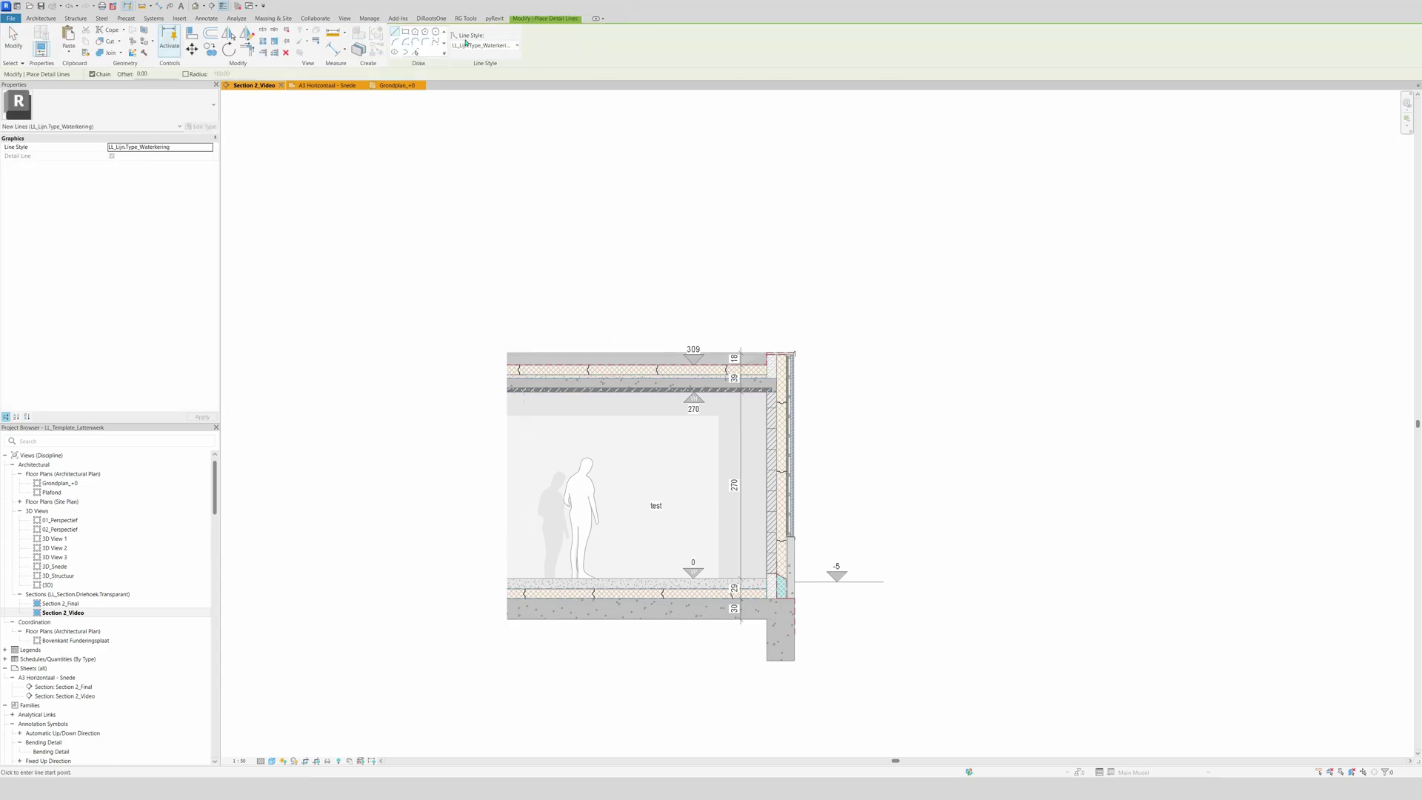
left_click(474, 46)
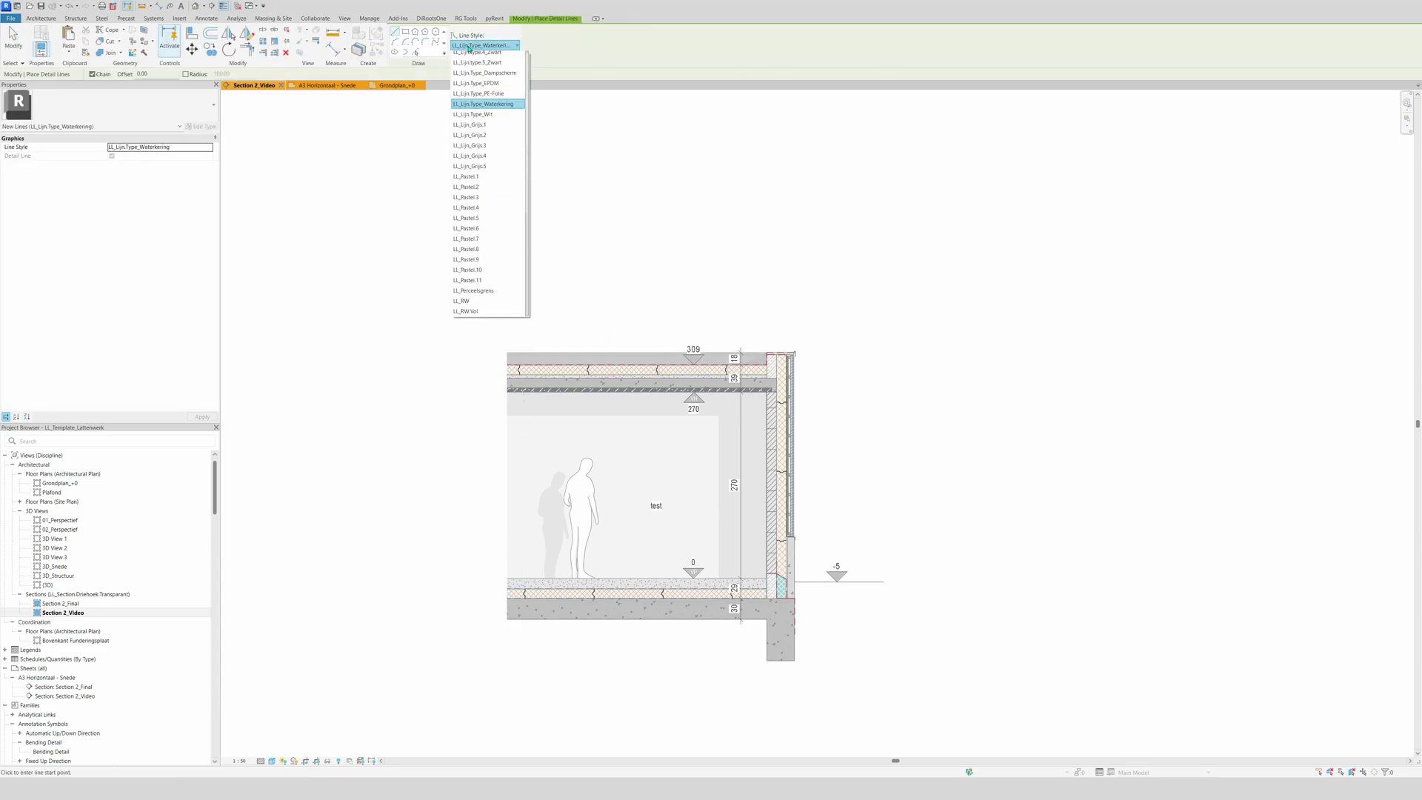
left_click(474, 160)
scroll(667, 570, "up", 2)
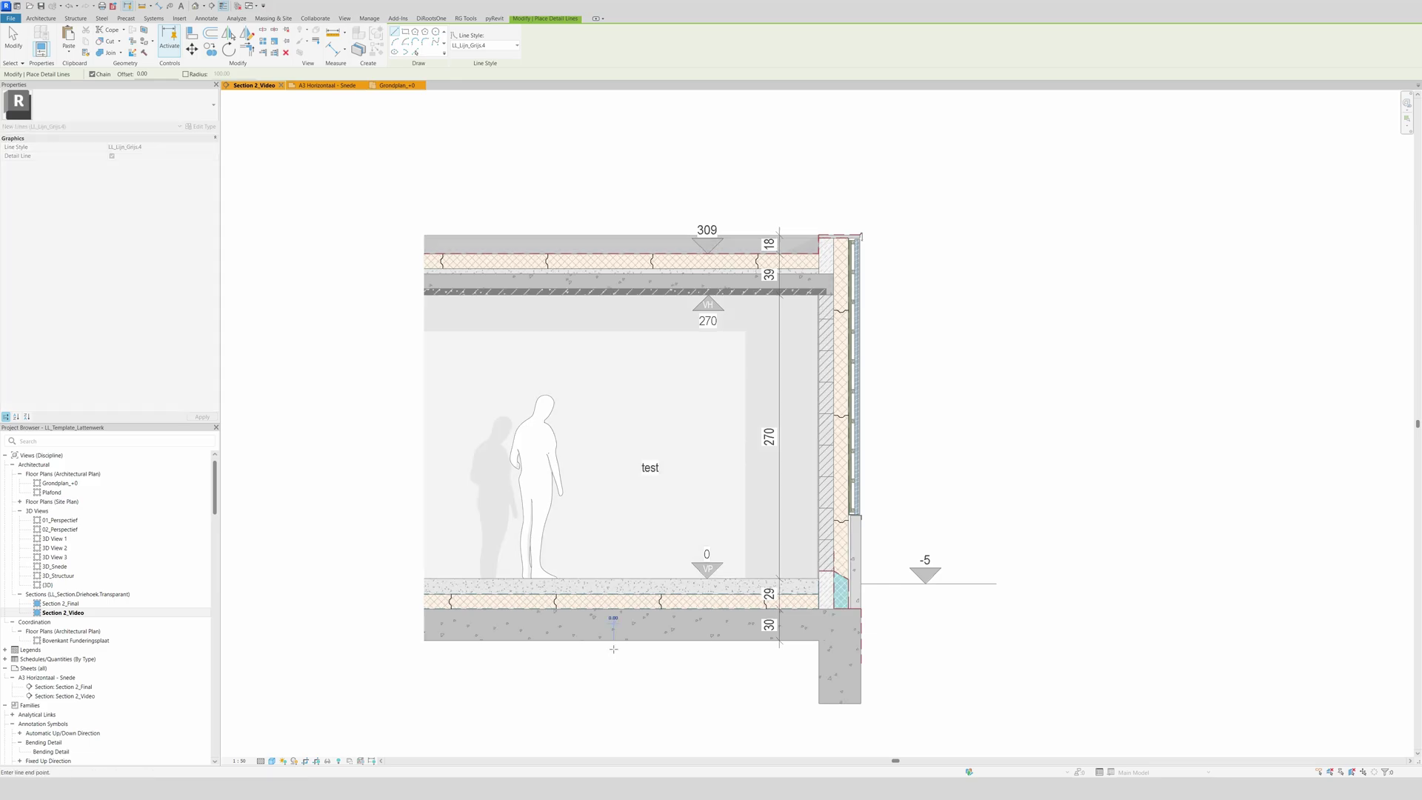
left_click(613, 498)
key("Escape")
key("Escape")
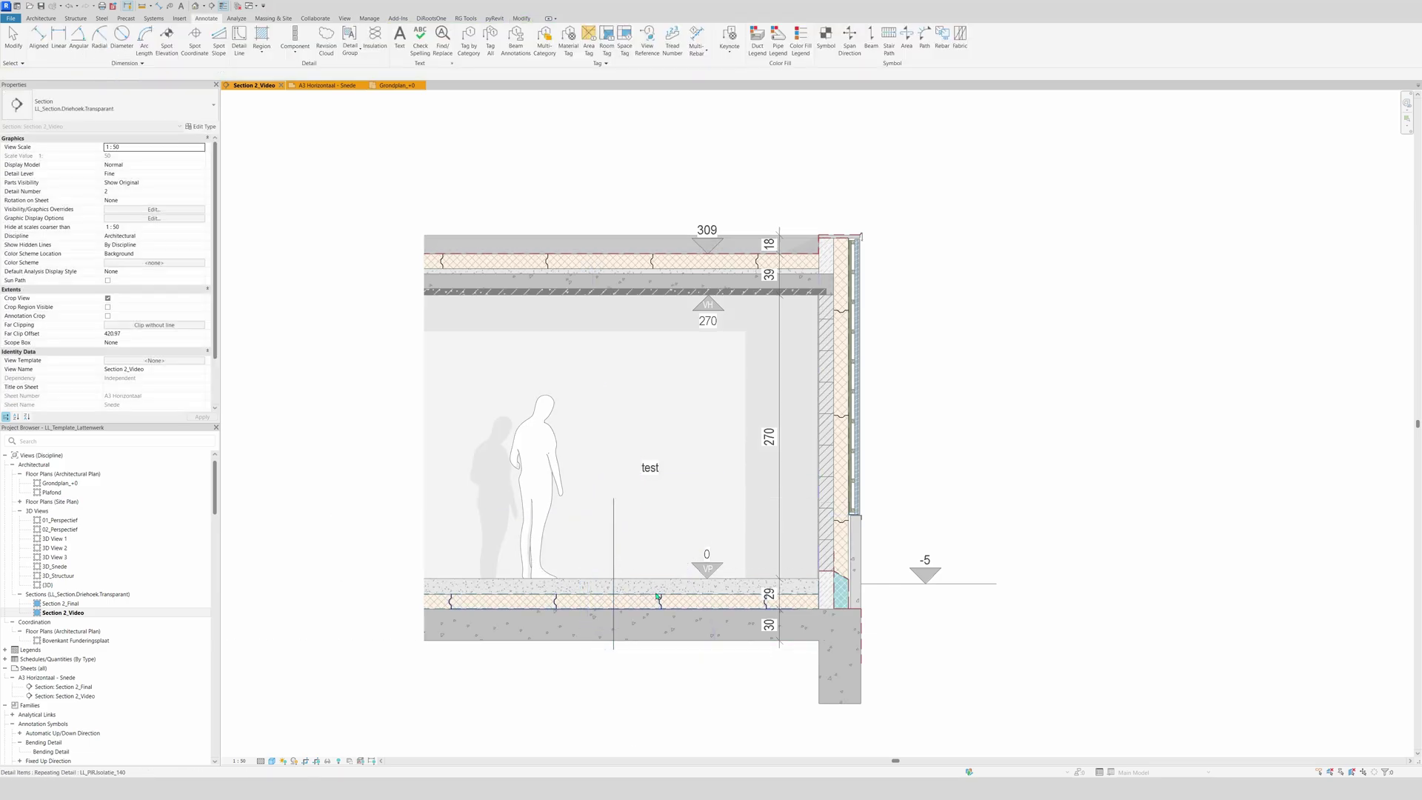
Delete the "test" text note and the vertical detail line crossing the floor build-up.
scroll(657, 596, "down", 2)
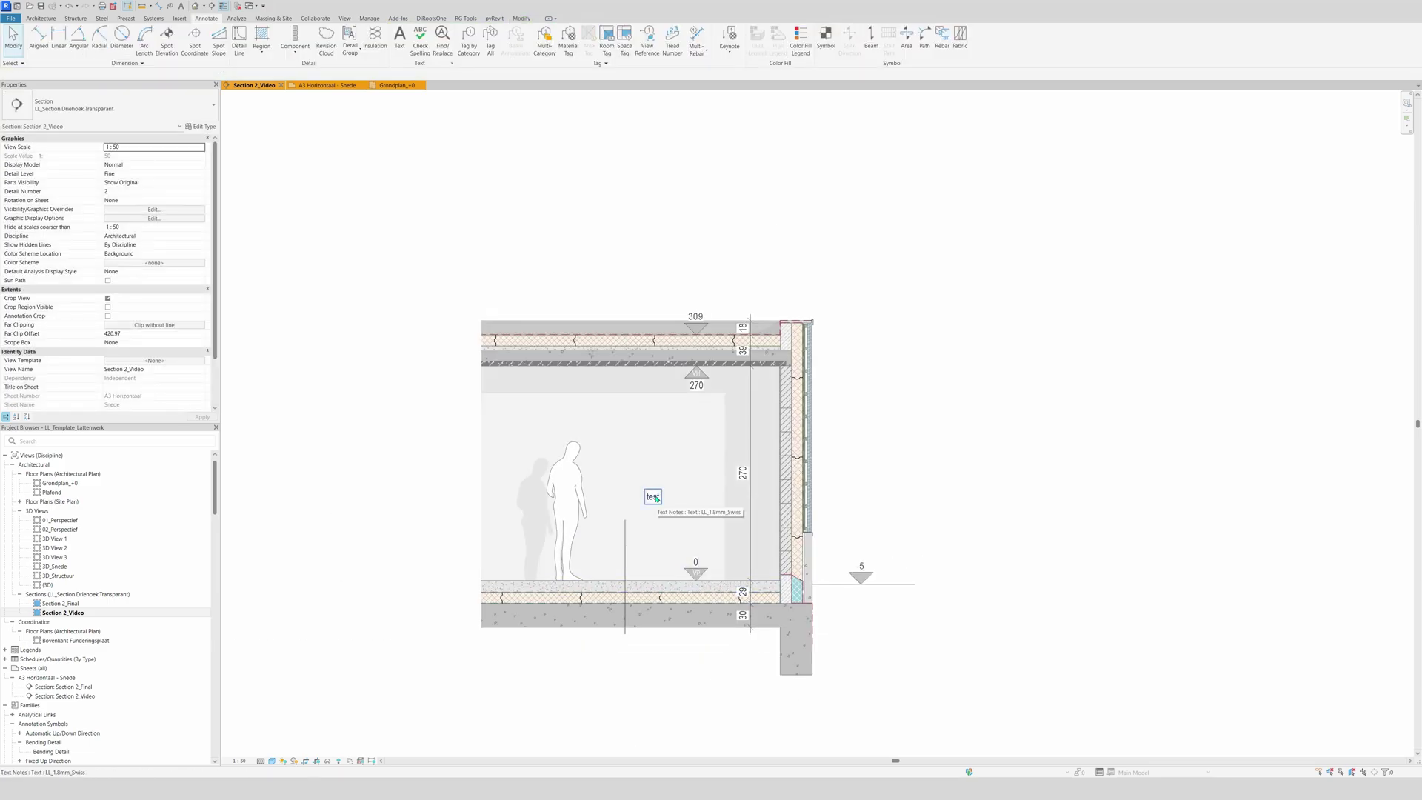
double_click(654, 498)
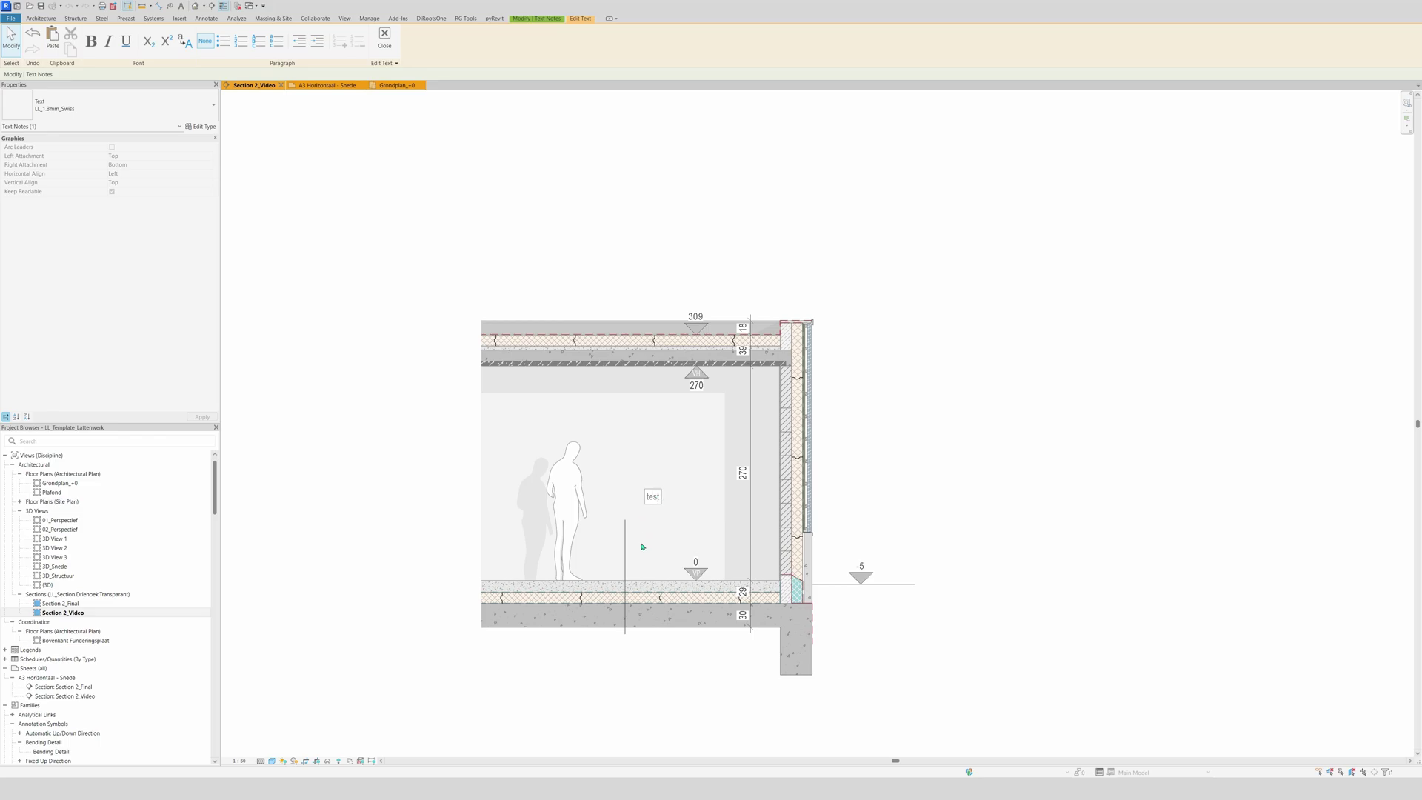
key("Escape")
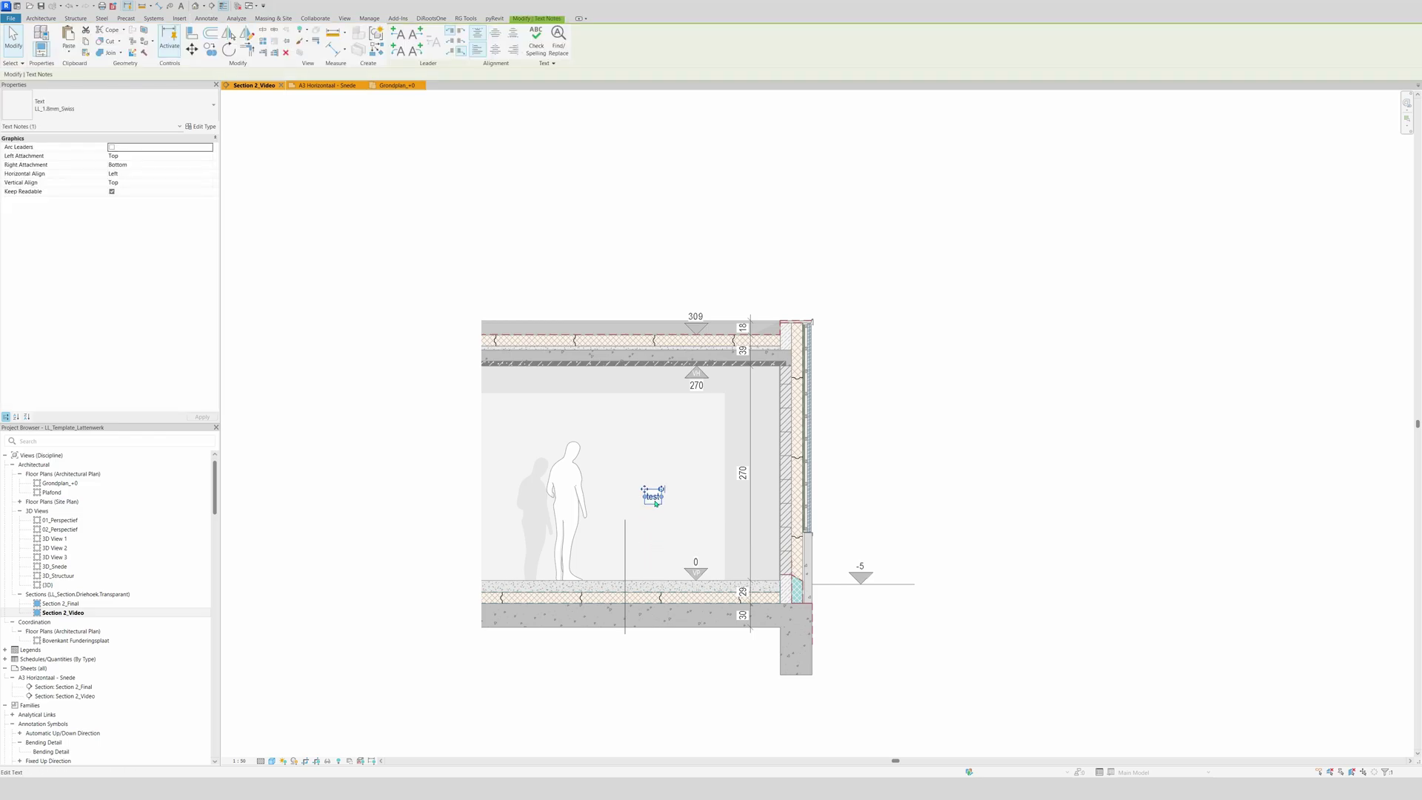
key("Delete")
left_click(624, 527)
key("Delete")
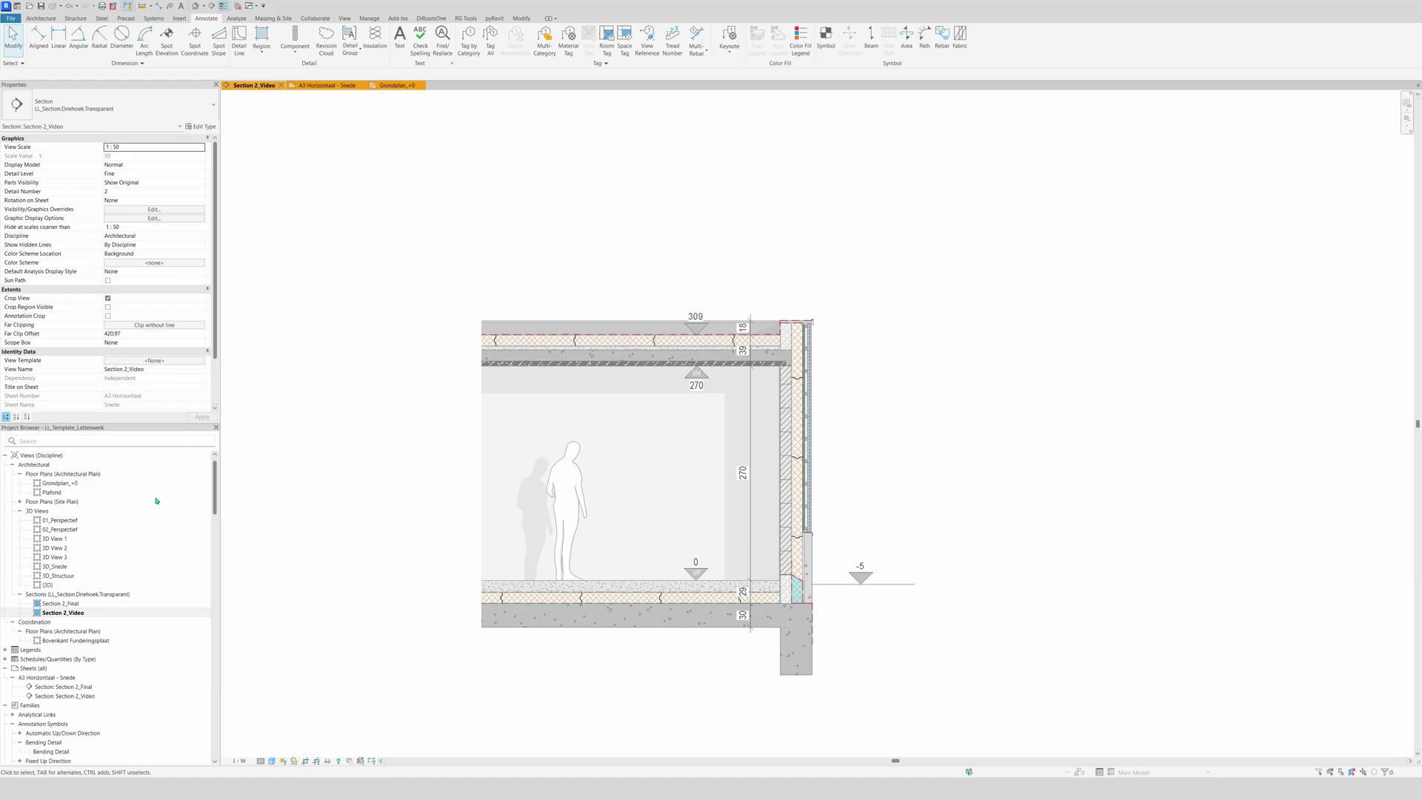
Copy the DAKOPBOUW and VLOEROPBOUW text notes with their vertical leader lines from Section 2_Final into Section 2_Video.
double_click(61, 603)
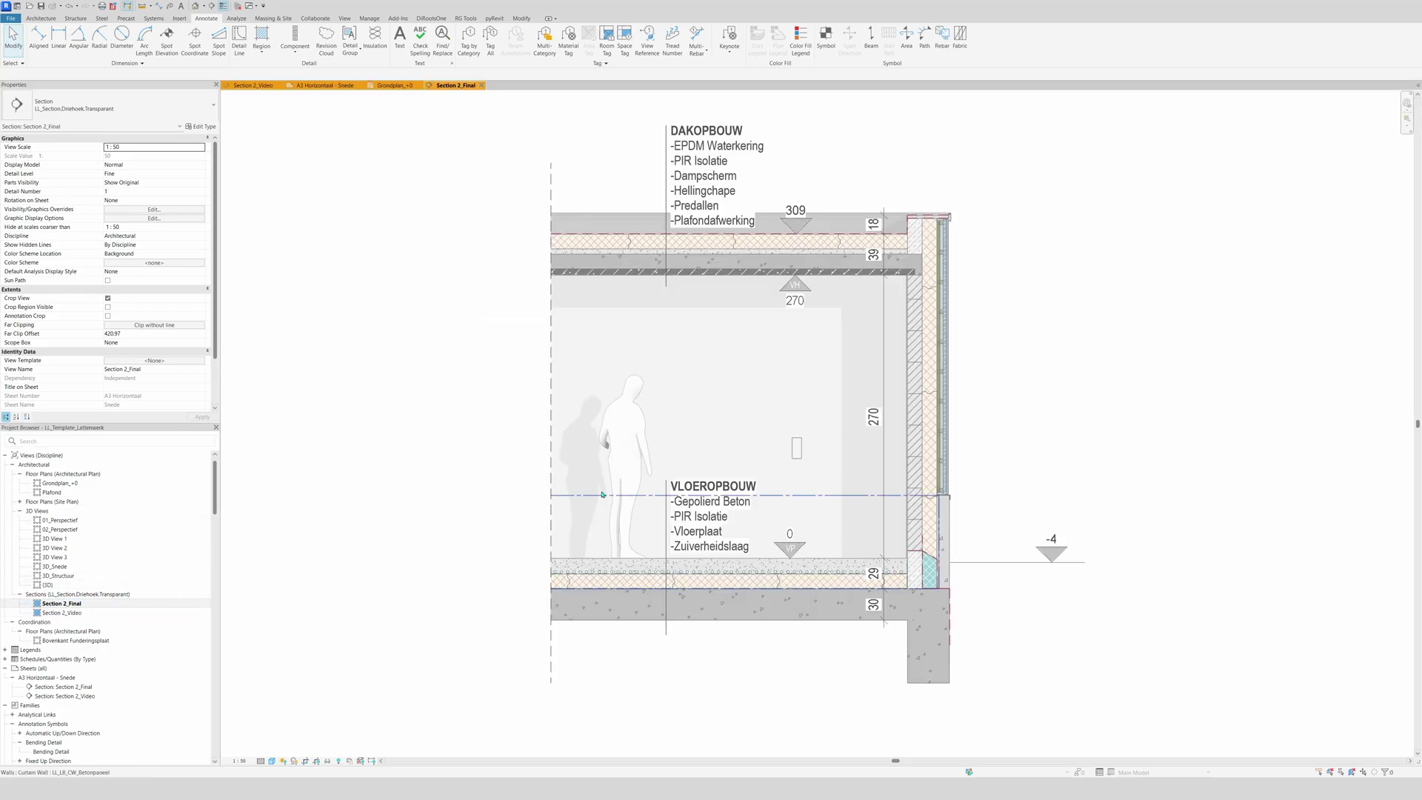
scroll(588, 530, "down", 2)
left_click(645, 607)
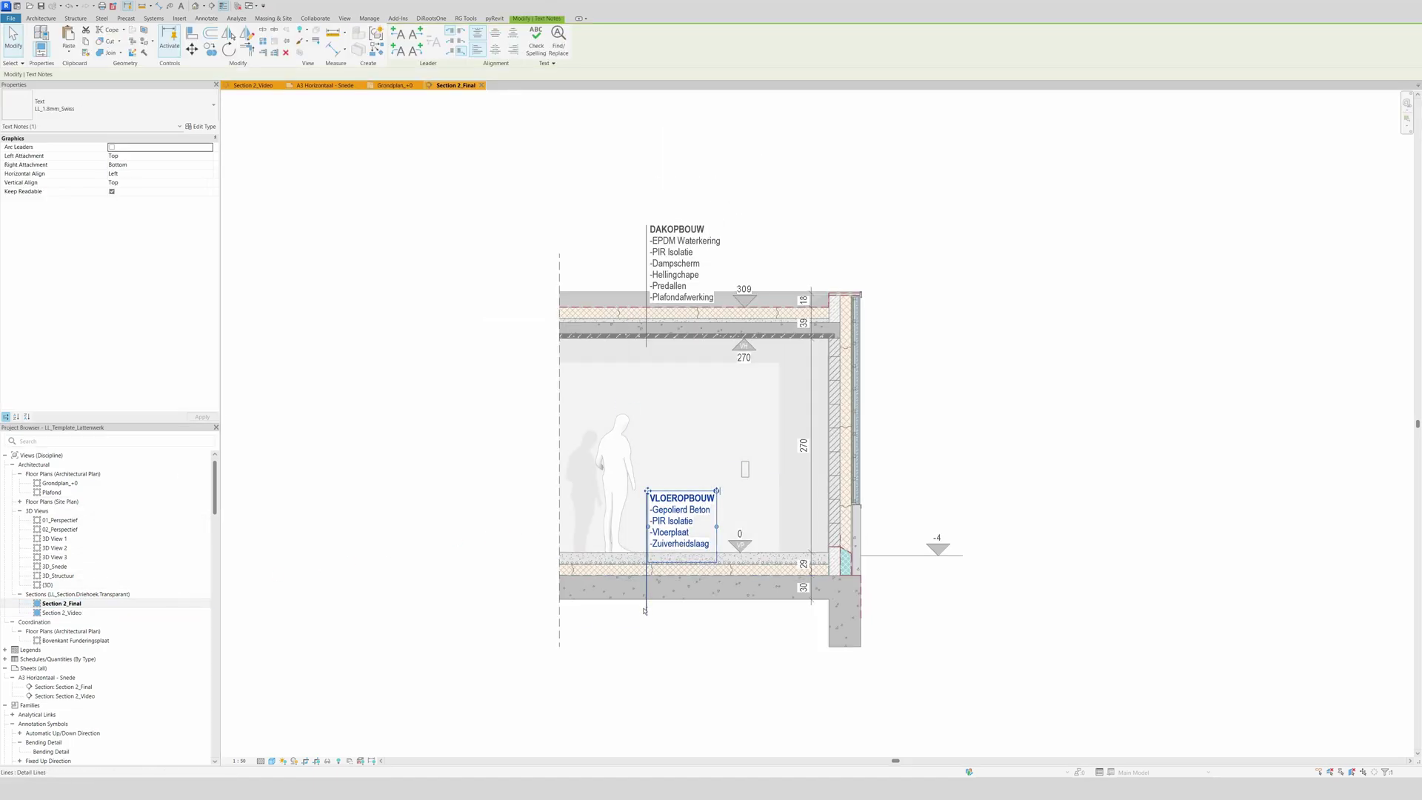
left_click(644, 609, "ctrl")
left_click(646, 348, "ctrl")
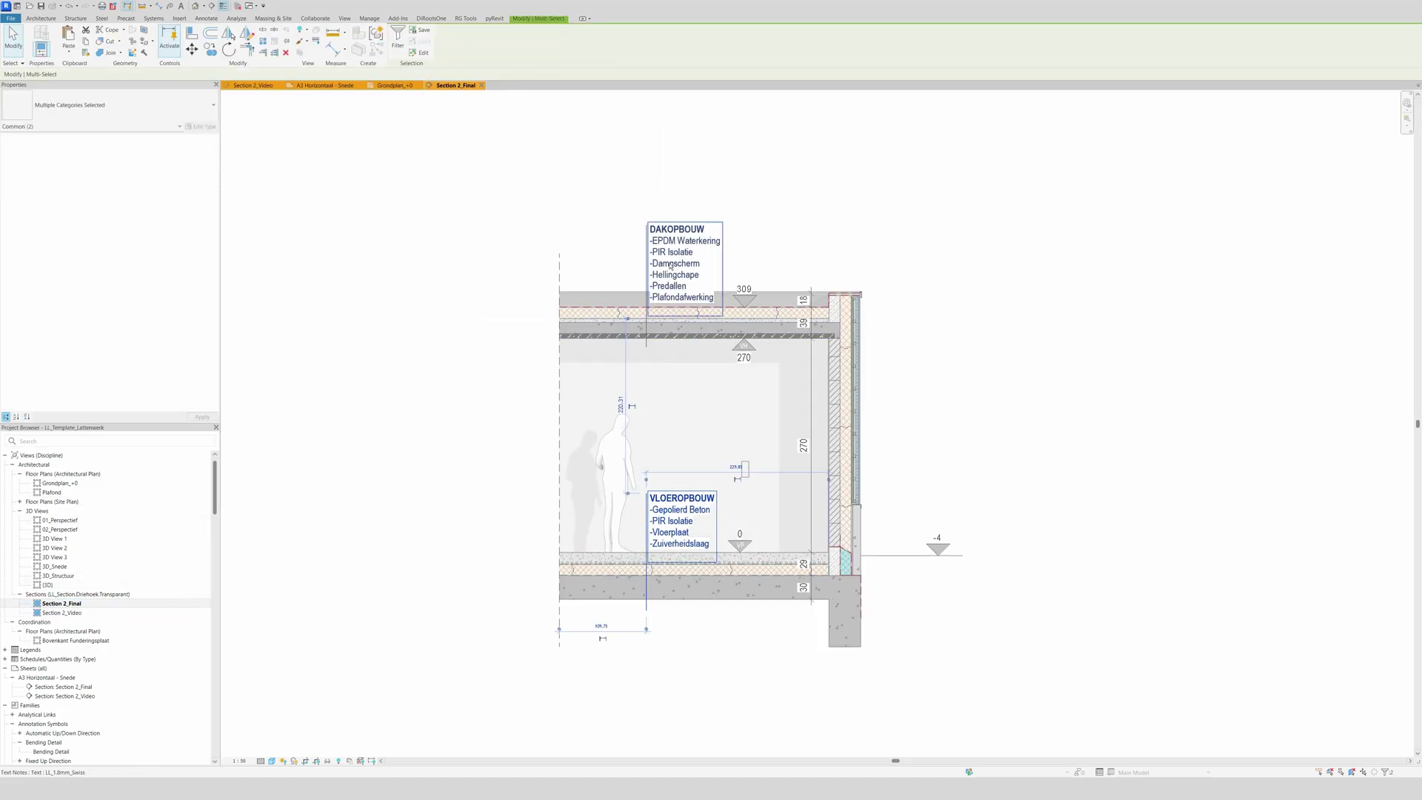
left_click(645, 349, "ctrl")
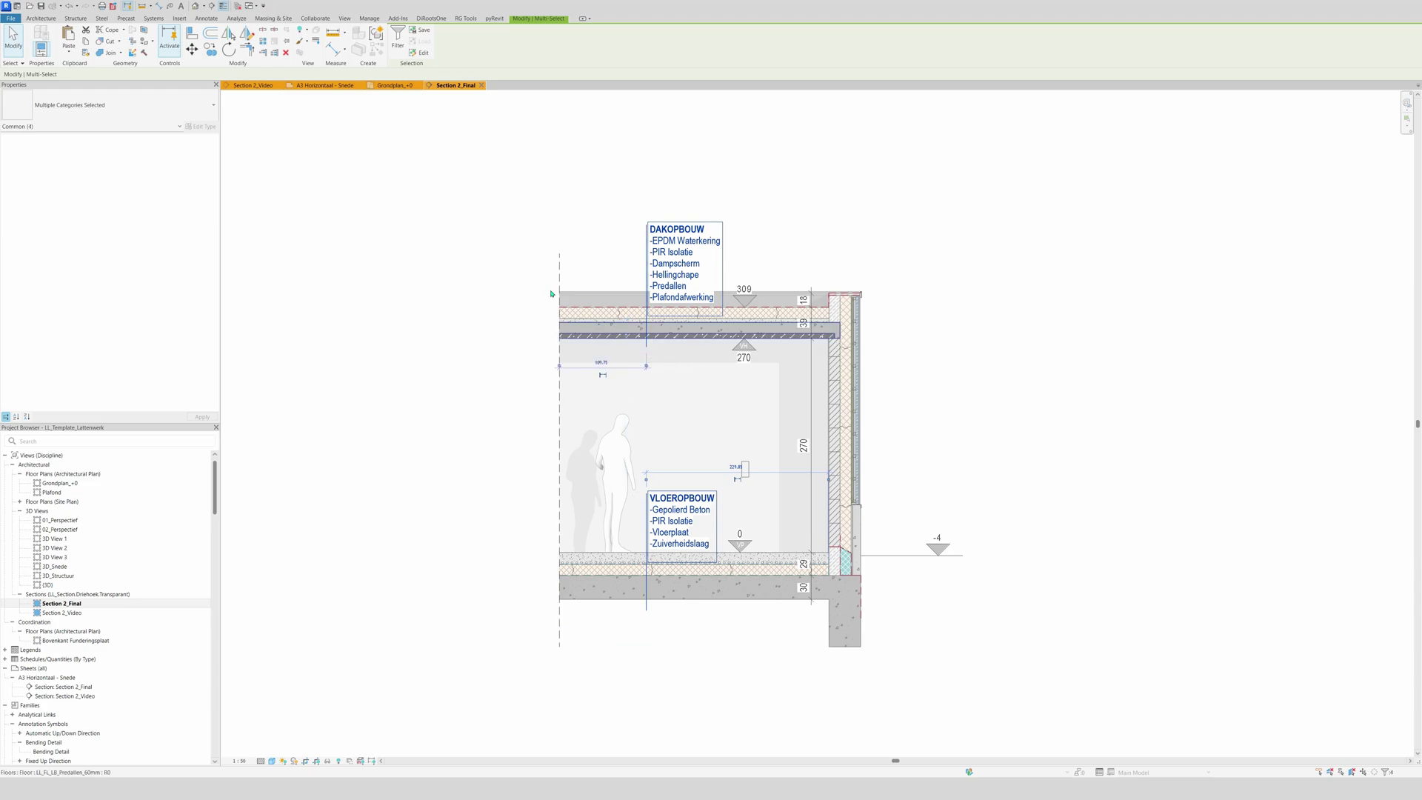
left_click(263, 86)
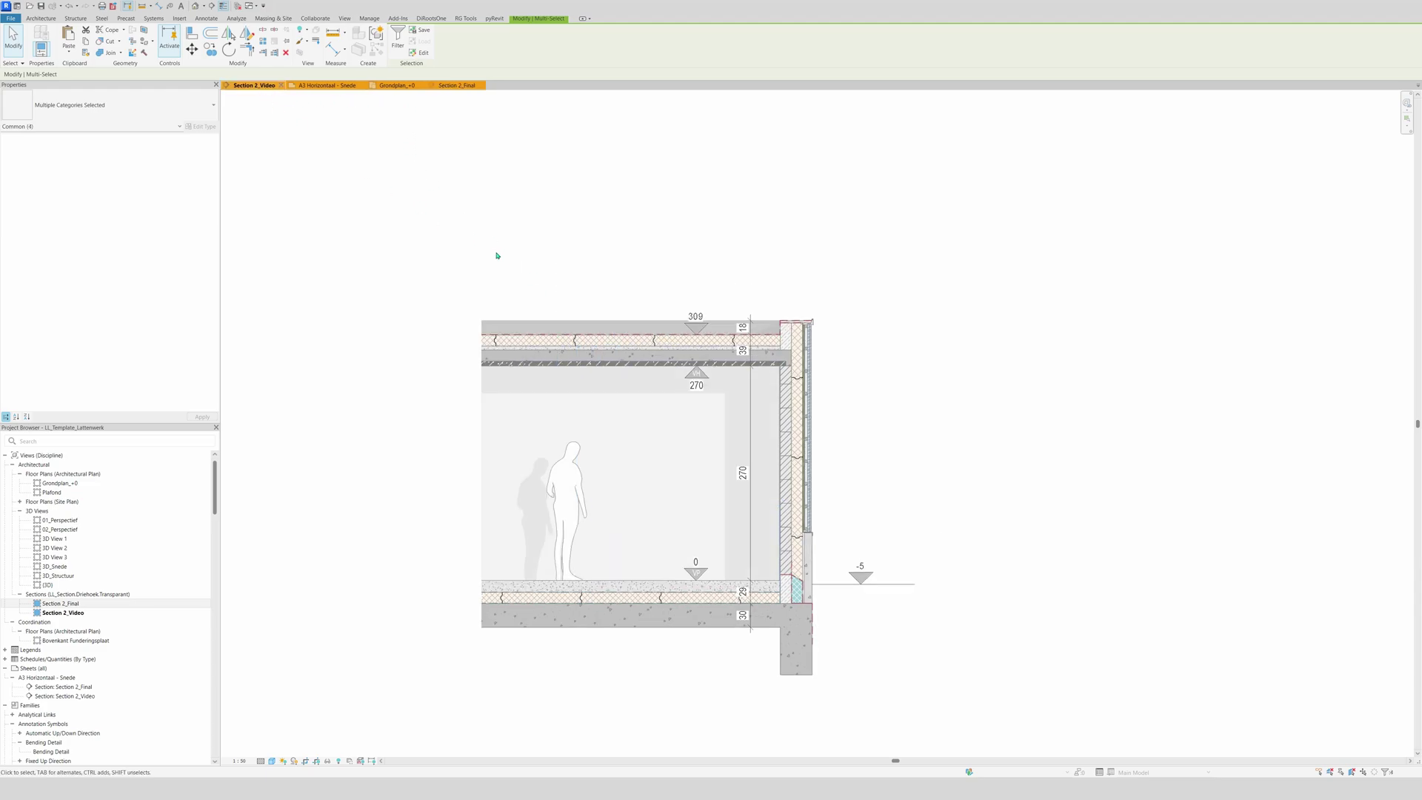
key("ctrl+v")
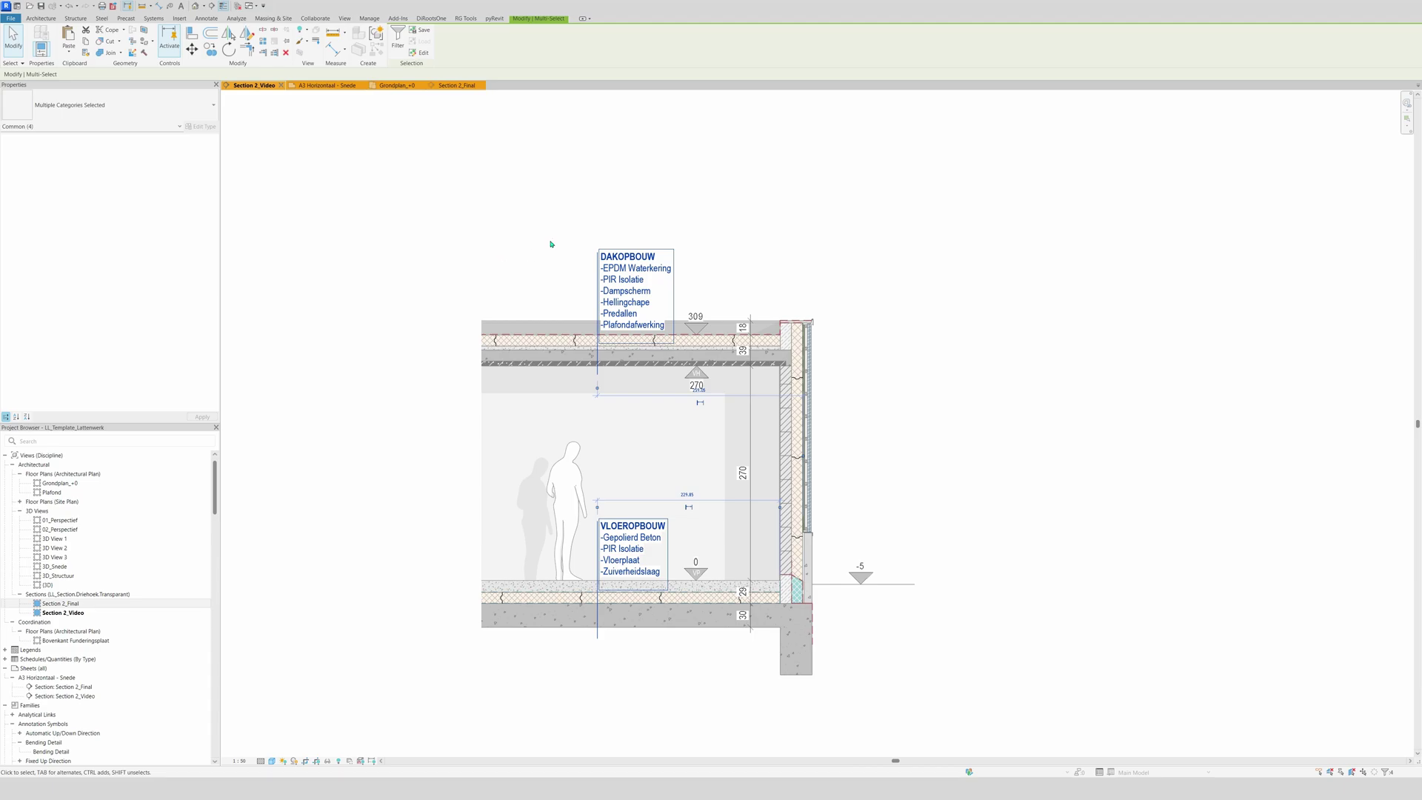
key("Escape")
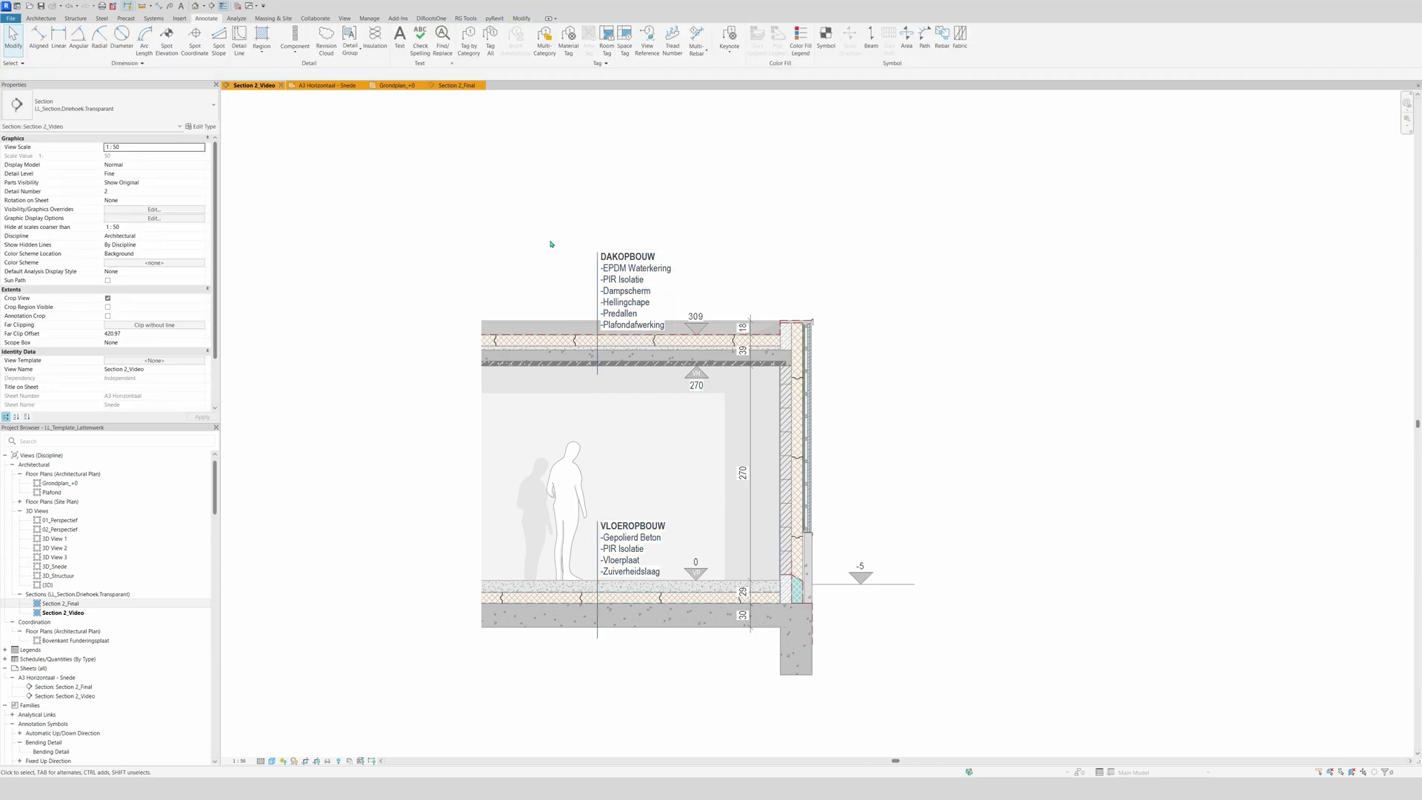
Draw a vertical detail line about 420 cm long in style LL_Demolished_Grijs.4(Klein) along the section's left cut edge, from the roof top to below the floor slab.
key("d")
key("l")
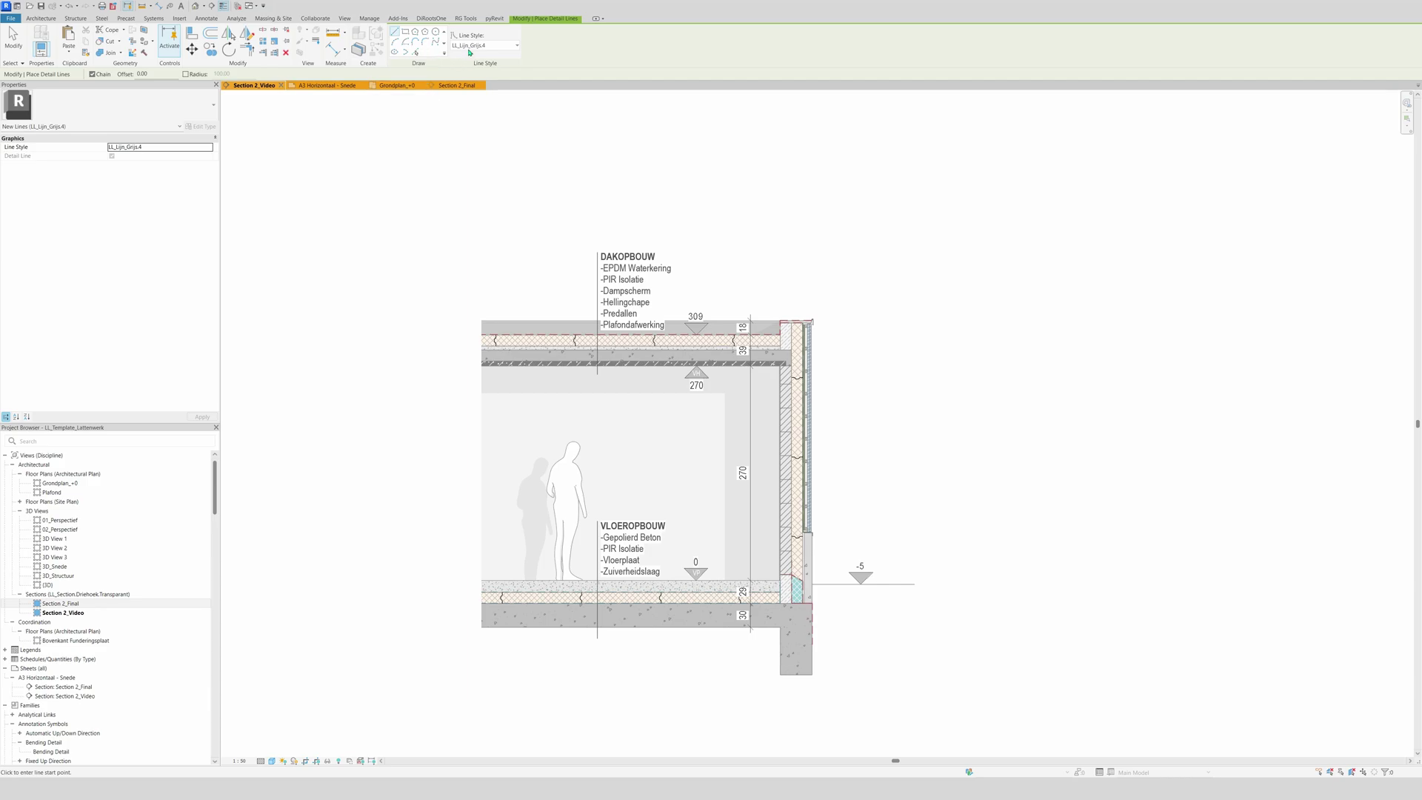
left_click(474, 46)
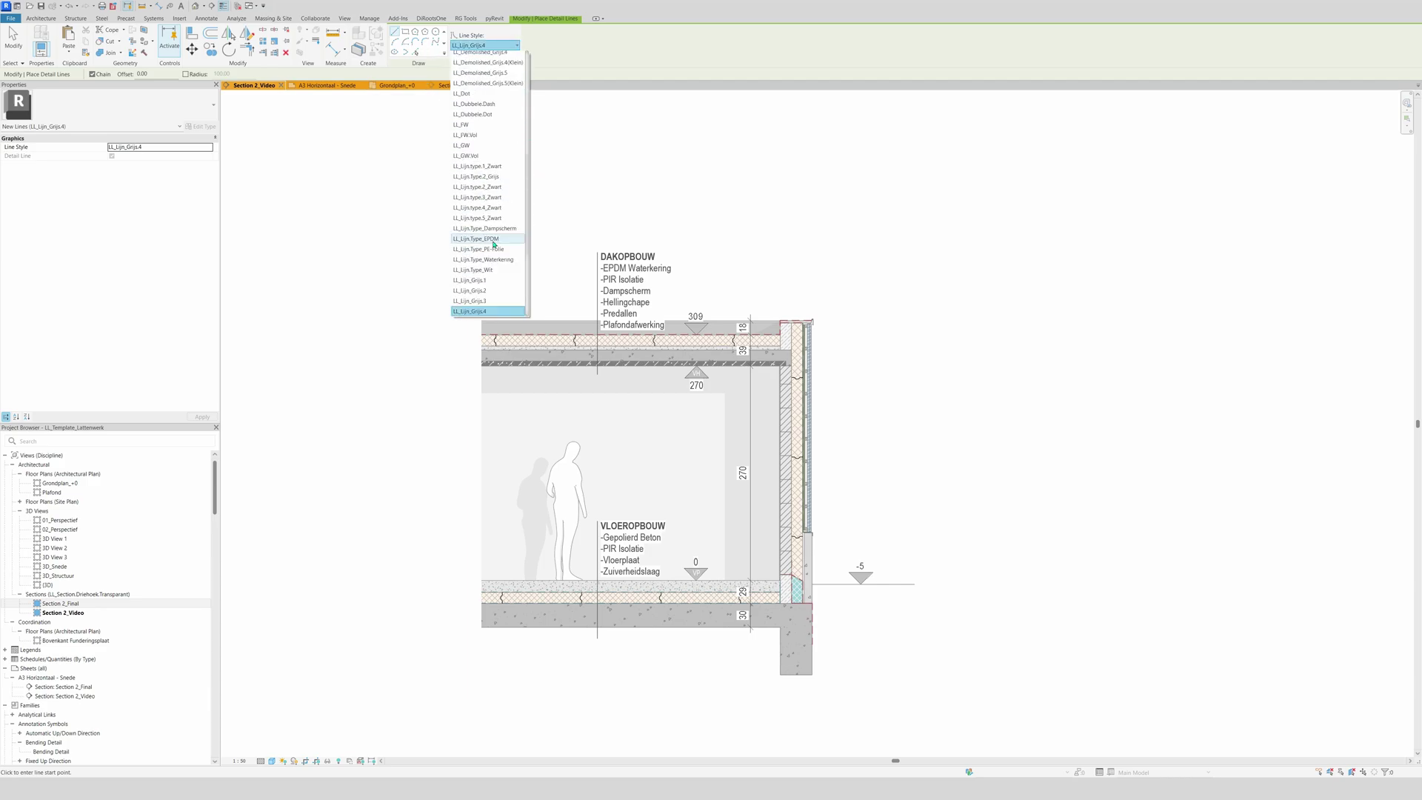
scroll(489, 222, "up", 3)
left_click(485, 129)
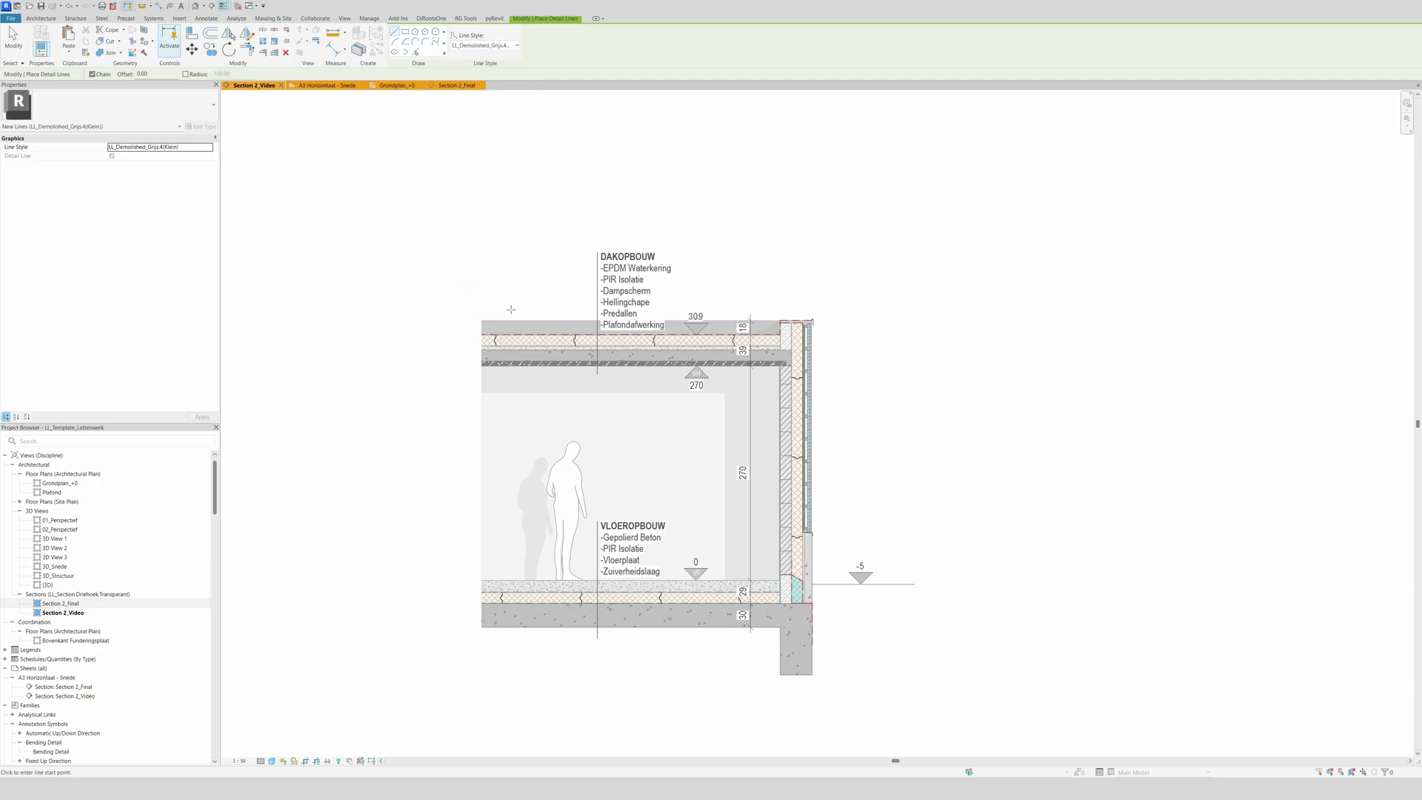
left_click(481, 318)
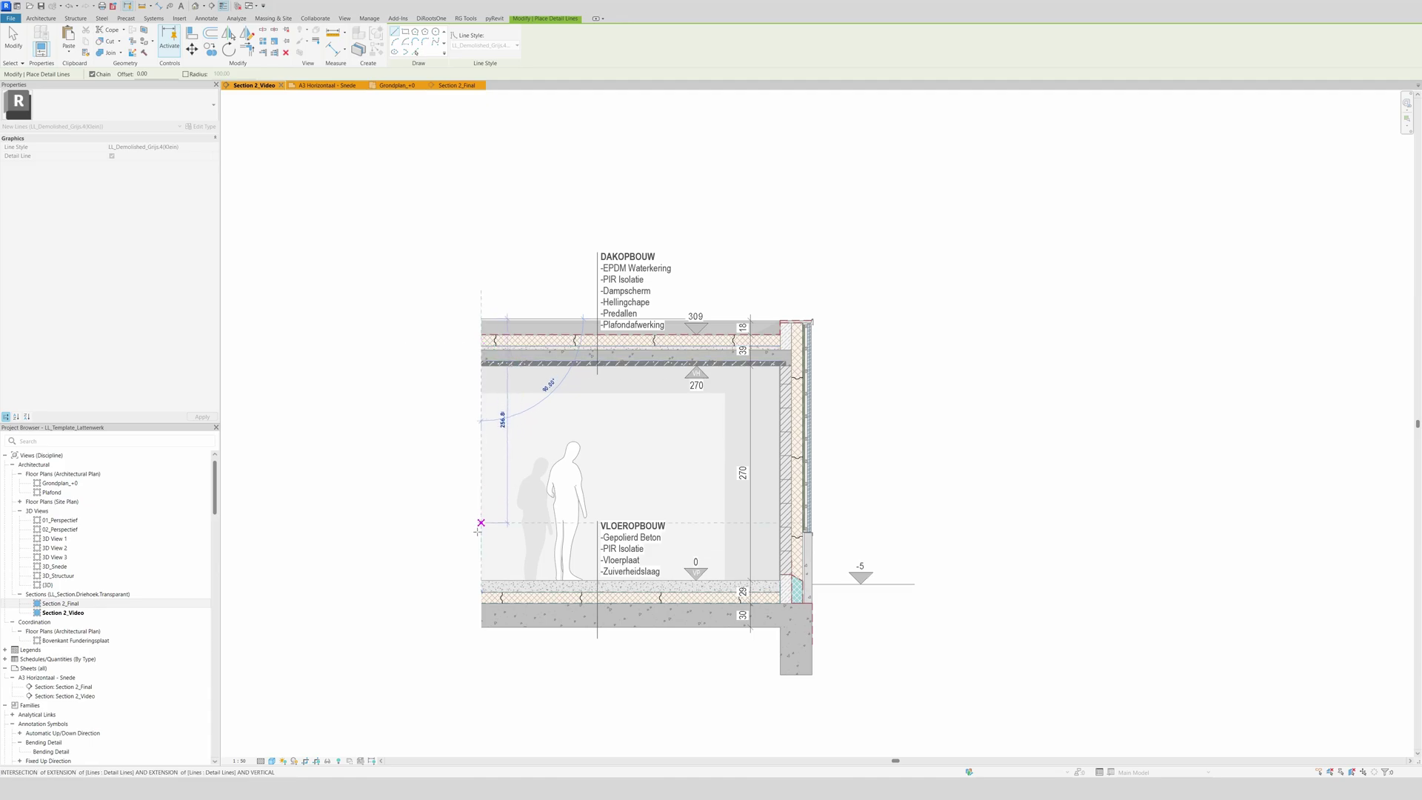
left_click(480, 627)
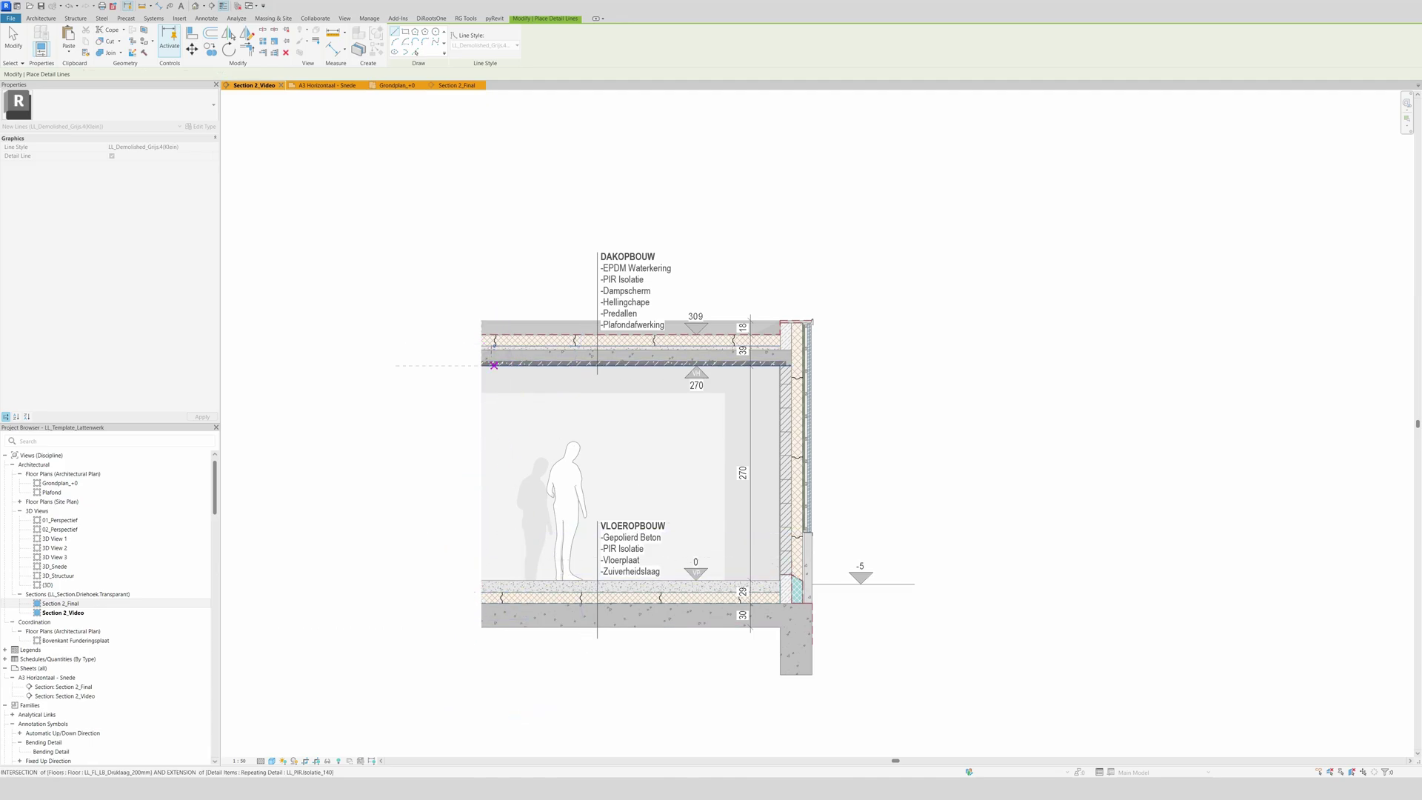
scroll(480, 330, "up", 4)
scroll(493, 311, "up", 4)
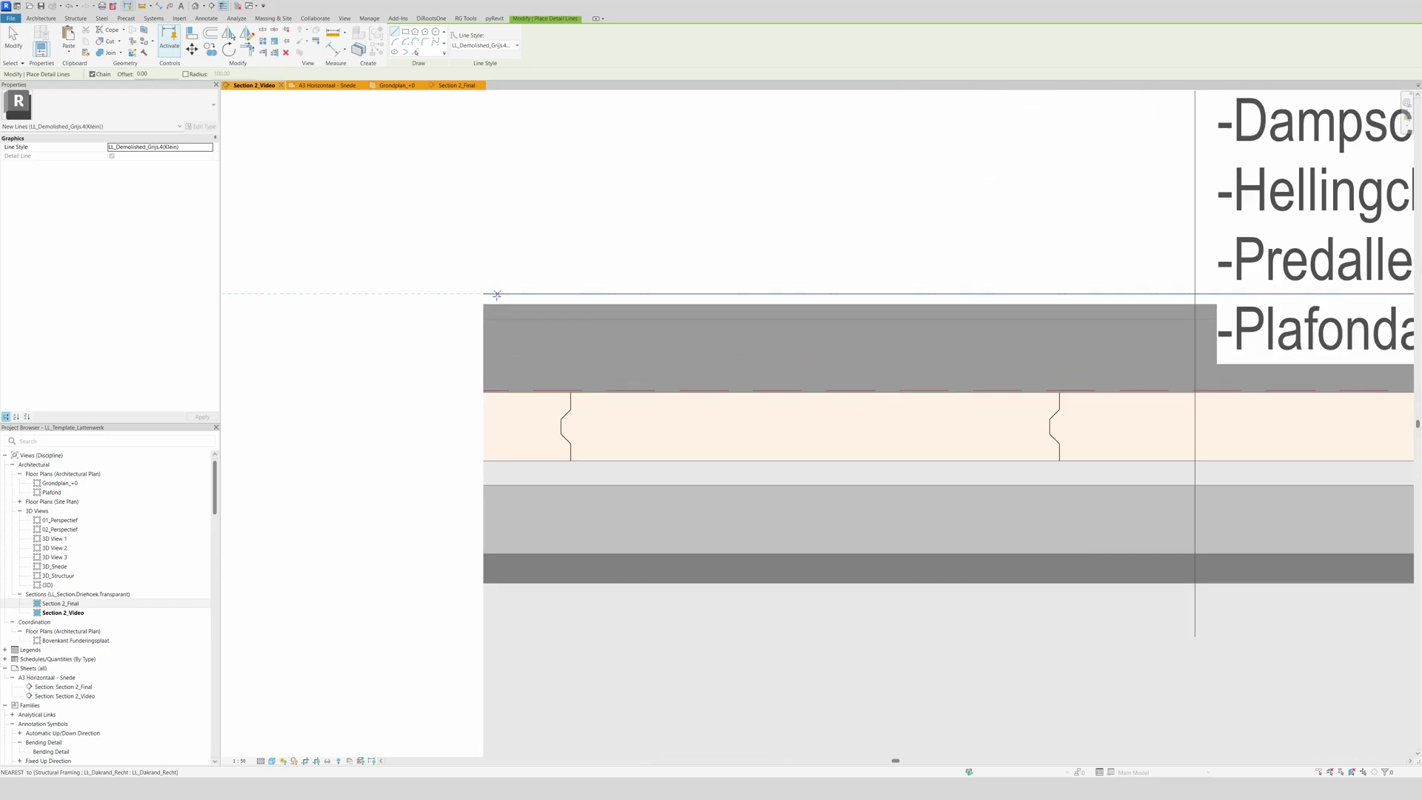
left_click(483, 294)
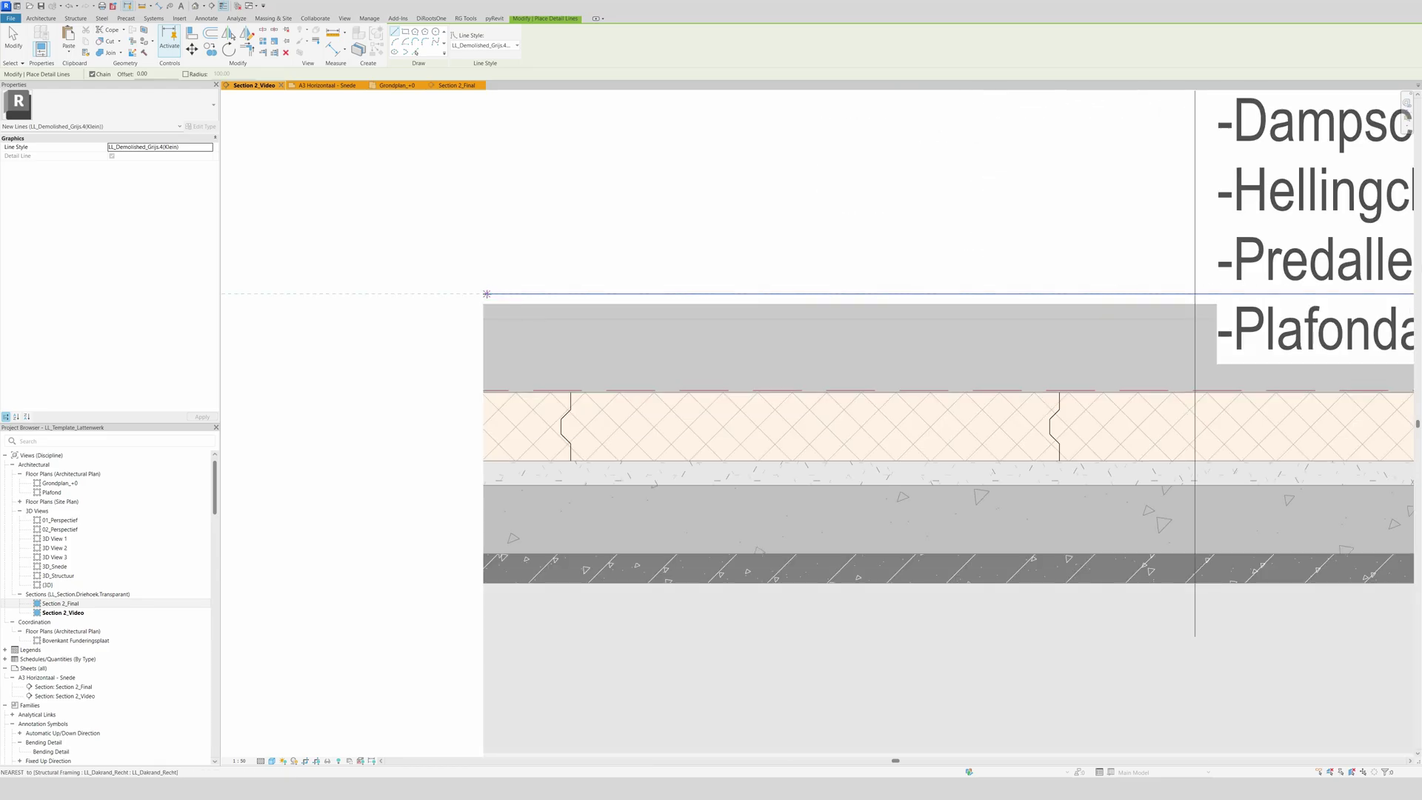
scroll(493, 296, "down", 5)
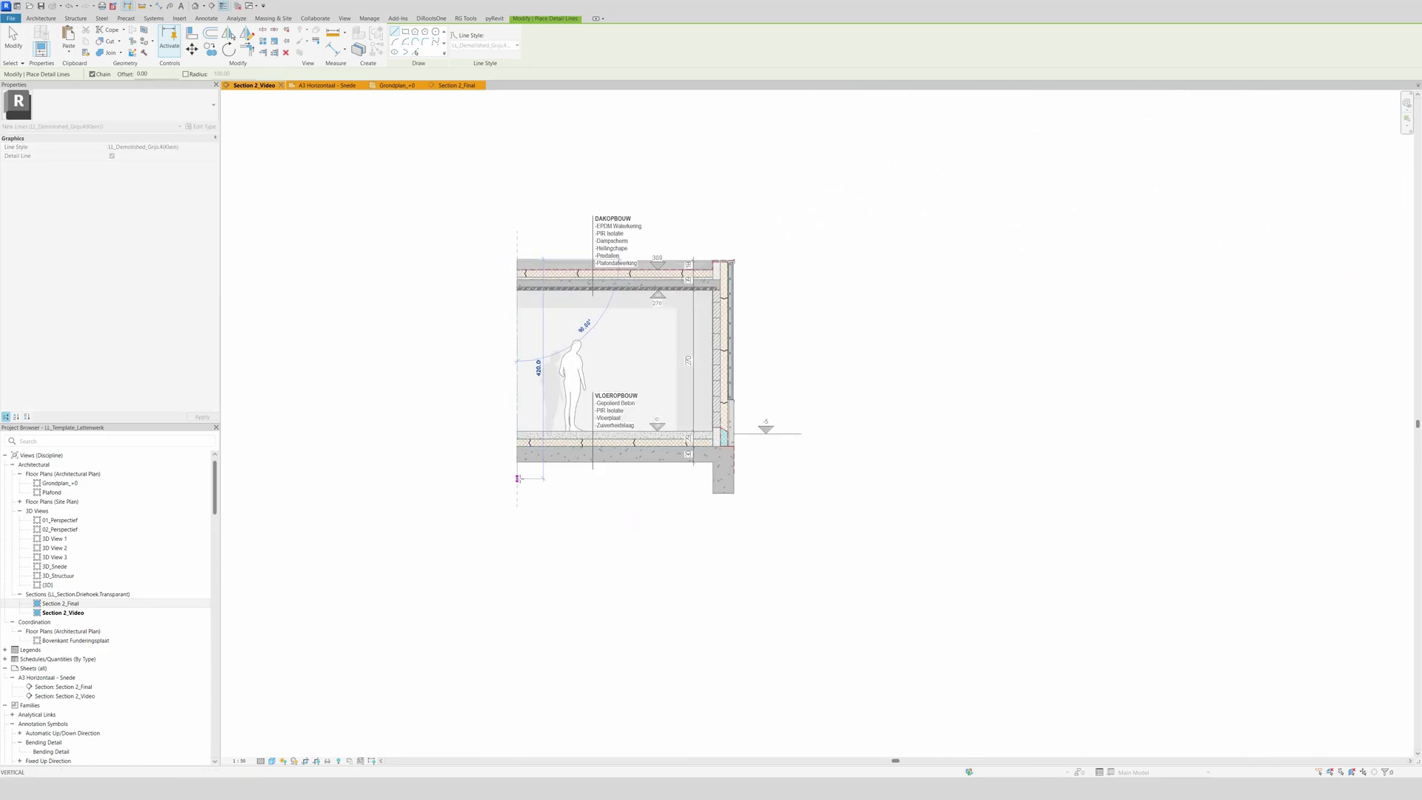
left_click(519, 477)
key("Escape")
key("Escape")
scroll(518, 282, "up", 3)
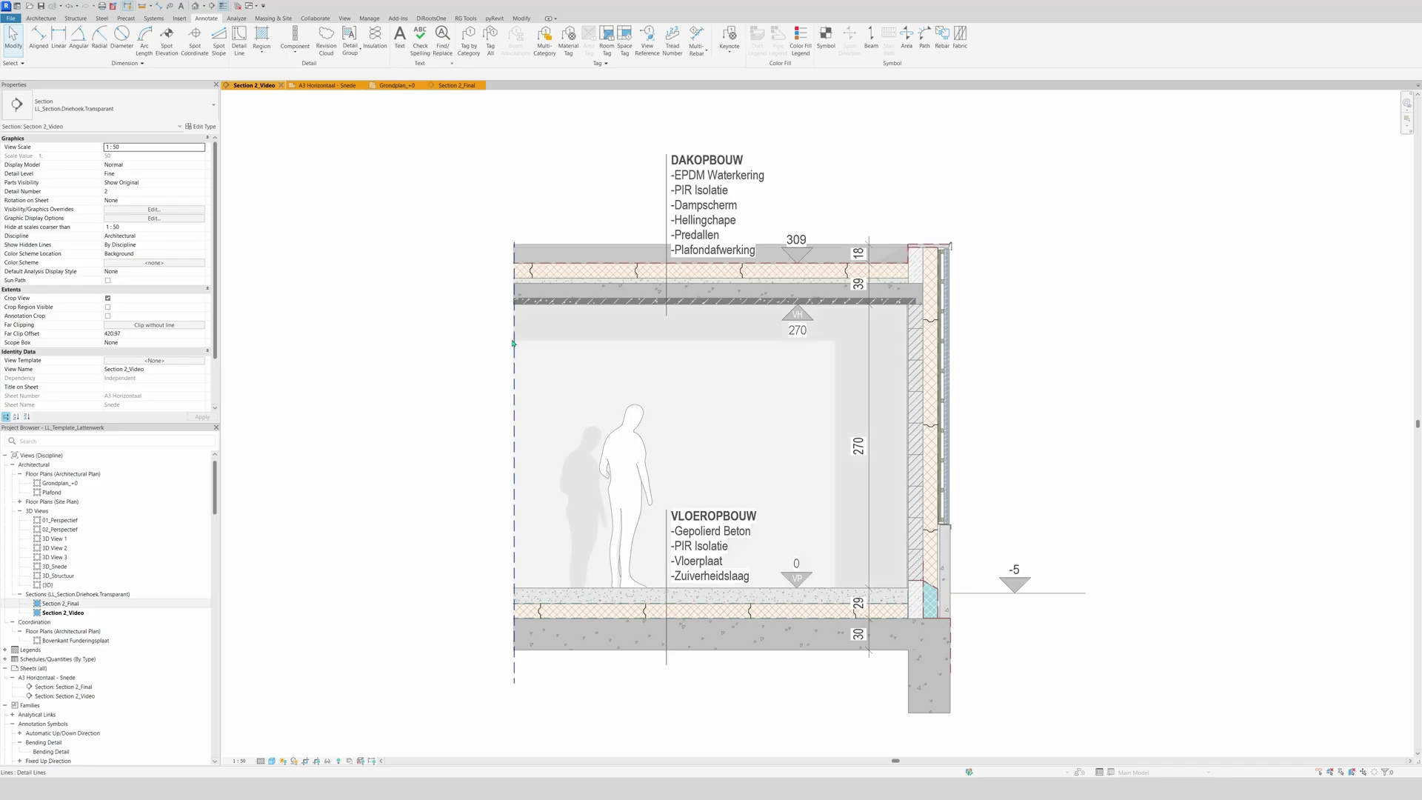
Extend the dashed line's upper end above the roof to a 442 cm length and move the line horizontally onto the slab's cut edge.
left_click(513, 326)
left_click_drag(514, 223, 515, 218)
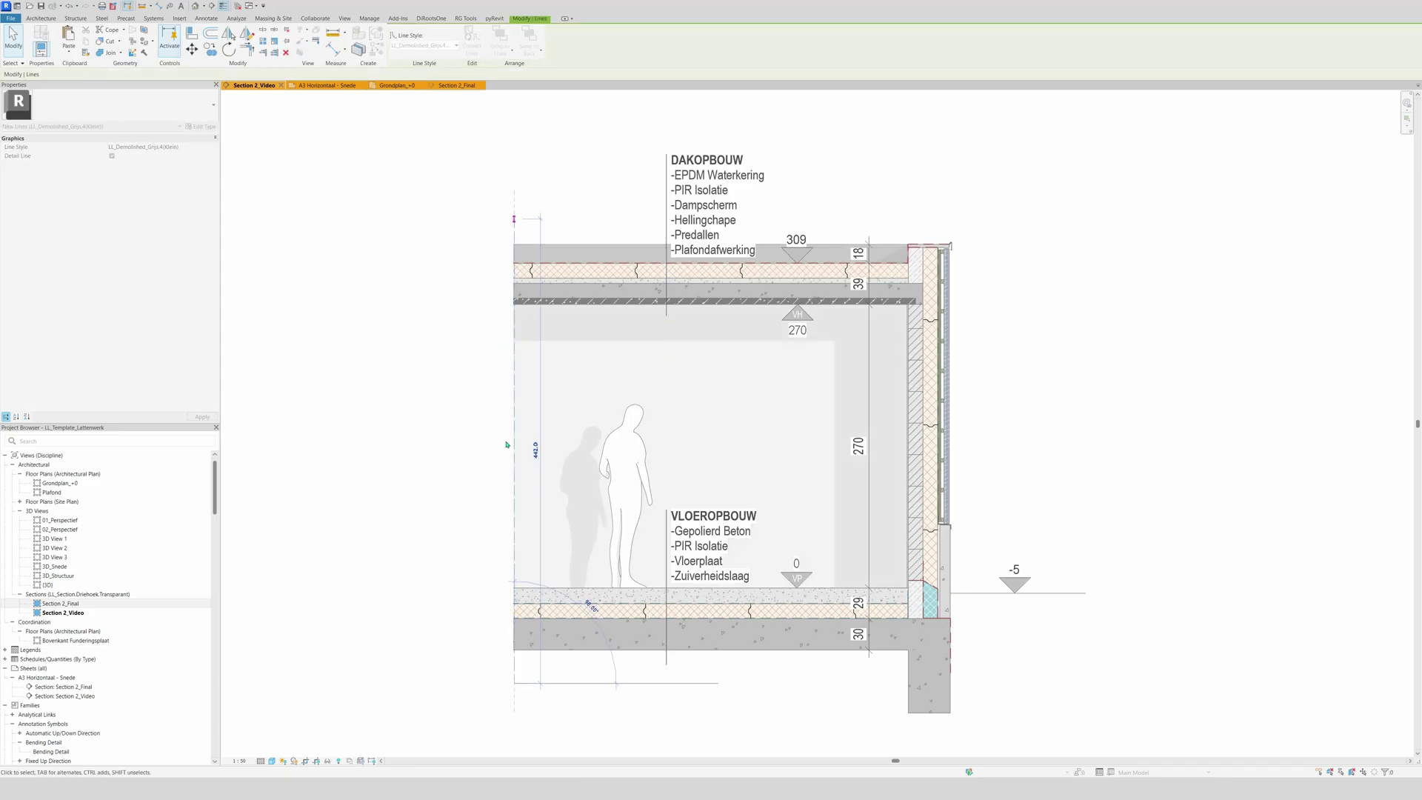
scroll(518, 637, "up", 6)
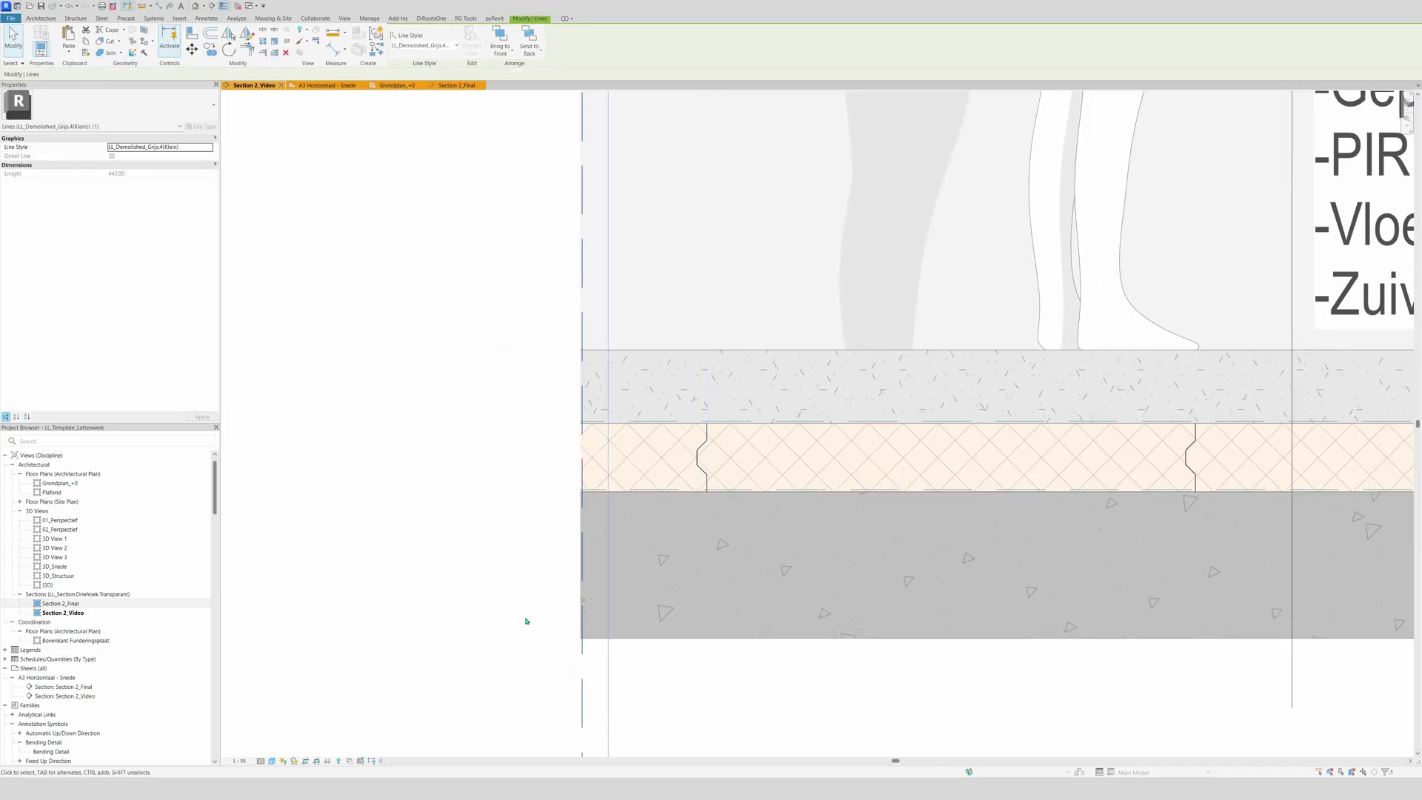
scroll(563, 630, "up", 4)
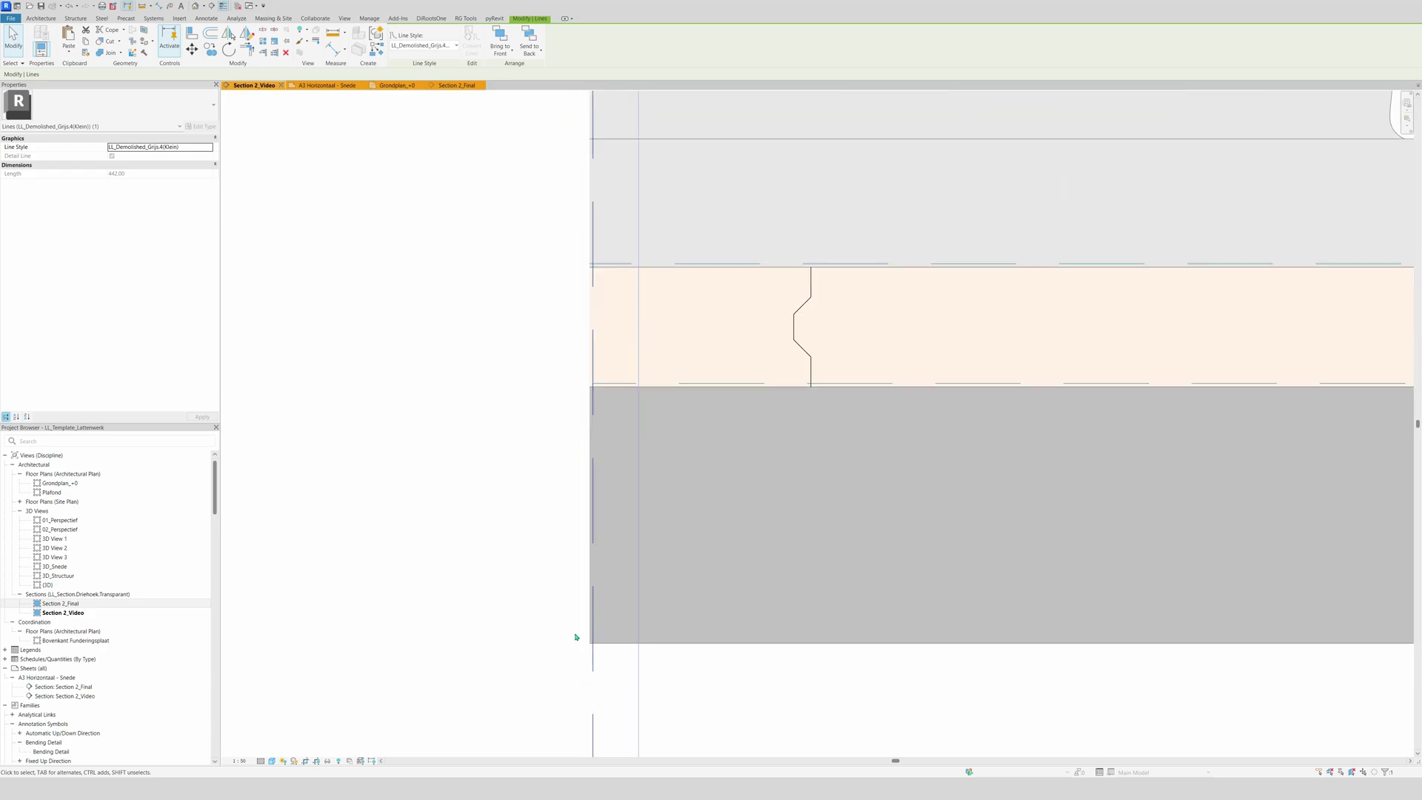
key("m")
key("v")
left_click(588, 647)
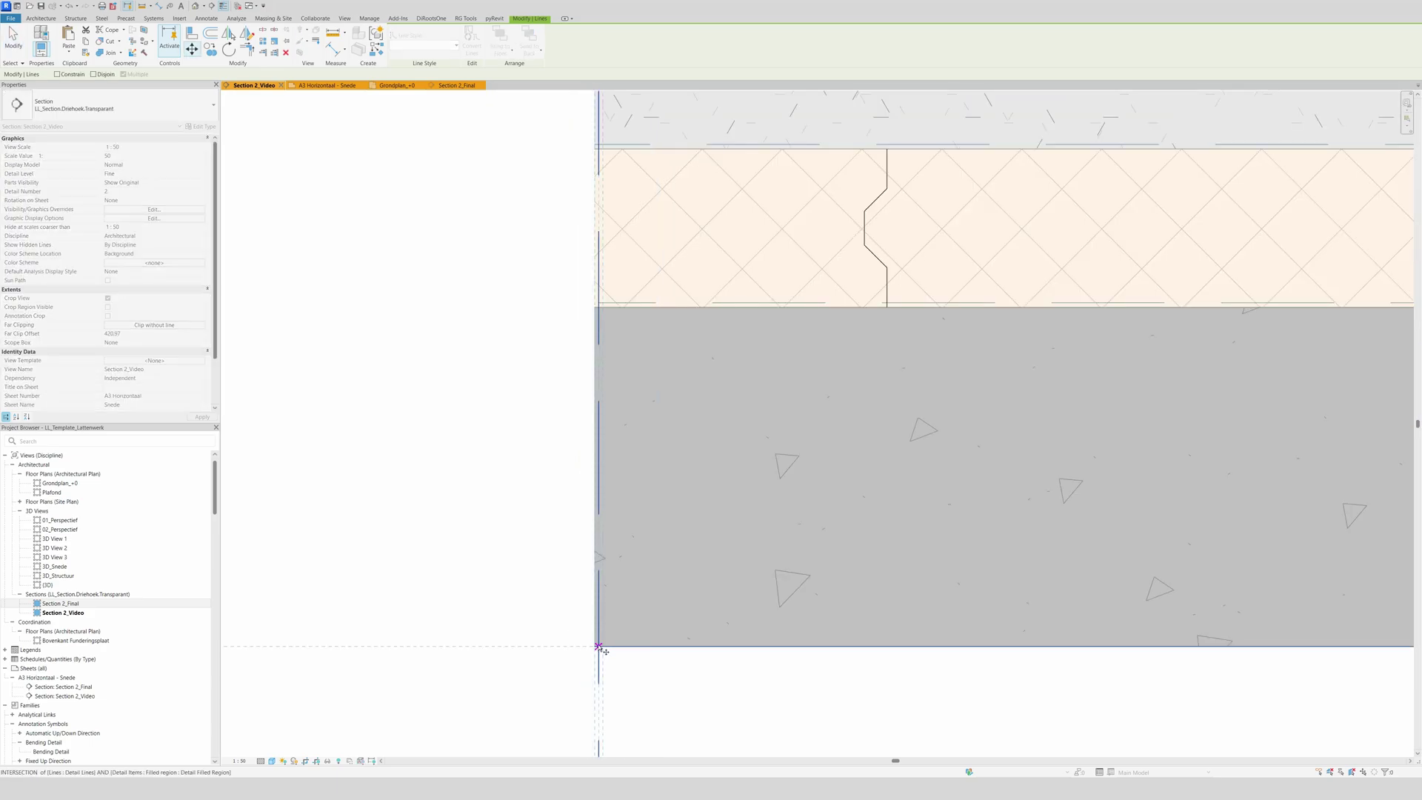
scroll(593, 649, "up", 4)
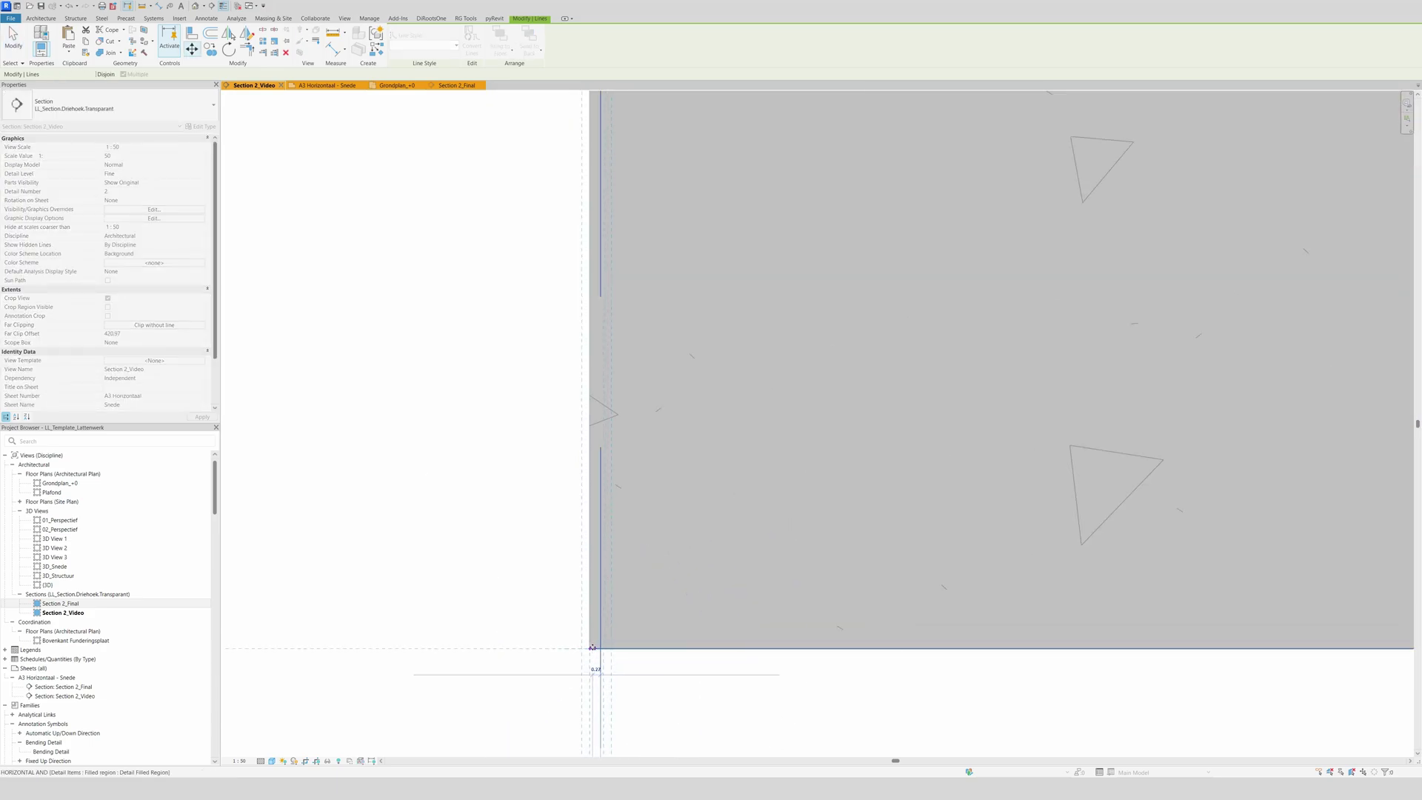
key("Escape")
key("Escape")
scroll(546, 682, "down", 6)
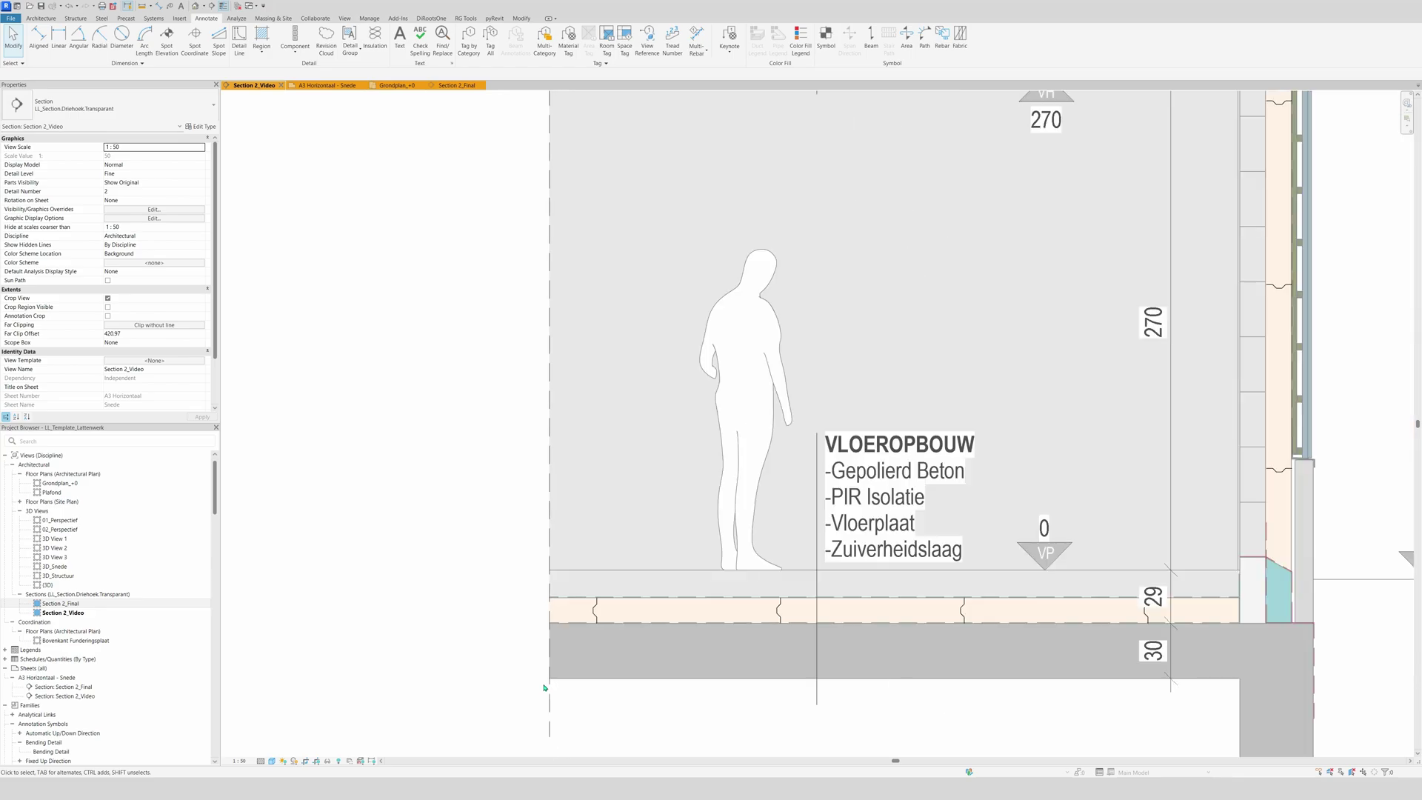
Override the projection line color of the floor, roof and wall PIR insulation repeating details to RGB 128-128-128 for these elements in this view.
scroll(545, 687, "down", 5)
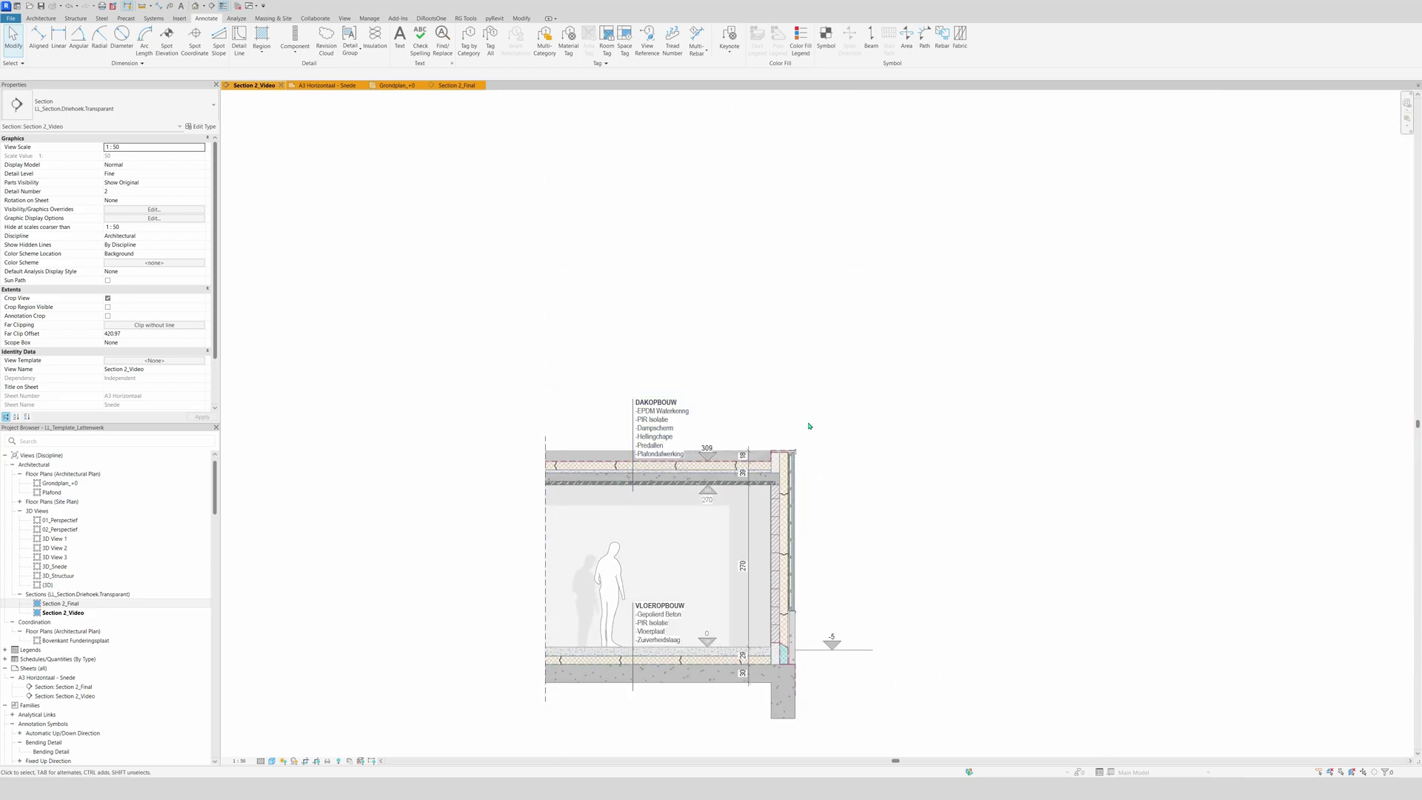
scroll(810, 426, "down", 1)
scroll(870, 532, "up", 1)
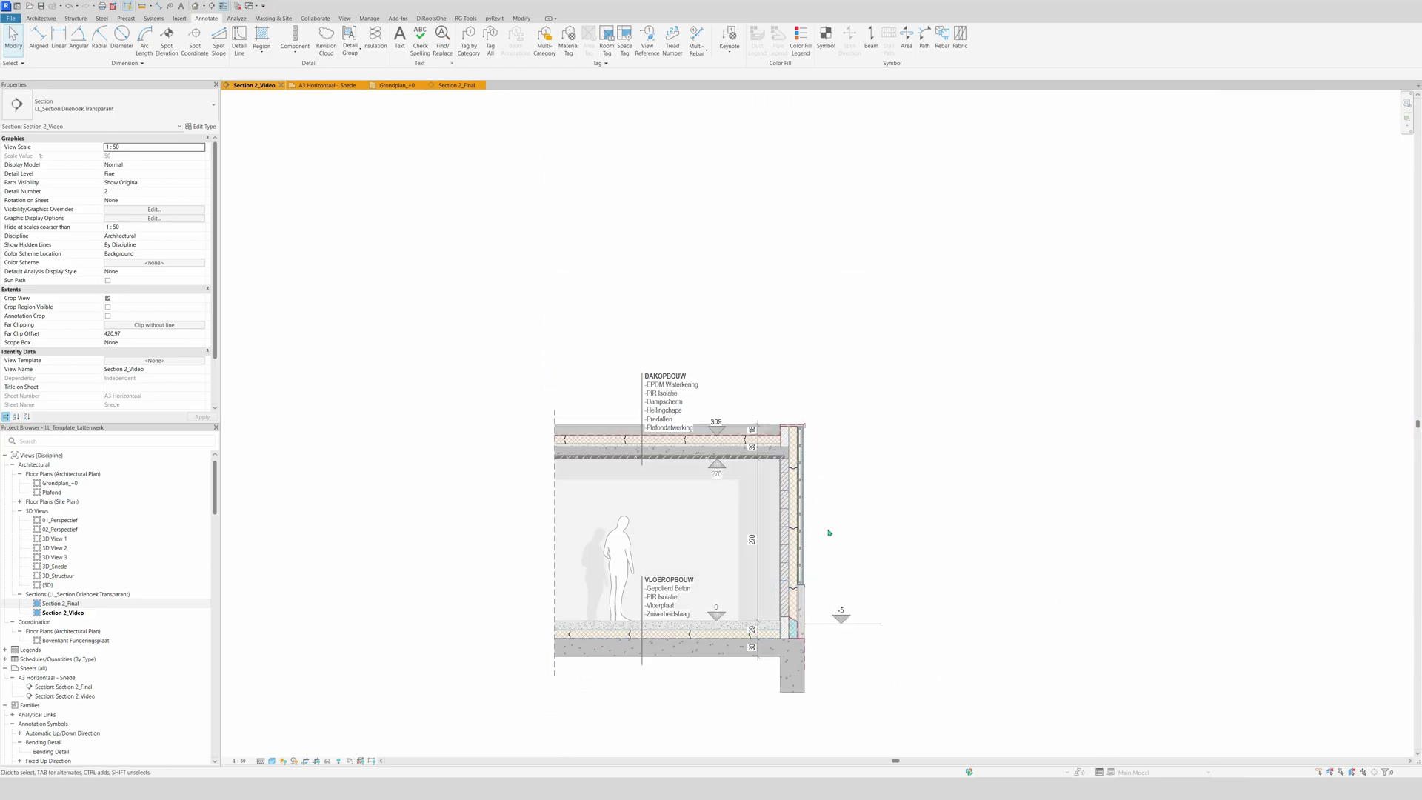
scroll(826, 532, "up", 1)
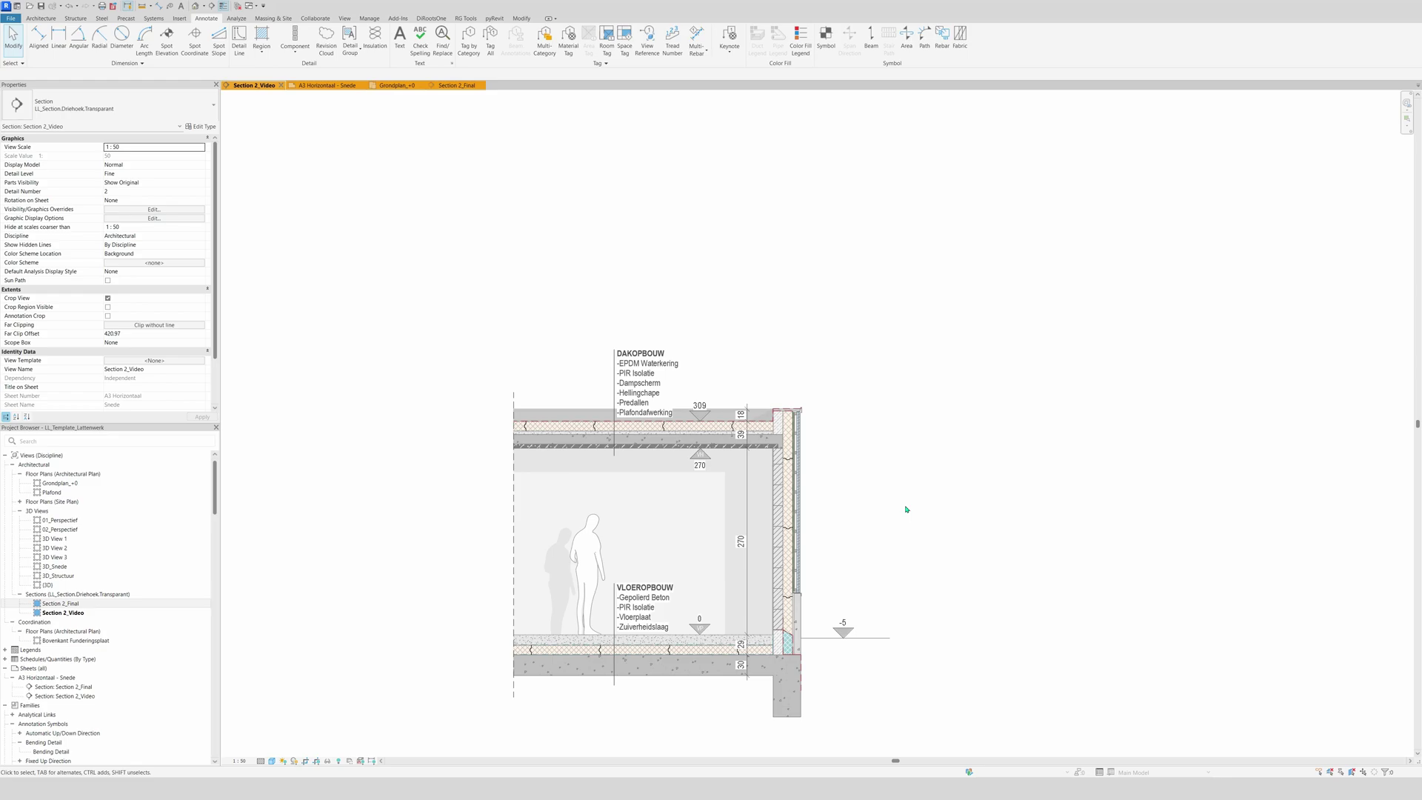
left_click(637, 649)
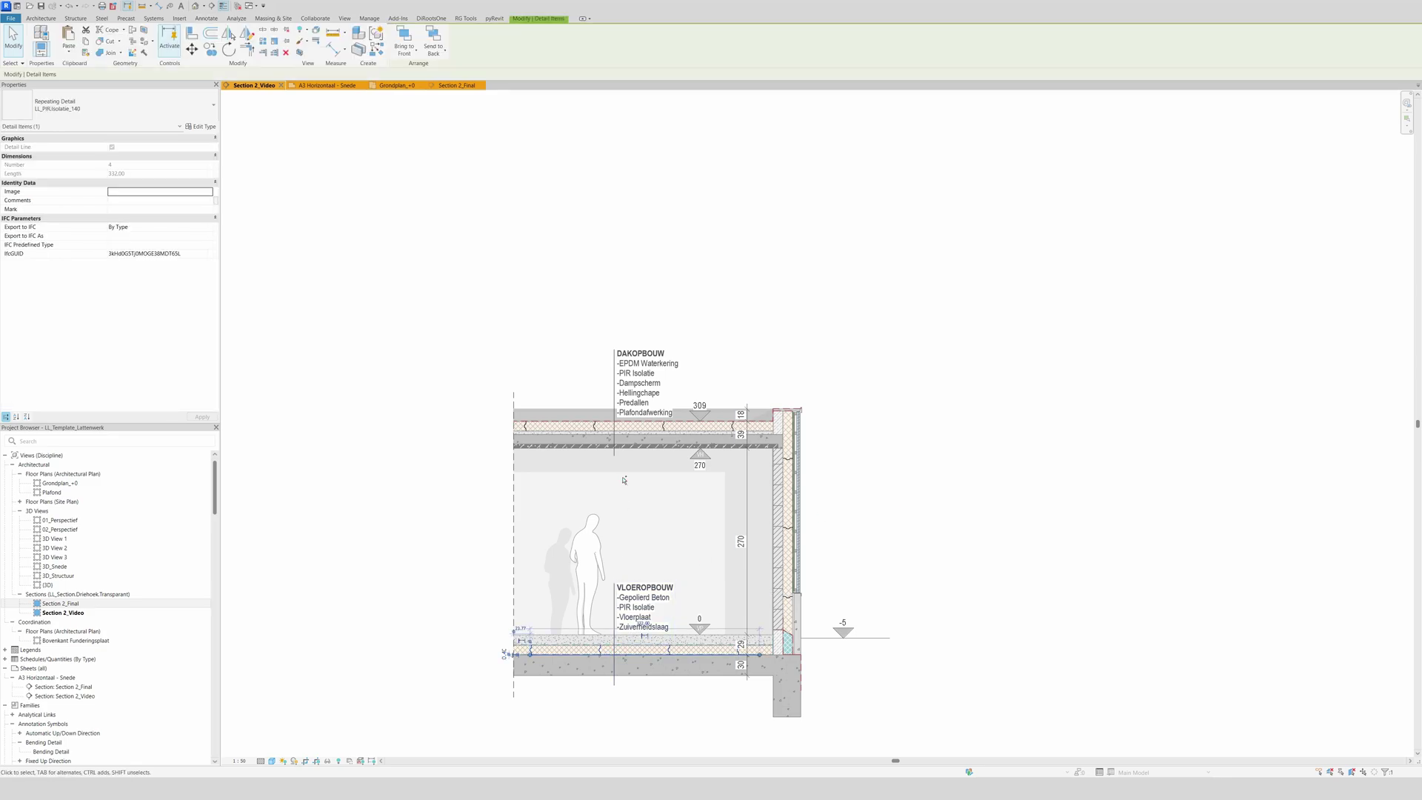
left_click(594, 426, "ctrl")
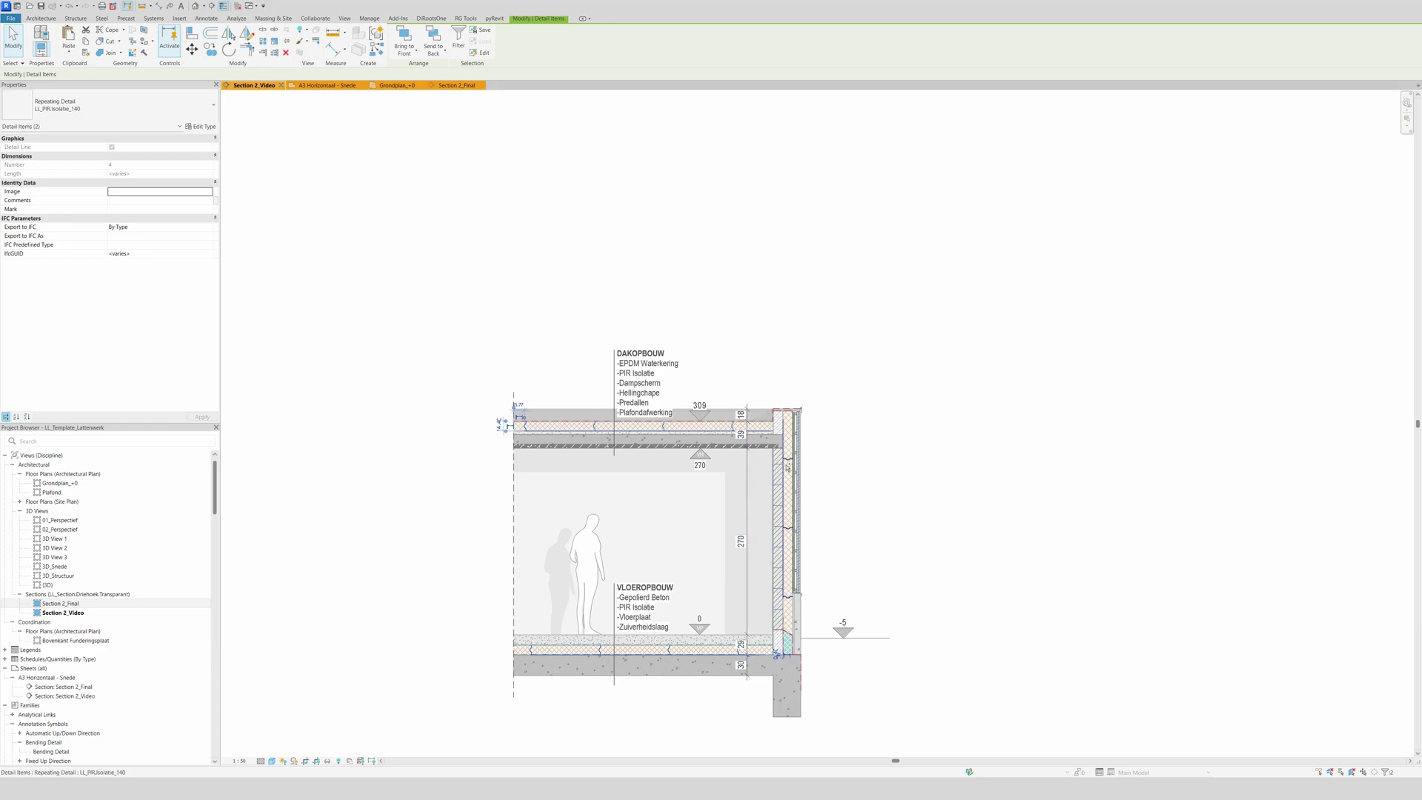
left_click(787, 462, "ctrl")
right_click(791, 458)
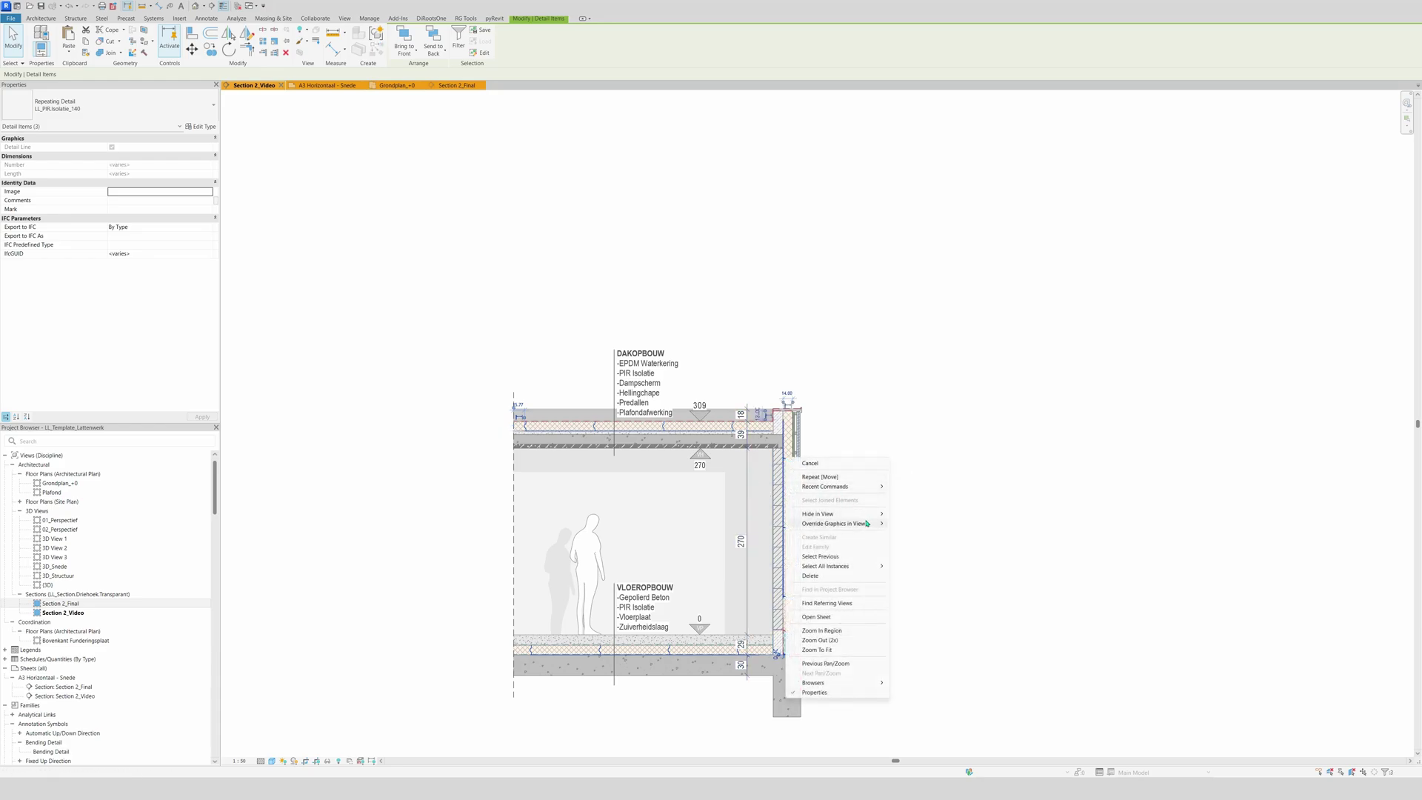
mouse_move(867, 523)
left_click(919, 527)
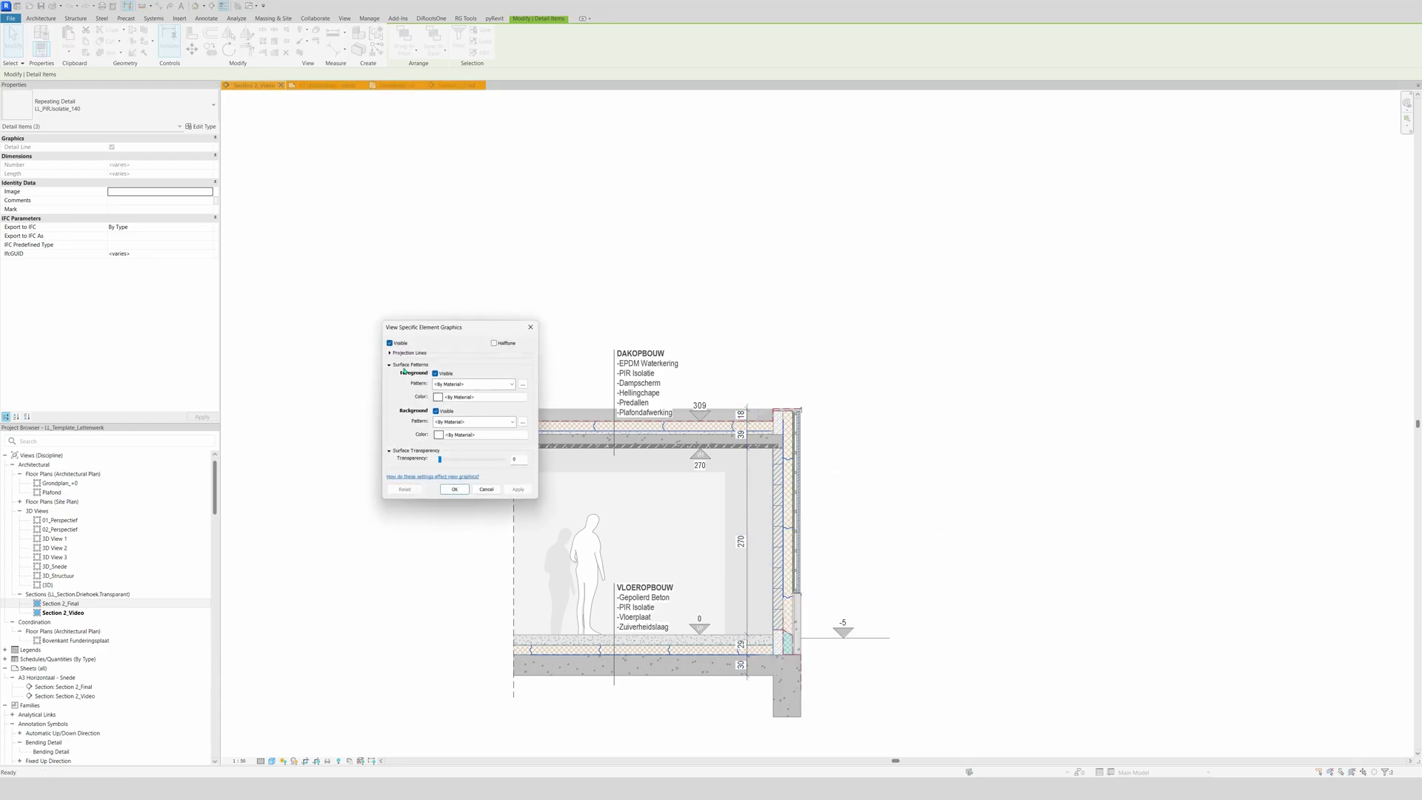
left_click(390, 354)
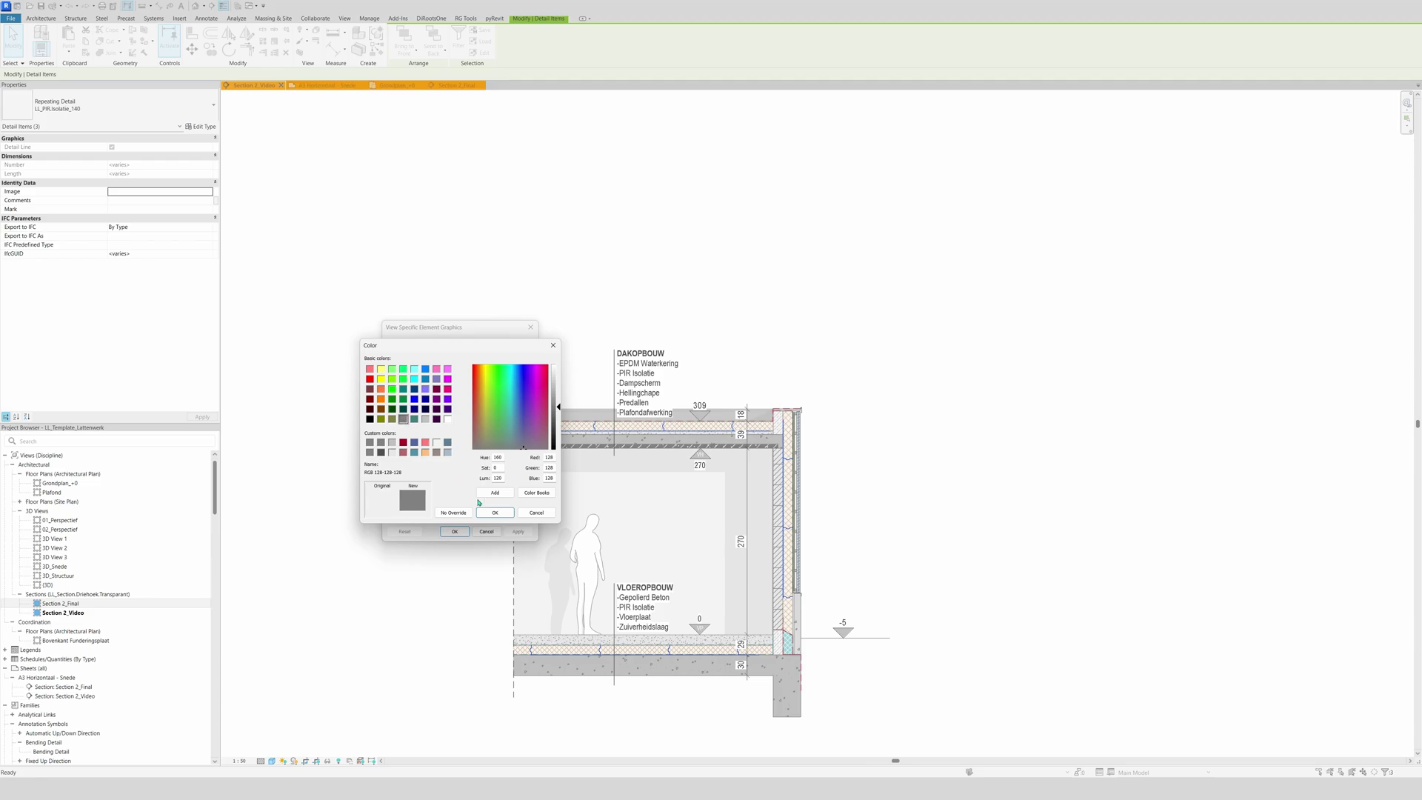
left_click(495, 512)
left_click(455, 531)
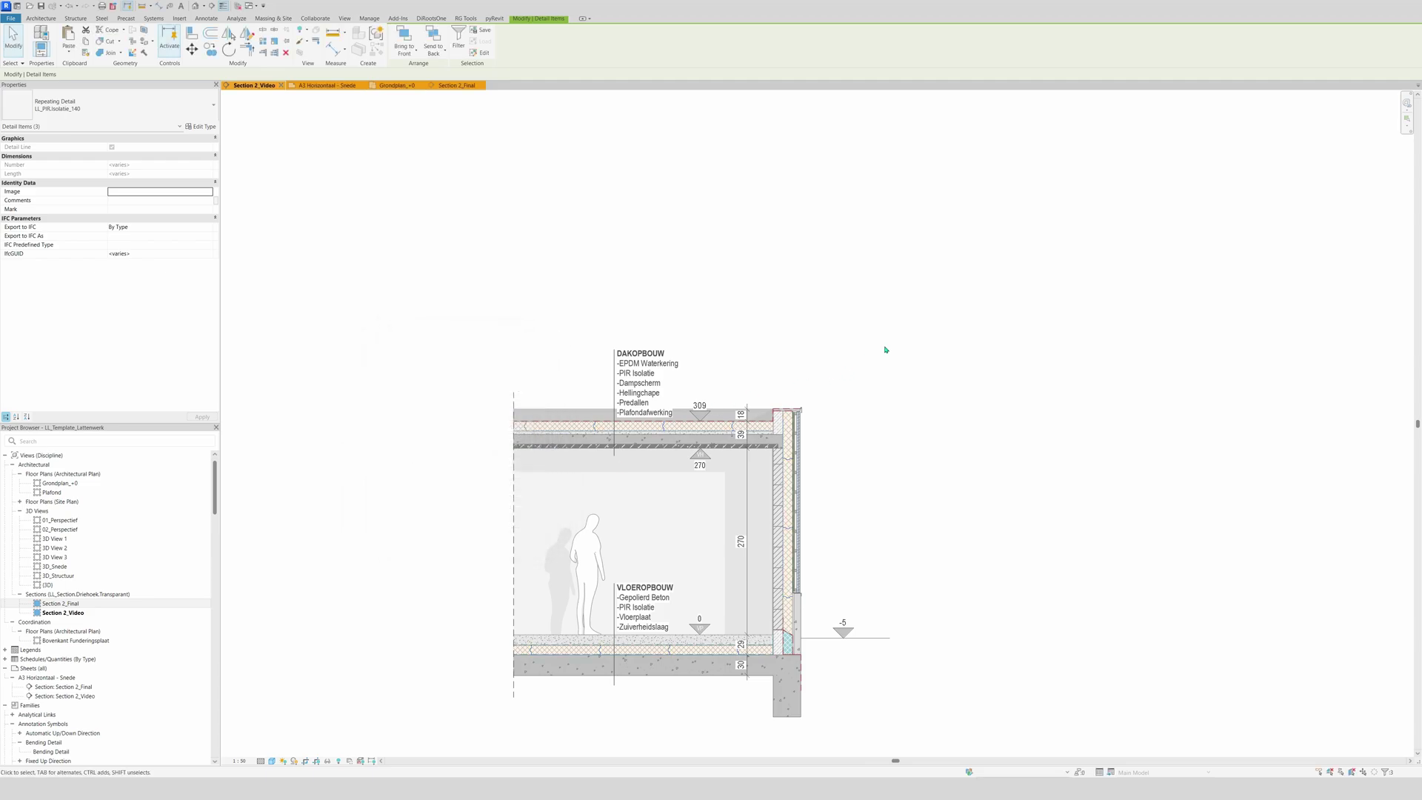
left_click(931, 352)
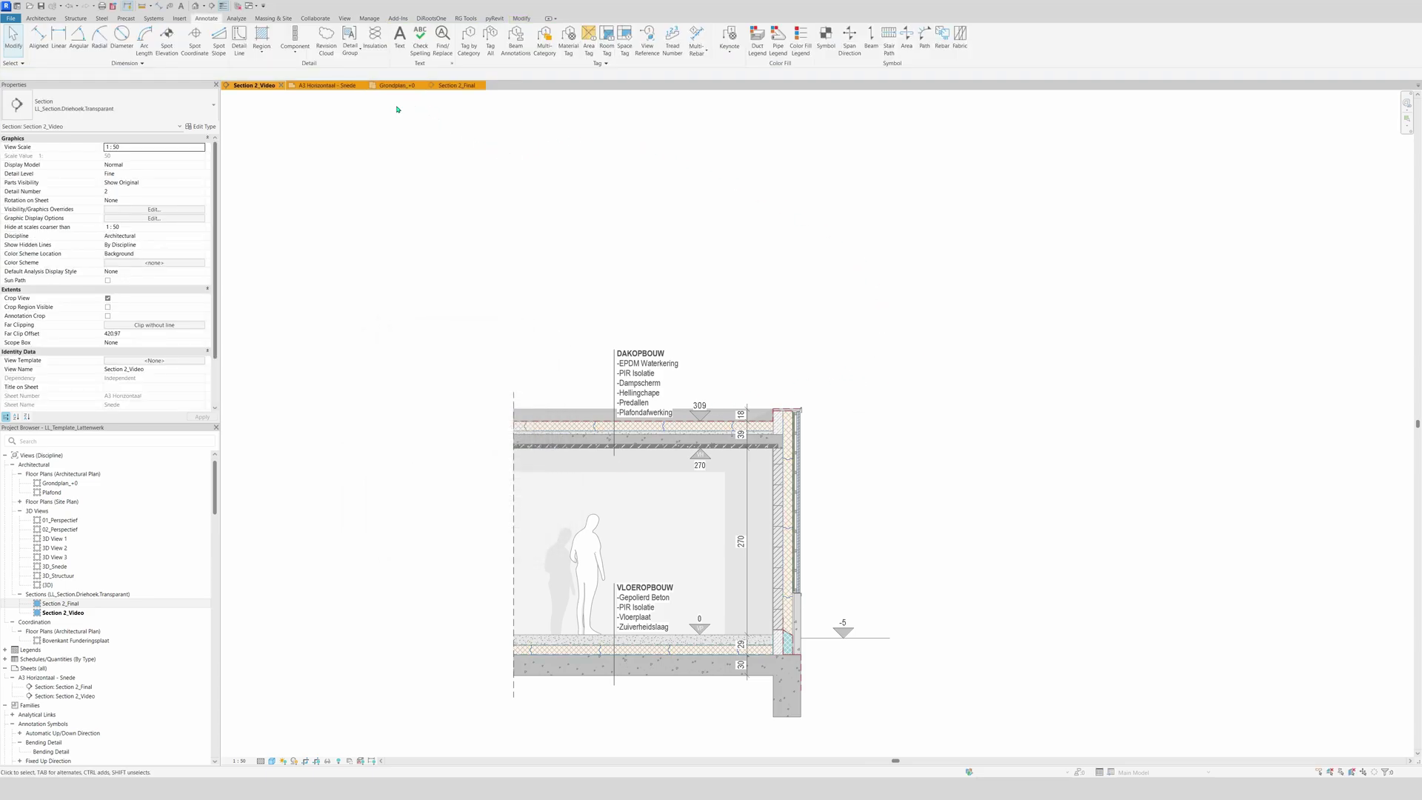
Open the sheet A3 Horizontaal - Snede and compare its two section viewports.
left_click(327, 85)
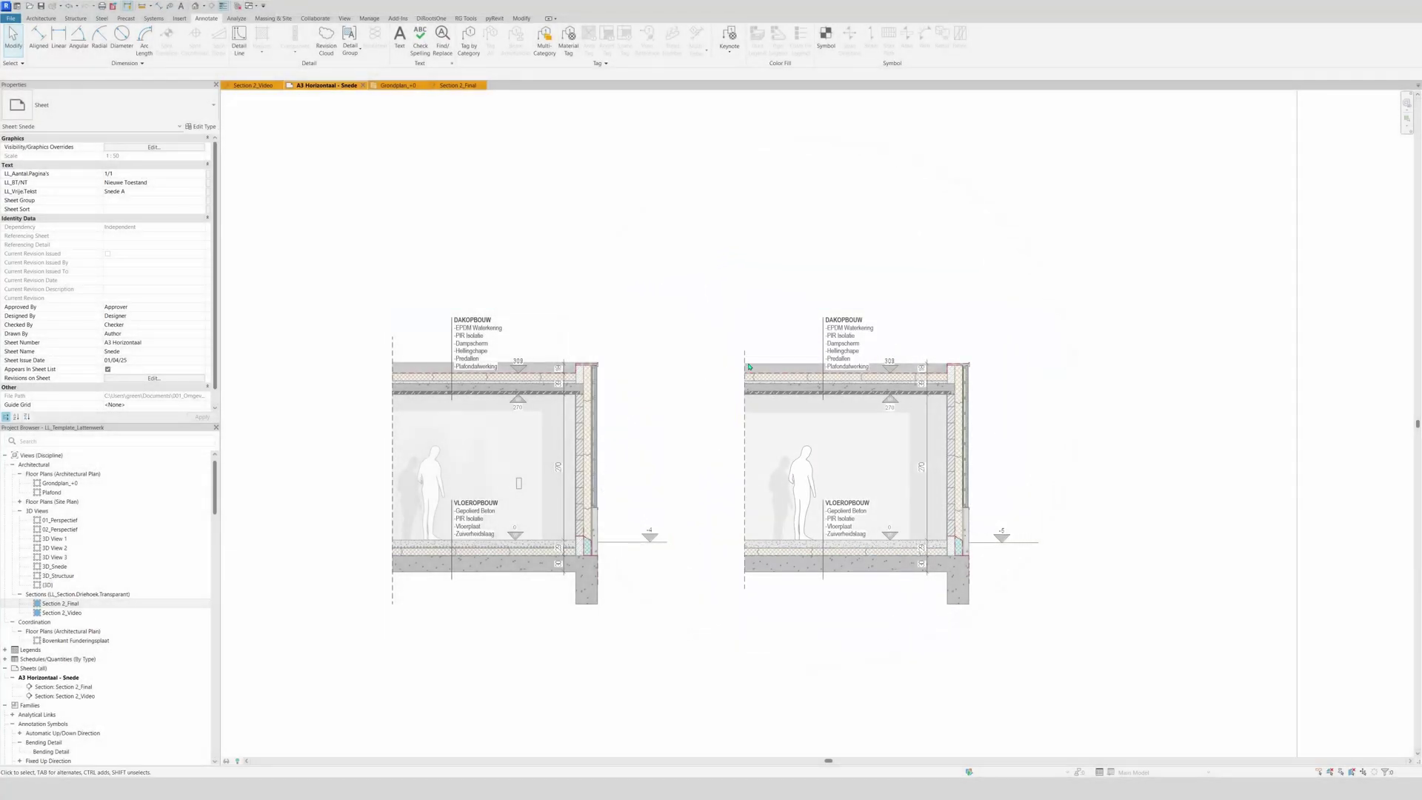
scroll(822, 311, "down", 1)
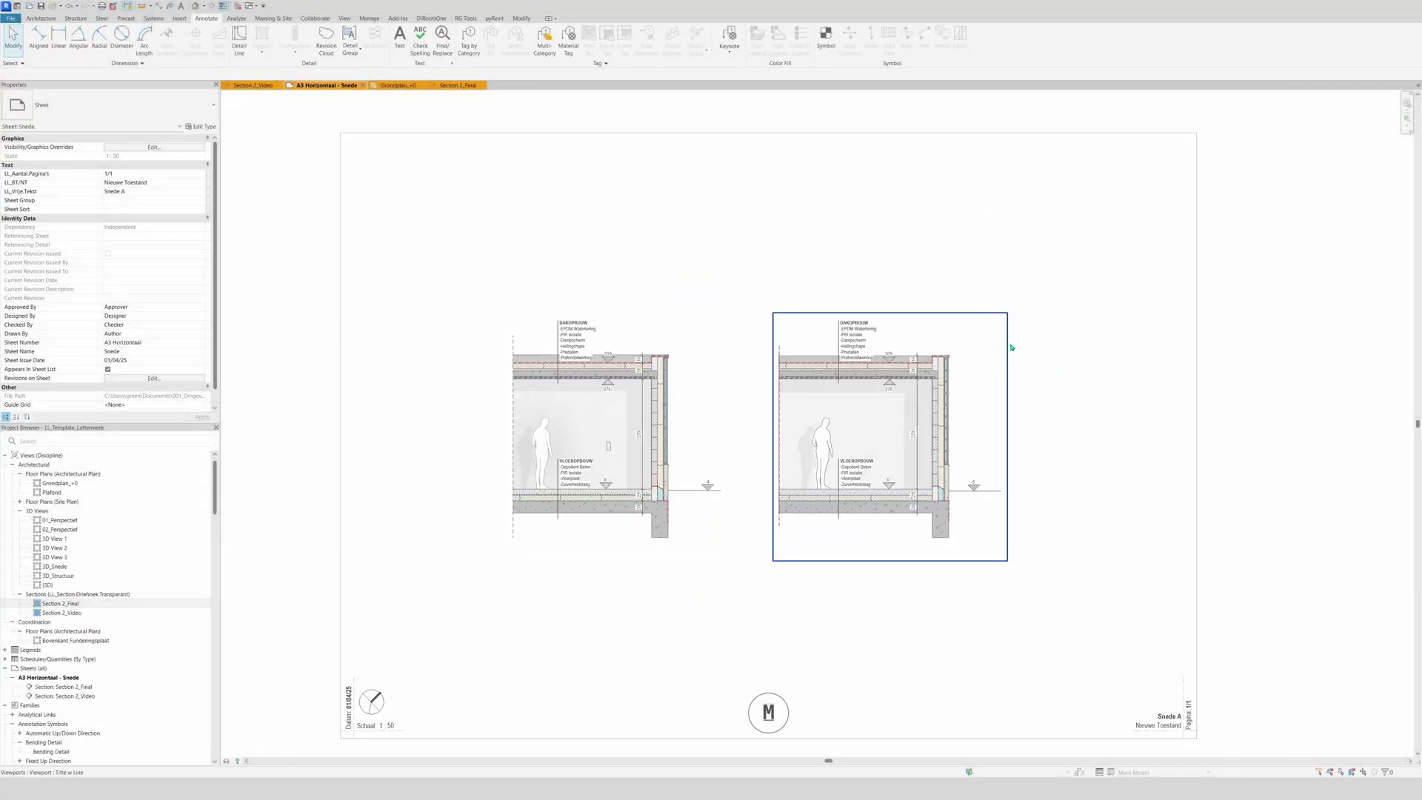